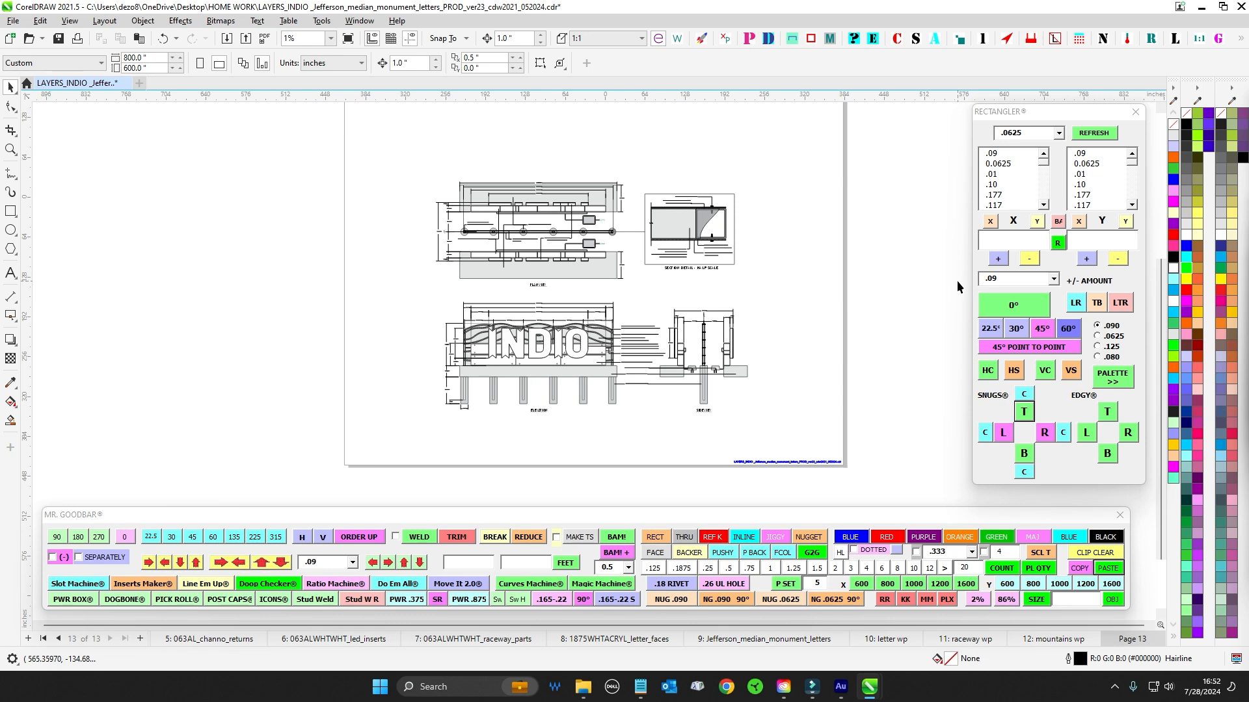
# Examine the overall elevation and side view of the INDIO monument sign on Page 13.
pyautogui.scroll(2, 500, 294)
pyautogui.scroll(2, 655, 278)
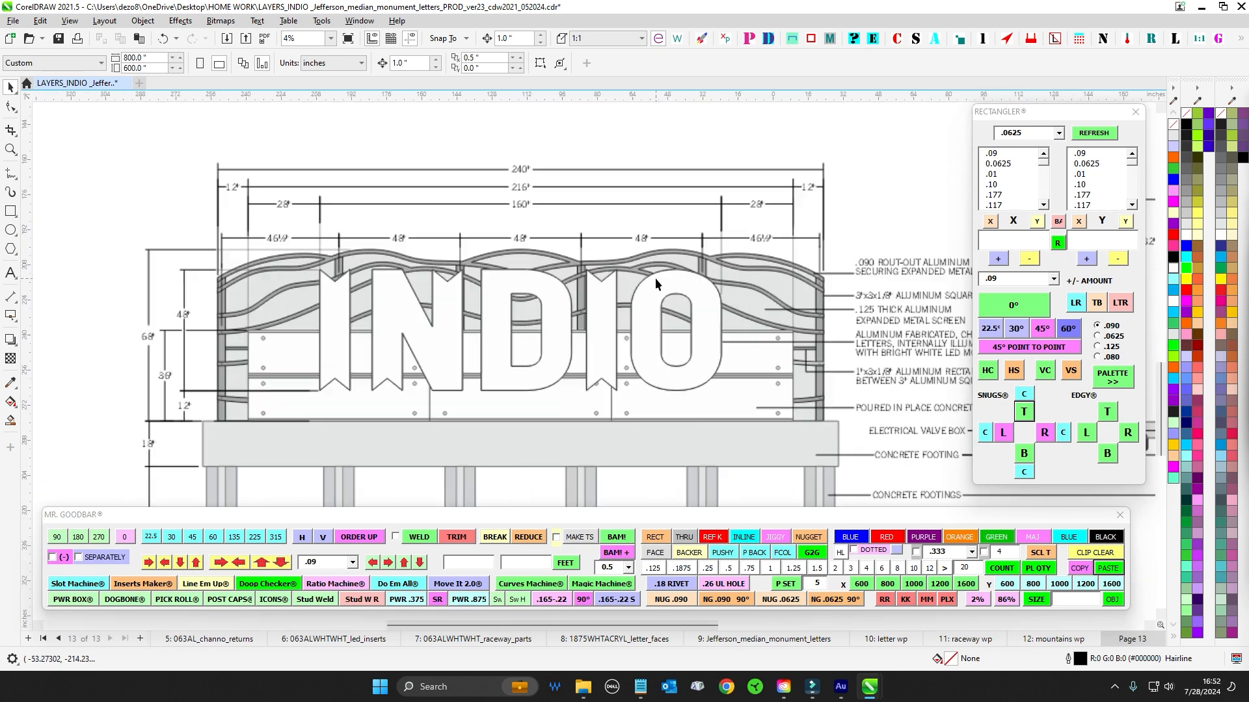
pyautogui.scroll(-4, 700, 294)
pyautogui.moveTo(754, 260); pyautogui.dragTo(665, 255)
pyautogui.scroll(4, 696, 261)
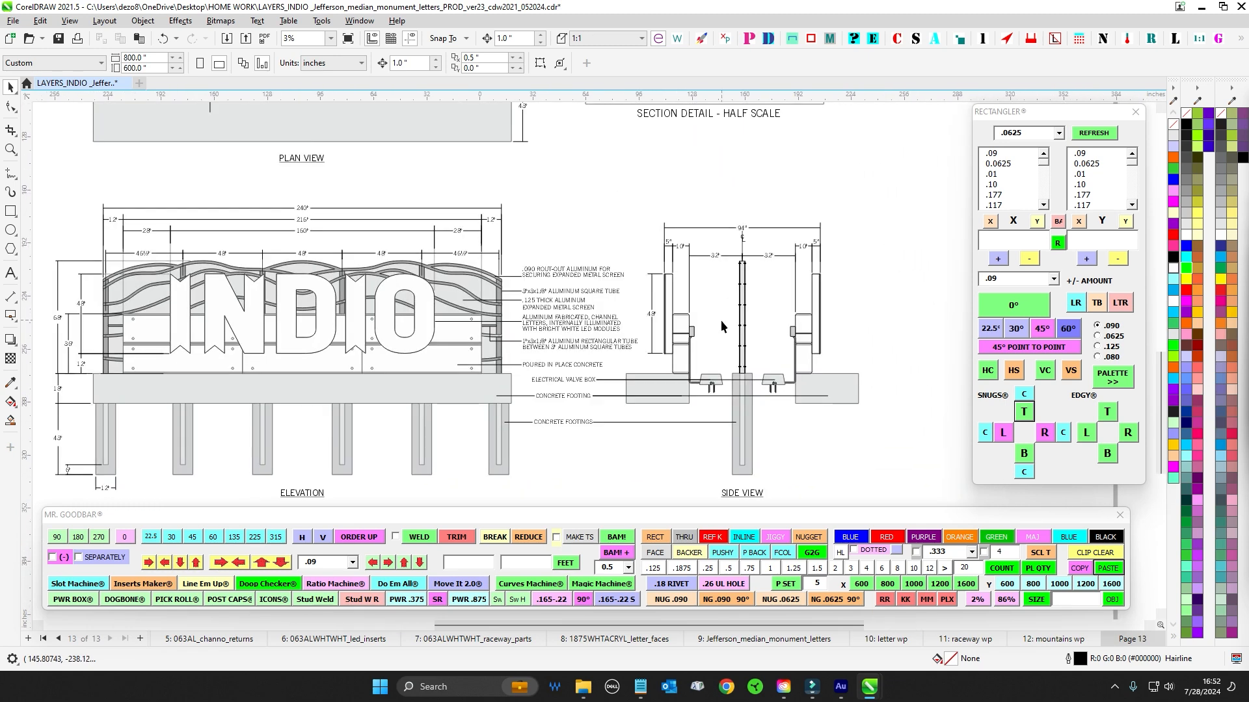
pyautogui.moveTo(616, 346); pyautogui.dragTo(615, 347)
pyautogui.scroll(-1, 644, 274)
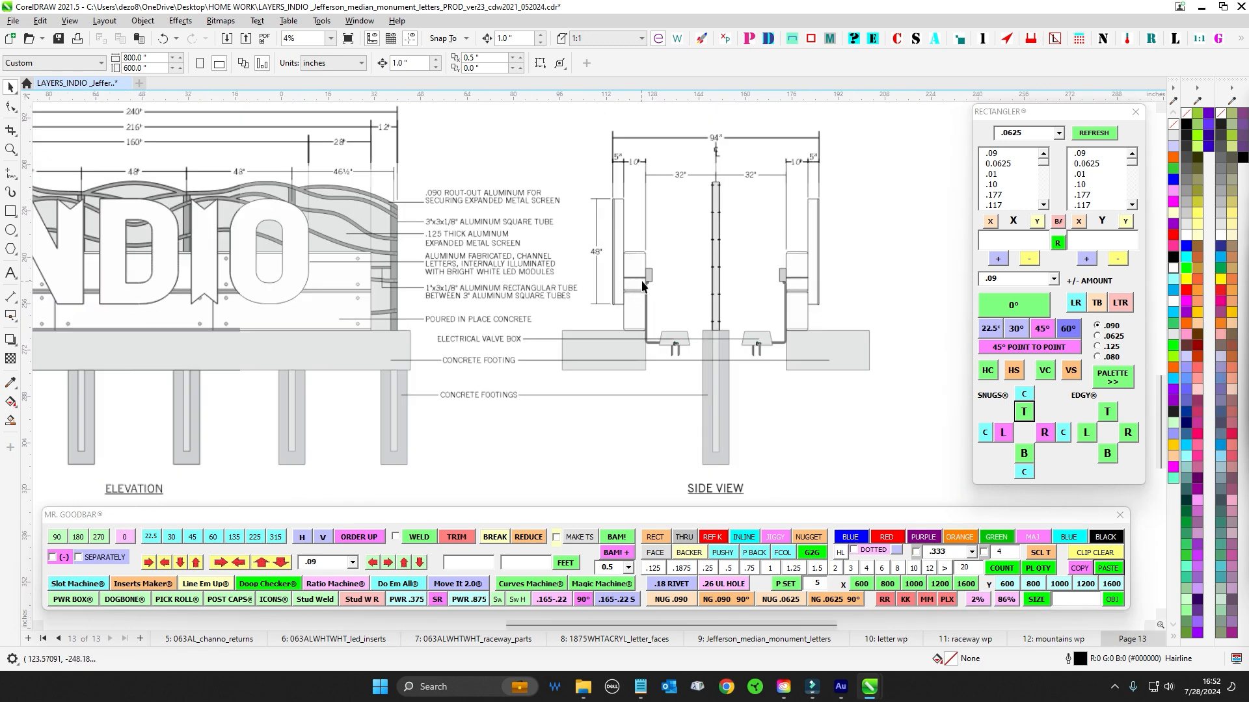
pyautogui.moveTo(421, 258); pyautogui.dragTo(606, 253)
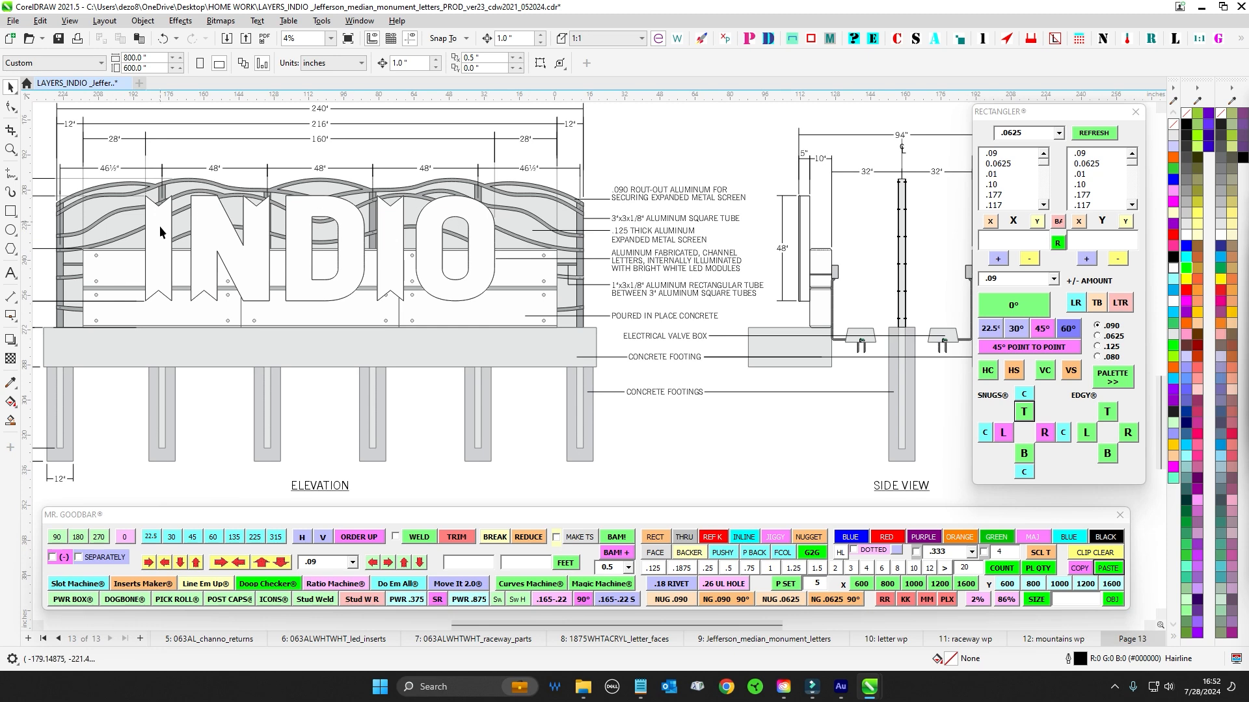
pyautogui.scroll(1, 838, 237)
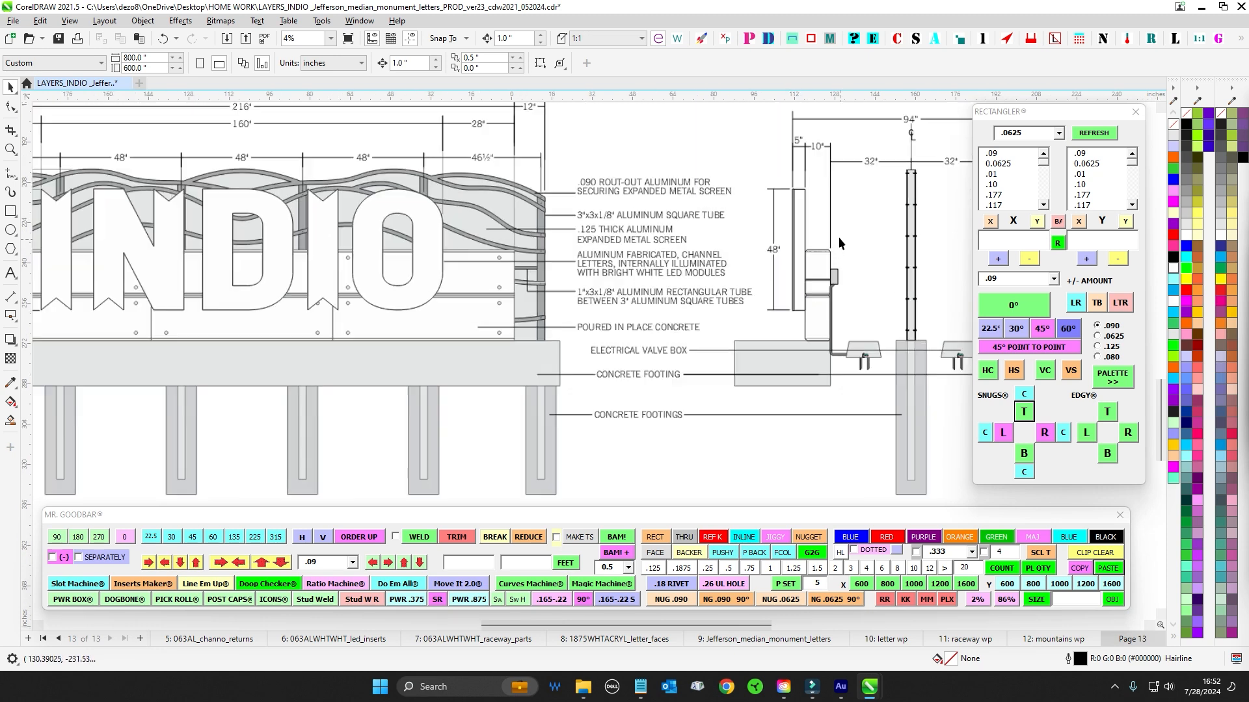
pyautogui.moveTo(797, 212); pyautogui.dragTo(777, 190)
pyautogui.scroll(-1, 748, 183)
pyautogui.moveTo(678, 162); pyautogui.dragTo(878, 180)
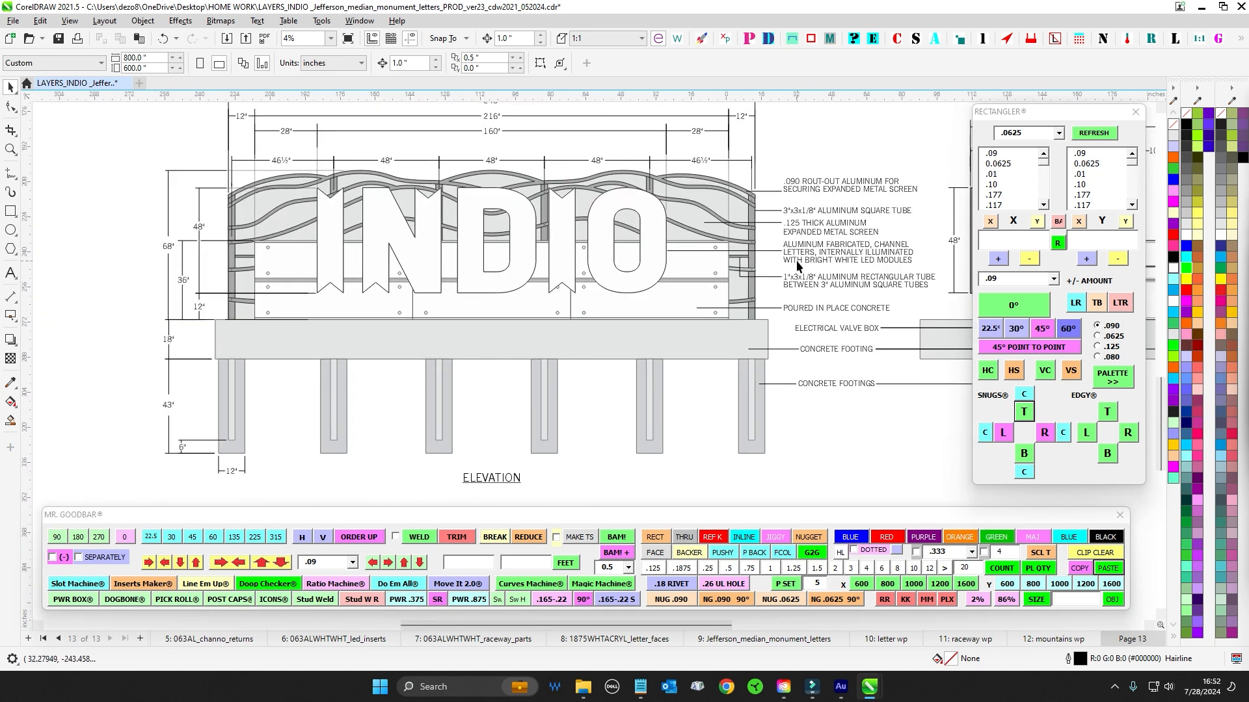
# Inspect the central row of posts and concrete footings in the plan view and compare it with the elevation and side view.
pyautogui.moveTo(799, 265); pyautogui.dragTo(218, 269)
pyautogui.scroll(1, 218, 270)
pyautogui.scroll(-2, 619, 224)
pyautogui.moveTo(496, 121); pyautogui.dragTo(1017, 480)
pyautogui.scroll(2, 618, 294)
pyautogui.scroll(-1, 368, 282)
pyautogui.moveTo(370, 280); pyautogui.dragTo(279, 231)
pyautogui.moveTo(273, 224); pyautogui.dragTo(522, 132)
pyautogui.scroll(-2, 830, 283)
pyautogui.scroll(2, 609, 258)
pyautogui.moveTo(647, 317); pyautogui.dragTo(751, 246)
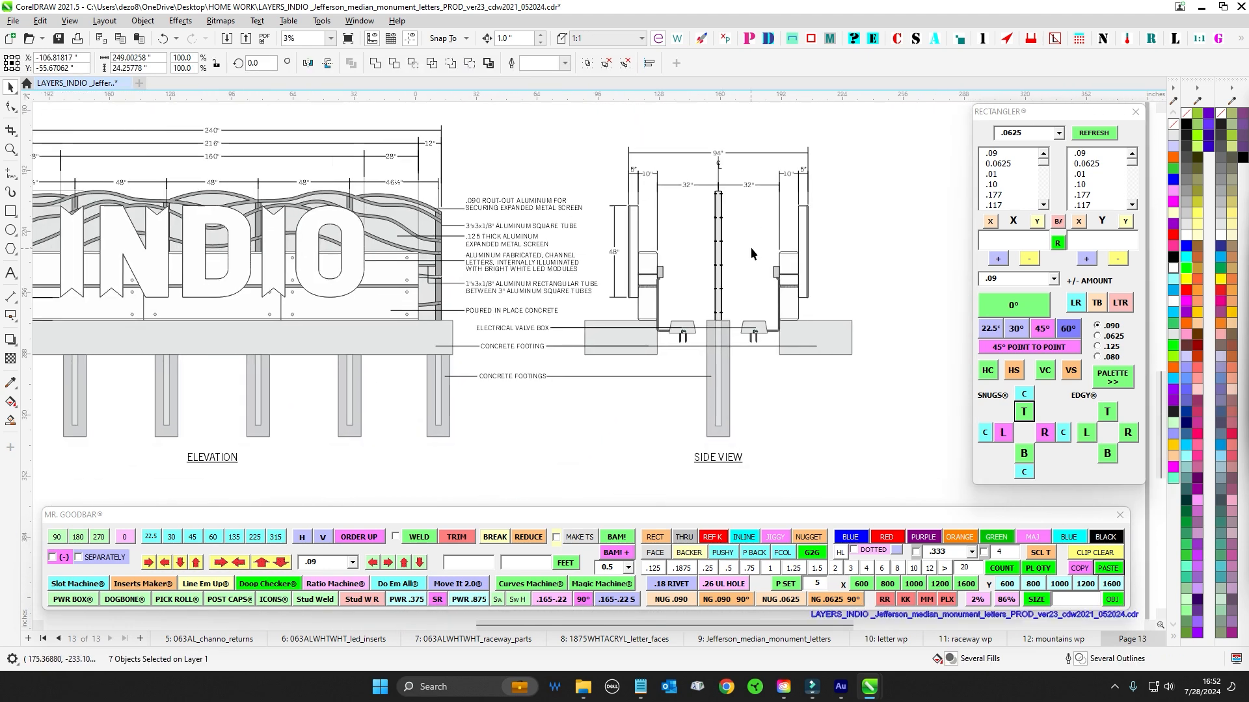
# Read the dimensions and material callouts beside the INDIO elevation.
pyautogui.moveTo(529, 215); pyautogui.dragTo(625, 241)
pyautogui.scroll(1, 260, 184)
pyautogui.moveTo(260, 184); pyautogui.dragTo(625, 208)
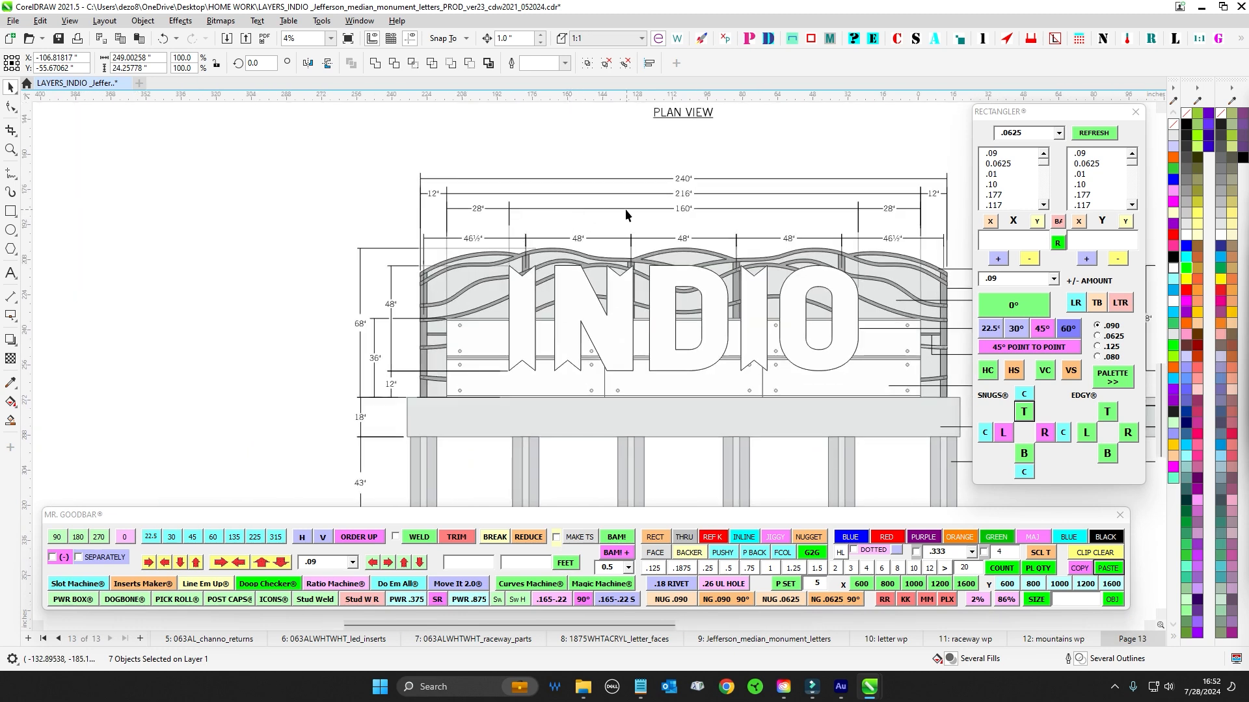
pyautogui.moveTo(750, 261)
pyautogui.mouseDown()
pyautogui.moveTo(505, 159)
pyautogui.moveTo(544, 202)
pyautogui.mouseUp()
pyautogui.scroll(2, 808, 208)
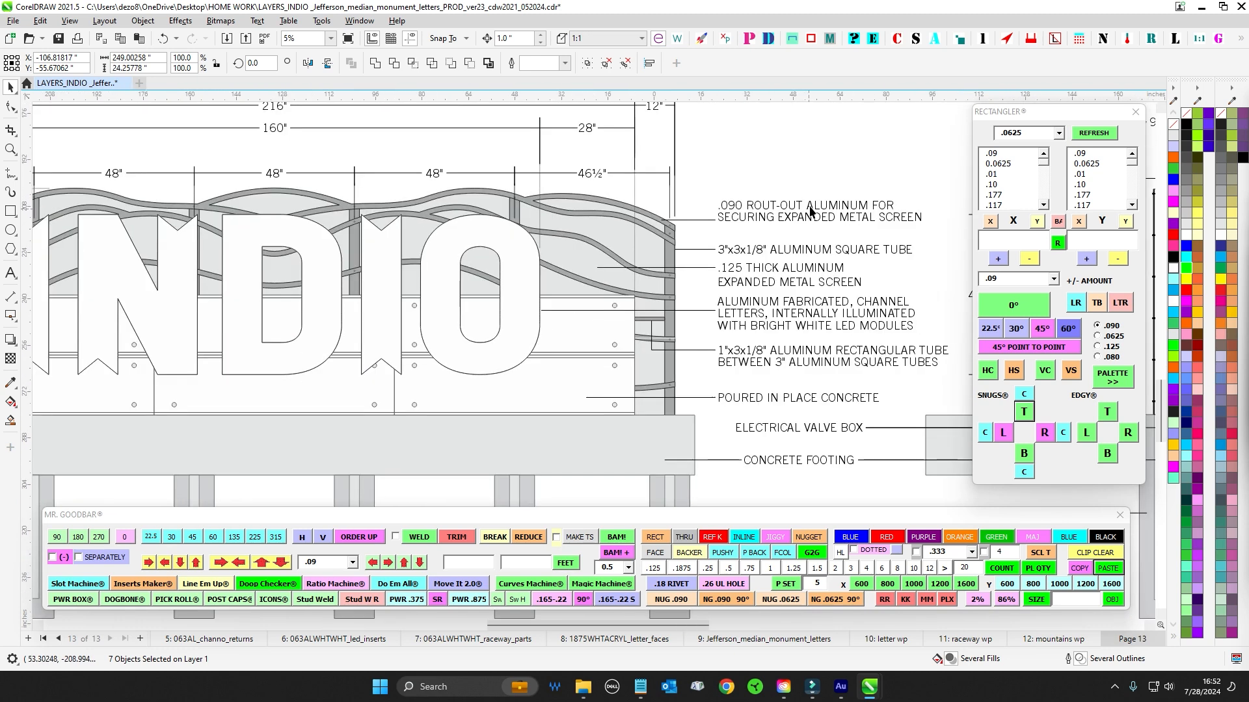
pyautogui.moveTo(816, 203); pyautogui.dragTo(422, 148)
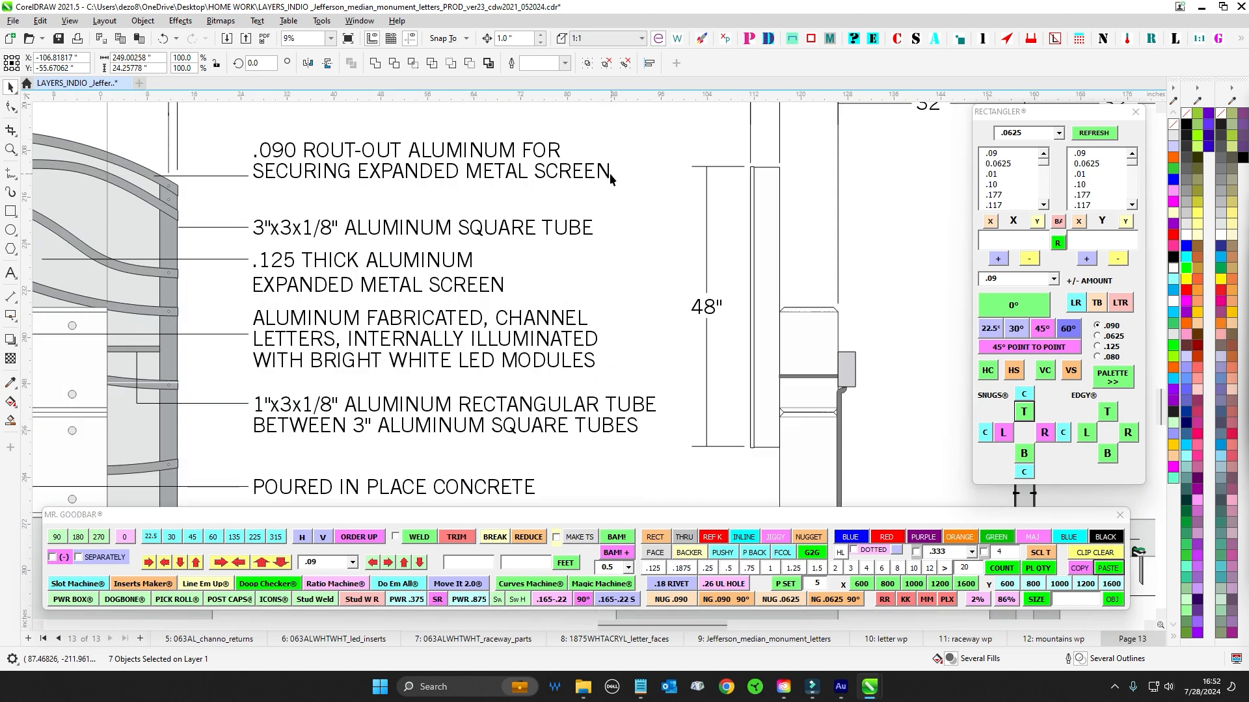
# Inspect the side view's letter-height dimension and the central screen post with its footing.
pyautogui.scroll(-3, 610, 173)
pyautogui.moveTo(739, 177); pyautogui.dragTo(666, 161)
pyautogui.moveTo(695, 158); pyautogui.dragTo(814, 298)
pyautogui.scroll(1, 791, 266)
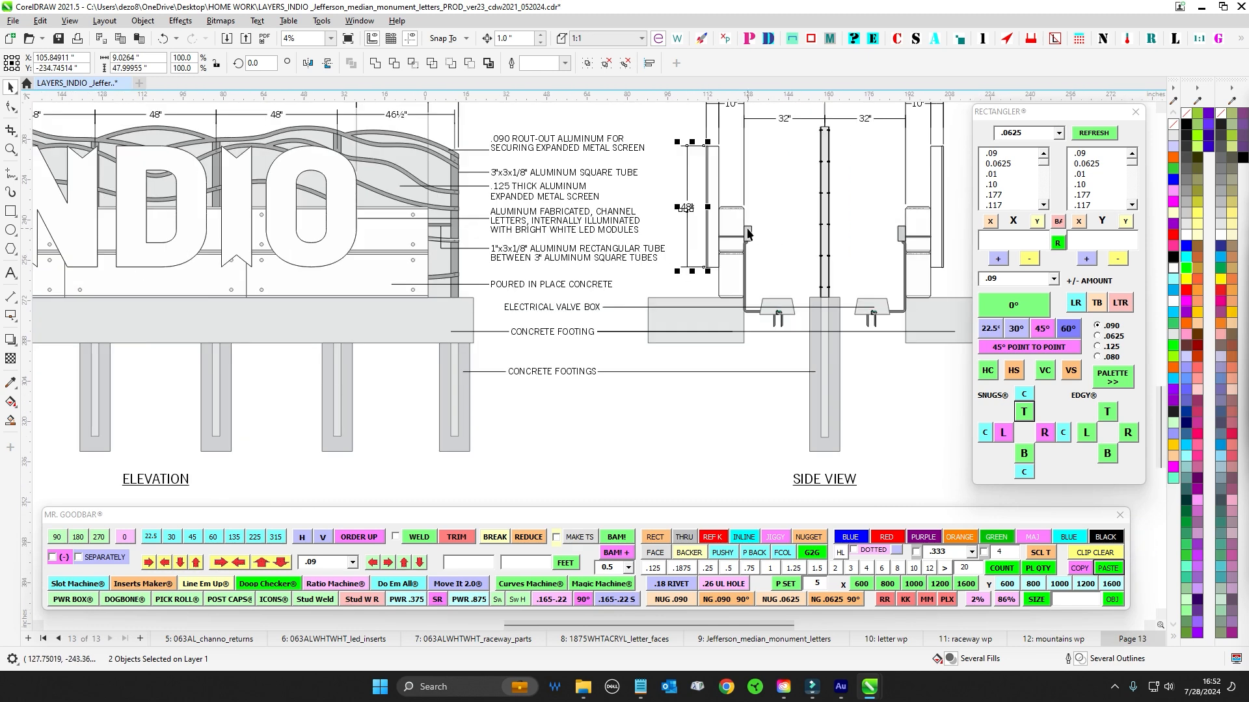
pyautogui.moveTo(864, 224); pyautogui.dragTo(740, 199)
pyautogui.scroll(-2, 887, 309)
pyautogui.scroll(1, 833, 243)
pyautogui.moveTo(757, 118); pyautogui.dragTo(811, 475)
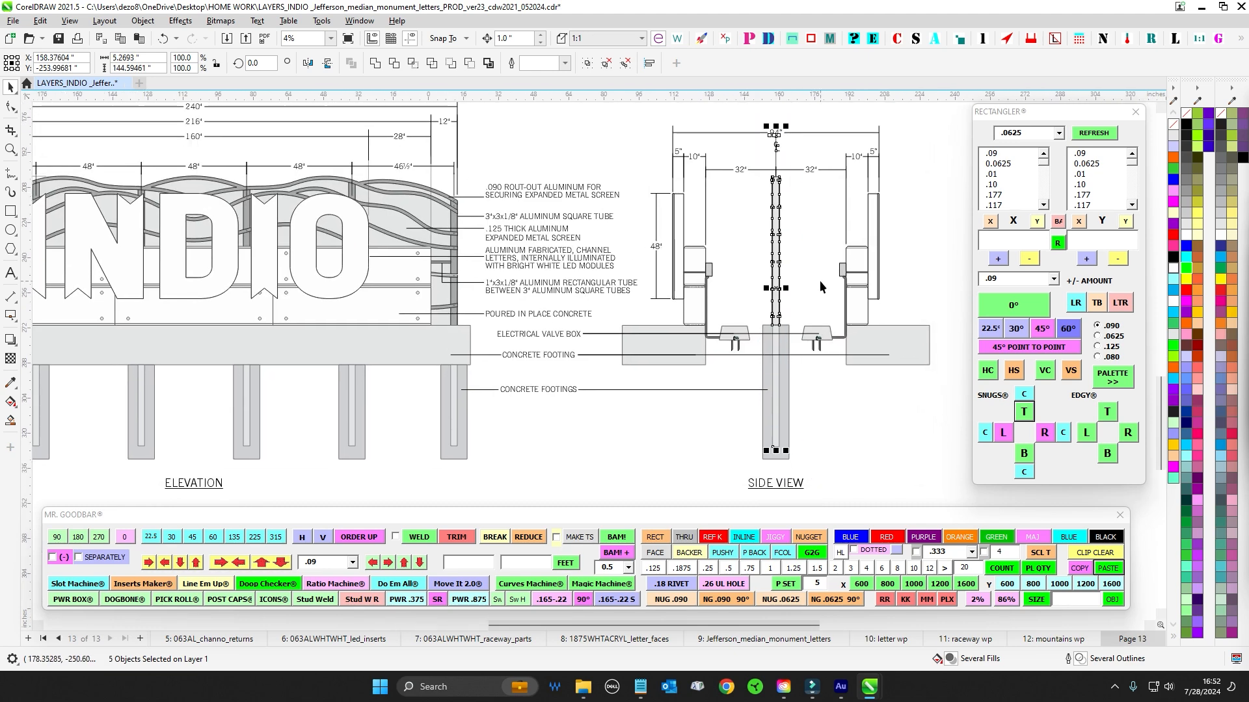
# Check the post row in the plan view against the elevation and side view, and clear the selection.
pyautogui.moveTo(605, 214); pyautogui.dragTo(967, 446)
pyautogui.moveTo(770, 315); pyautogui.dragTo(773, 425)
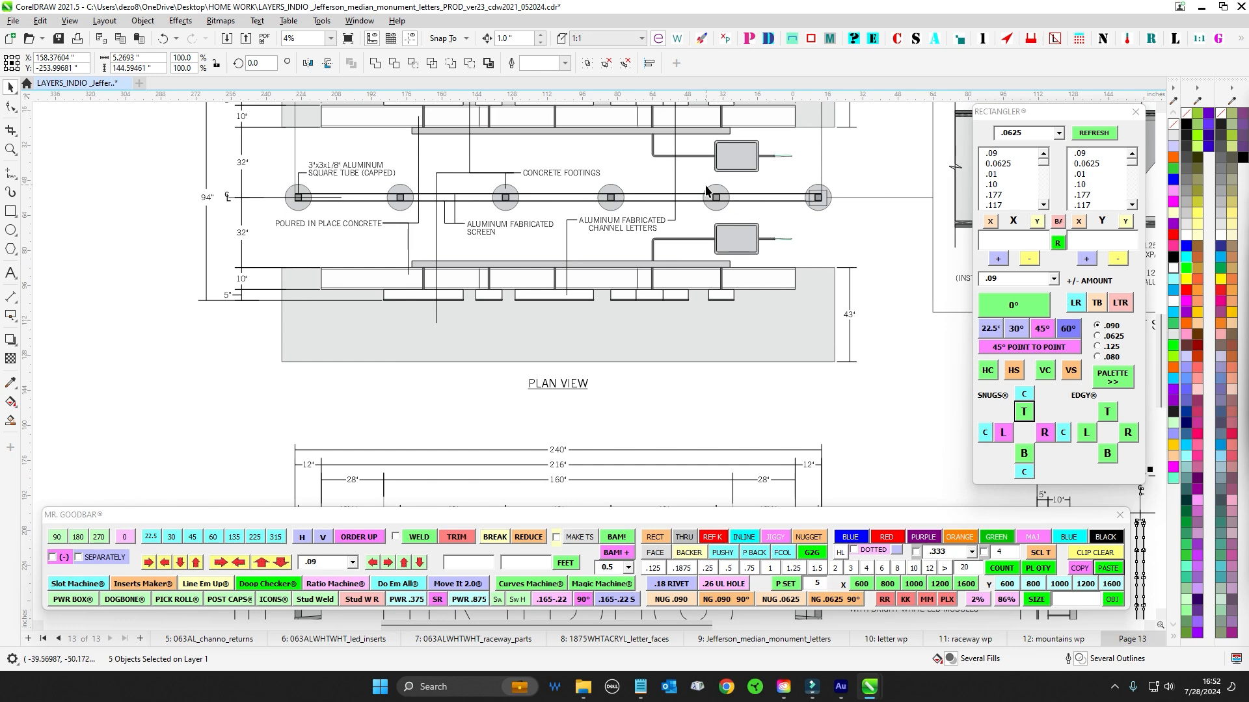
pyautogui.scroll(-3, 707, 189)
pyautogui.moveTo(845, 315); pyautogui.dragTo(705, 156)
pyautogui.click(705, 155)
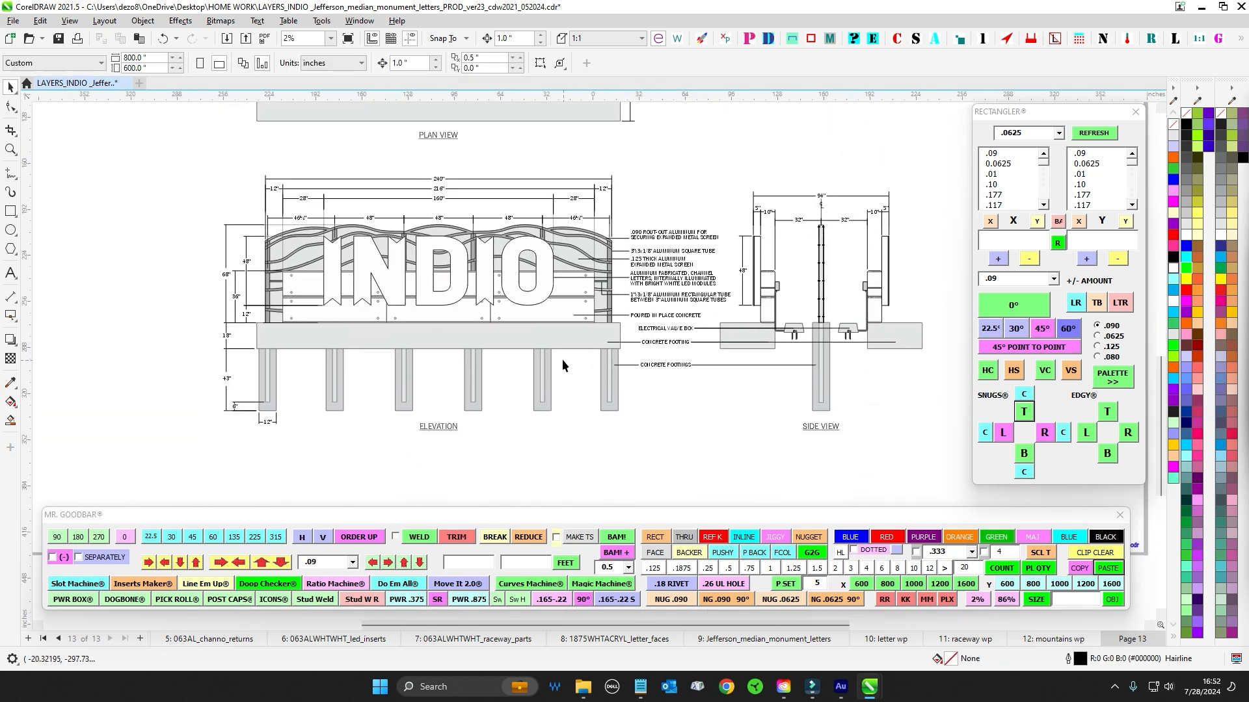
pyautogui.moveTo(614, 421); pyautogui.dragTo(791, 378)
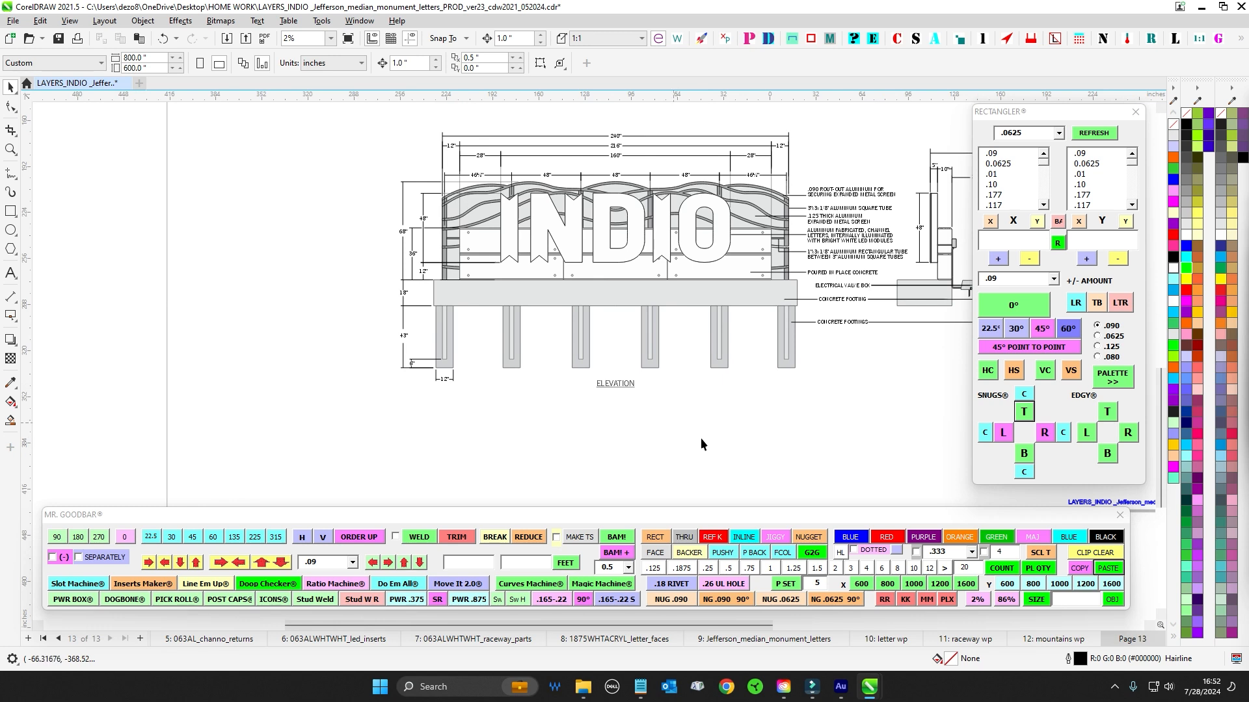
# Open page 1, 090AL_channo_backers, and inspect the INDIO letter backers.
pyautogui.click(45, 640)
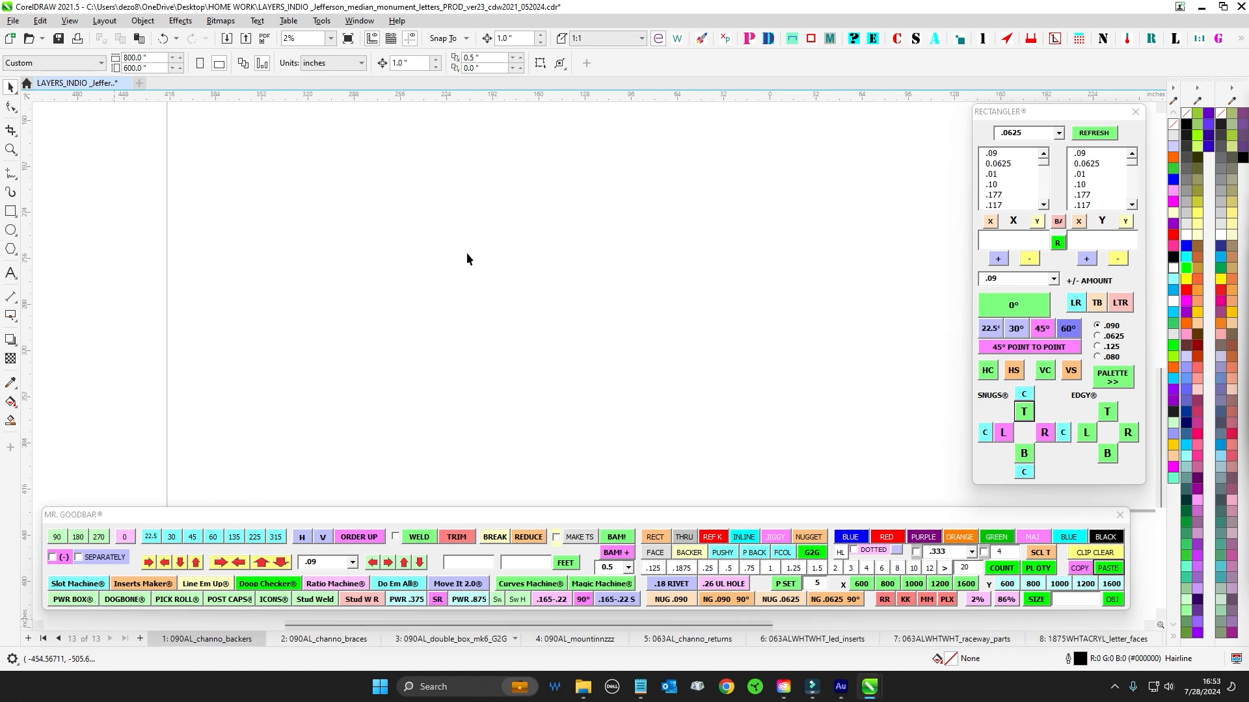
pyautogui.moveTo(540, 280); pyautogui.dragTo(416, 495)
pyautogui.scroll(1, 524, 189)
pyautogui.moveTo(670, 196); pyautogui.dragTo(533, 196)
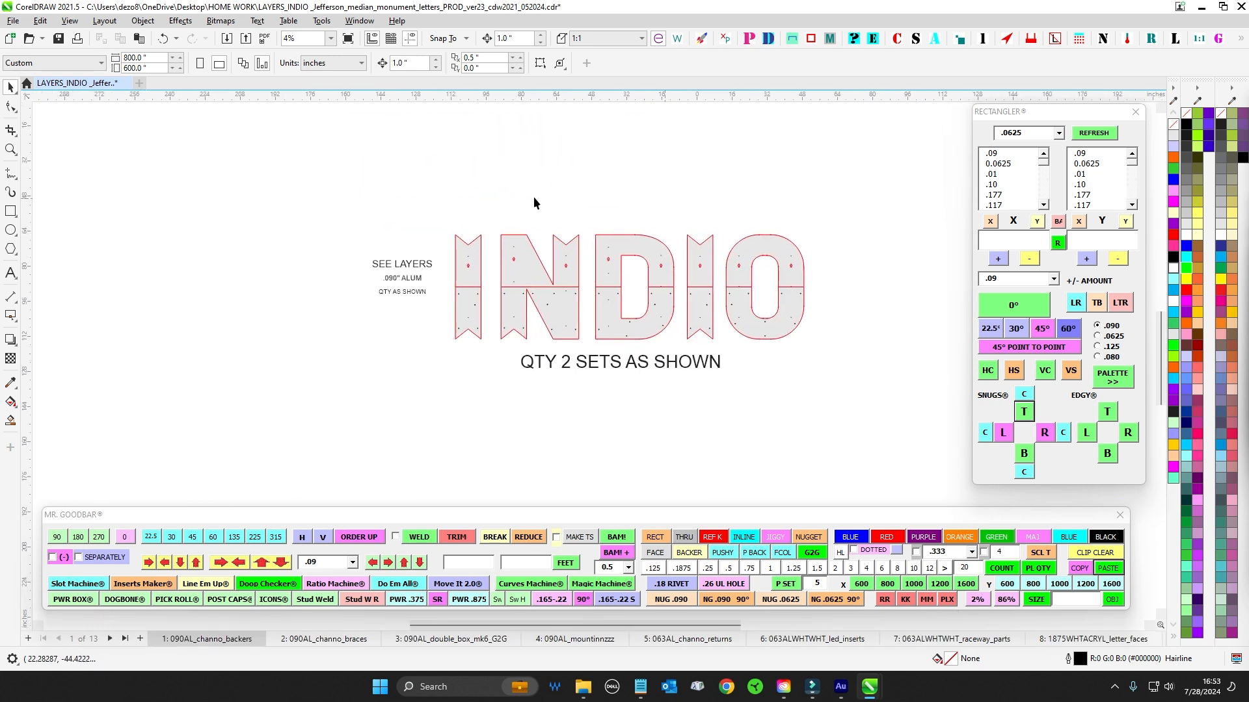
pyautogui.moveTo(819, 416); pyautogui.dragTo(846, 416)
pyautogui.scroll(1, 813, 244)
pyautogui.click(788, 181)
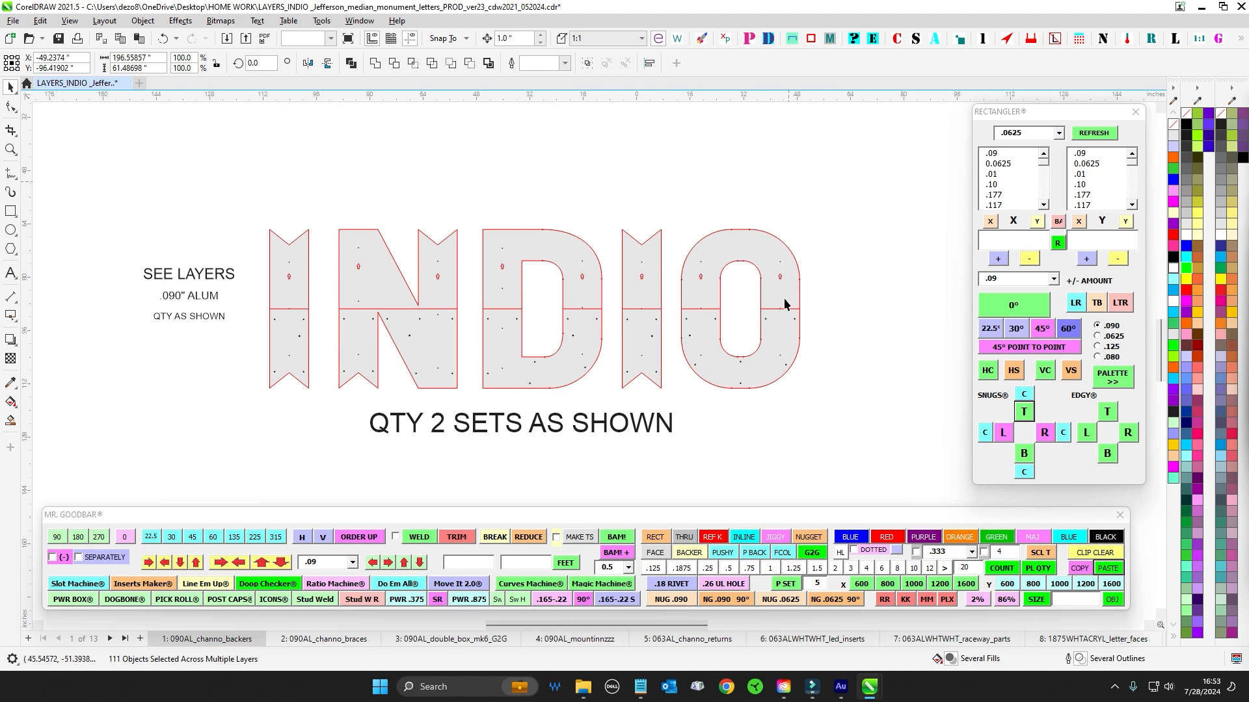
pyautogui.scroll(2, 646, 315)
pyautogui.scroll(-3, 610, 284)
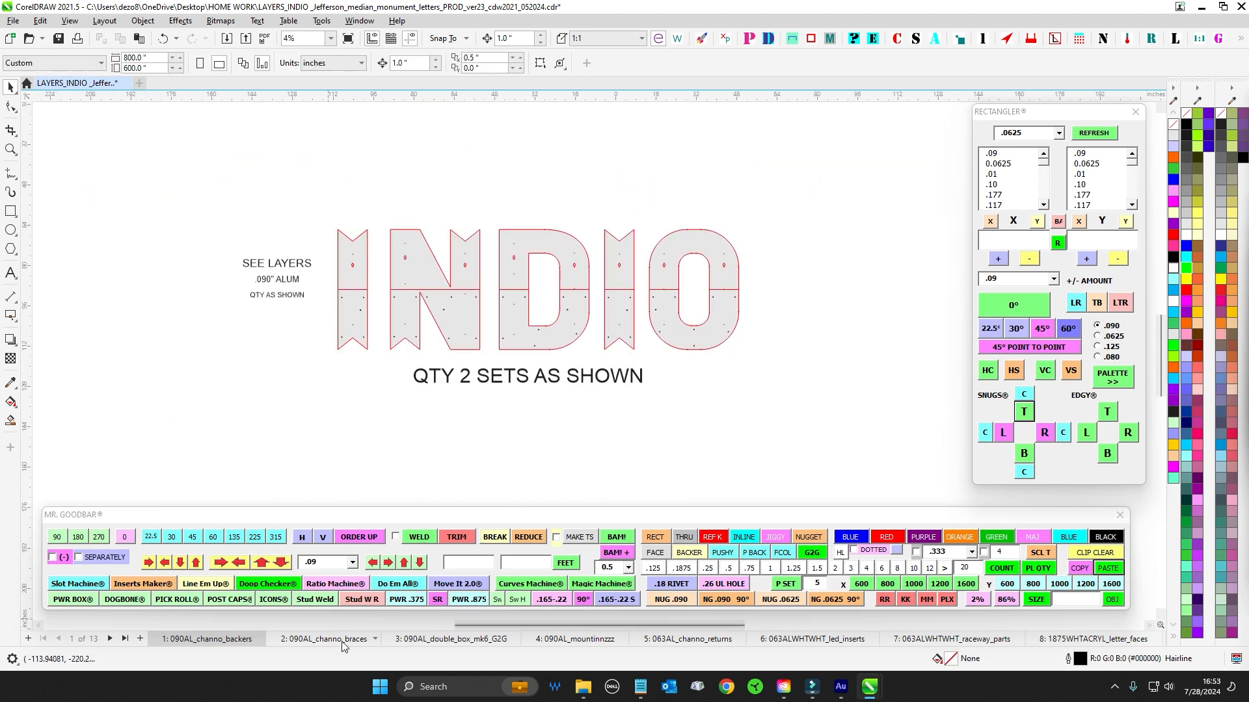
# Open page 2, 090AL_channo_braces, and look over the brace parts.
pyautogui.click(319, 638)
pyautogui.press('pagedown')
pyautogui.scroll(2, 556, 220)
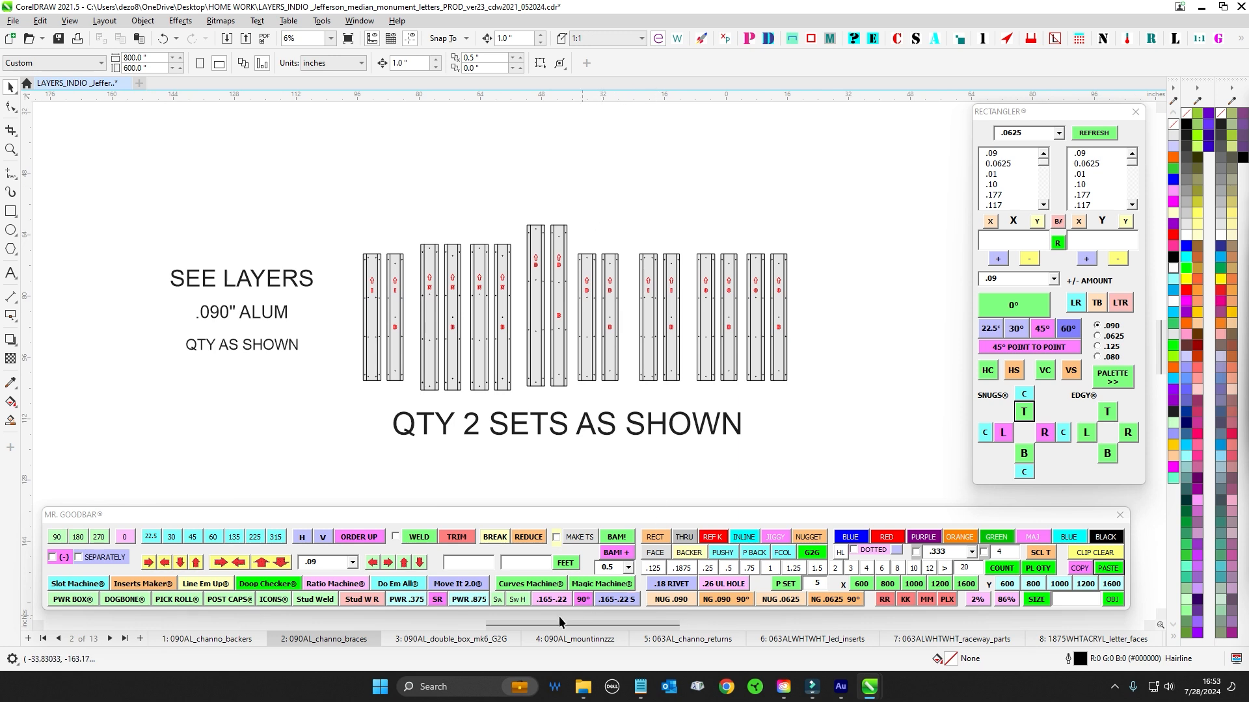
# Open page 3, 090AL_double_box_mk6_G2G, and examine the box parts and the MK 6 notes.
pyautogui.press('pagedown')
pyautogui.moveTo(596, 161); pyautogui.dragTo(657, 158)
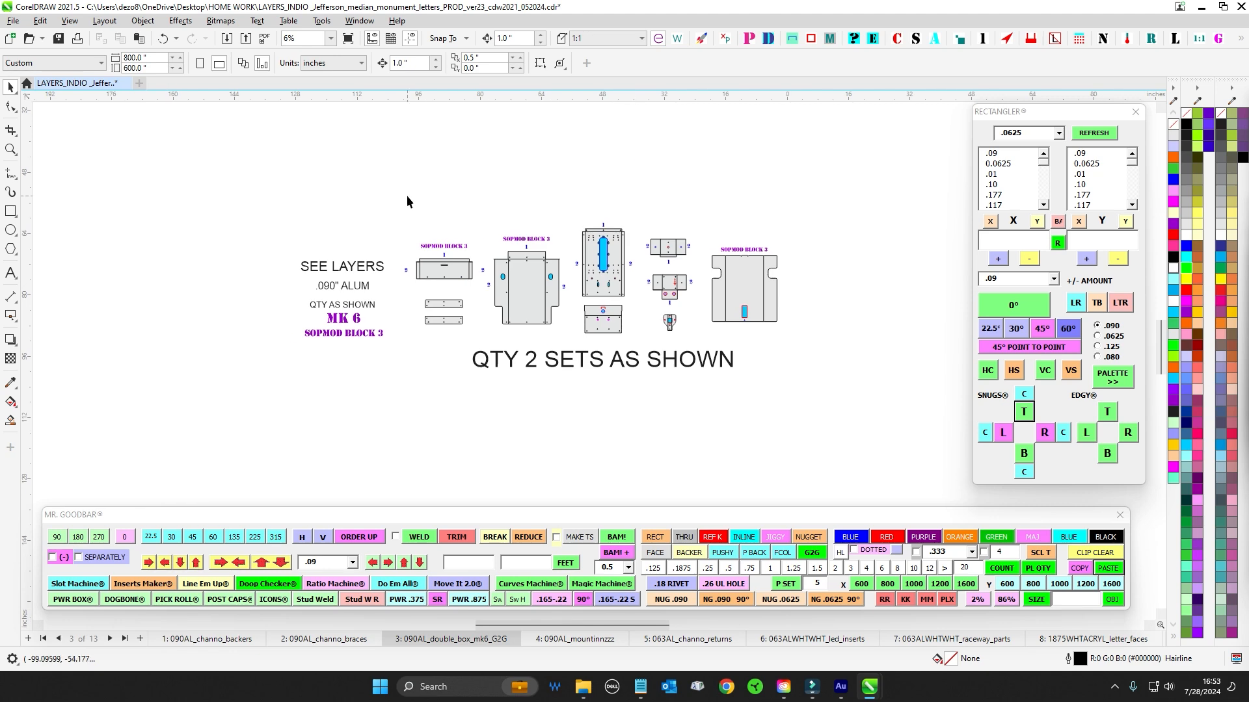
pyautogui.scroll(3, 407, 196)
pyautogui.moveTo(421, 200); pyautogui.dragTo(344, 180)
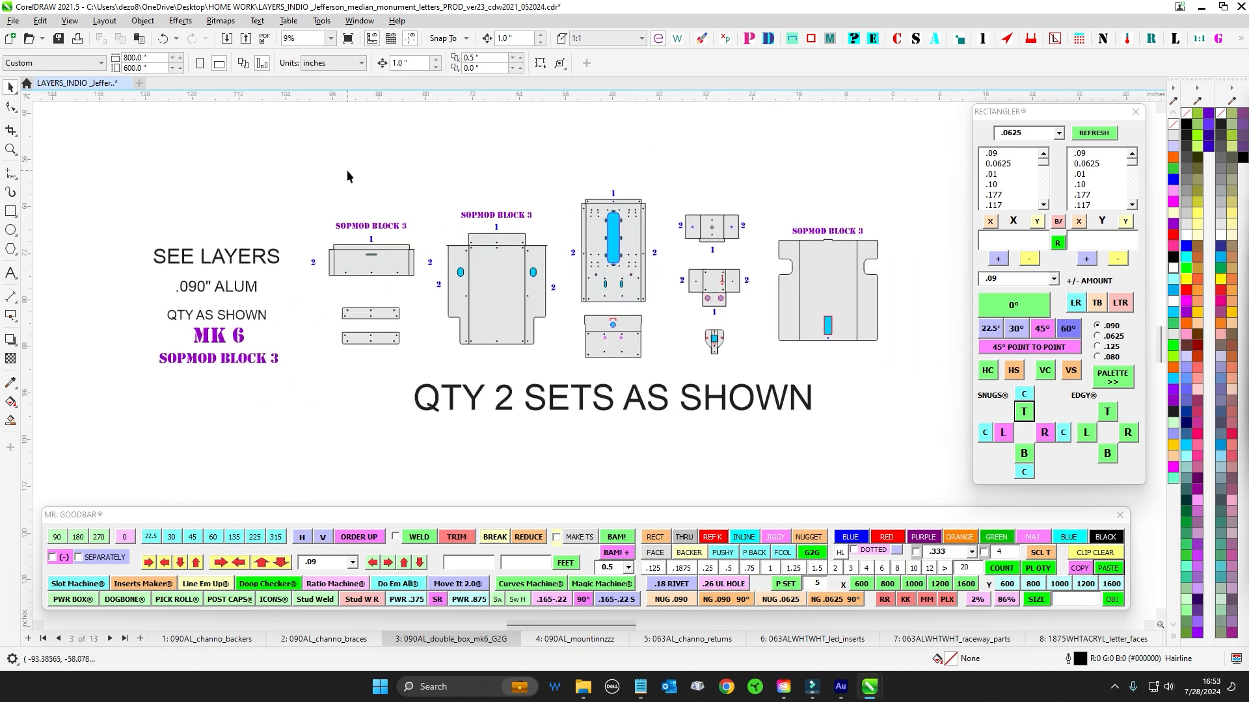
pyautogui.scroll(1, 172, 362)
pyautogui.moveTo(140, 344); pyautogui.dragTo(402, 412)
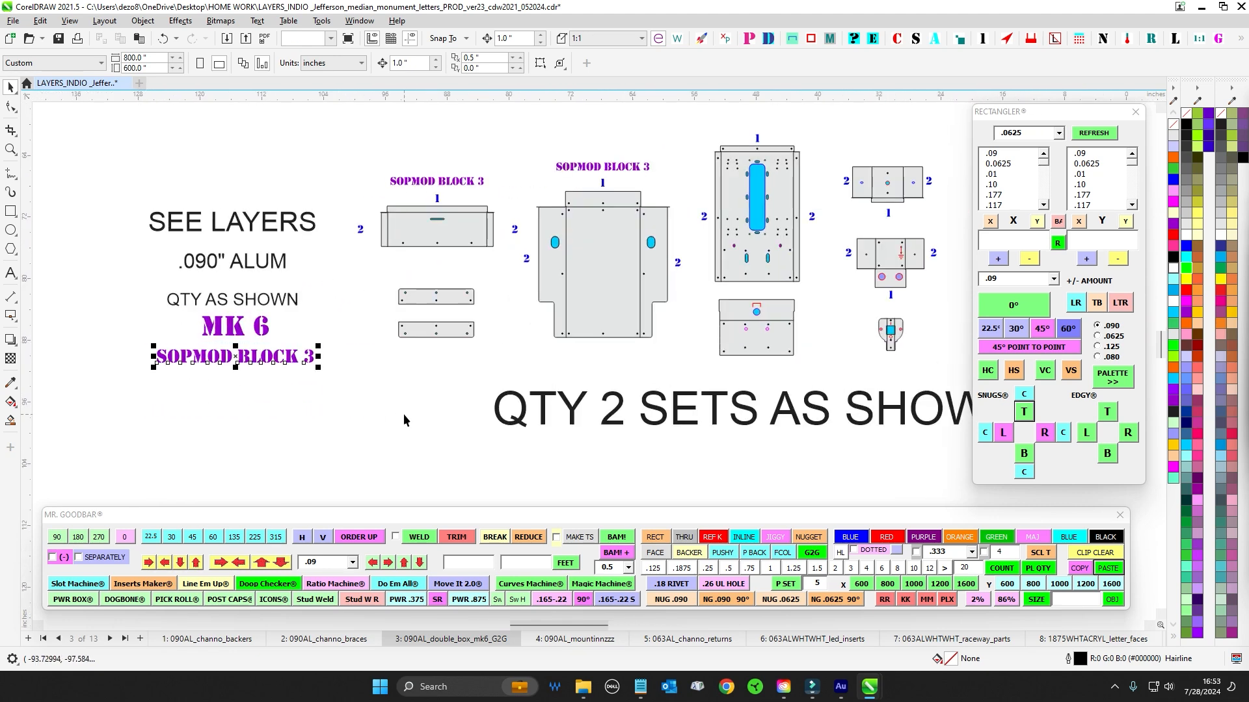
pyautogui.scroll(-2, 397, 456)
pyautogui.moveTo(393, 470); pyautogui.dragTo(359, 455)
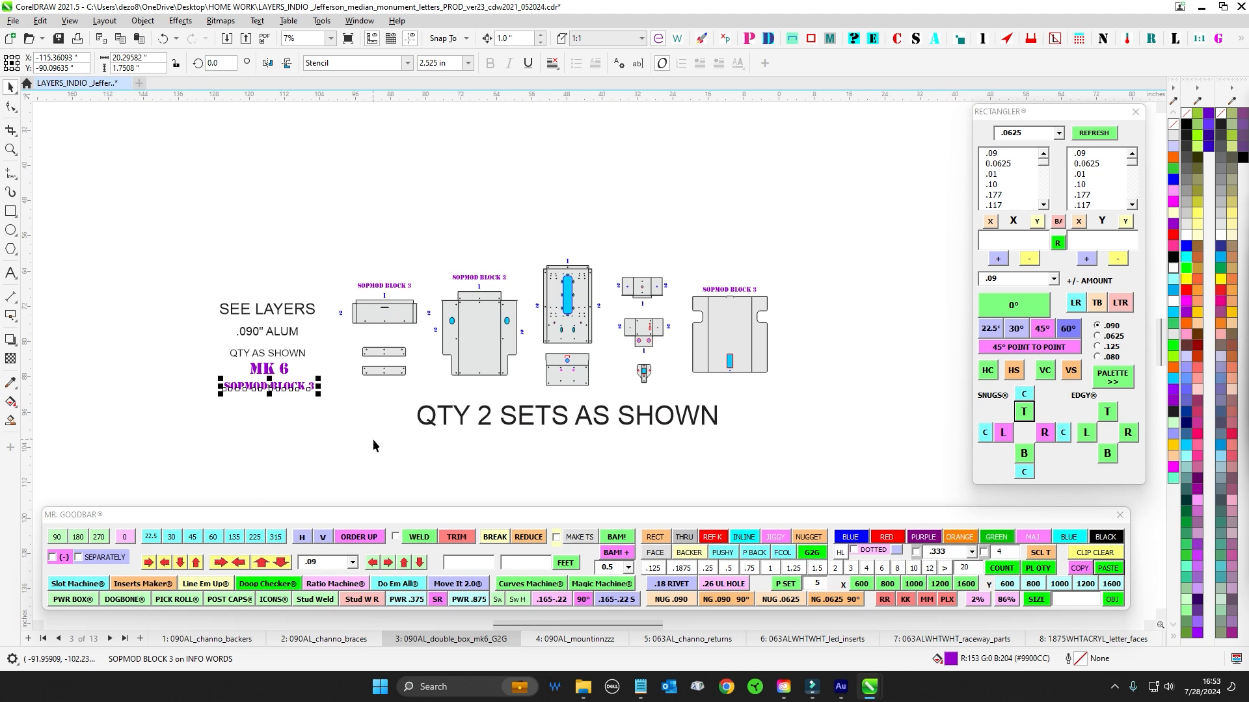
pyautogui.scroll(2, 458, 345)
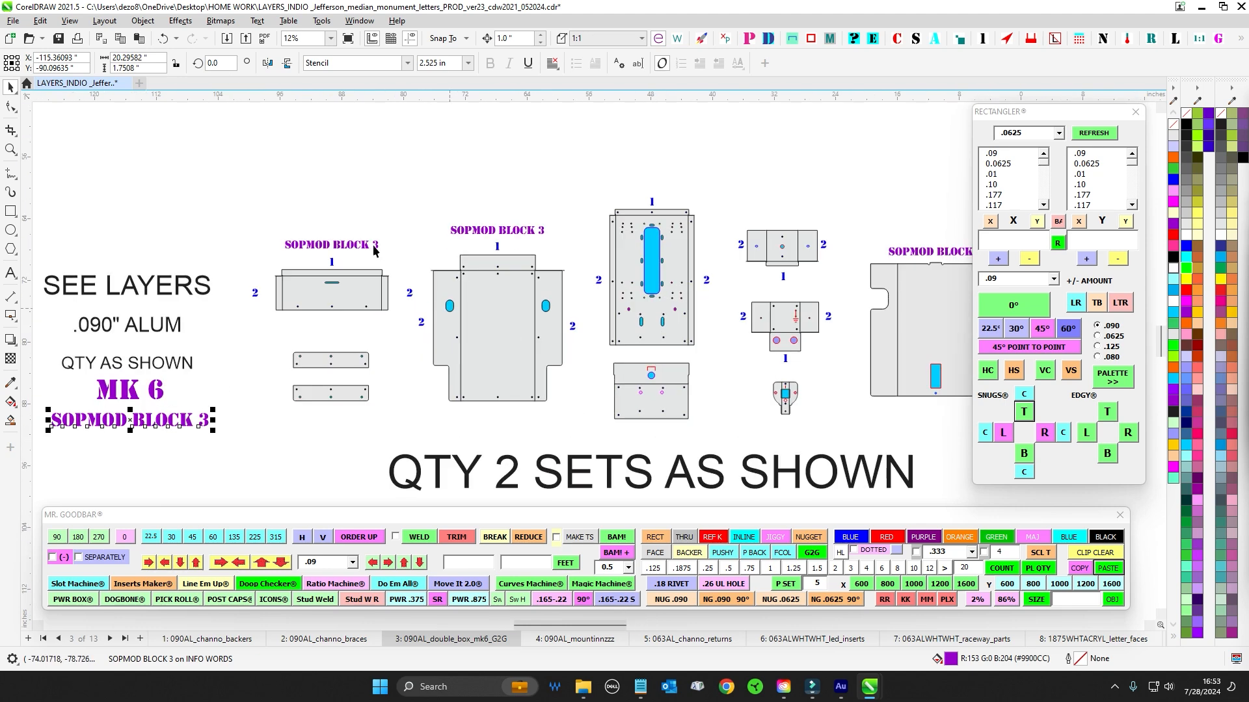
# Check the SOPMOD BLOCK 3 labels above the individual double box parts.
pyautogui.click(321, 247)
pyautogui.click(480, 232)
pyautogui.moveTo(790, 168); pyautogui.dragTo(489, 189)
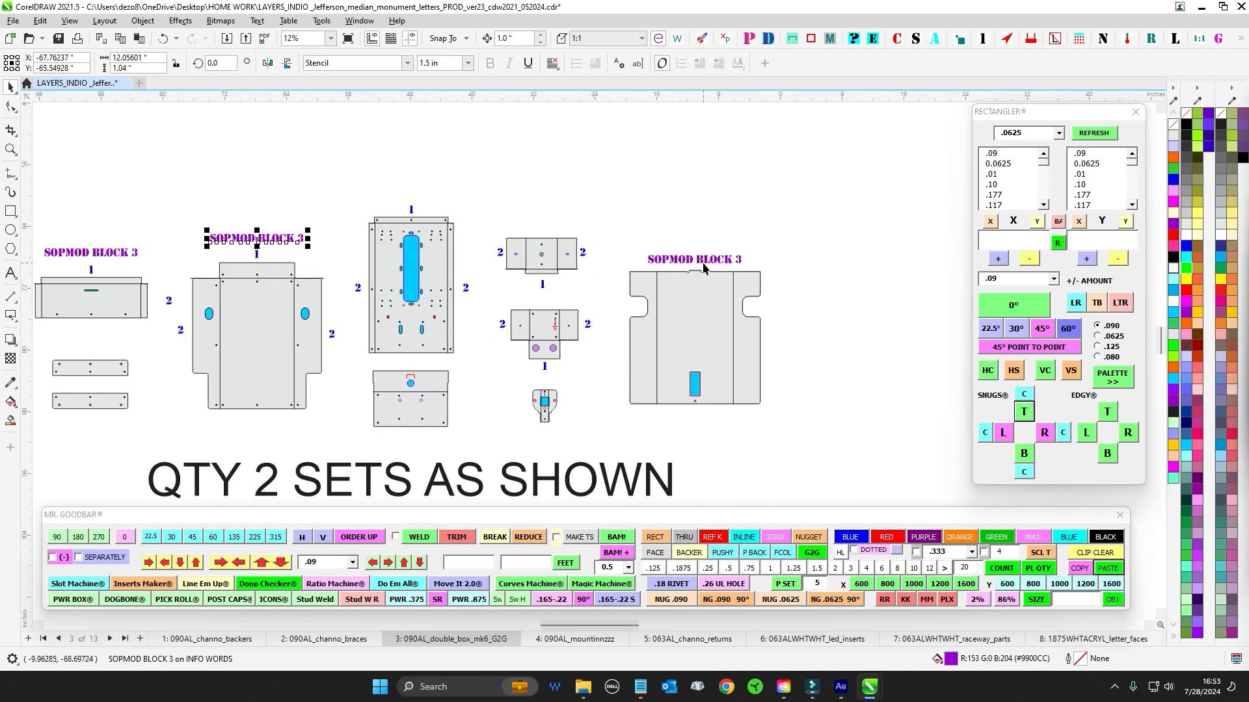
pyautogui.click(702, 264)
pyautogui.scroll(-2, 947, 283)
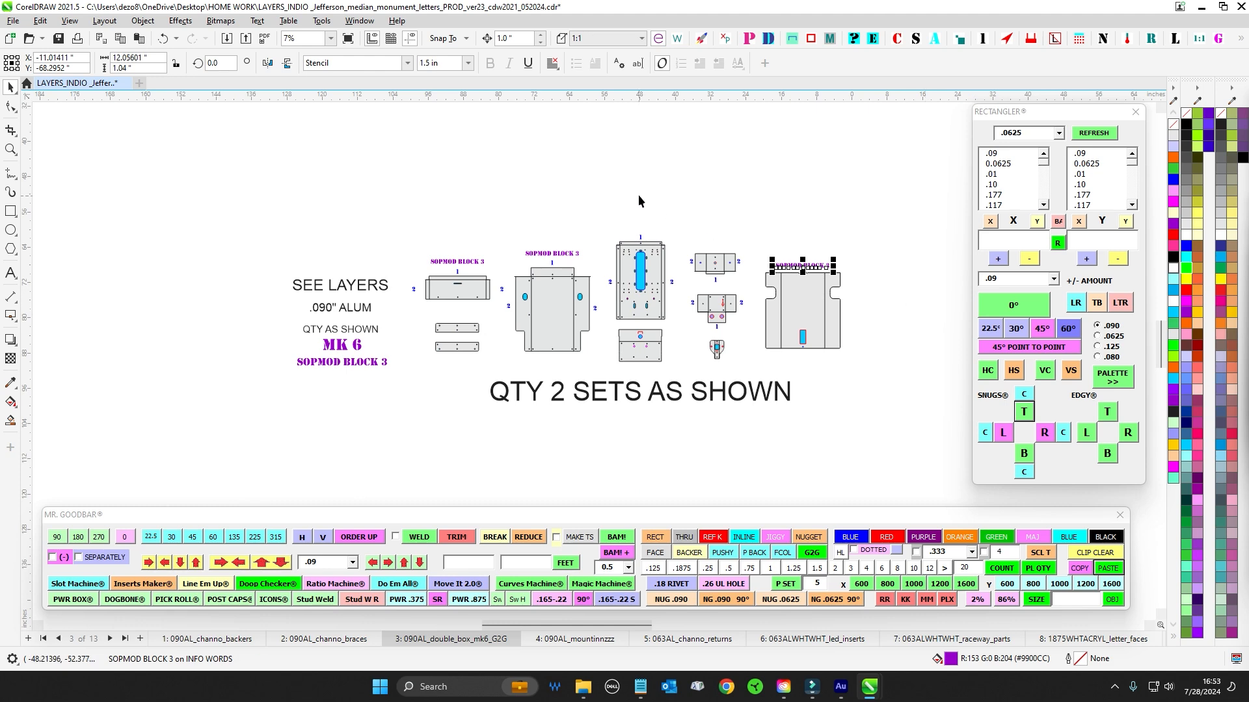
pyautogui.scroll(1, 638, 194)
pyautogui.click(557, 255)
pyautogui.moveTo(356, 293); pyautogui.dragTo(463, 228)
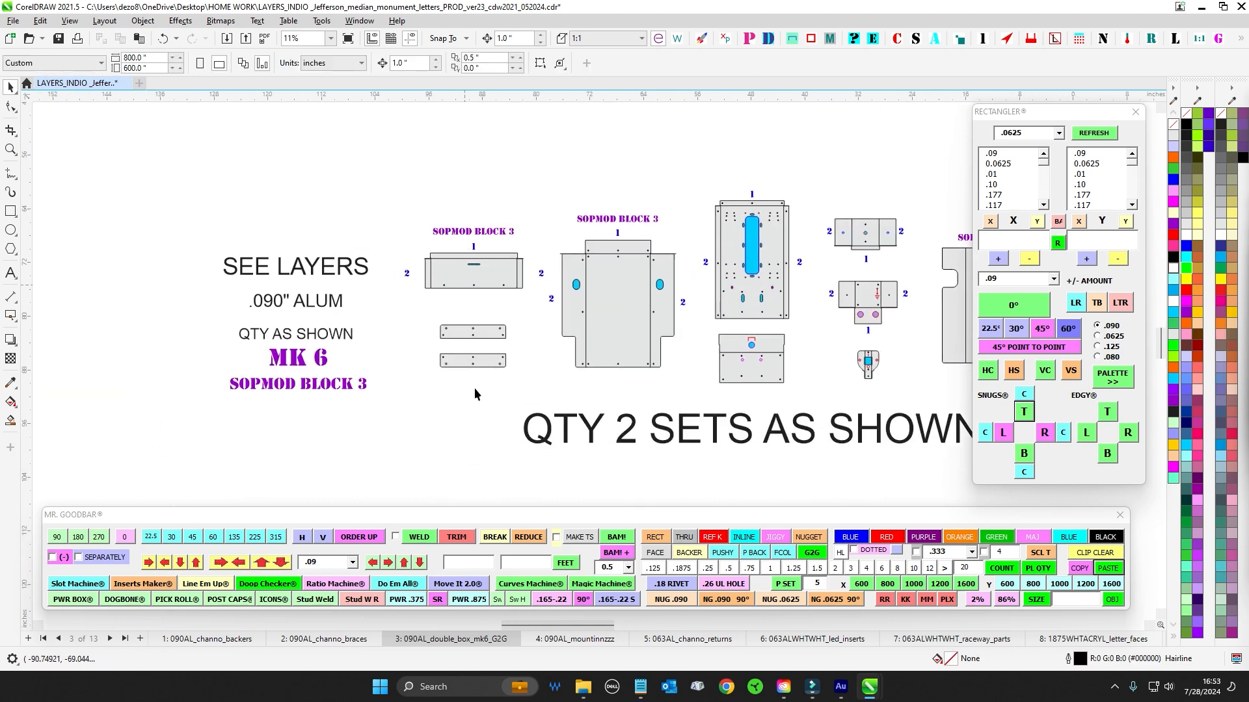
pyautogui.moveTo(457, 434); pyautogui.dragTo(421, 357)
# Open page 4, 090AL_mountinnzzz, and inspect the five mountain panels.
pyautogui.click(582, 640)
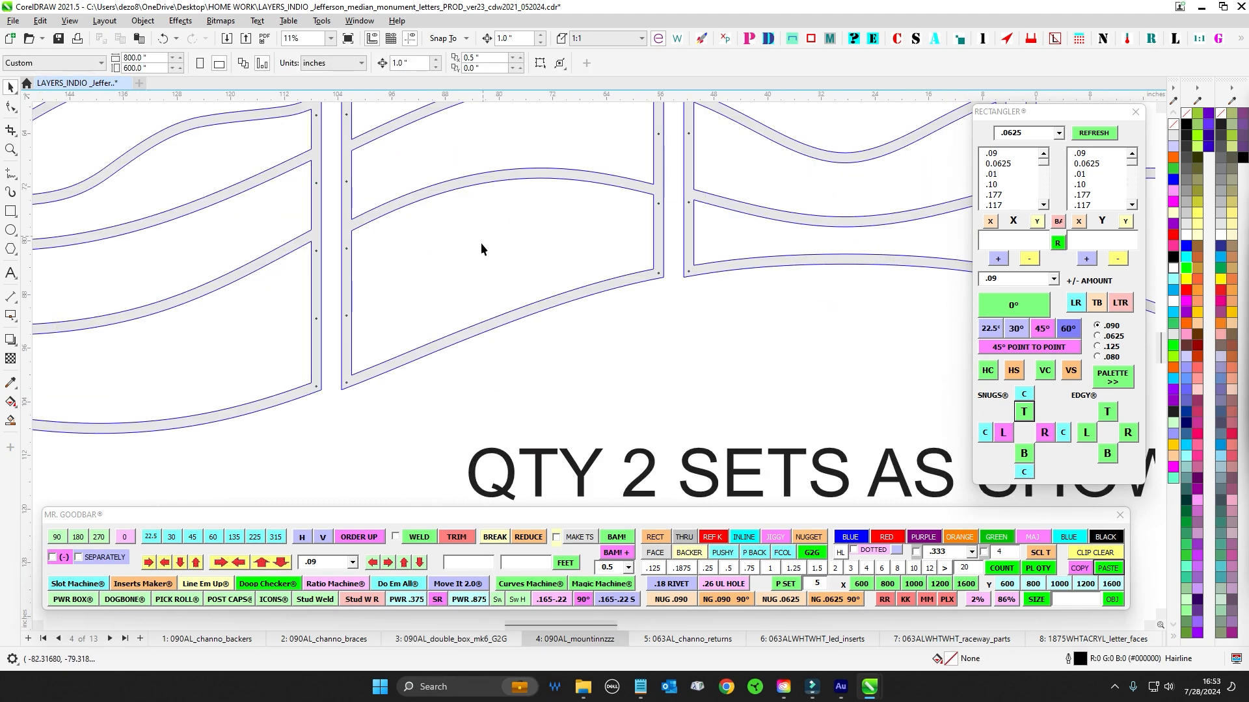
pyautogui.scroll(-3, 481, 243)
pyautogui.moveTo(554, 335); pyautogui.dragTo(503, 340)
pyautogui.moveTo(210, 191); pyautogui.dragTo(930, 395)
pyautogui.moveTo(637, 442); pyautogui.dragTo(675, 423)
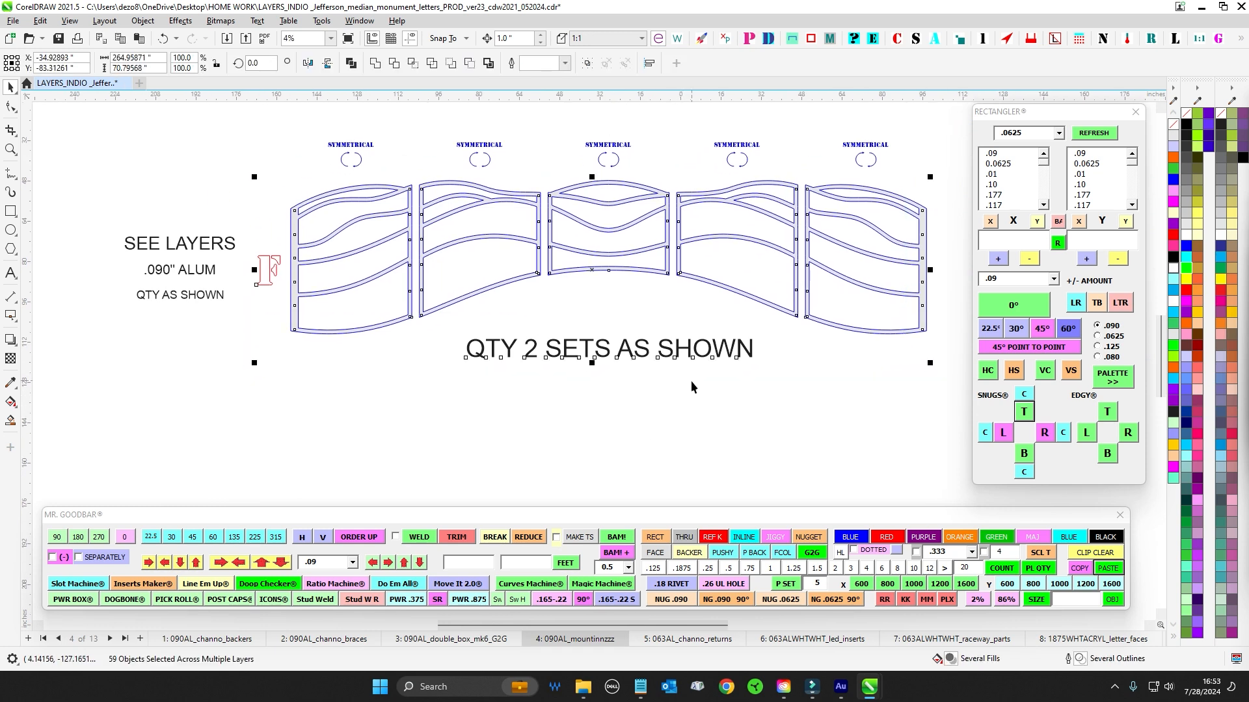
# Open page 5, 063AL_channo_returns, and inspect the .063" aluminum letter returns.
pyautogui.click(709, 639)
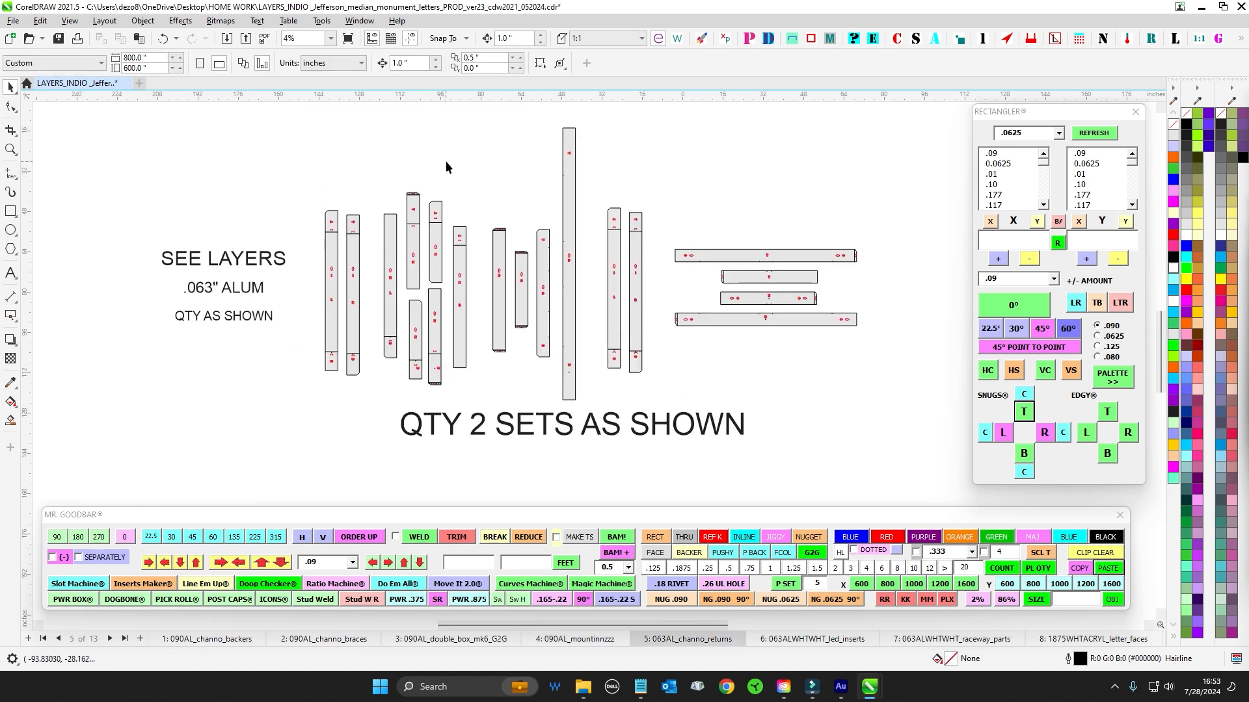
pyautogui.scroll(1, 449, 163)
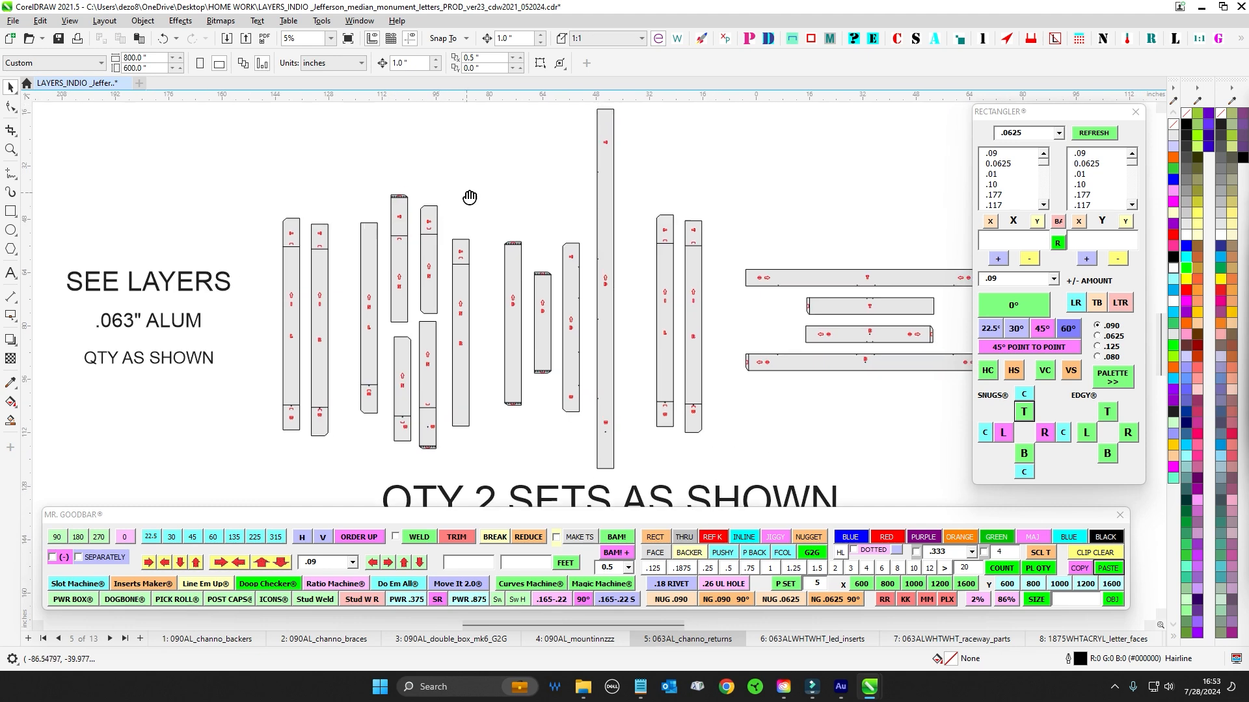
pyautogui.scroll(-1, 474, 188)
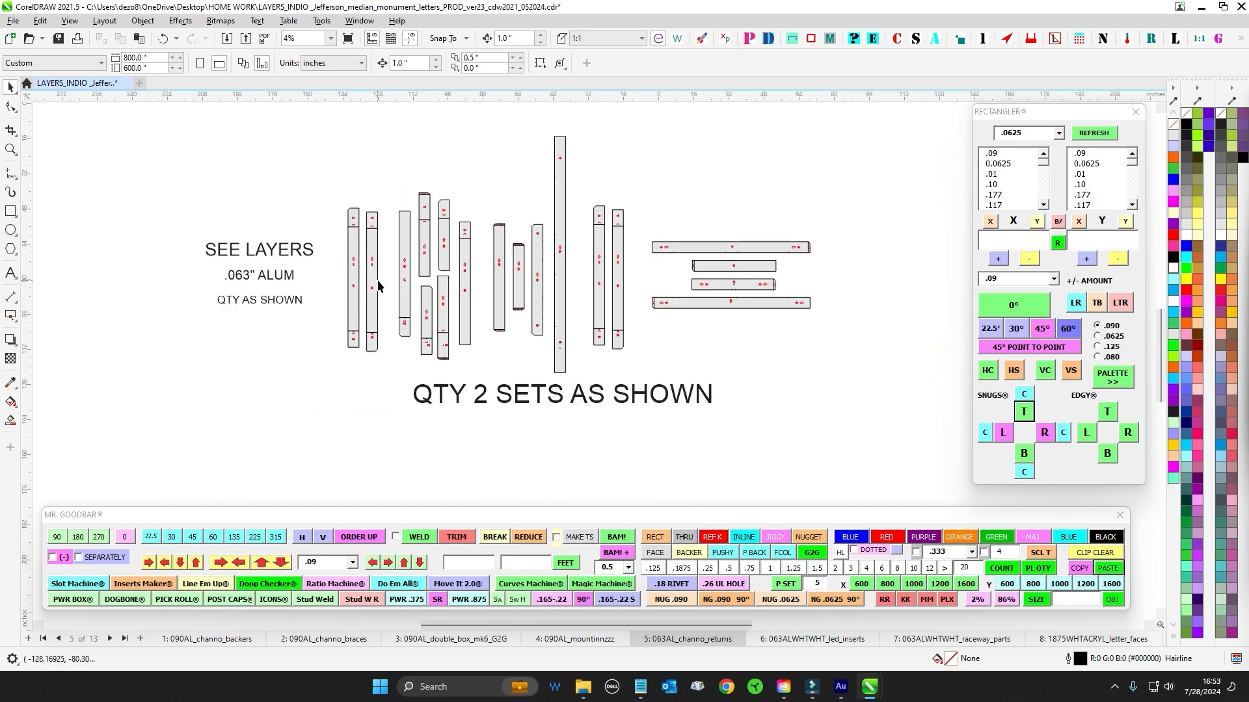
pyautogui.scroll(1, 353, 209)
pyautogui.scroll(-2, 504, 219)
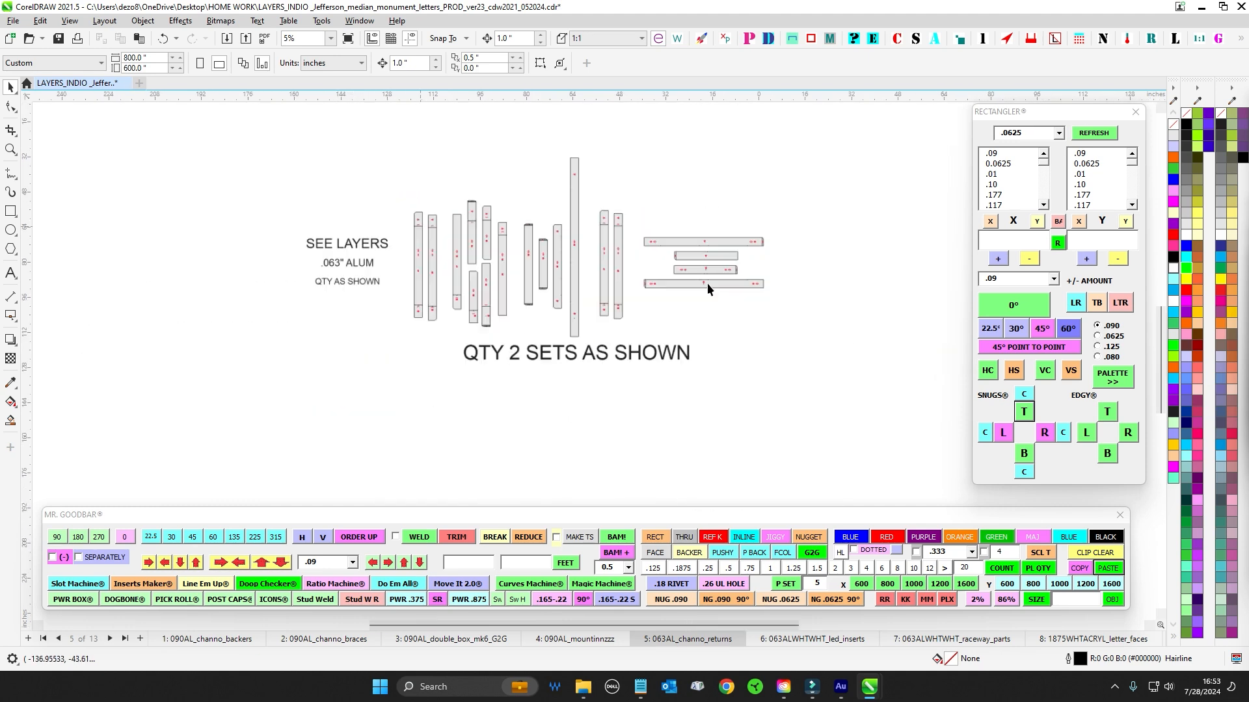
# Open page 6, 063ALWHTWHT_led_inserts, and view the INDIO letter LED inserts.
pyautogui.click(780, 640)
pyautogui.scroll(4, 579, 250)
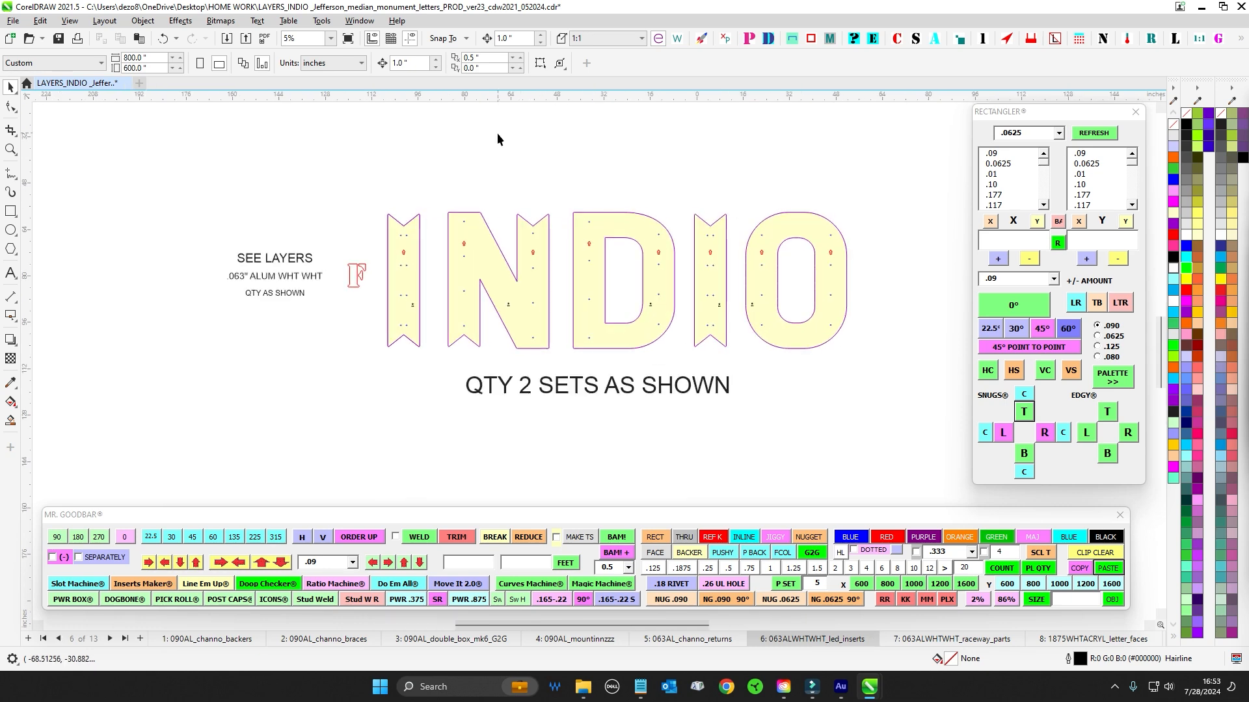
# Open page 7, 063ALWHTWHT_raceway_parts, and inspect the long raceway panels and the small bracket parts beside them.
pyautogui.scroll(-1, 466, 143)
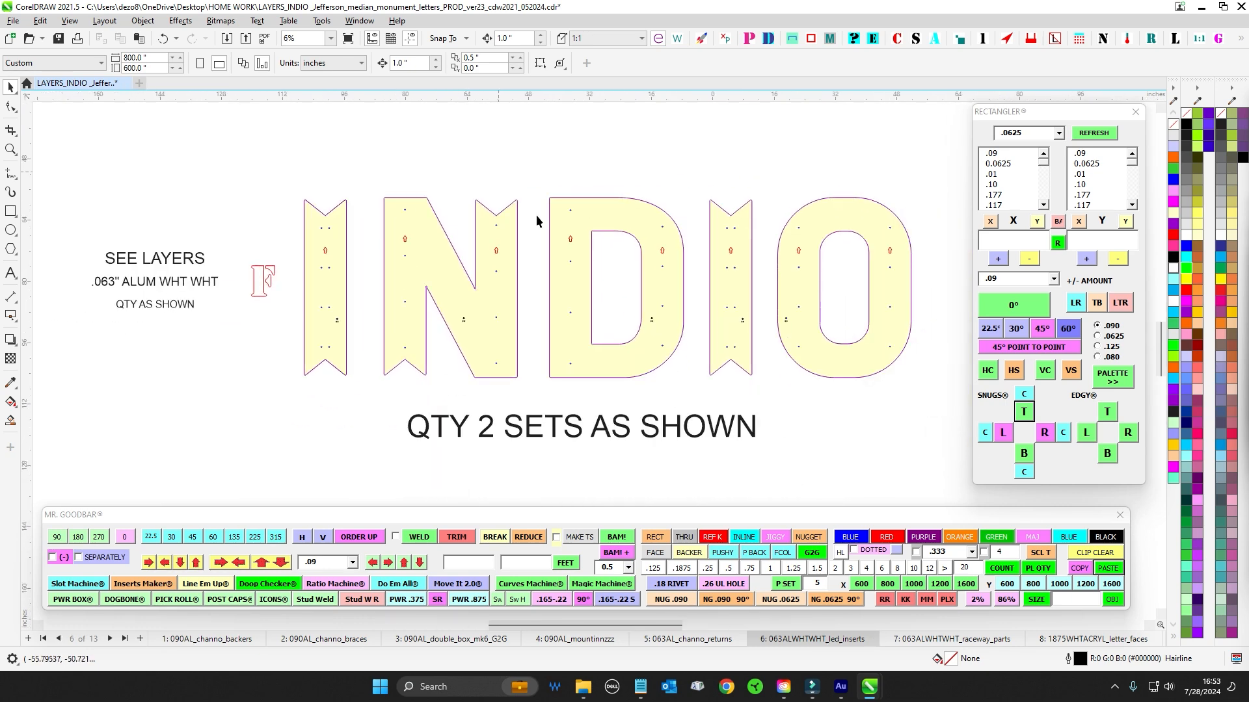
pyautogui.click(950, 640)
pyautogui.scroll(3, 523, 192)
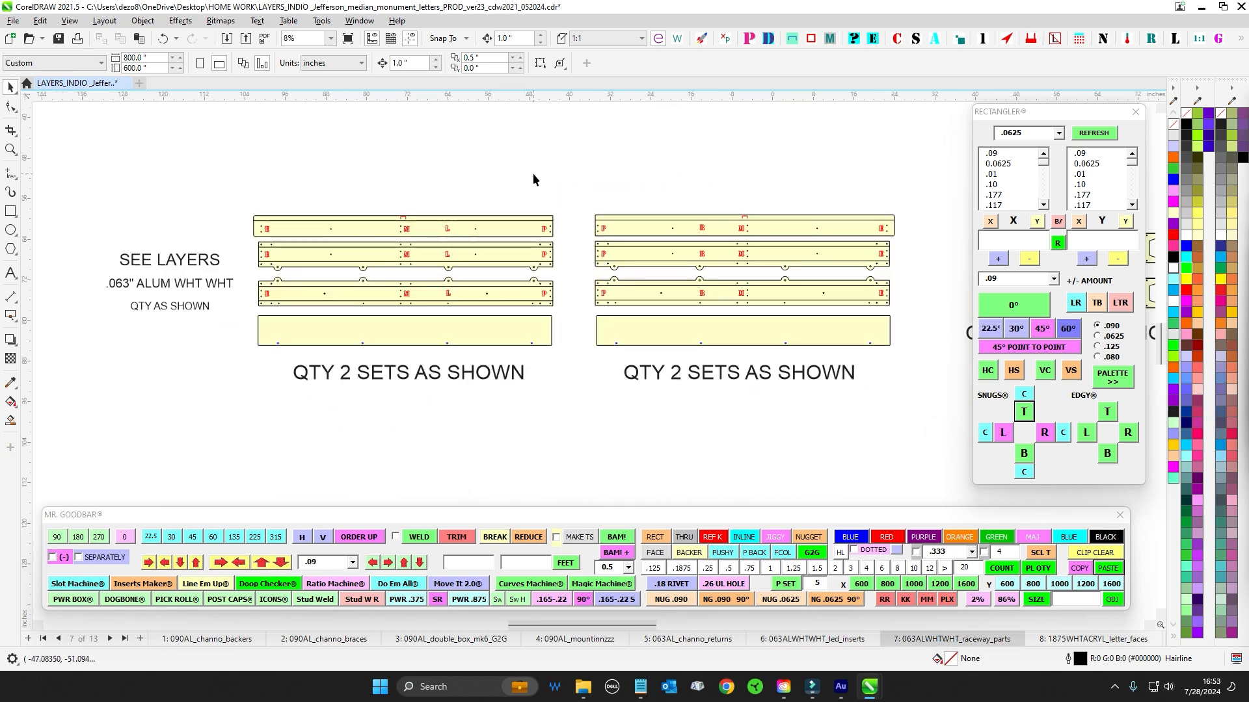
pyautogui.scroll(-1, 545, 182)
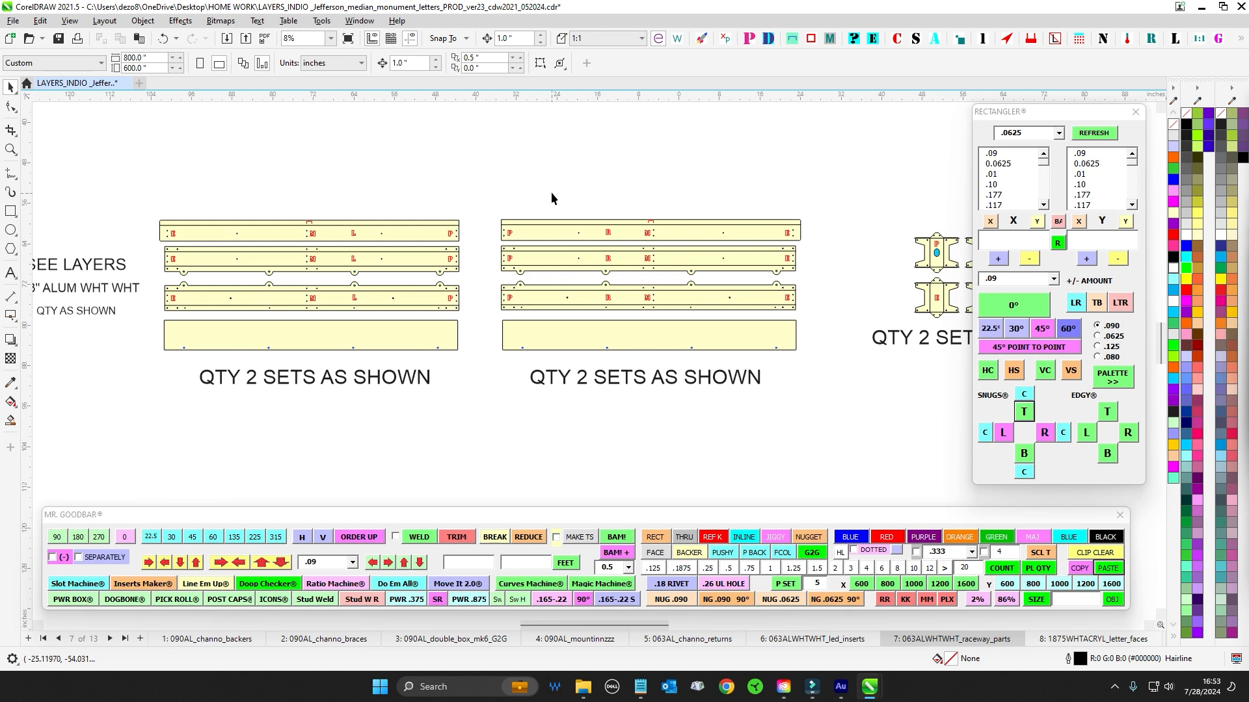
pyautogui.scroll(-2, 551, 186)
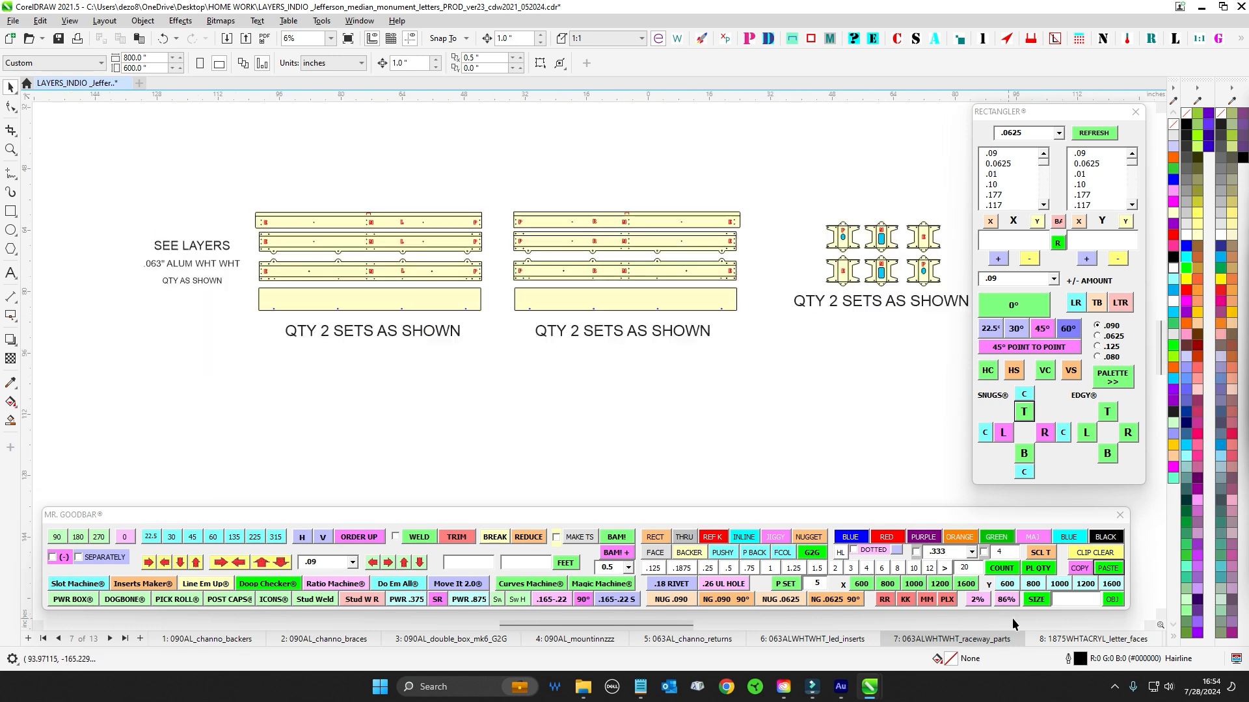
# Open page 8, 1875WHTACRYL_letter_faces, and view the mirrored 3/16" white acrylic INDIO faces.
pyautogui.click(1067, 640)
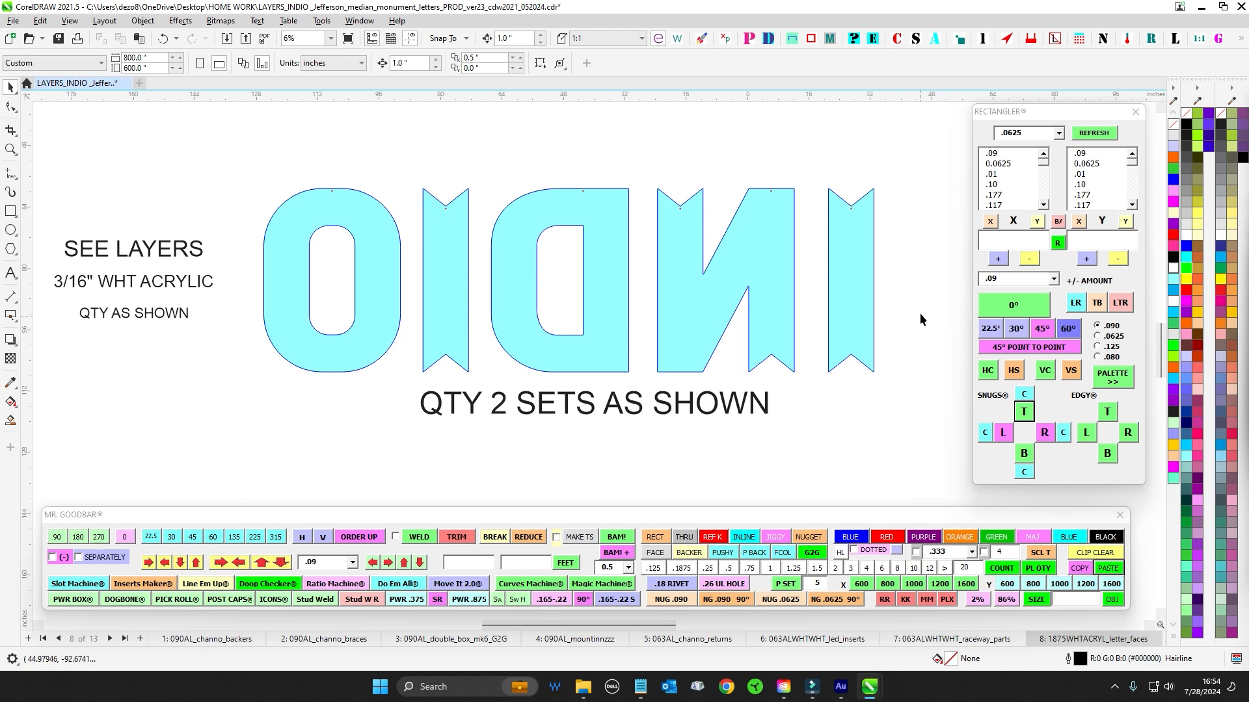
pyautogui.moveTo(929, 456); pyautogui.dragTo(908, 403)
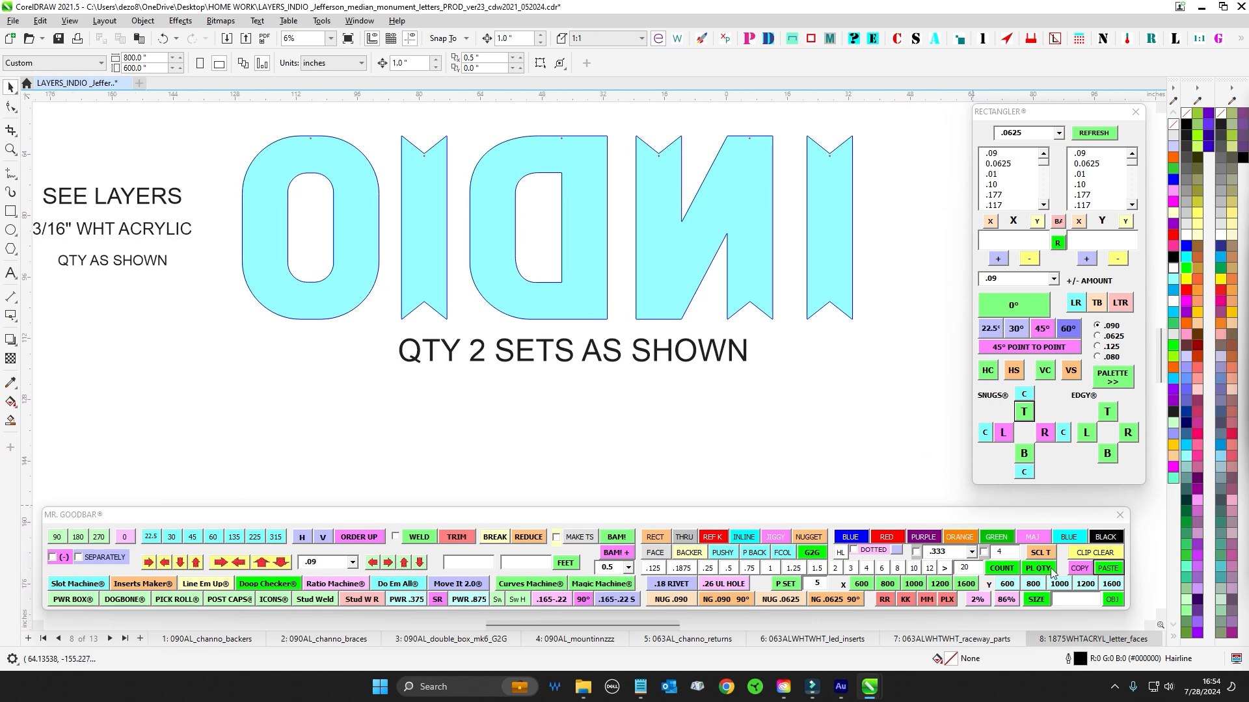
# Open page 9, Jefferson_median_monument_letters, and select the INDIO letters of the install pattern.
pyautogui.click(111, 638)
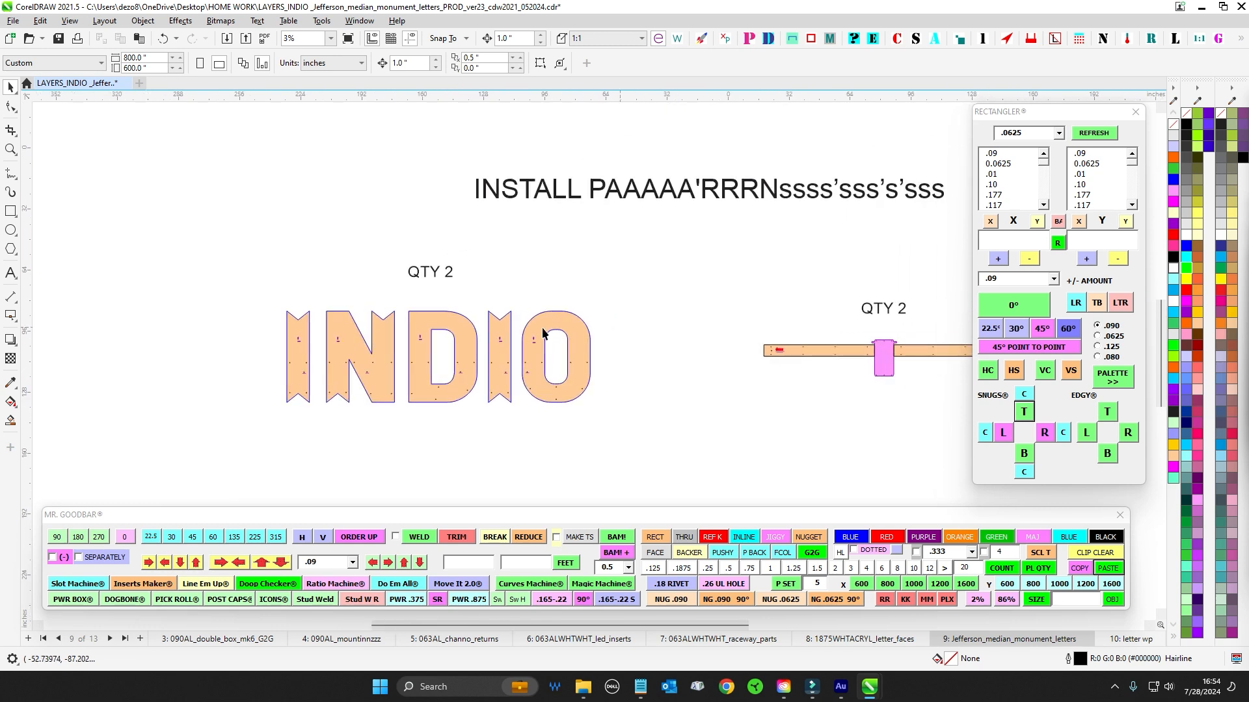
pyautogui.moveTo(608, 451); pyautogui.dragTo(650, 453)
pyautogui.moveTo(739, 408); pyautogui.dragTo(522, 345)
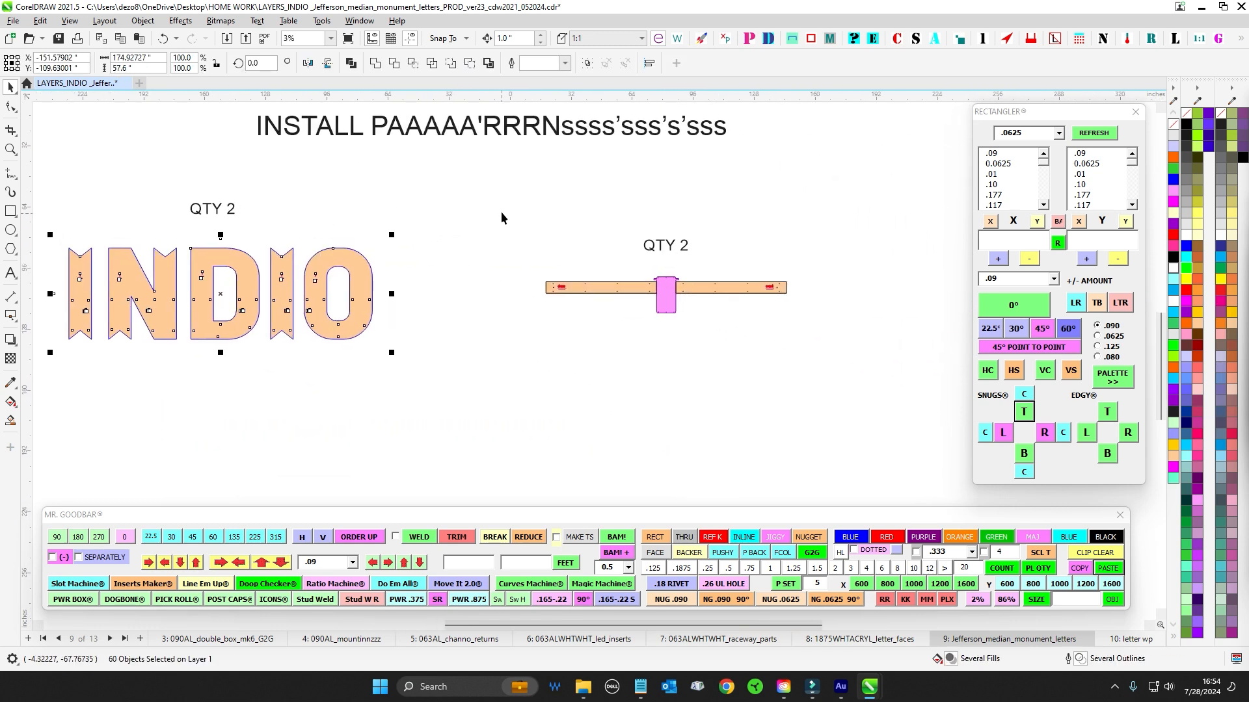
# Select the raceway install pattern together with its QTY 2 label, inspect it, and clear the selection.
pyautogui.scroll(1, 457, 227)
pyautogui.moveTo(433, 226); pyautogui.dragTo(904, 414)
pyautogui.scroll(2, 901, 361)
pyautogui.moveTo(593, 168); pyautogui.dragTo(679, 204)
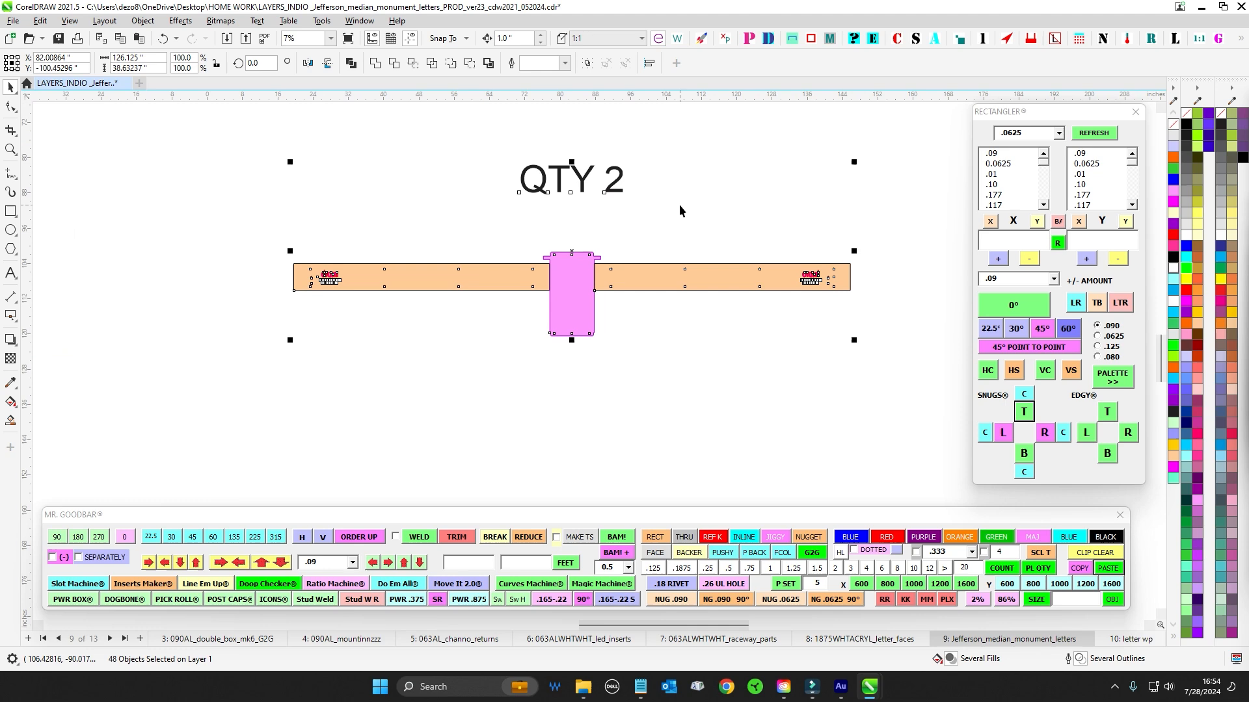
pyautogui.click(749, 433)
pyautogui.scroll(-2, 605, 384)
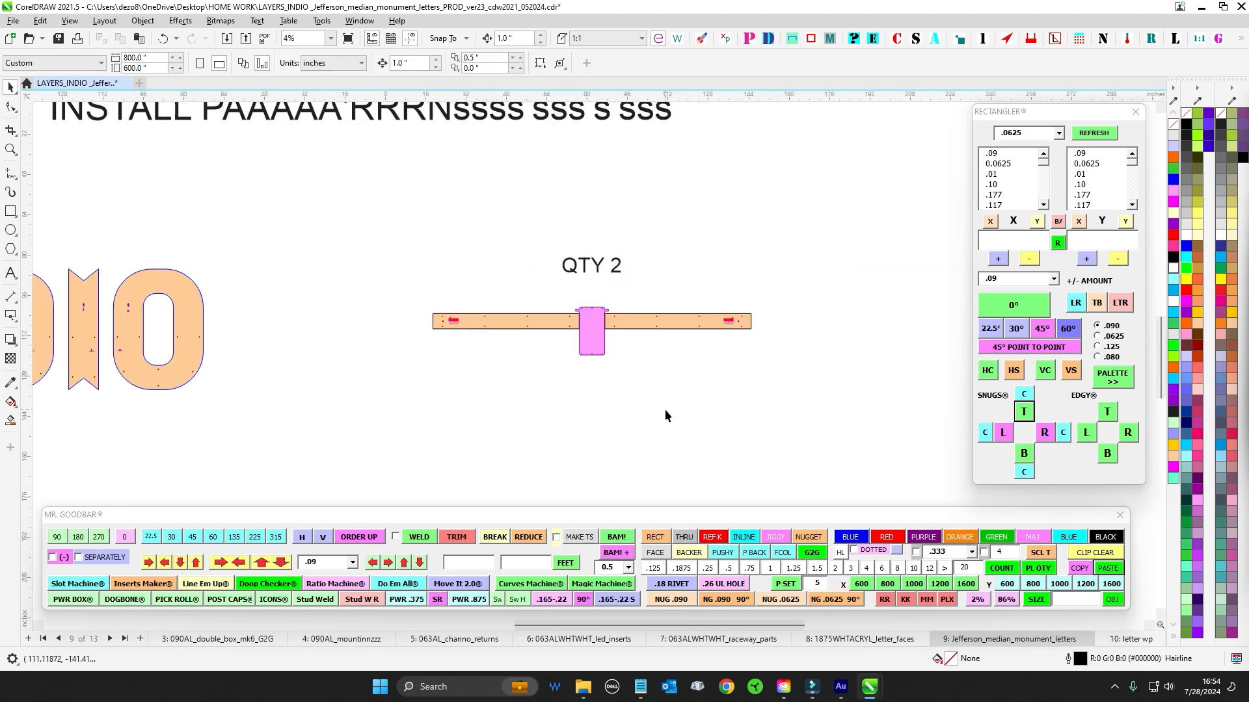
pyautogui.scroll(-1, 733, 385)
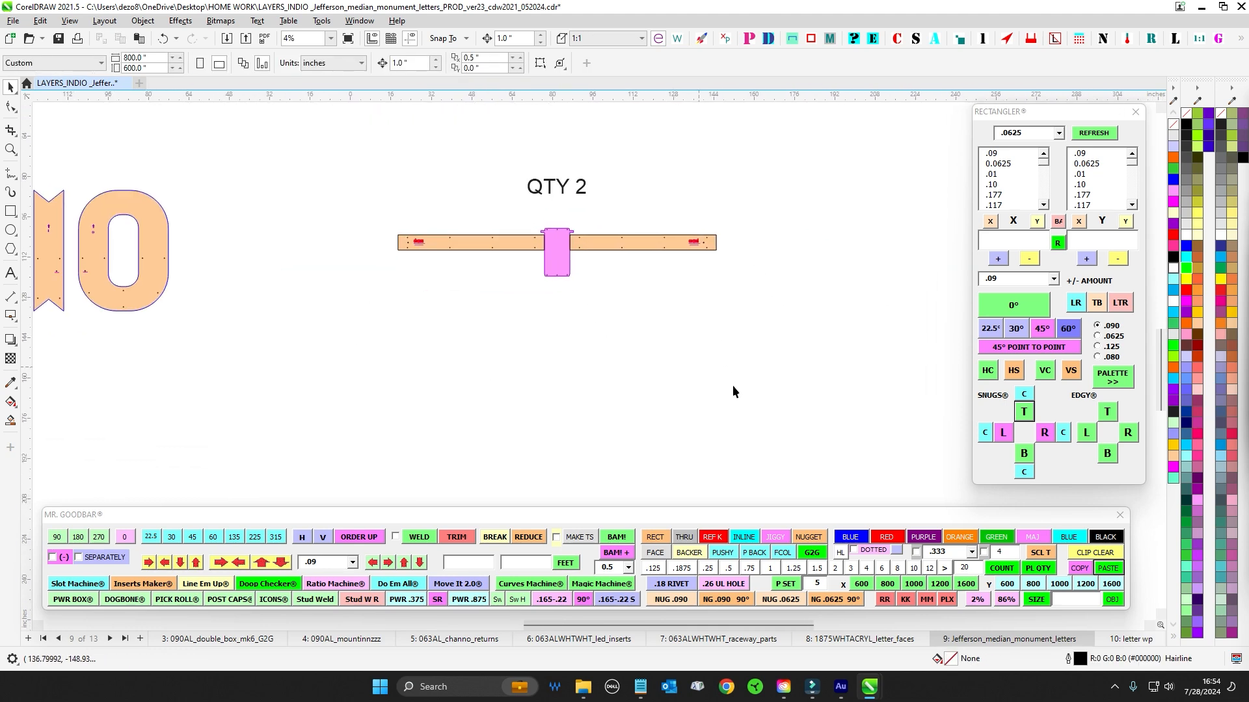
# Open page 10, letter wp, and survey the letter faces, backers, braces, LED inserts and return layouts.
pyautogui.click(1117, 641)
pyautogui.scroll(-2, 714, 322)
pyautogui.scroll(-2, 576, 257)
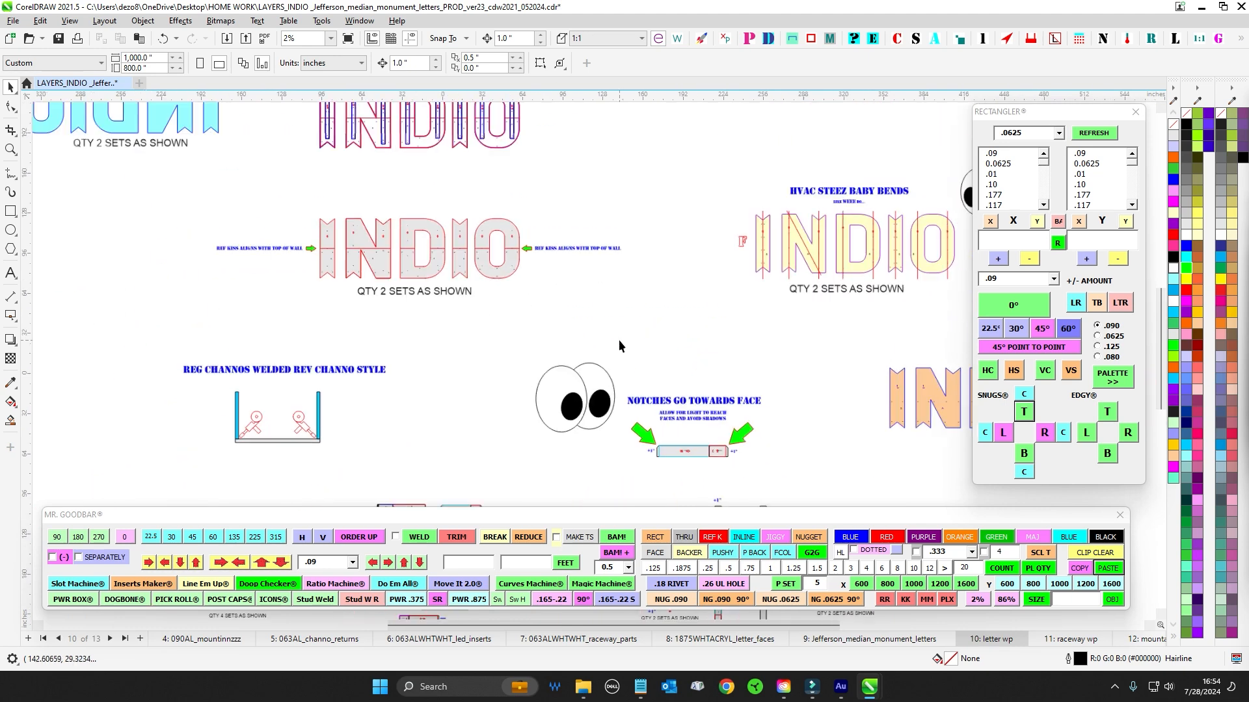
pyautogui.scroll(2, 631, 209)
pyautogui.moveTo(631, 209); pyautogui.dragTo(652, 259)
pyautogui.scroll(-2, 647, 275)
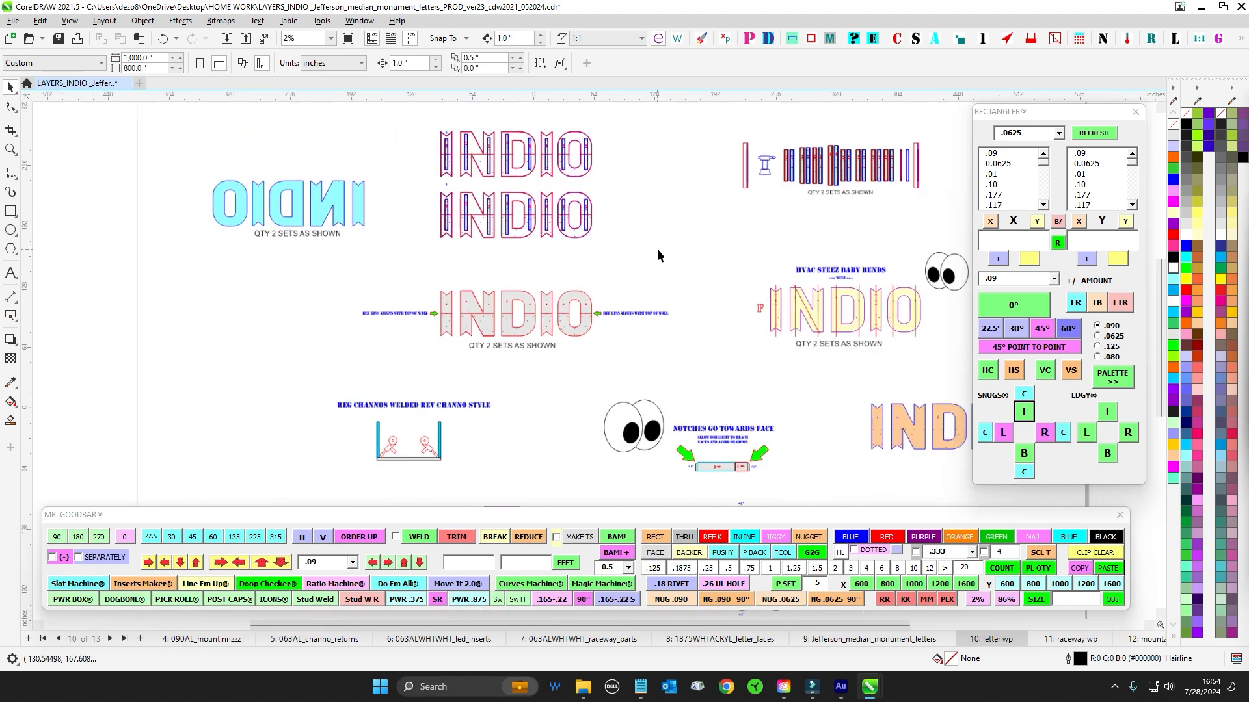
pyautogui.moveTo(707, 244); pyautogui.dragTo(733, 209)
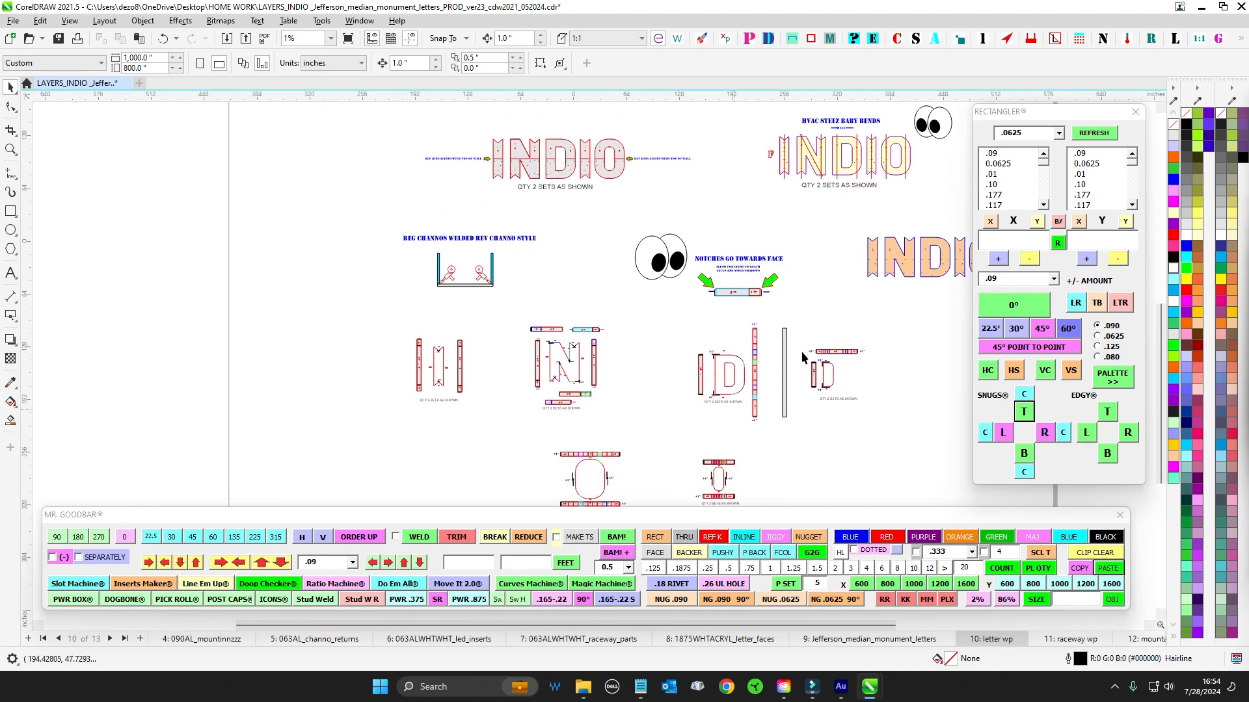
pyautogui.moveTo(653, 228); pyautogui.dragTo(576, 304)
# Select the gray INDIO letter backers between the REF KISS ALIGNS WITH TOP OF WALL arrows and inspect them.
pyautogui.scroll(2, 414, 235)
pyautogui.scroll(1, 417, 252)
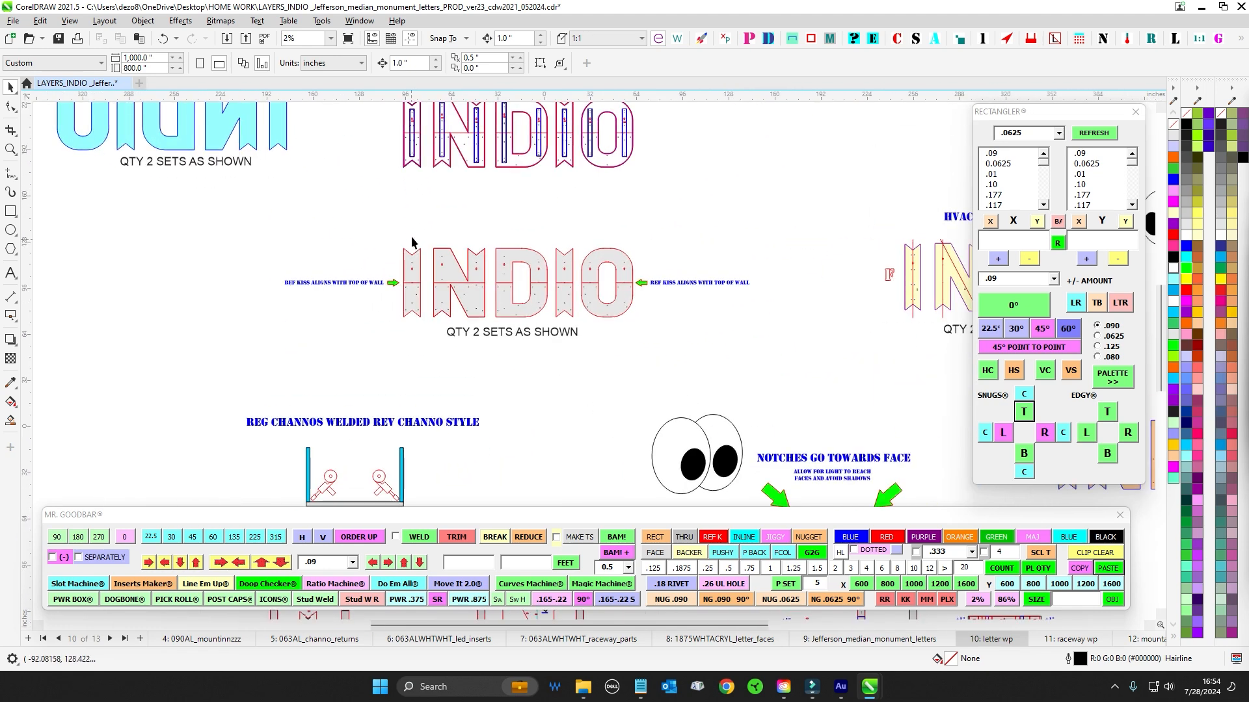
pyautogui.moveTo(357, 209); pyautogui.dragTo(755, 342)
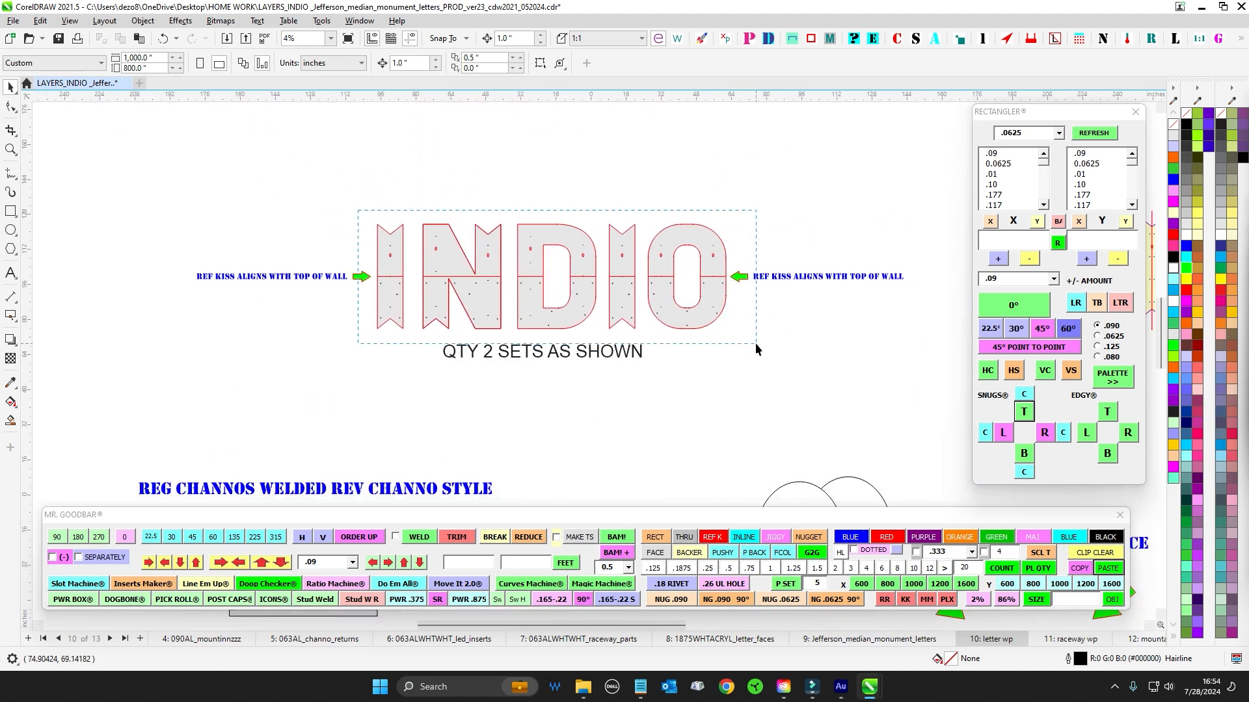
pyautogui.scroll(-1, 548, 224)
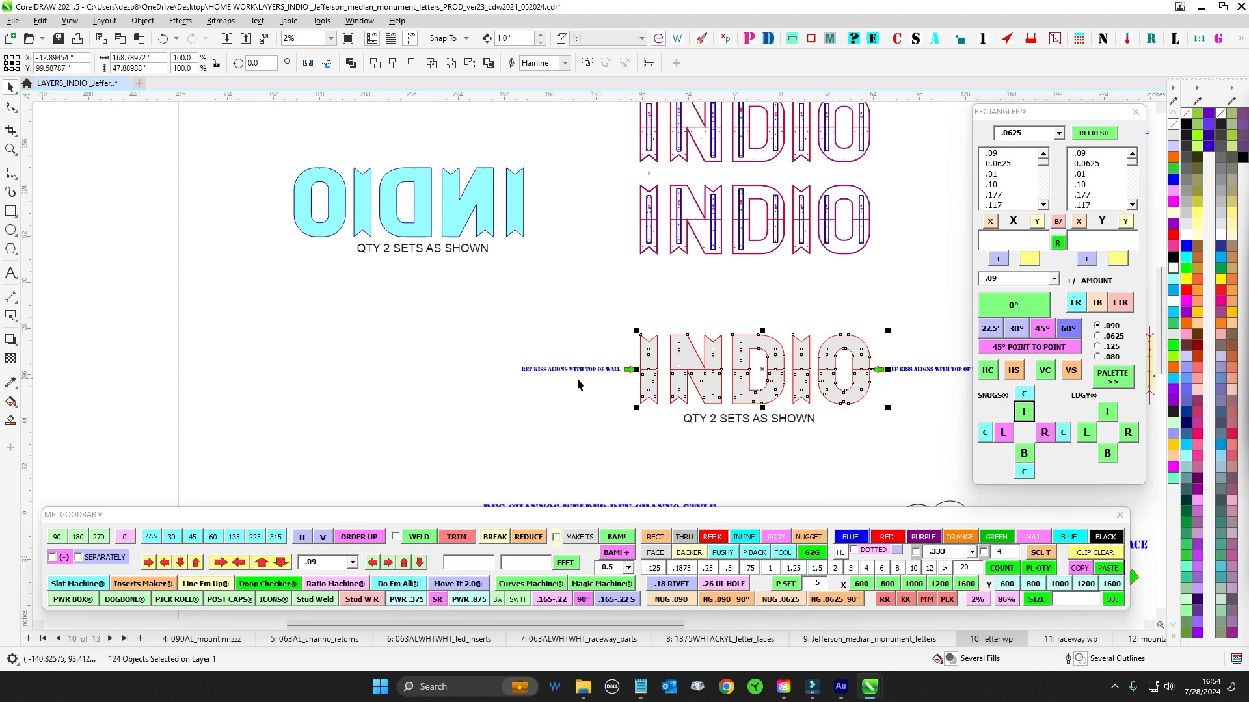
# Inspect the REG CHANNOS WELDED REV CHANNO STYLE cross-section and select the blue return on its right side.
pyautogui.moveTo(576, 378); pyautogui.dragTo(609, 218)
pyautogui.scroll(1, 649, 376)
pyautogui.moveTo(650, 375)
pyautogui.mouseDown()
pyautogui.moveTo(624, 304)
pyautogui.moveTo(591, 268)
pyautogui.mouseUp()
pyautogui.scroll(2, 589, 269)
pyautogui.scroll(1, 478, 272)
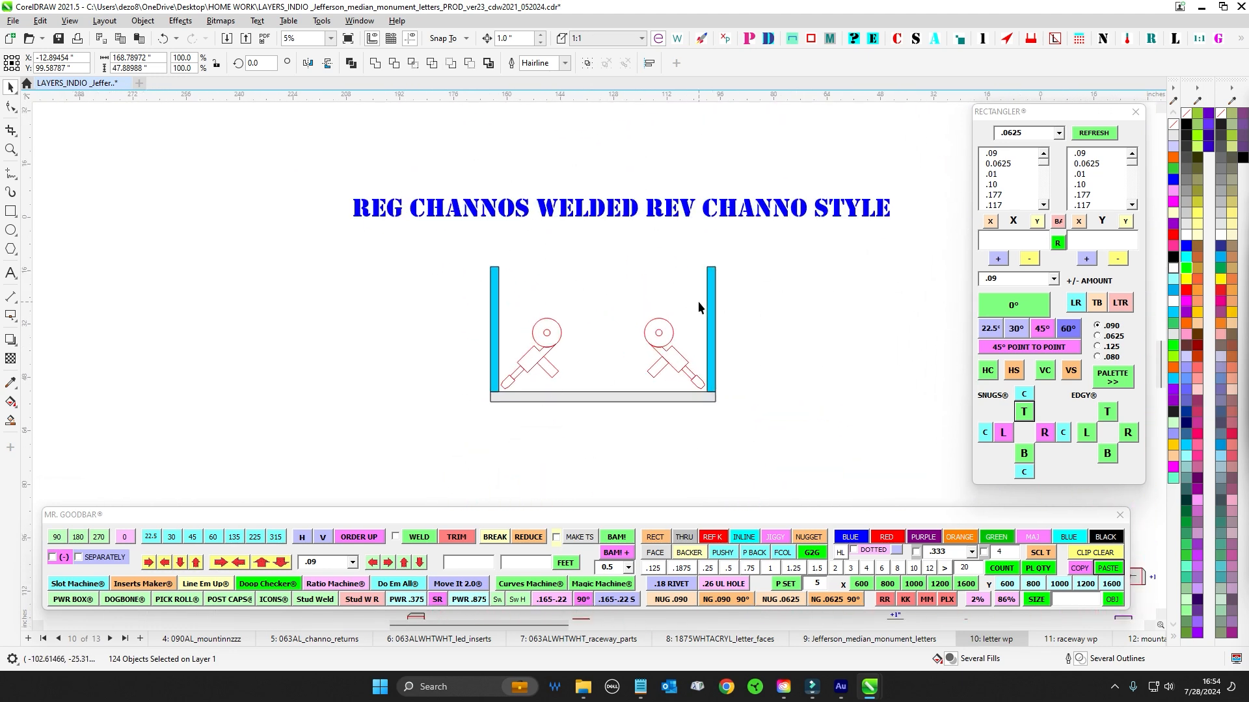
pyautogui.scroll(2, 681, 393)
pyautogui.click(736, 293)
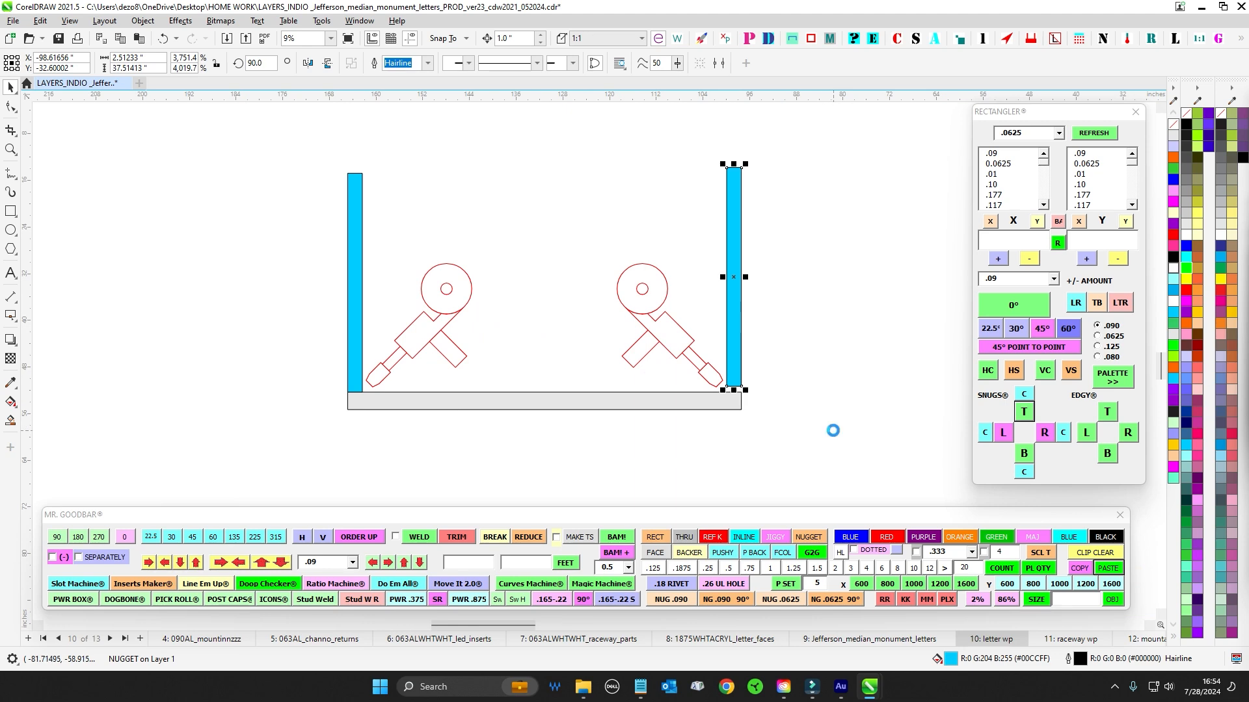
pyautogui.scroll(-1, 845, 416)
pyautogui.scroll(-2, 522, 311)
pyautogui.scroll(2, 522, 329)
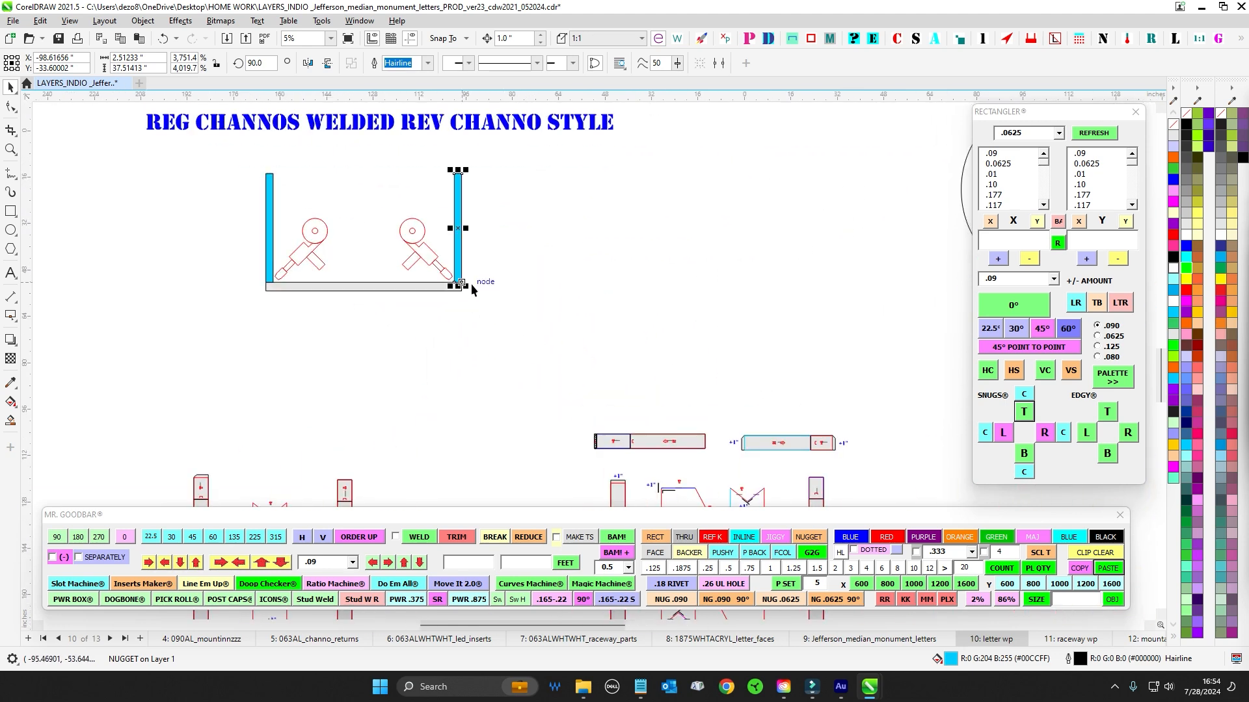
# Find the NOTCHES GO TOWARDS FACE callout and view the notched return strip between the green arrows.
pyautogui.scroll(-2, 544, 333)
pyautogui.moveTo(679, 354); pyautogui.dragTo(480, 231)
pyautogui.scroll(-1, 486, 222)
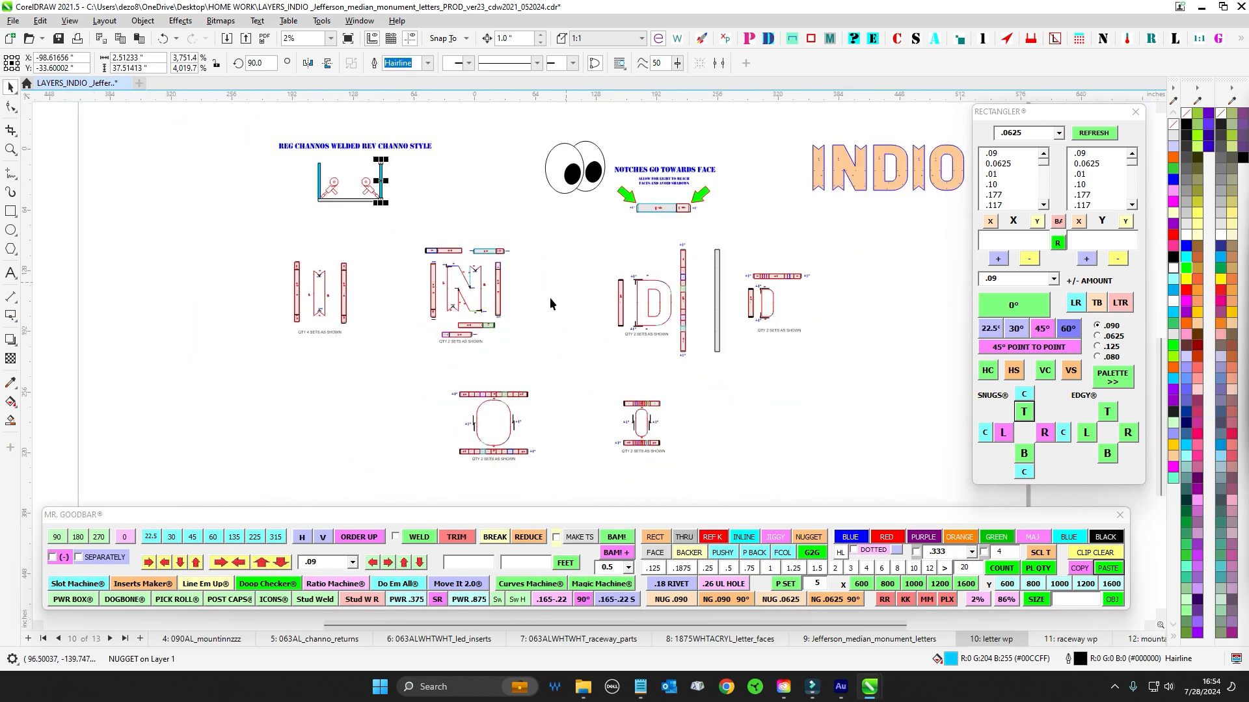
pyautogui.moveTo(577, 245); pyautogui.dragTo(469, 432)
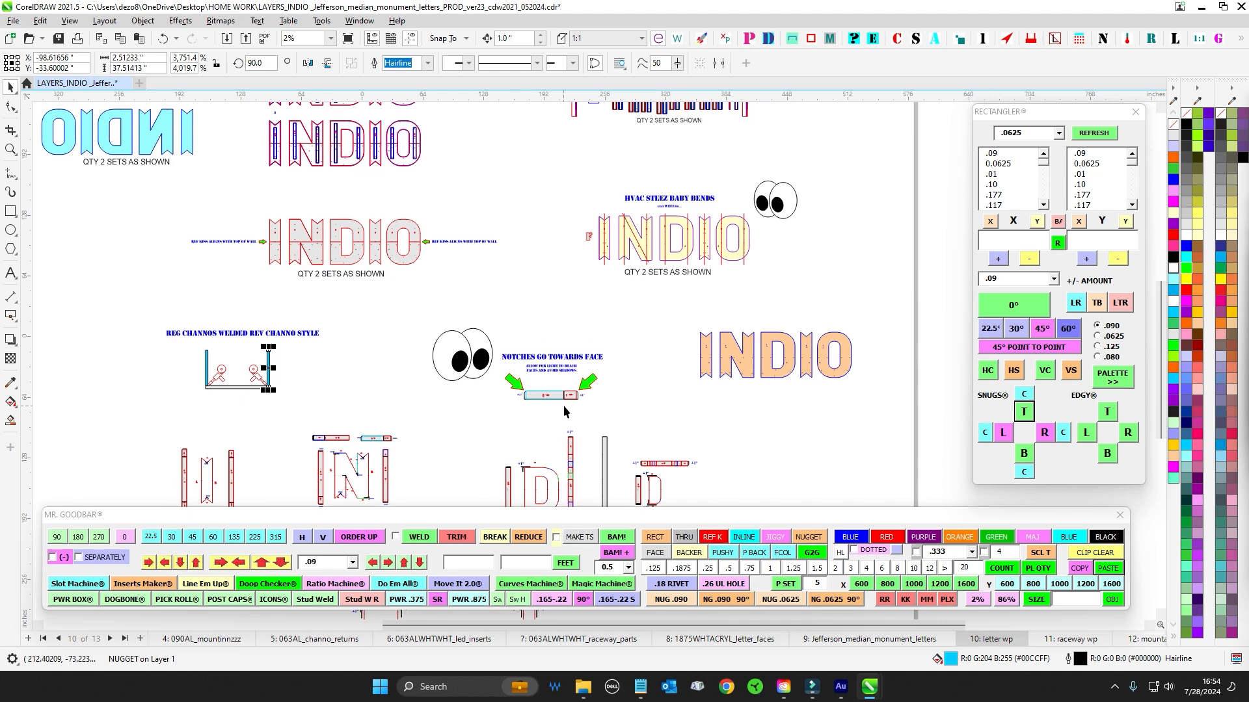
pyautogui.scroll(2, 534, 398)
pyautogui.scroll(3, 517, 389)
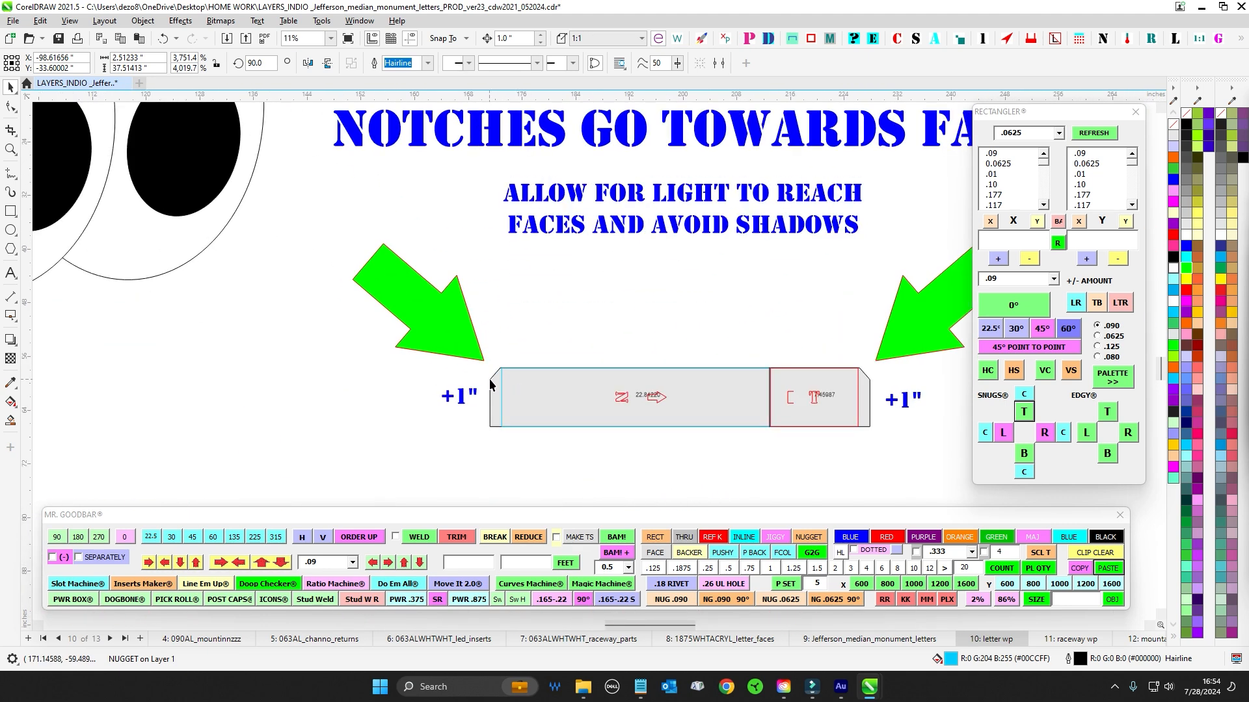
# Examine the notched corners and the +1" extensions at both ends of the return strip.
pyautogui.scroll(-1, 561, 376)
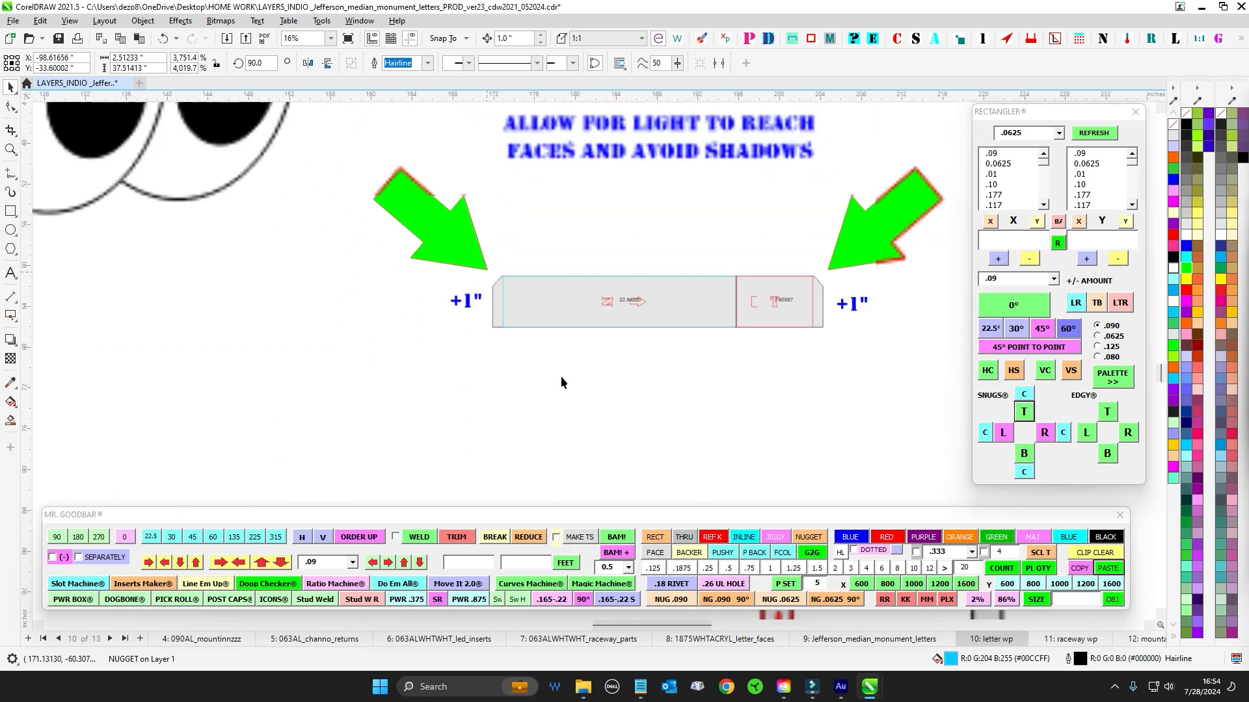
pyautogui.scroll(1, 720, 299)
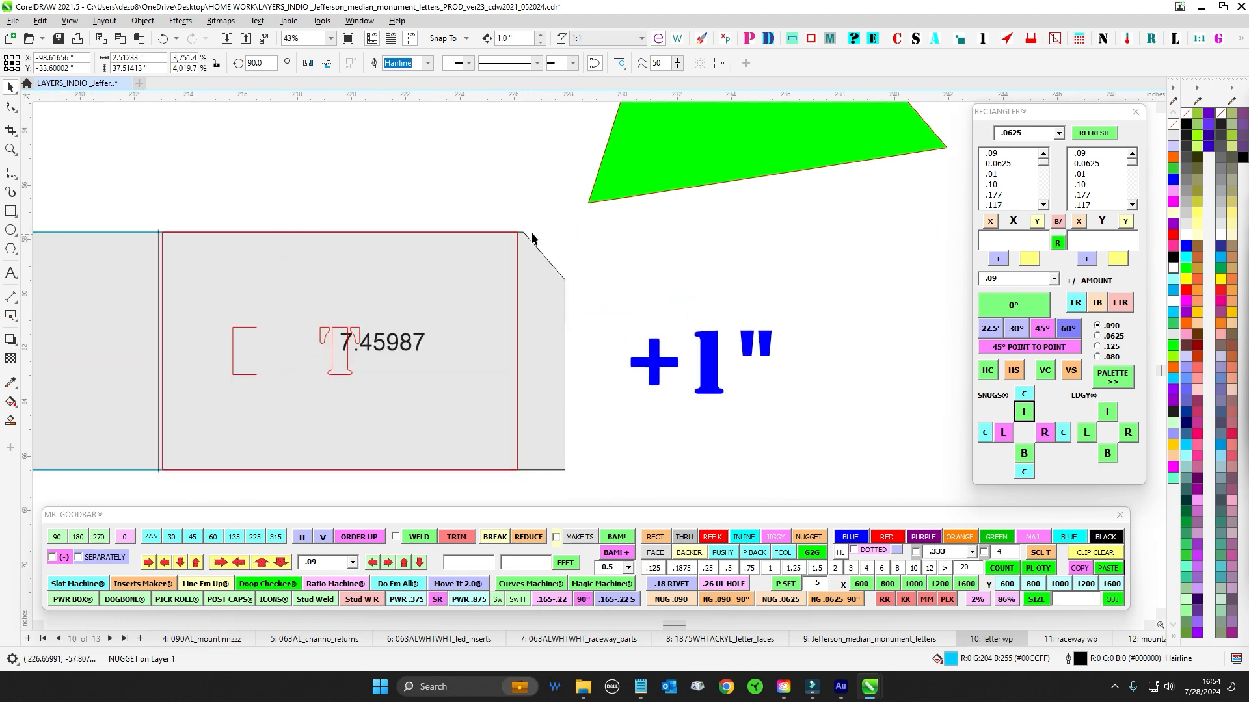
pyautogui.scroll(-2, 583, 299)
pyautogui.scroll(-1, 611, 328)
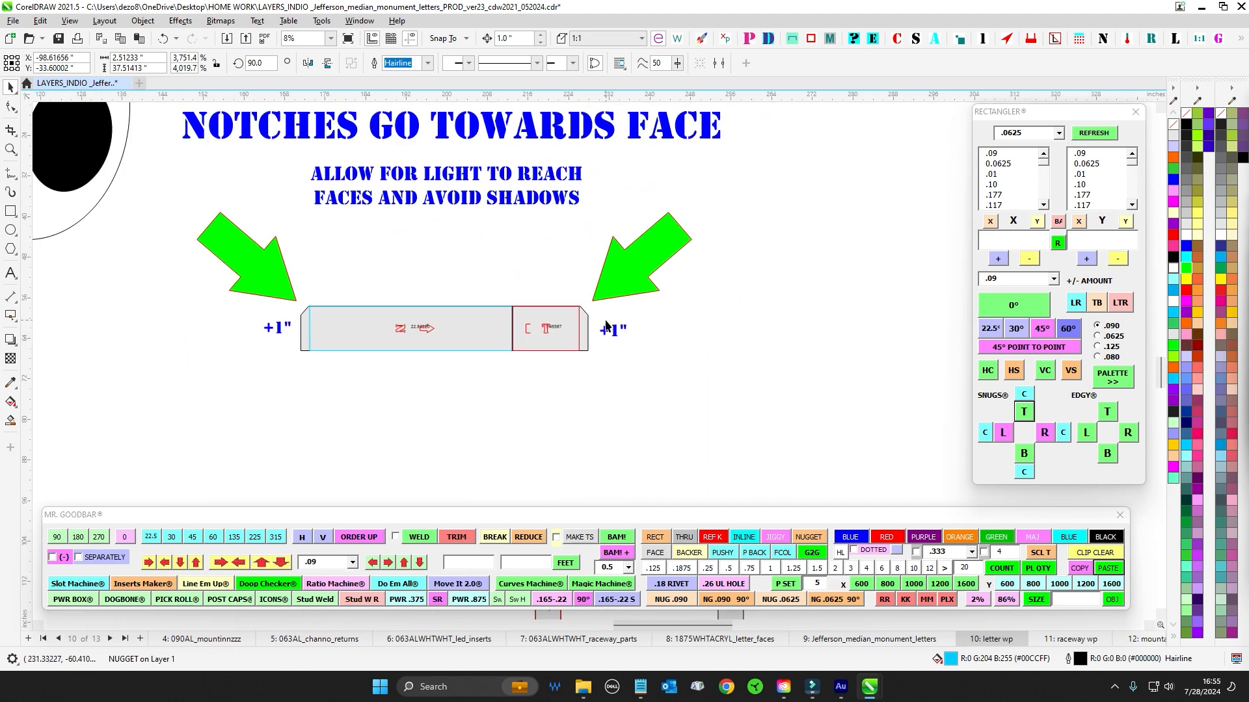
pyautogui.scroll(2, 582, 303)
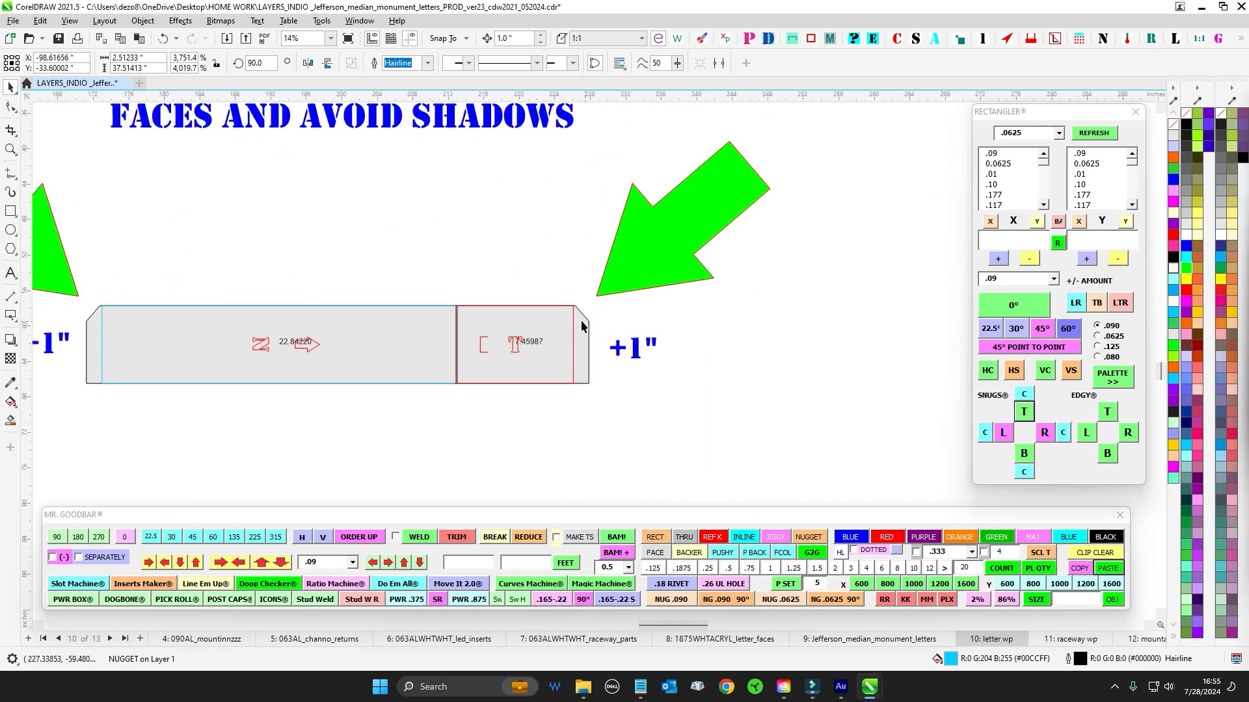
pyautogui.scroll(2, 570, 303)
pyautogui.scroll(-4, 606, 270)
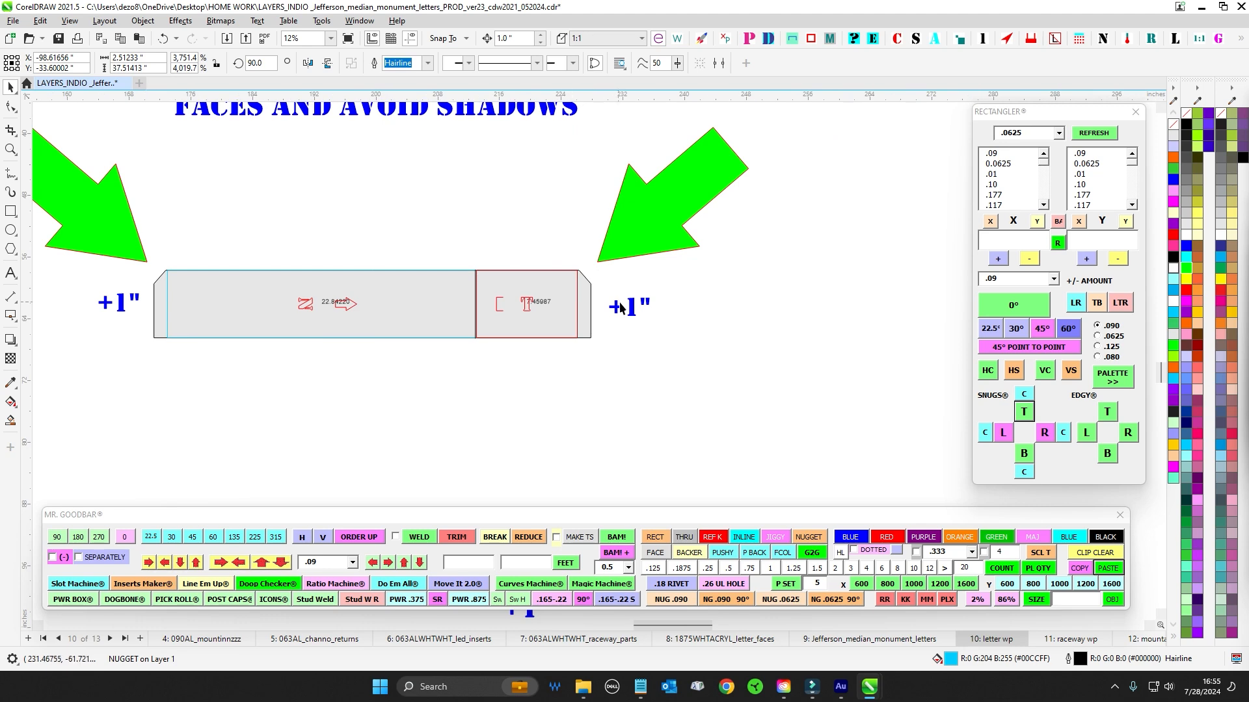
pyautogui.scroll(-4, 638, 318)
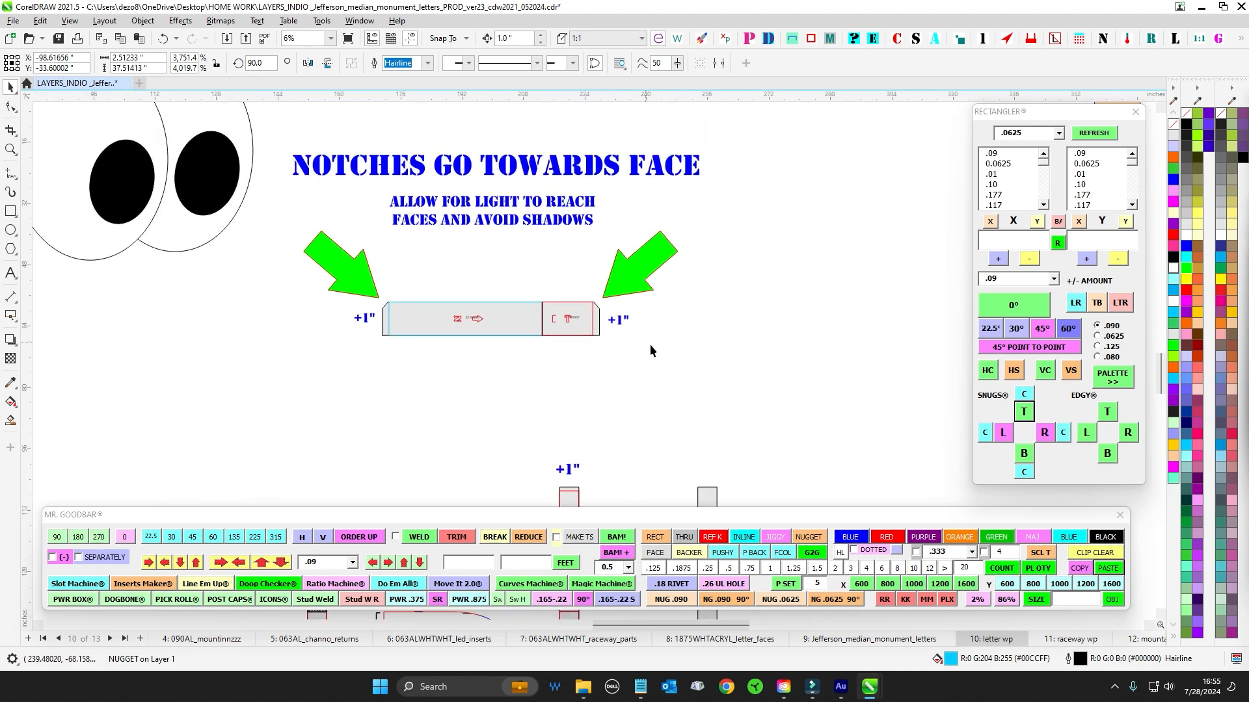
# Select the letter D insert under HVAC STEEZ BABY BENDS and inspect the bend lines across the INDIO letters.
pyautogui.moveTo(629, 239); pyautogui.dragTo(679, 425)
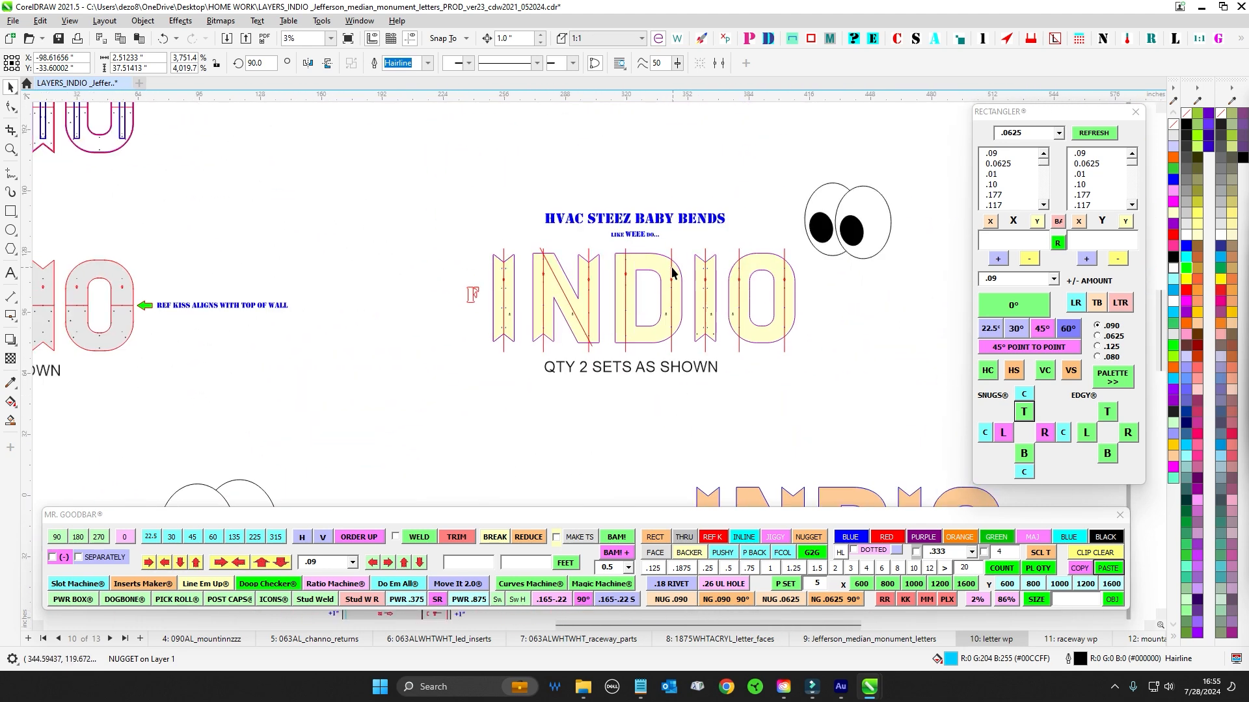
pyautogui.scroll(2, 669, 268)
pyautogui.click(654, 265)
pyautogui.scroll(1, 653, 264)
pyautogui.scroll(-1, 654, 262)
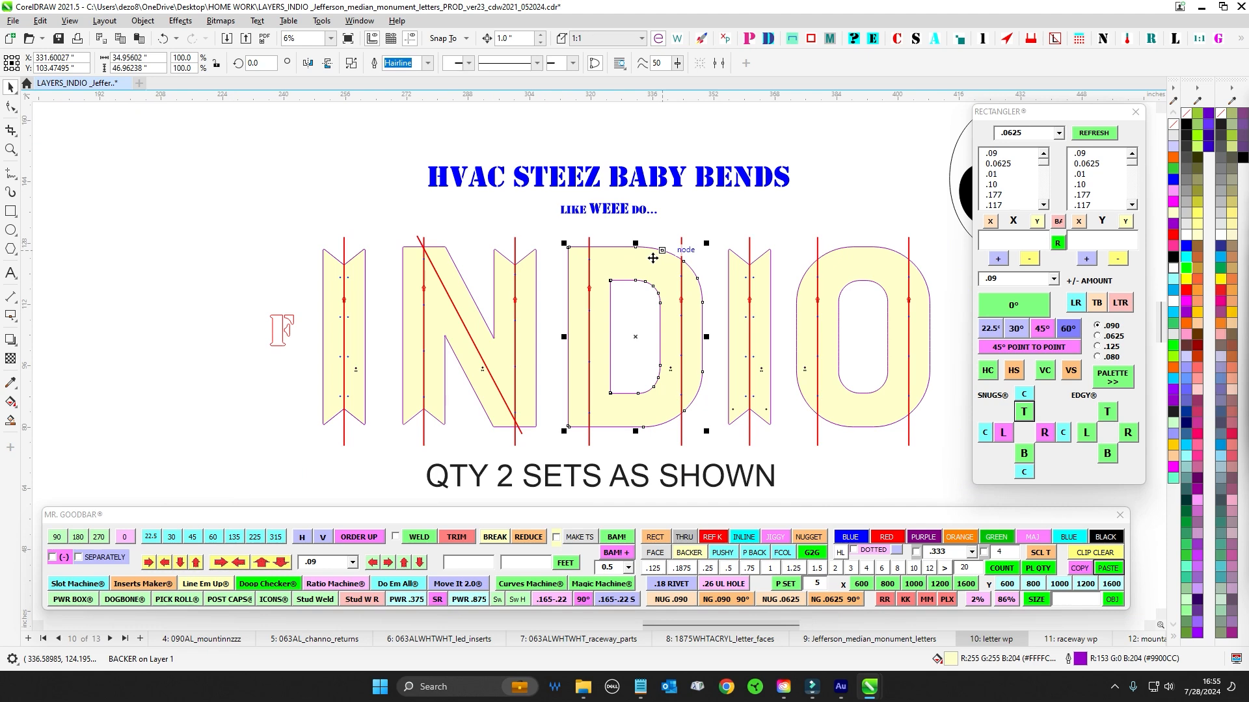
pyautogui.scroll(5, 338, 262)
pyautogui.scroll(-3, 355, 266)
# Examine the +1" overlap of the returns at the V notch of the letter N layout.
pyautogui.scroll(-3, 376, 281)
pyautogui.scroll(4, 503, 389)
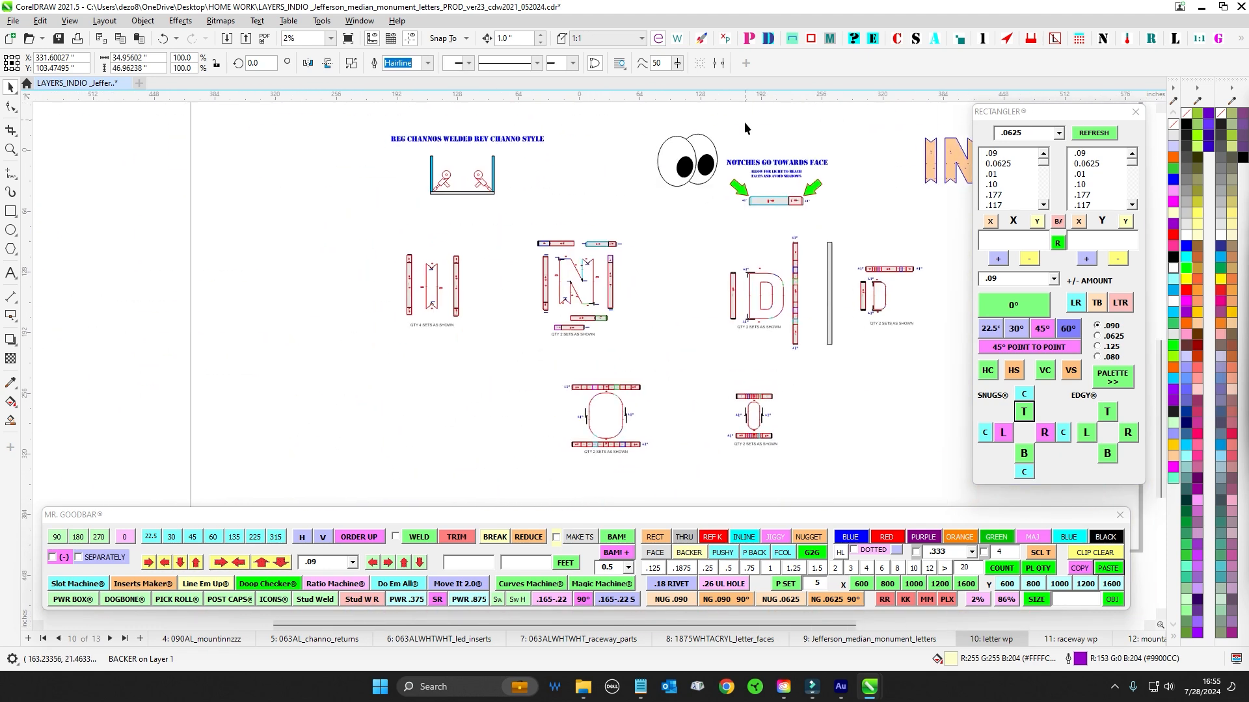
pyautogui.scroll(7, 670, 273)
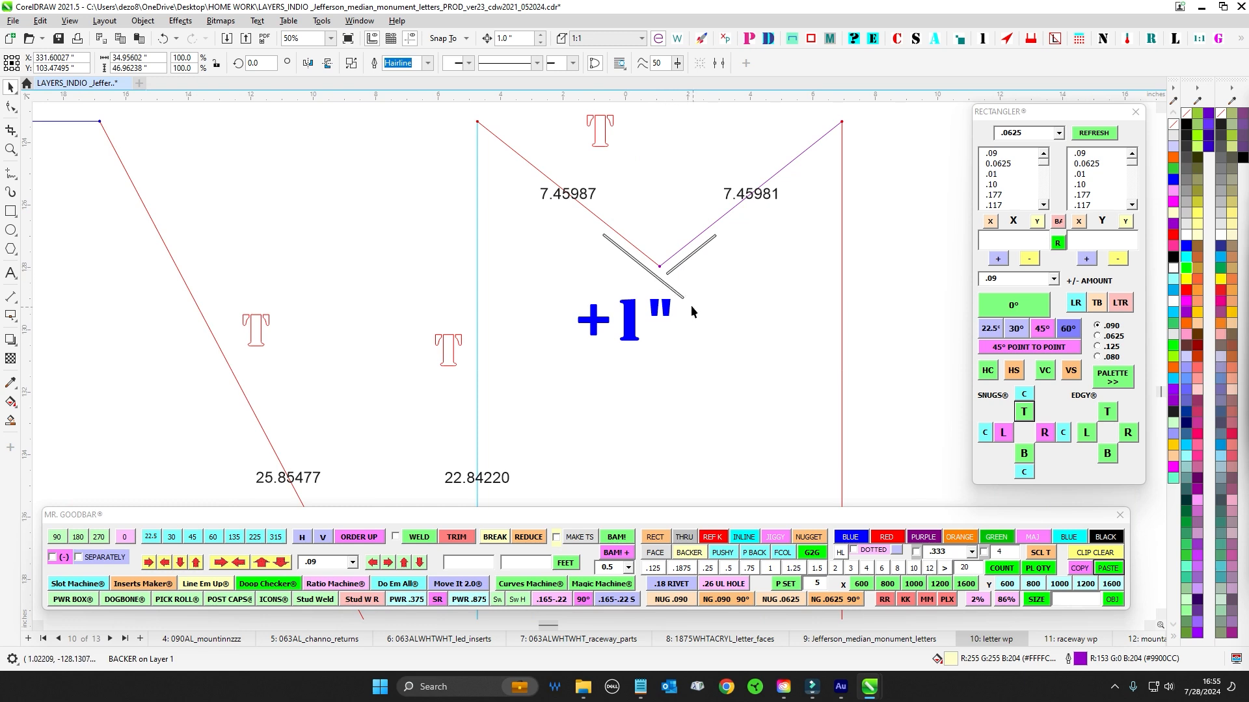
pyautogui.scroll(2, 654, 275)
pyautogui.scroll(2, 650, 268)
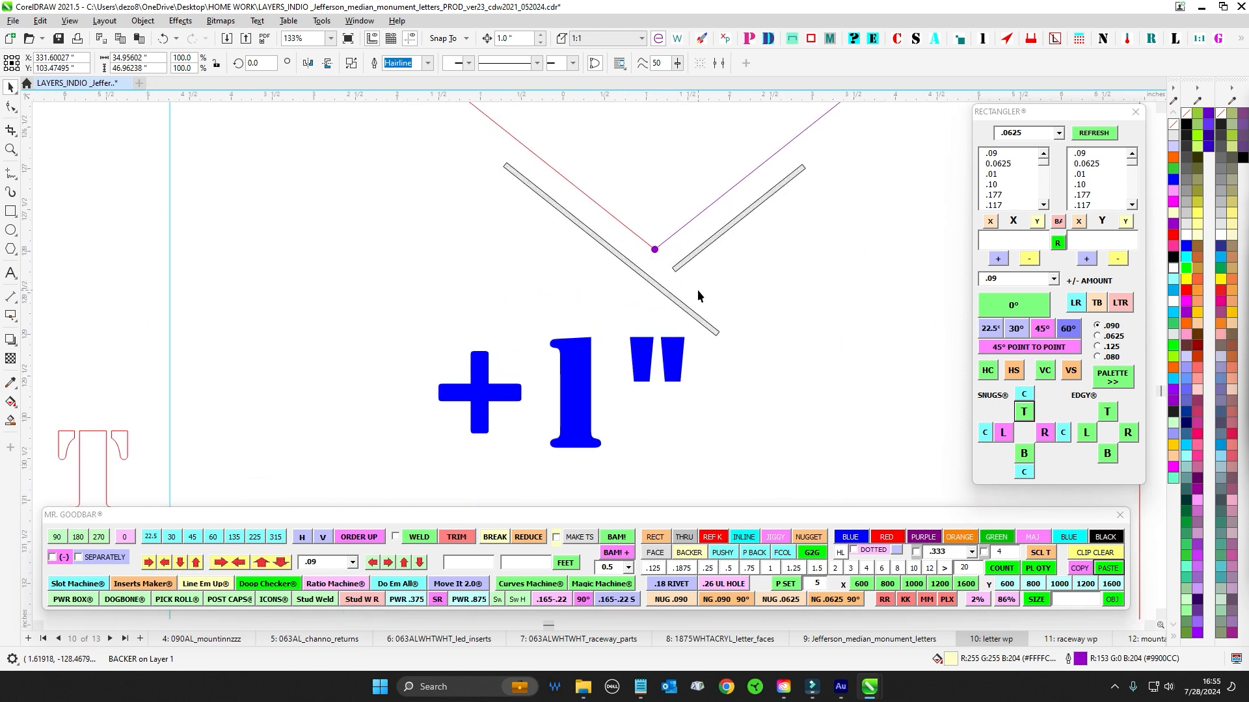
pyautogui.scroll(-4, 697, 296)
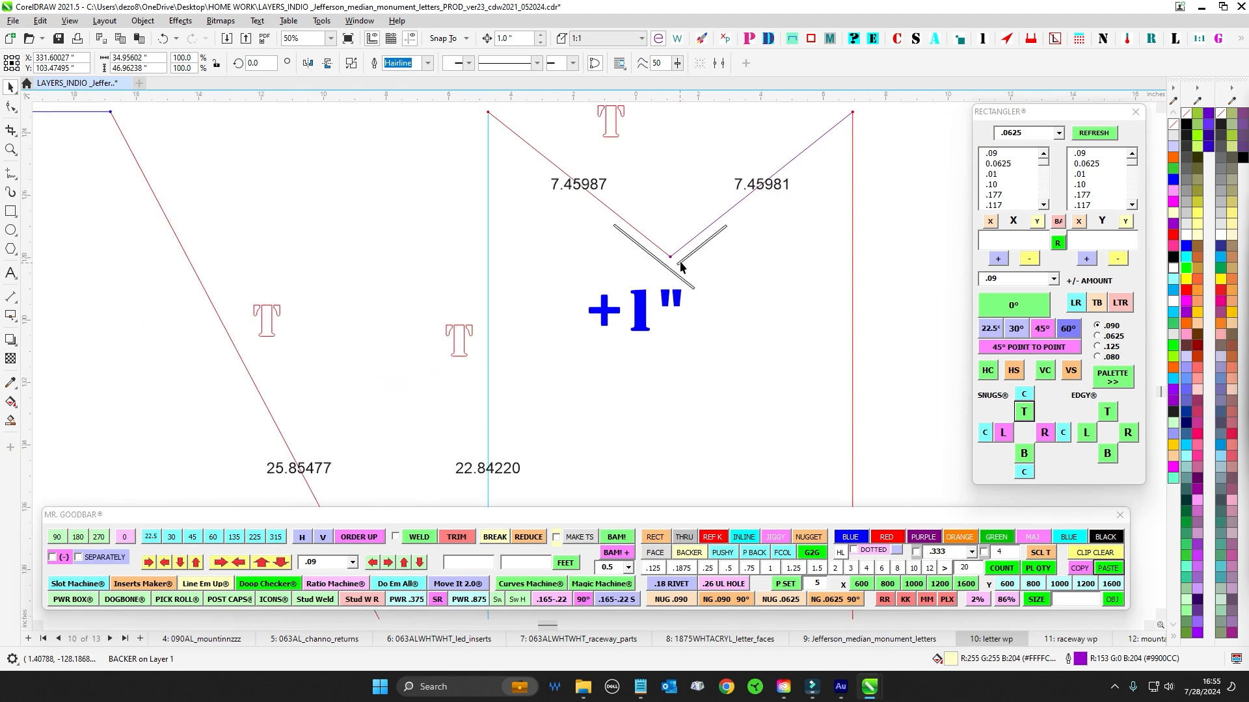
# Inspect the paired return lines below the letter N's V notch in relation to the full letter and its surrounding strips.
pyautogui.scroll(-2, 681, 265)
pyautogui.scroll(3, 484, 318)
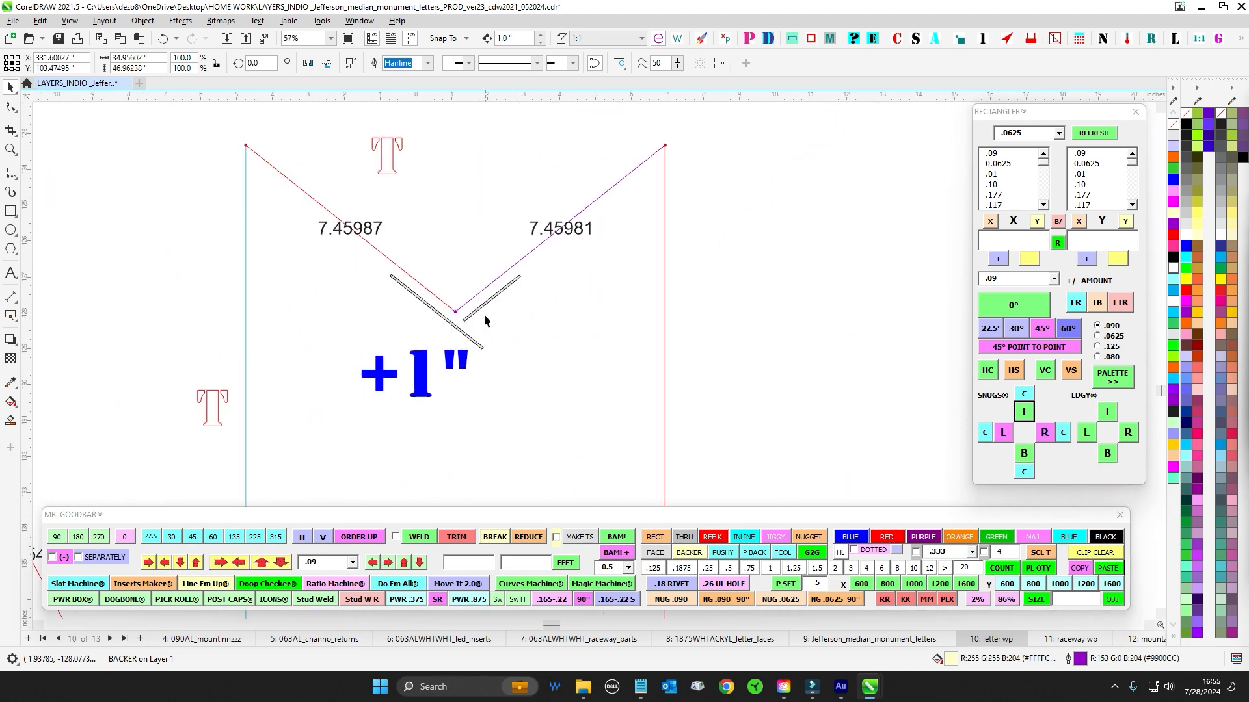
pyautogui.scroll(-6, 489, 312)
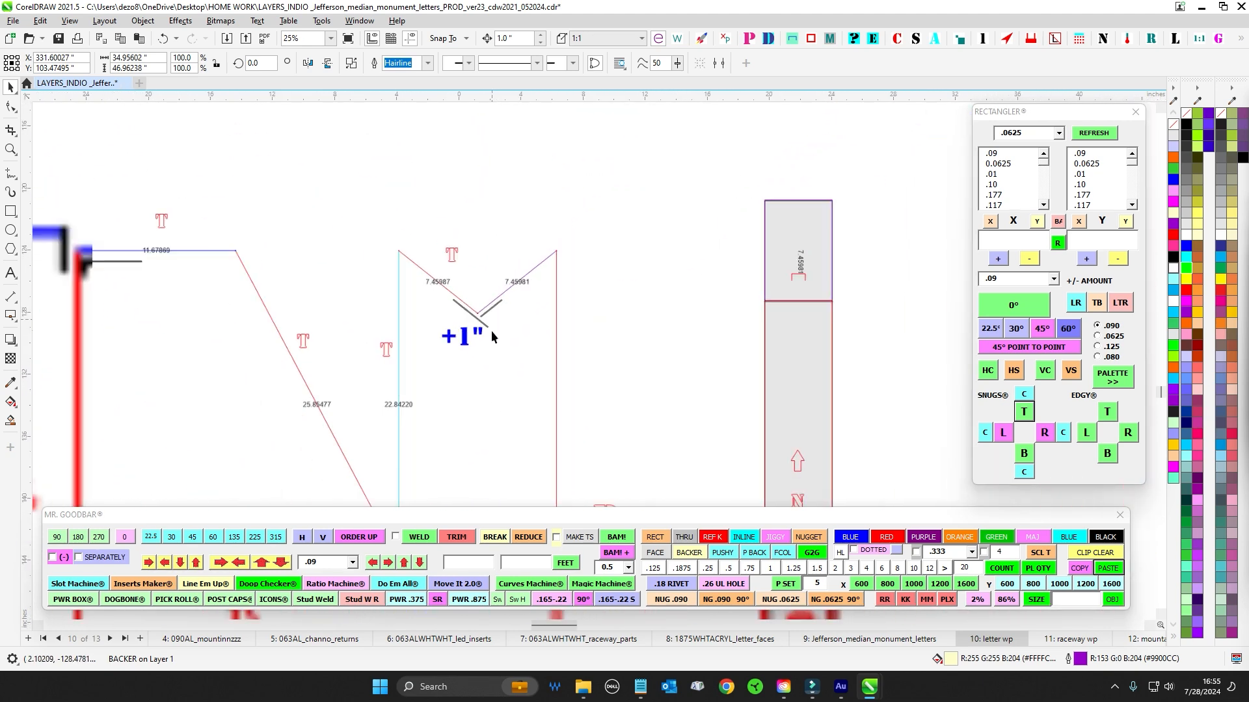
pyautogui.scroll(3, 390, 320)
pyautogui.scroll(-4, 396, 327)
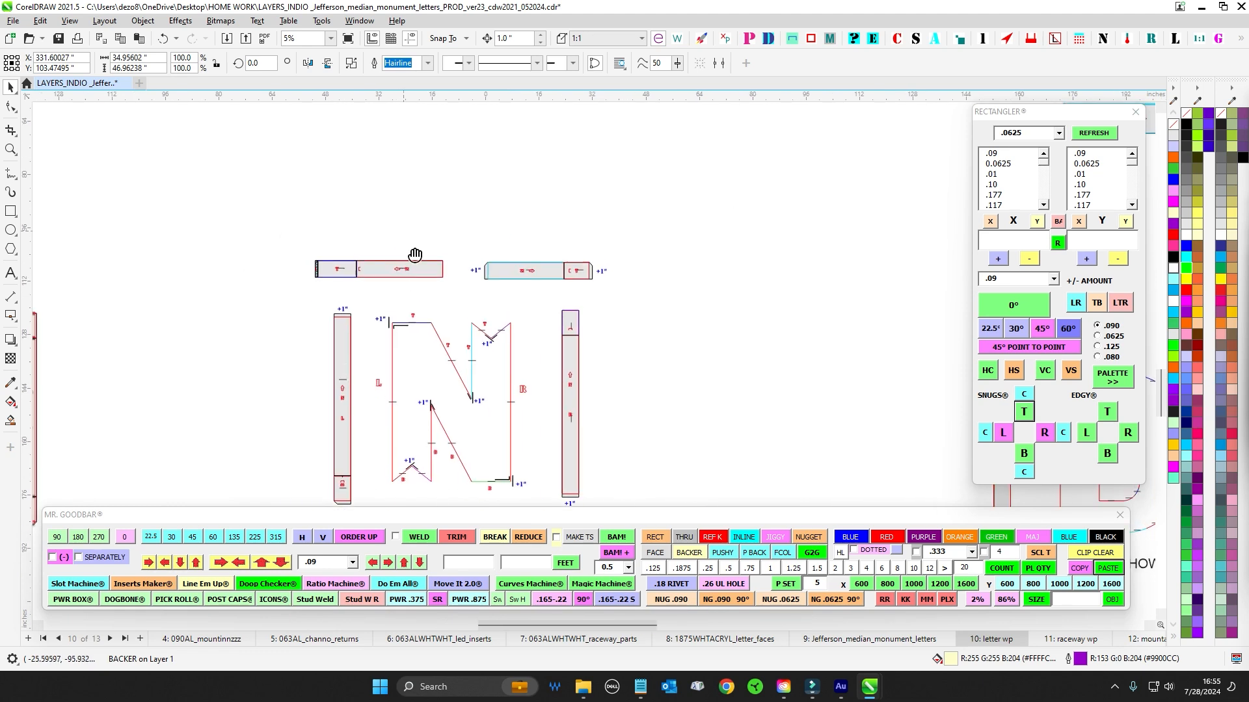
# Return to the NOTCHES GO TOWARDS FACE callout and inspect the notched end with the +1" extension beneath the green arrow.
pyautogui.moveTo(415, 254); pyautogui.dragTo(486, 333)
pyautogui.scroll(-1, 494, 334)
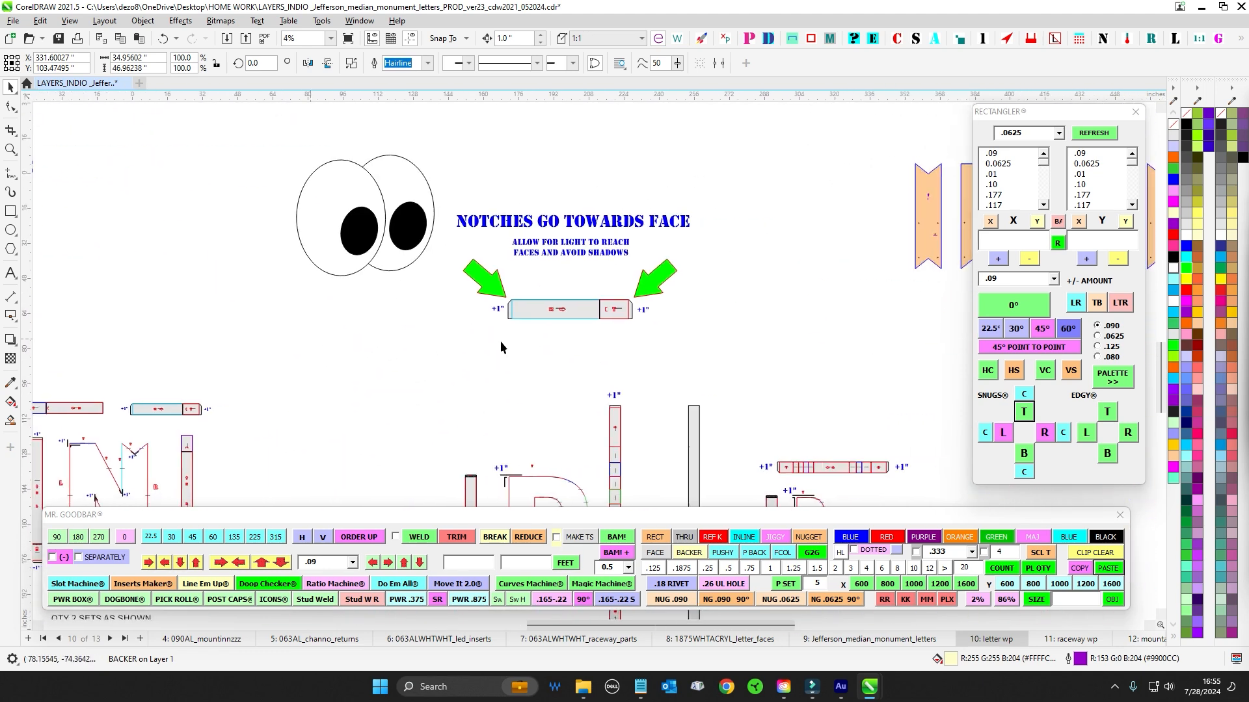
pyautogui.scroll(5, 622, 312)
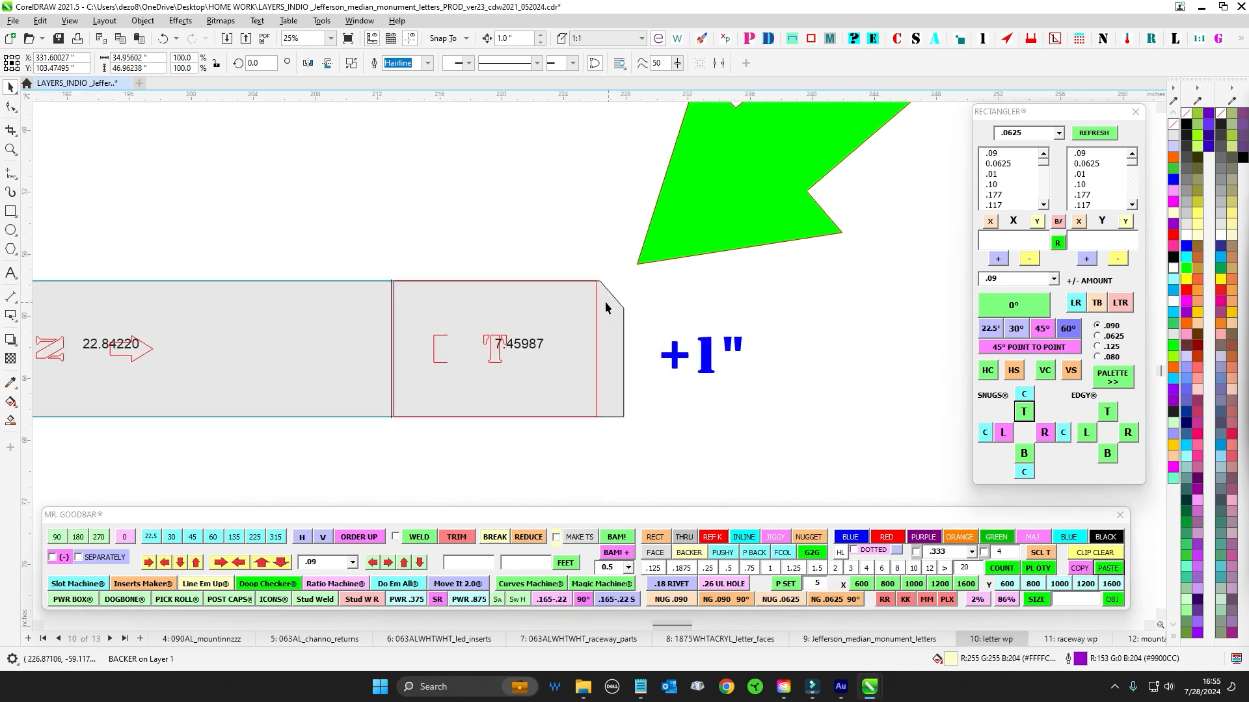
pyautogui.scroll(-2, 595, 245)
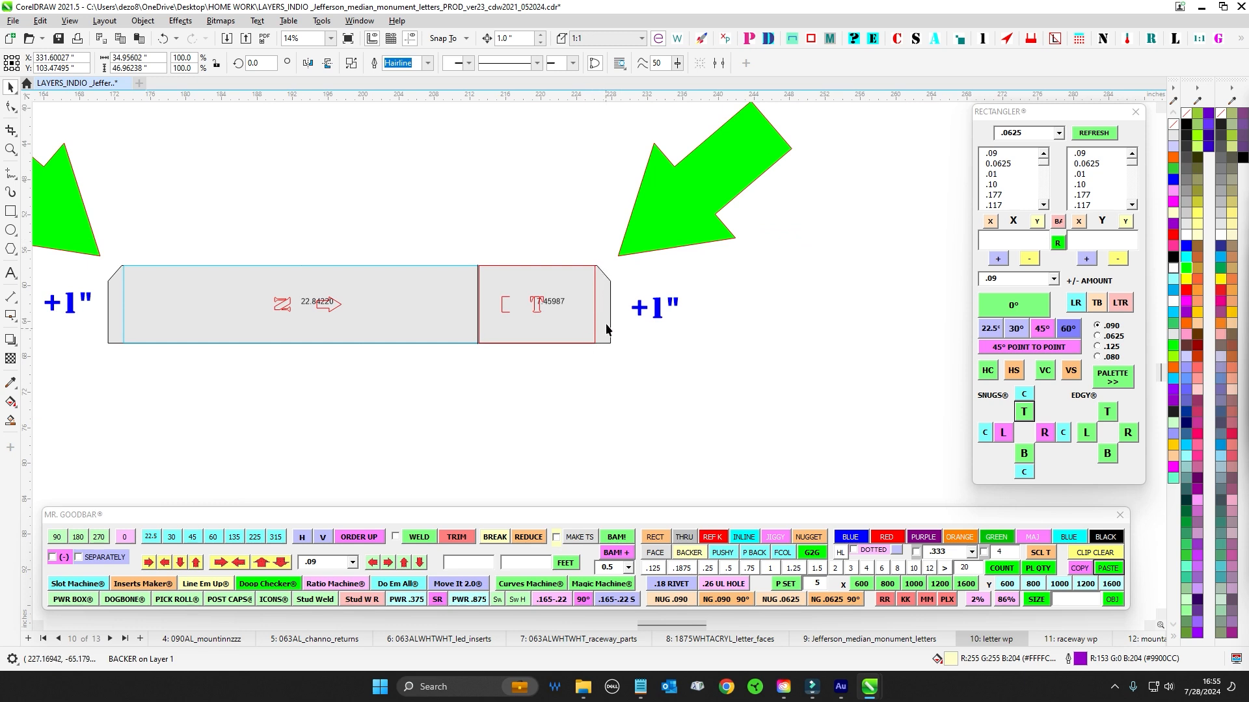
pyautogui.scroll(3, 601, 280)
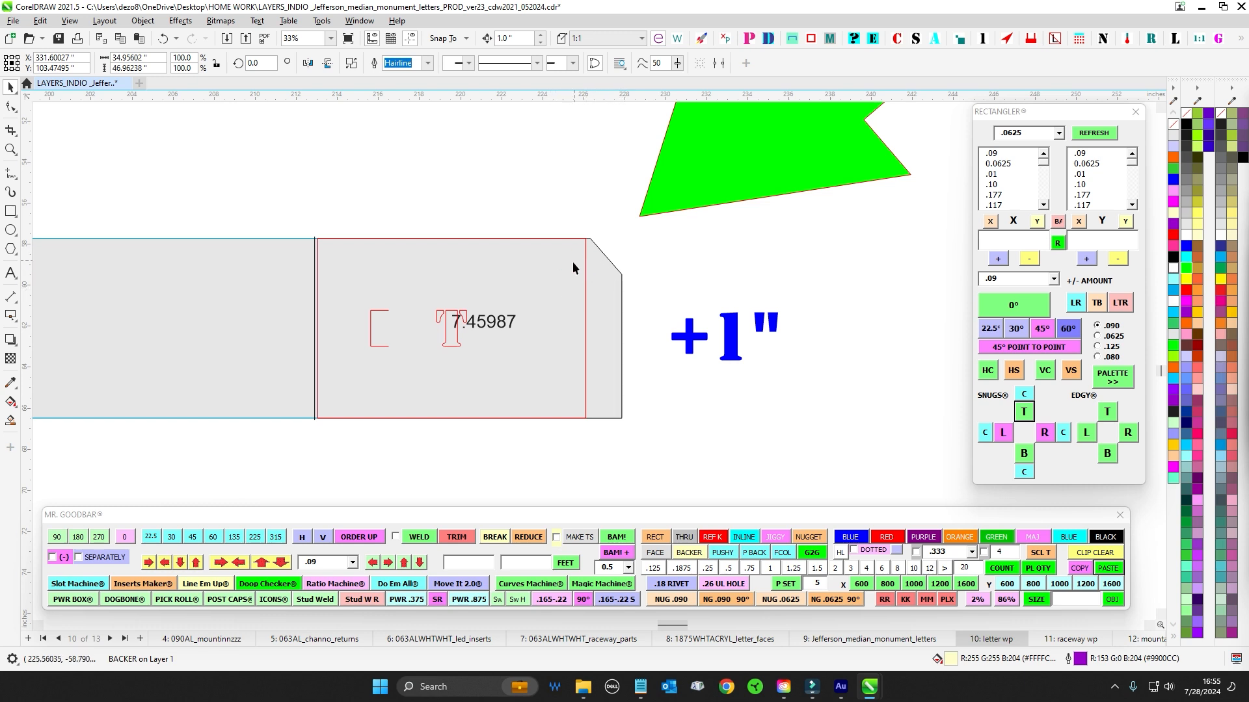
pyautogui.scroll(-3, 585, 441)
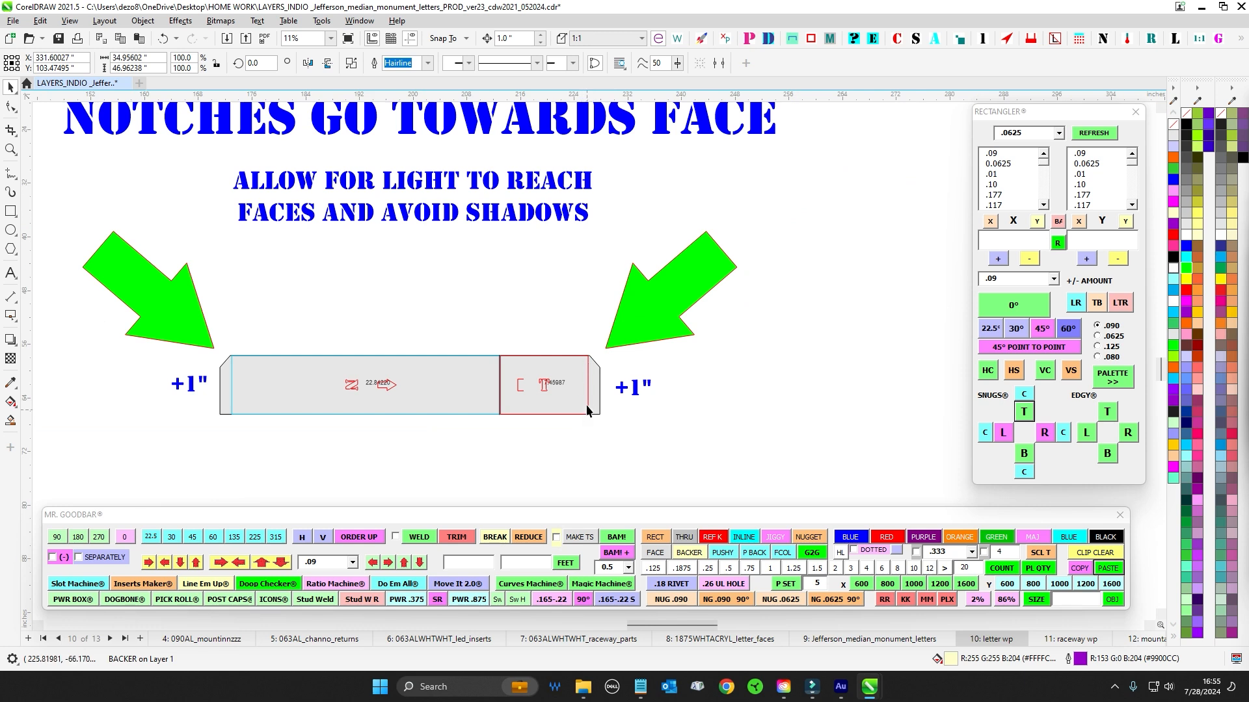
pyautogui.scroll(2, 587, 410)
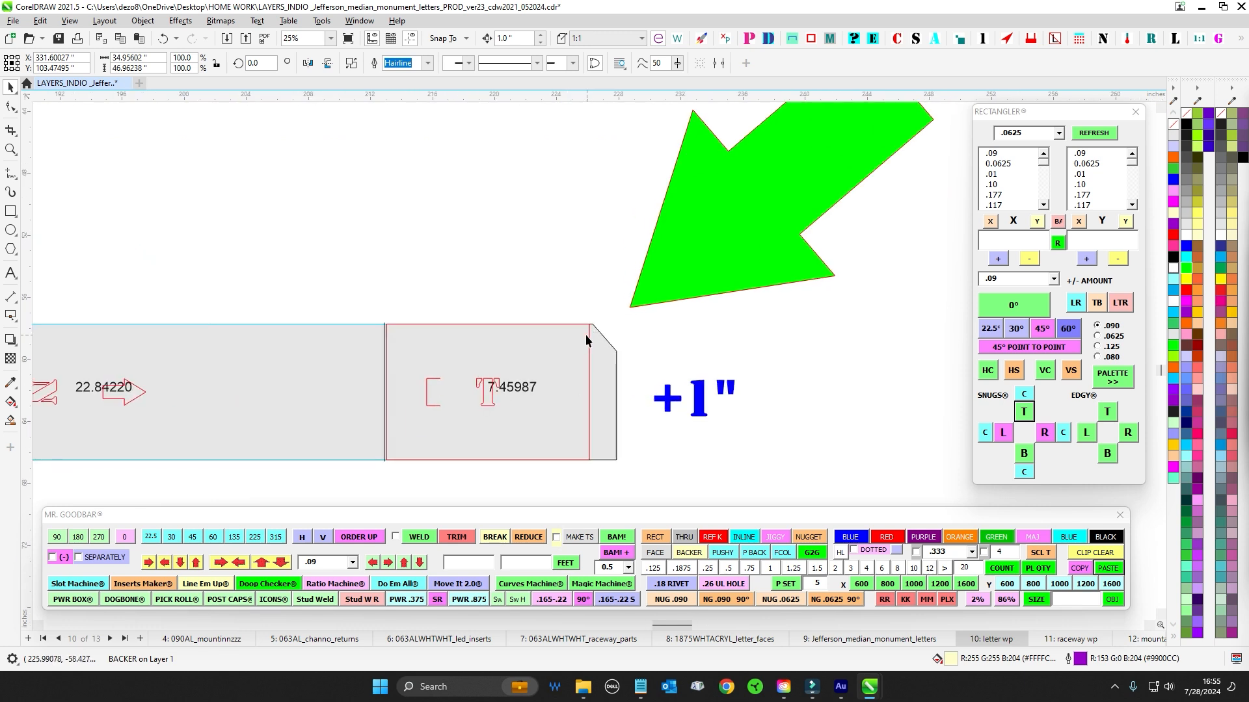
pyautogui.scroll(1, 552, 311)
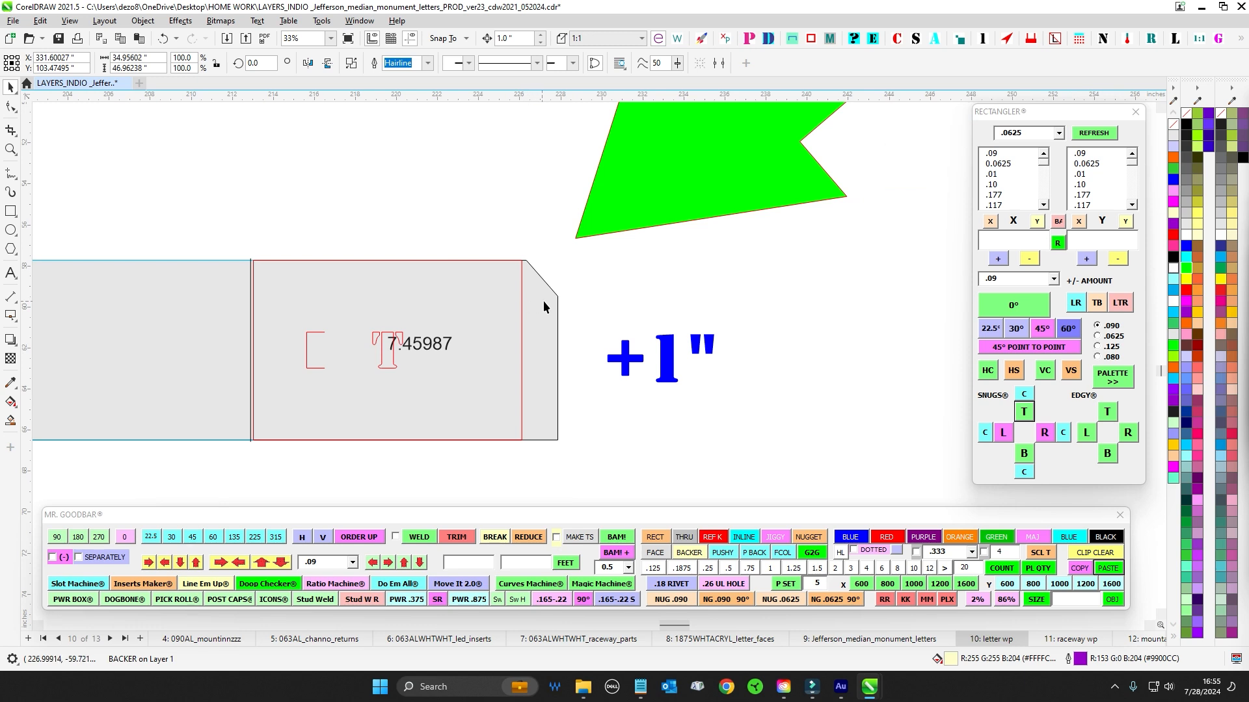
# Select the notched return strip outline to check its full extent between both +1" ends, then deselect it.
pyautogui.moveTo(523, 181)
pyautogui.mouseDown()
pyautogui.moveTo(525, 498)
pyautogui.moveTo(524, 190)
pyautogui.mouseUp()
pyautogui.click(529, 334)
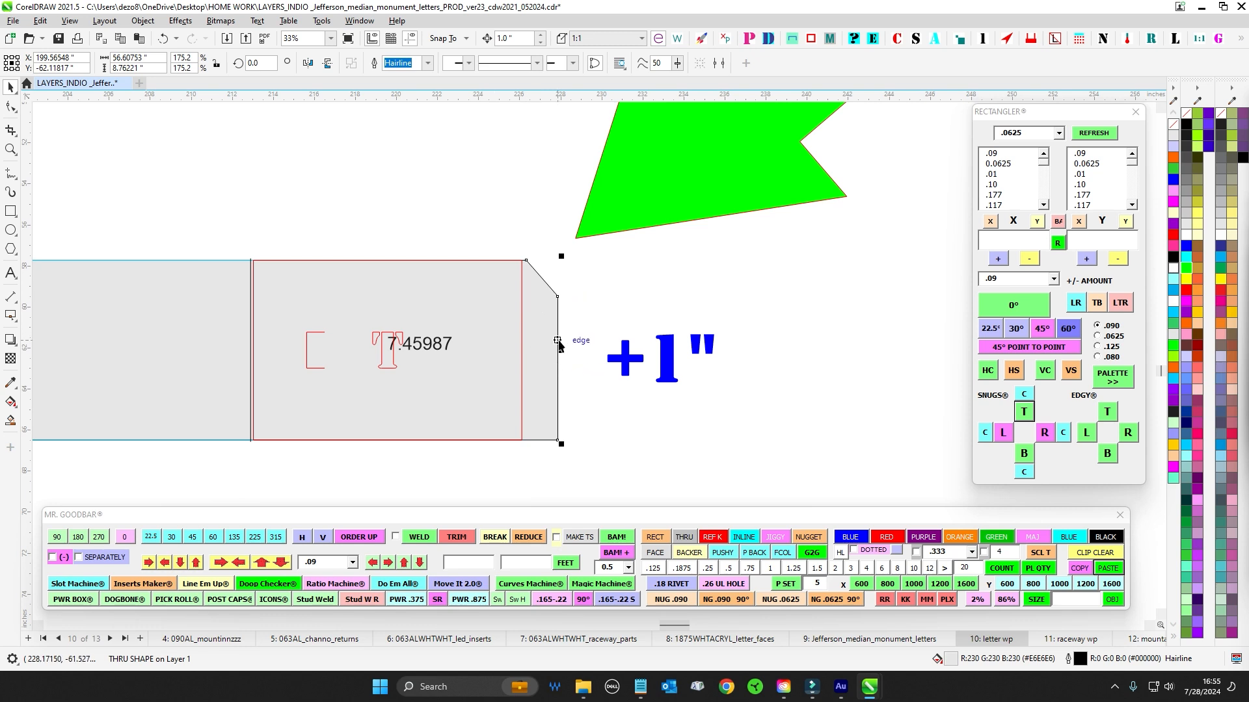
pyautogui.scroll(-4, 611, 380)
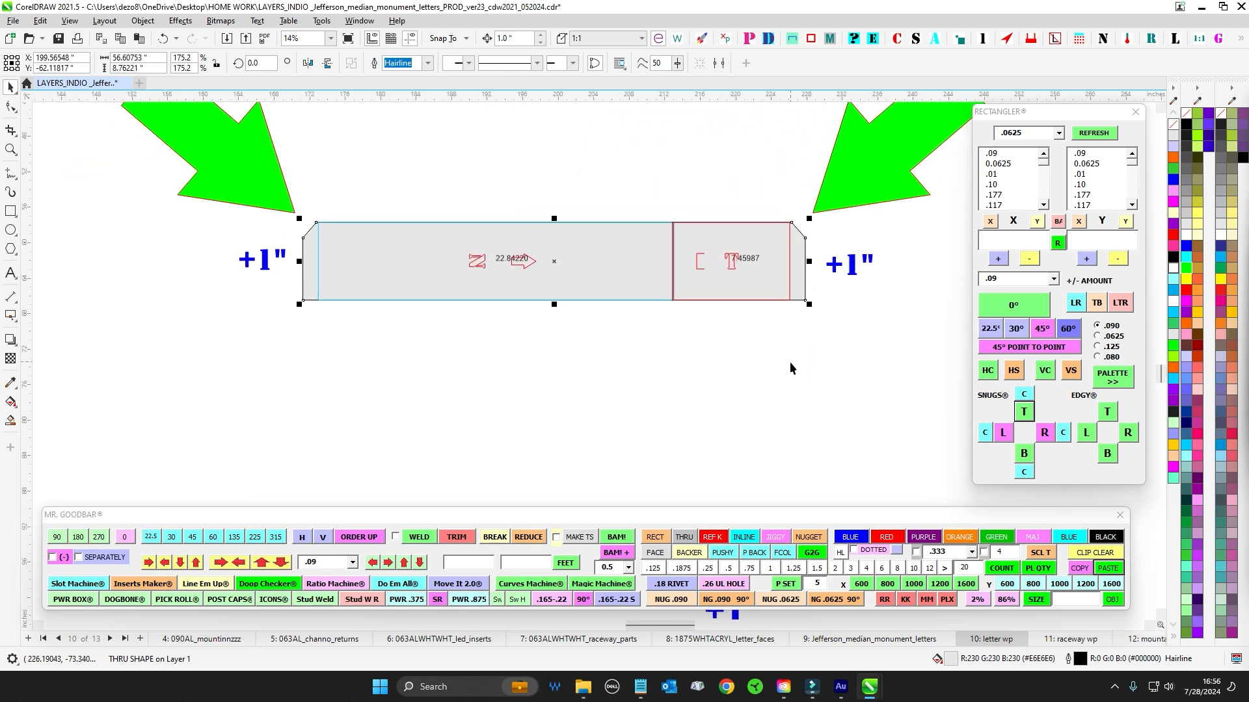
pyautogui.scroll(-2, 790, 366)
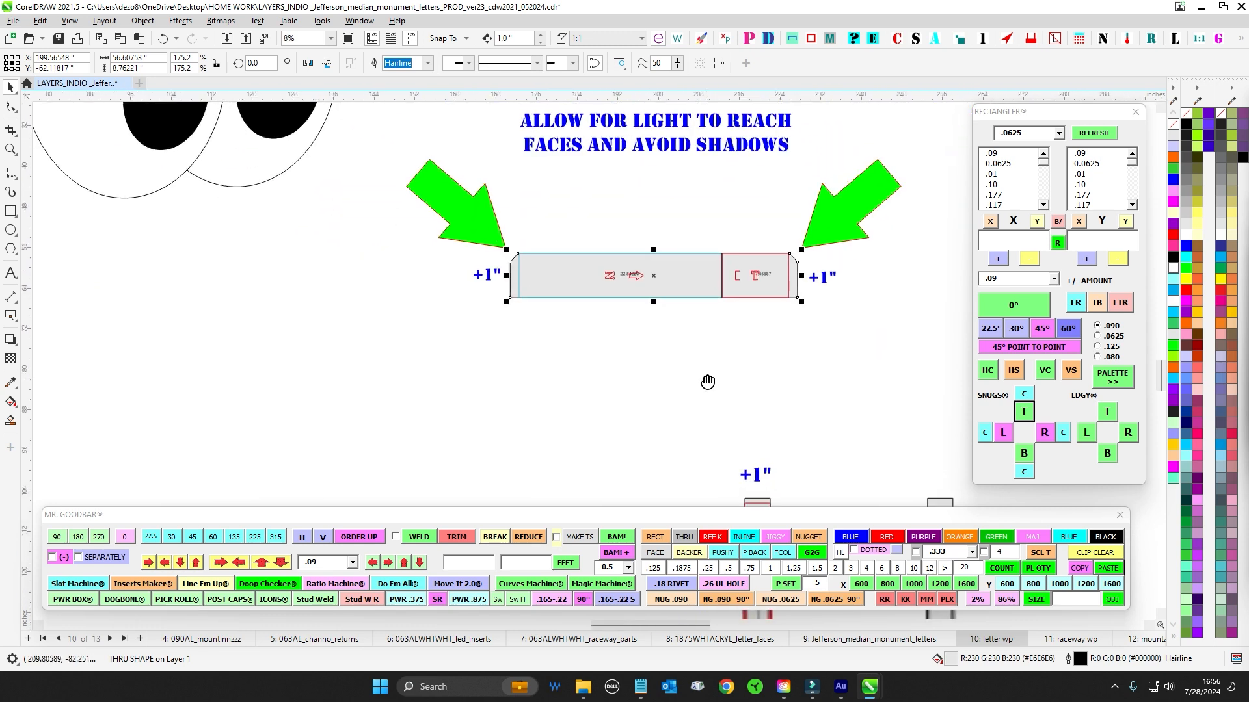
pyautogui.click(787, 358)
# Examine where the angled notch starts relative to the red bend line at the strip's +1" end.
pyautogui.scroll(10, 797, 266)
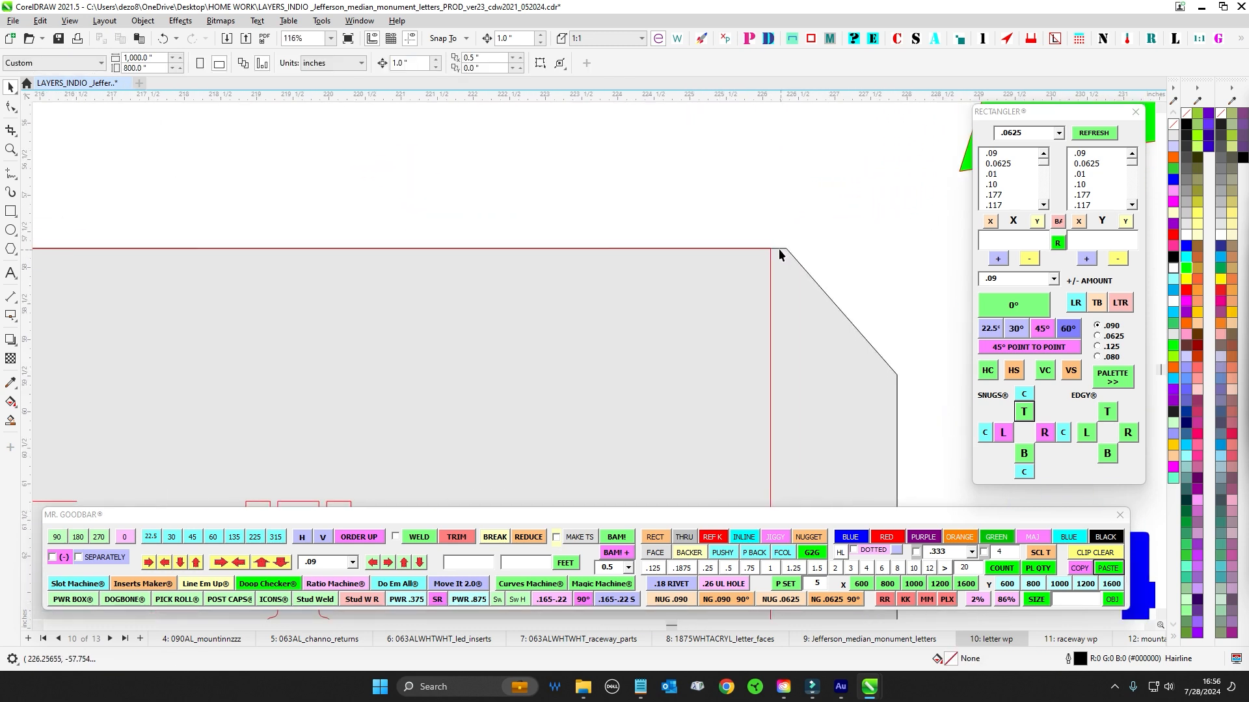
pyautogui.scroll(-7, 791, 253)
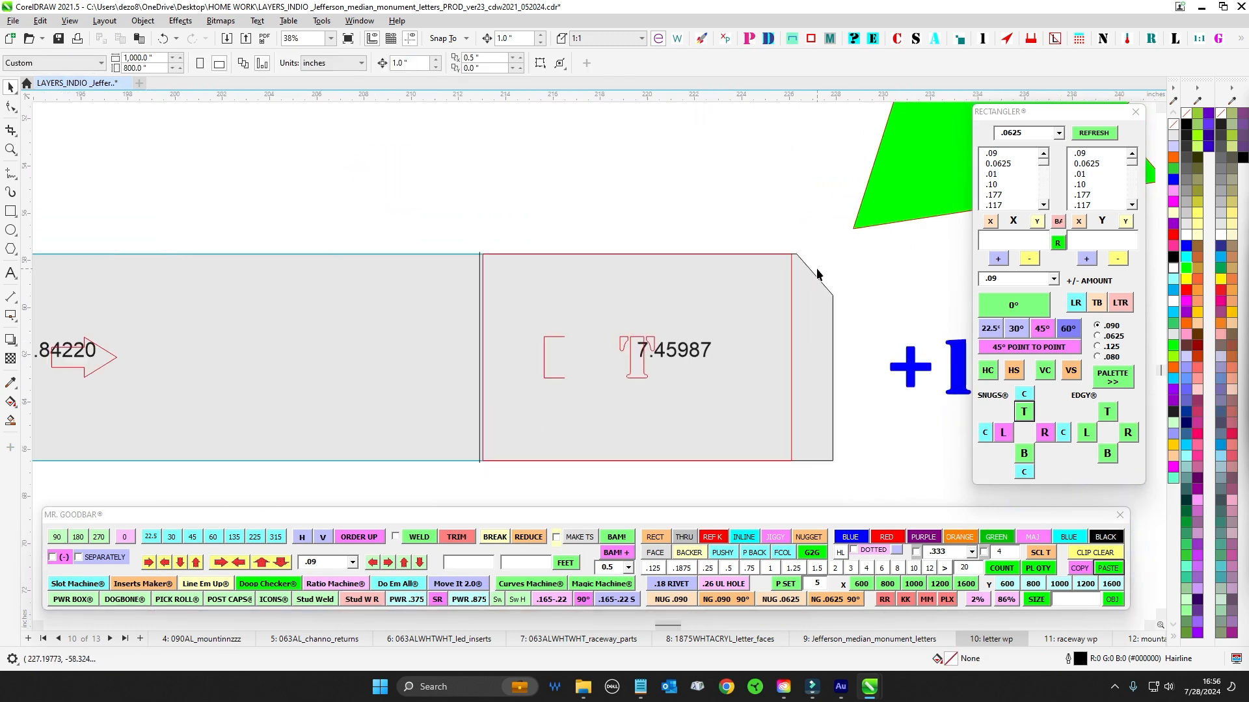
pyautogui.scroll(2, 748, 266)
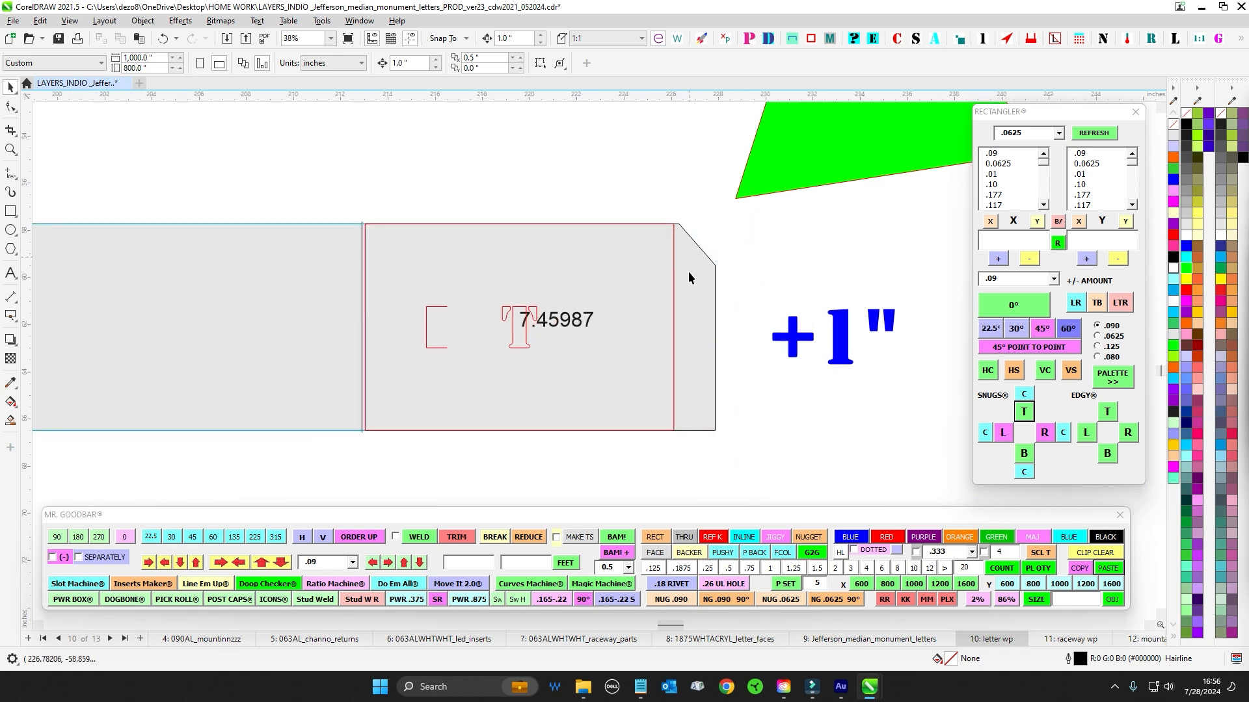
pyautogui.scroll(-1, 672, 156)
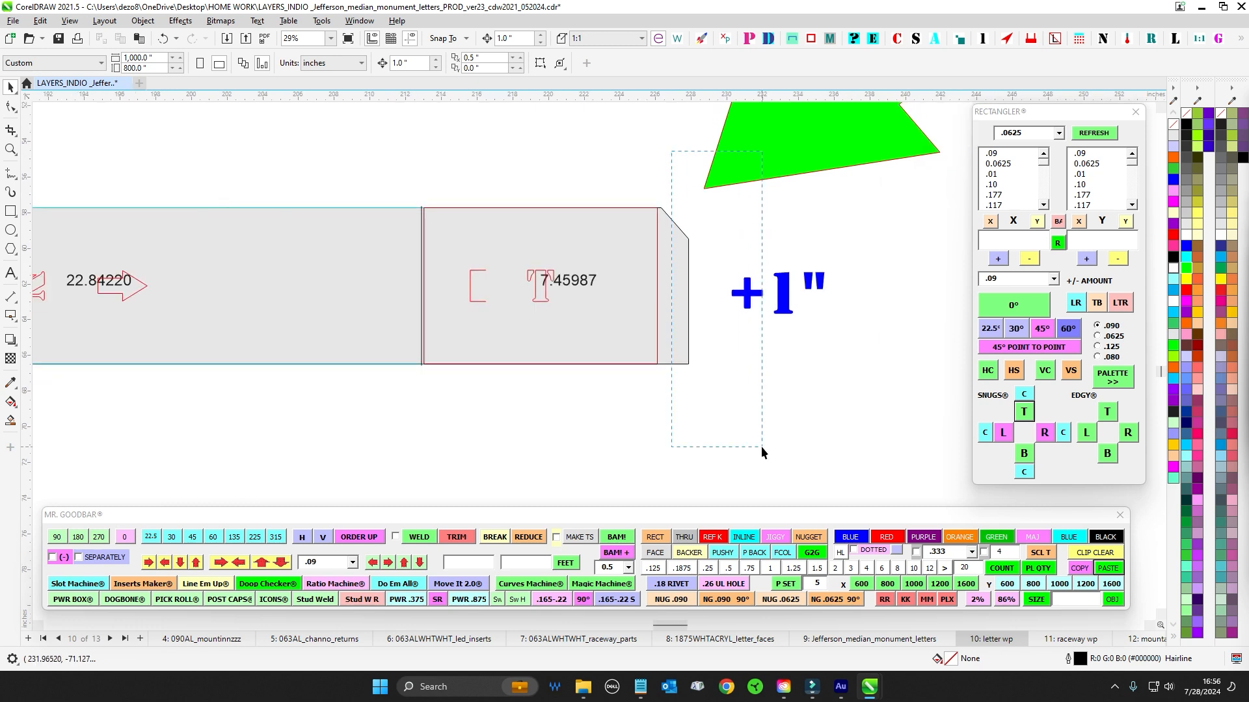
pyautogui.scroll(6, 654, 218)
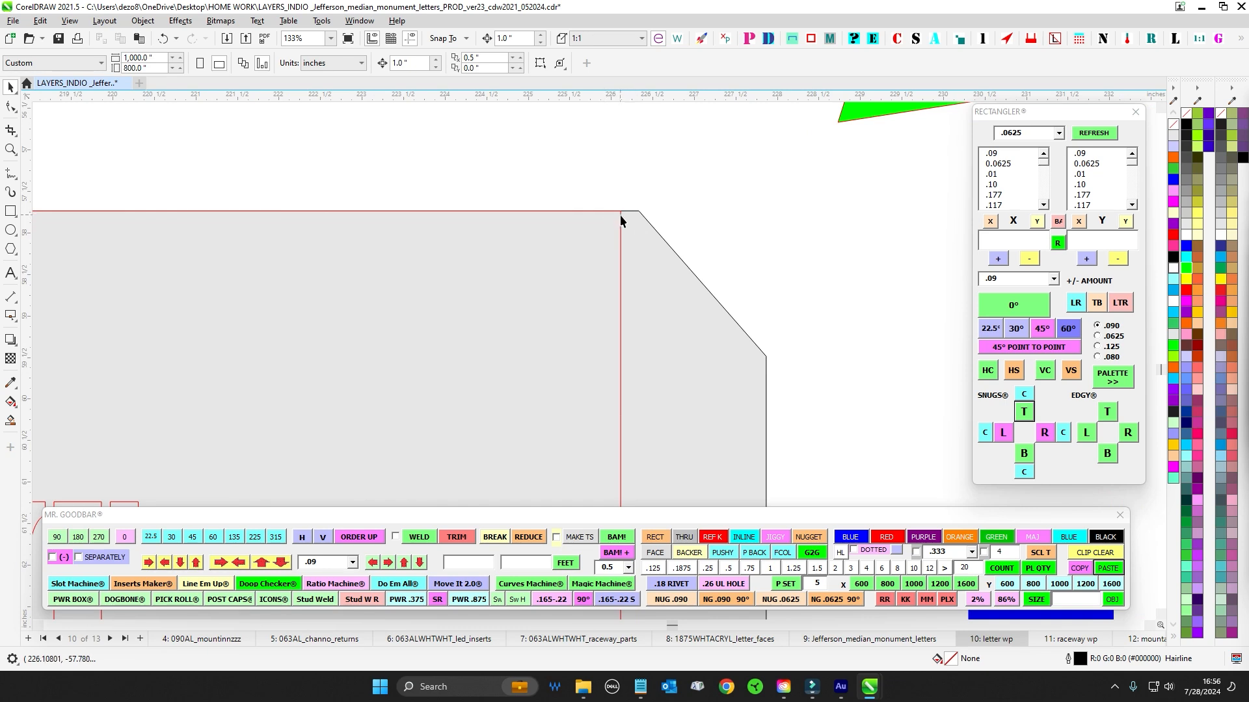
pyautogui.scroll(-6, 624, 258)
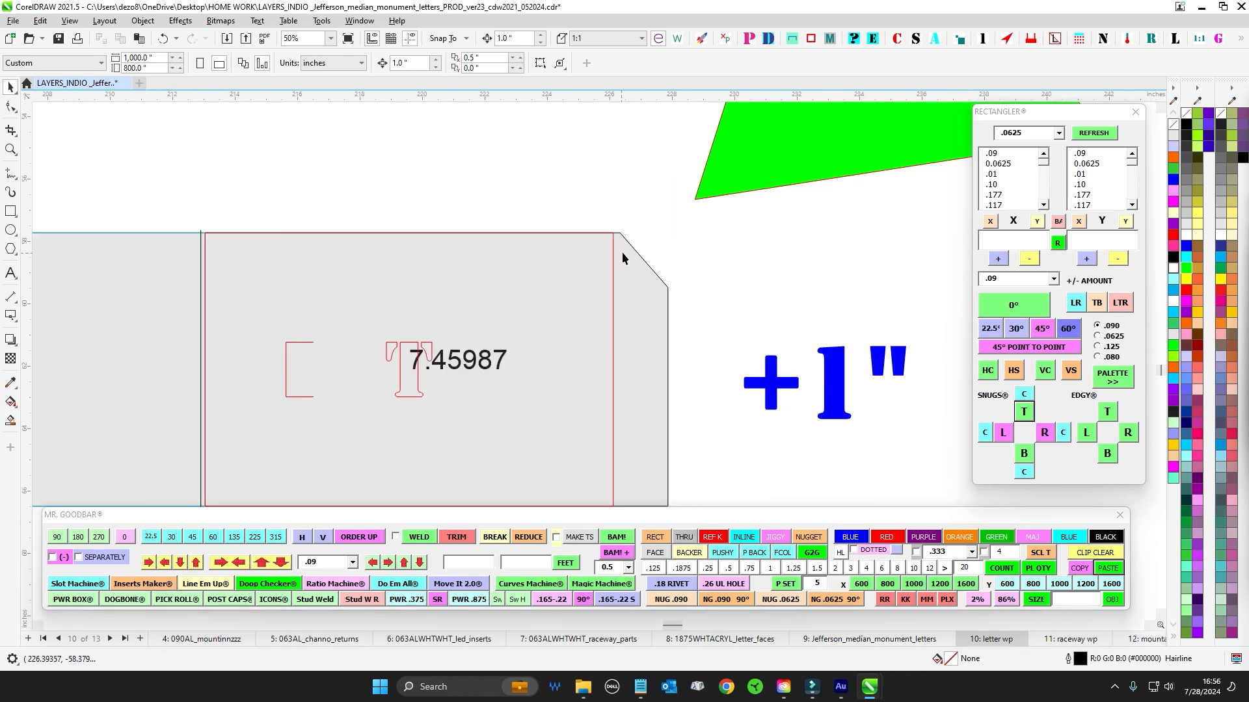
# Find the letter D layout and inspect the +1" return overlap at its upper-left corner.
pyautogui.scroll(-6, 666, 378)
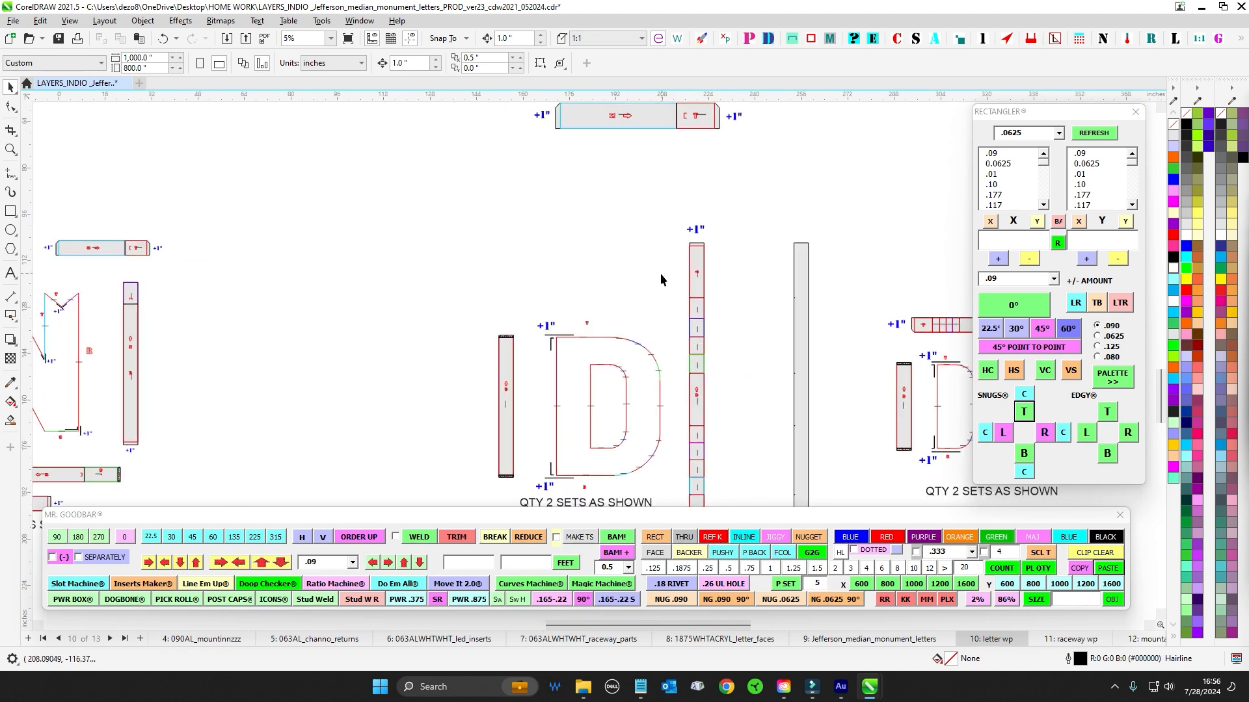
pyautogui.scroll(5, 610, 318)
pyautogui.scroll(-2, 443, 373)
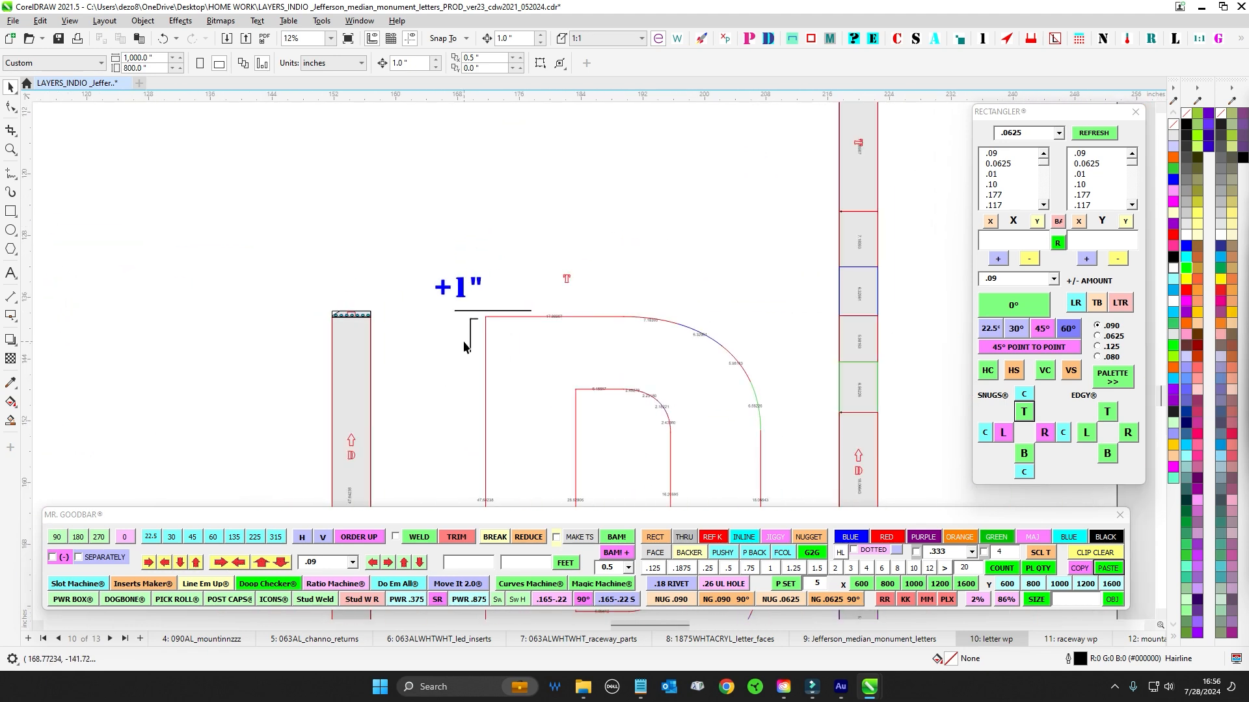
pyautogui.scroll(-3, 396, 291)
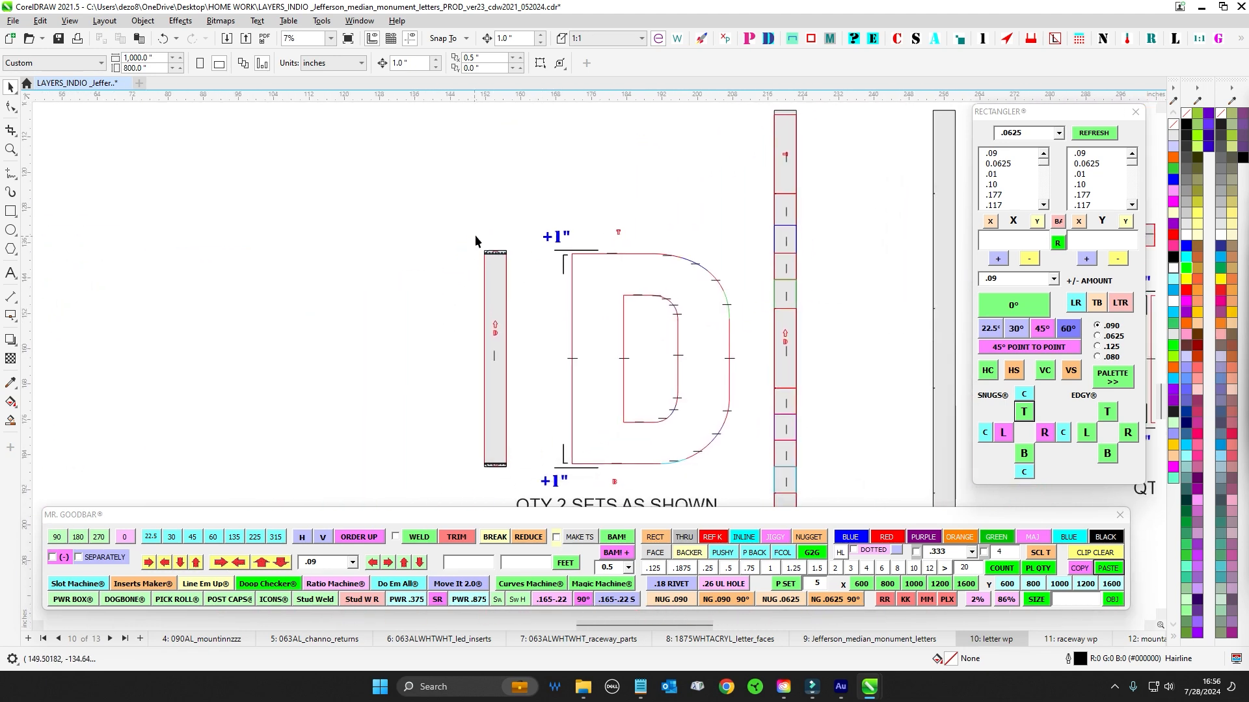
pyautogui.scroll(6, 475, 236)
pyautogui.scroll(-6, 686, 279)
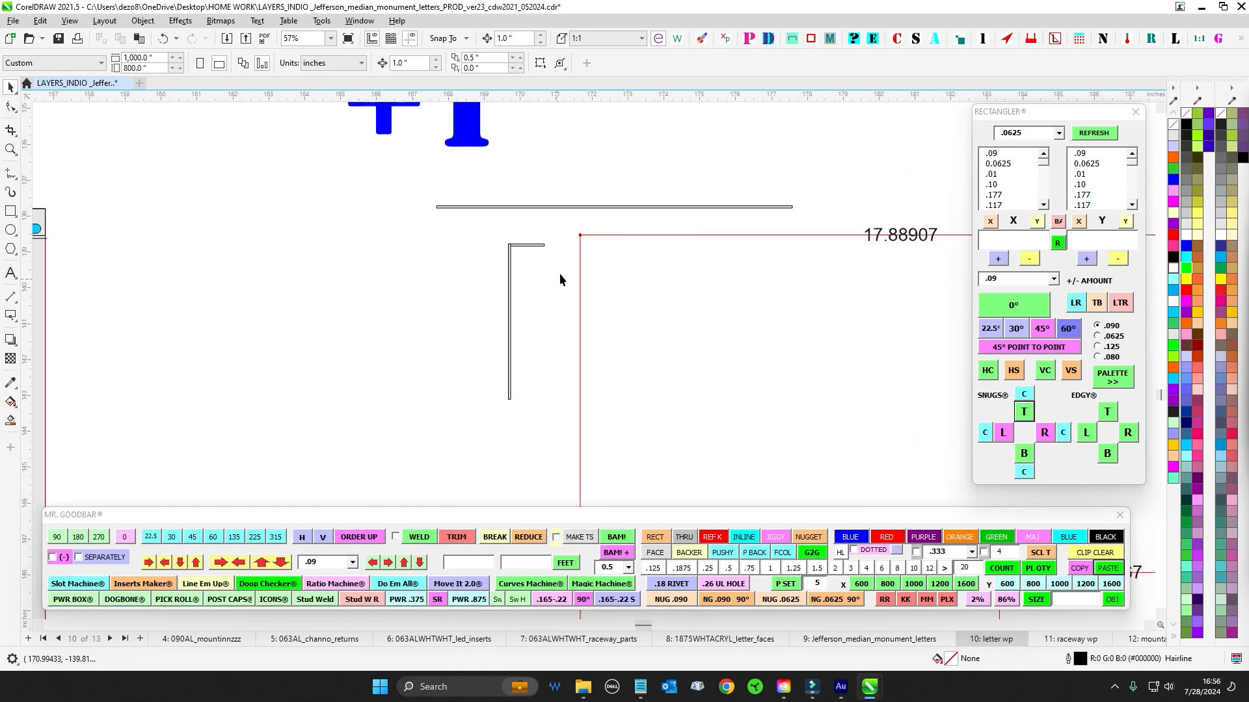
# Select the letter D layout objects, clear the selection, and examine the corner bracket lines against the D outline.
pyautogui.moveTo(464, 165); pyautogui.dragTo(688, 456)
pyautogui.scroll(2, 519, 199)
pyautogui.scroll(4, 519, 202)
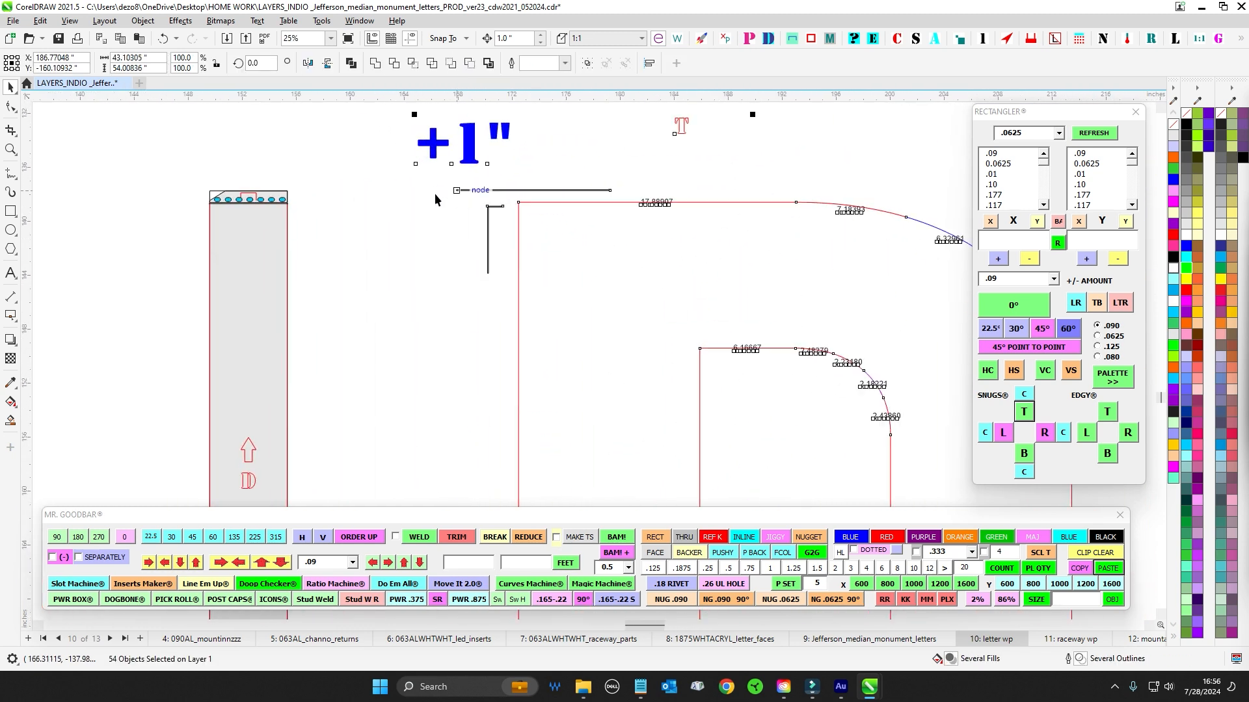
pyautogui.press('Escape')
pyautogui.scroll(-2, 512, 204)
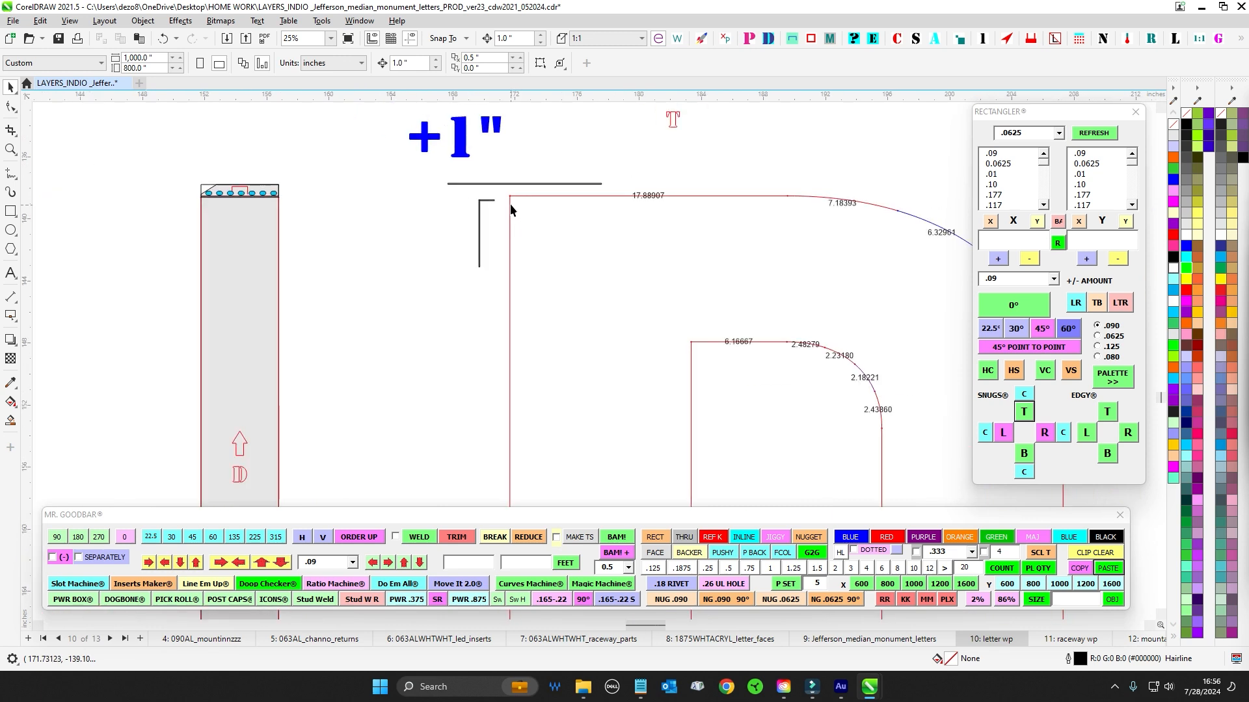
pyautogui.scroll(3, 520, 203)
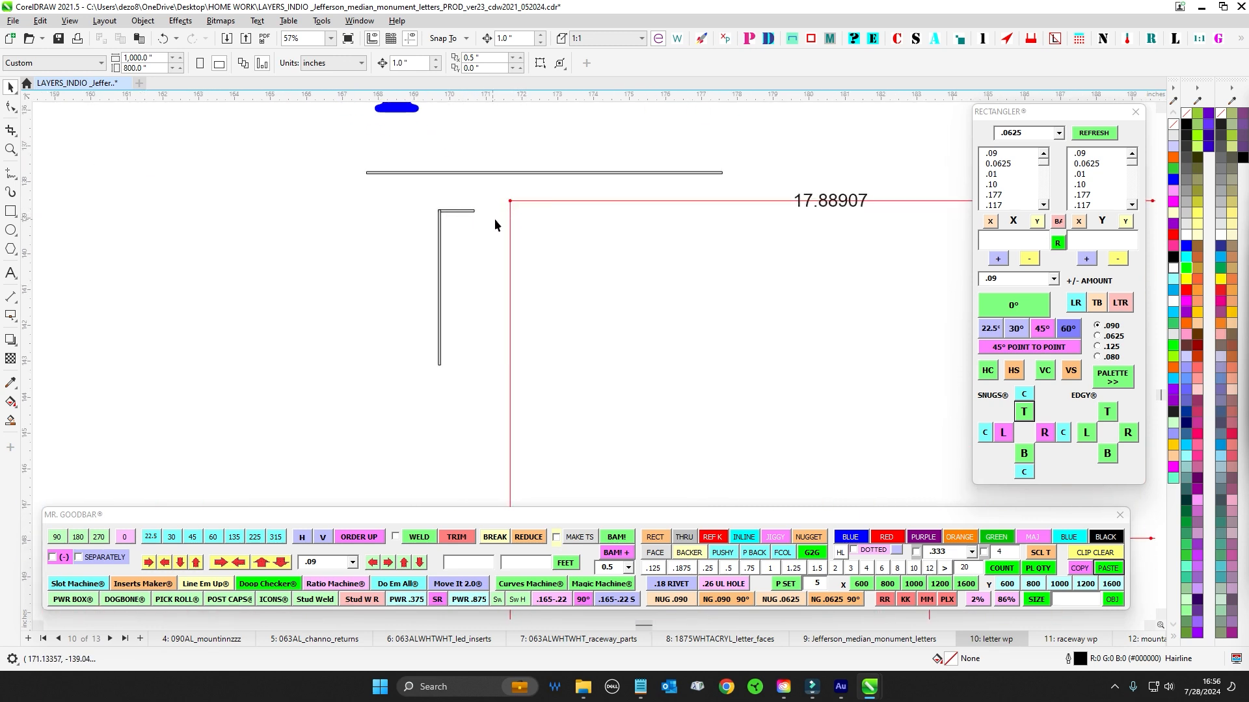
# Compare the slotted, notched tab of the letter D's straight return strip with the bent corner detail, and select the strip.
pyautogui.moveTo(63, 227); pyautogui.dragTo(579, 284)
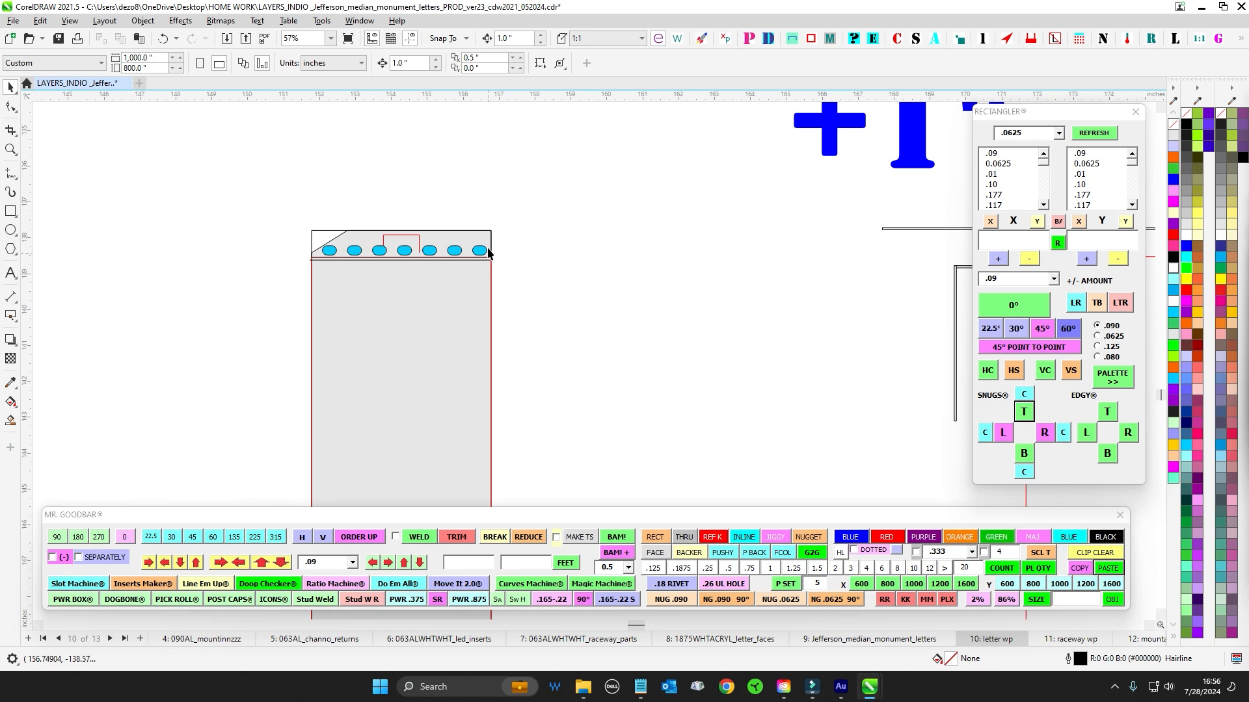
pyautogui.moveTo(851, 340); pyautogui.dragTo(426, 318)
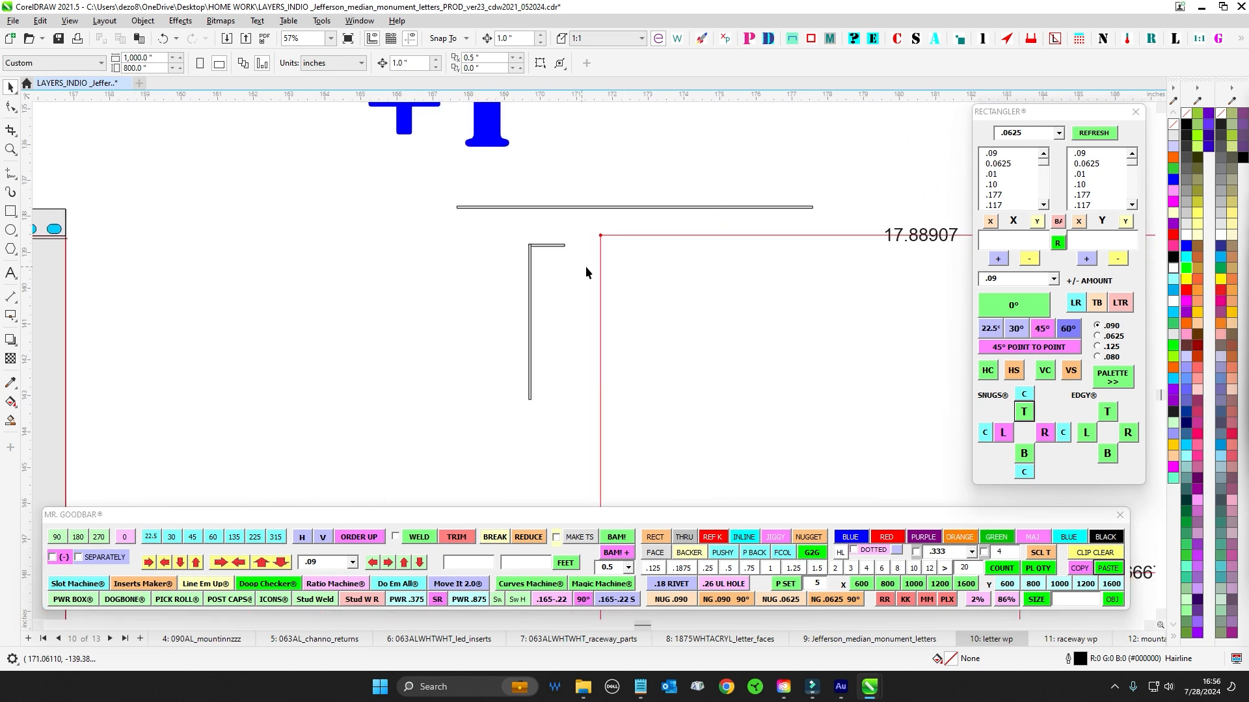
pyautogui.scroll(-1, 605, 267)
pyautogui.moveTo(477, 258); pyautogui.dragTo(732, 275)
pyautogui.scroll(2, 632, 269)
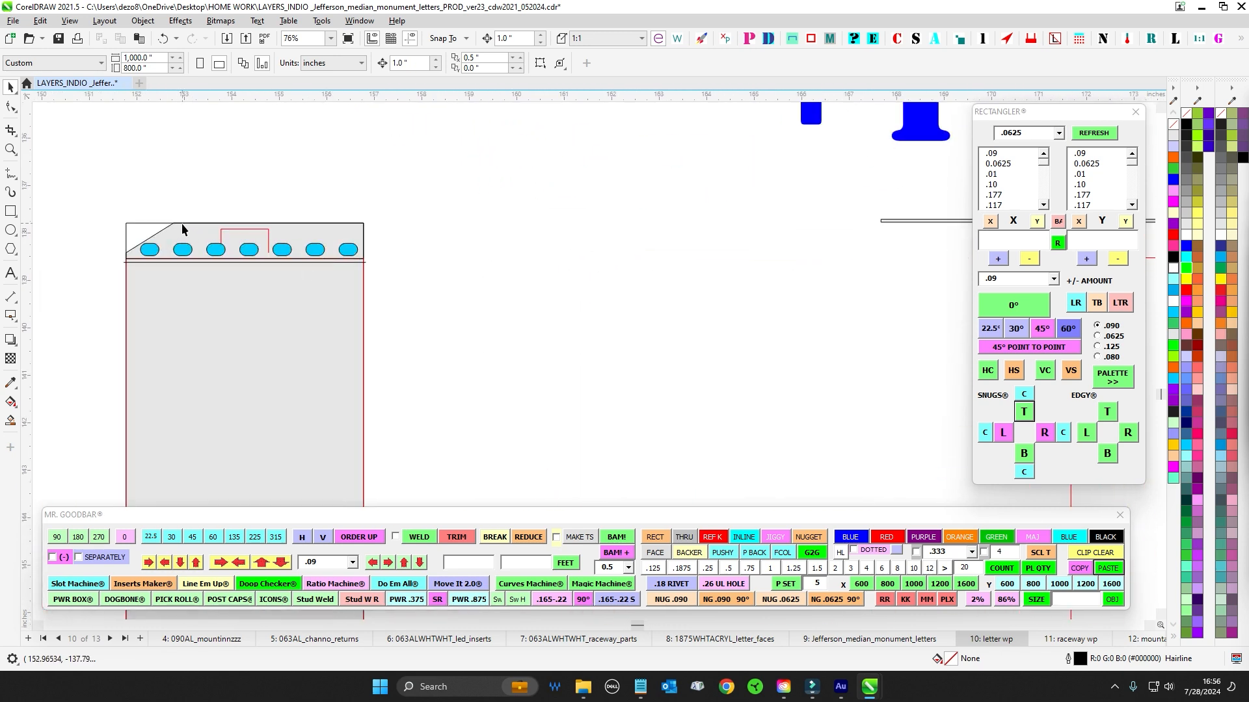
pyautogui.click(195, 226)
pyautogui.scroll(-3, 530, 263)
pyautogui.hscroll(3, 551, 300)
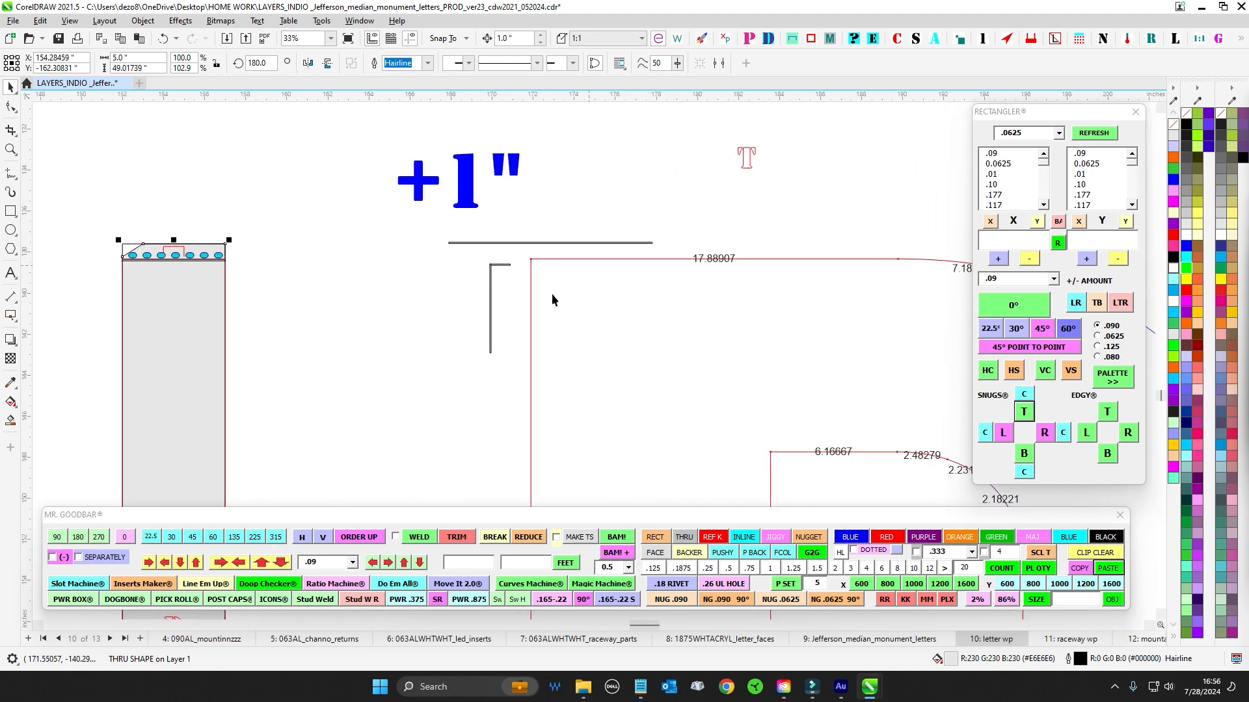
# Inspect the +1" overlap at the letter D's lower corner and the slotted lower end of its straight return strip.
pyautogui.scroll(-2, 557, 302)
pyautogui.moveTo(579, 377); pyautogui.dragTo(510, 120)
pyautogui.moveTo(534, 385); pyautogui.dragTo(565, 181)
pyautogui.scroll(-2, 519, 309)
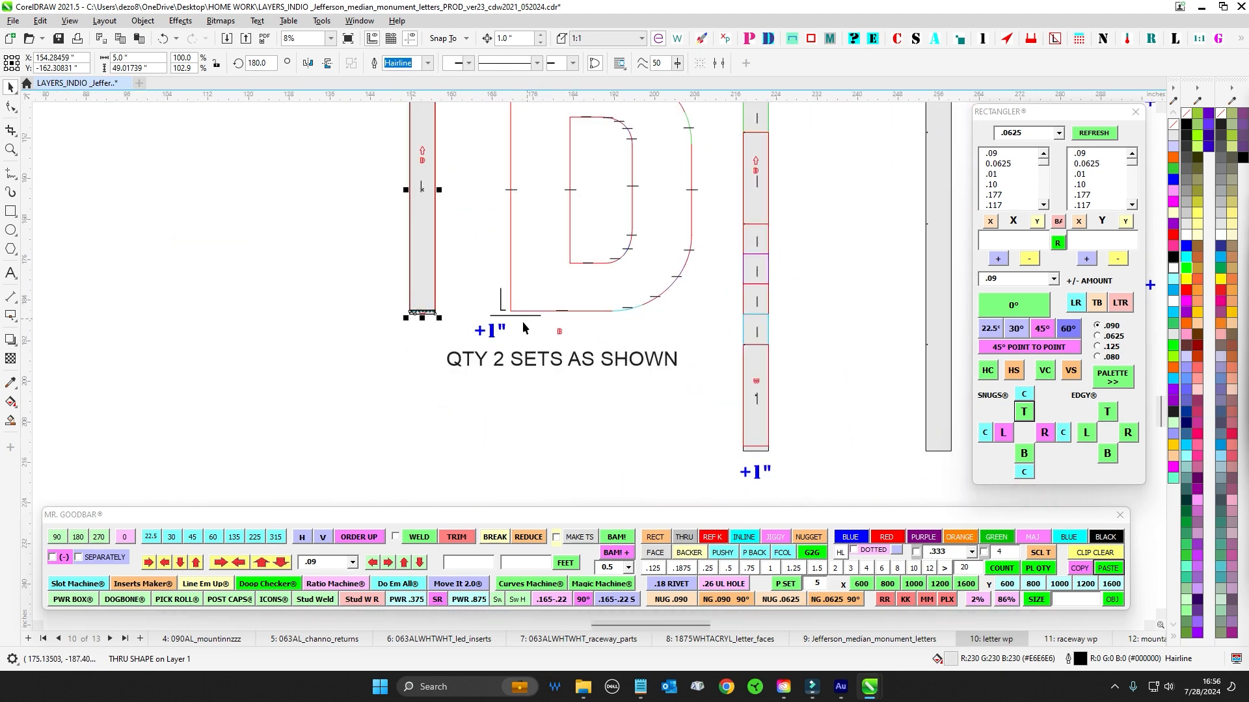
pyautogui.moveTo(377, 301); pyautogui.dragTo(673, 381)
pyautogui.scroll(-2, 603, 343)
pyautogui.moveTo(427, 337); pyautogui.dragTo(558, 350)
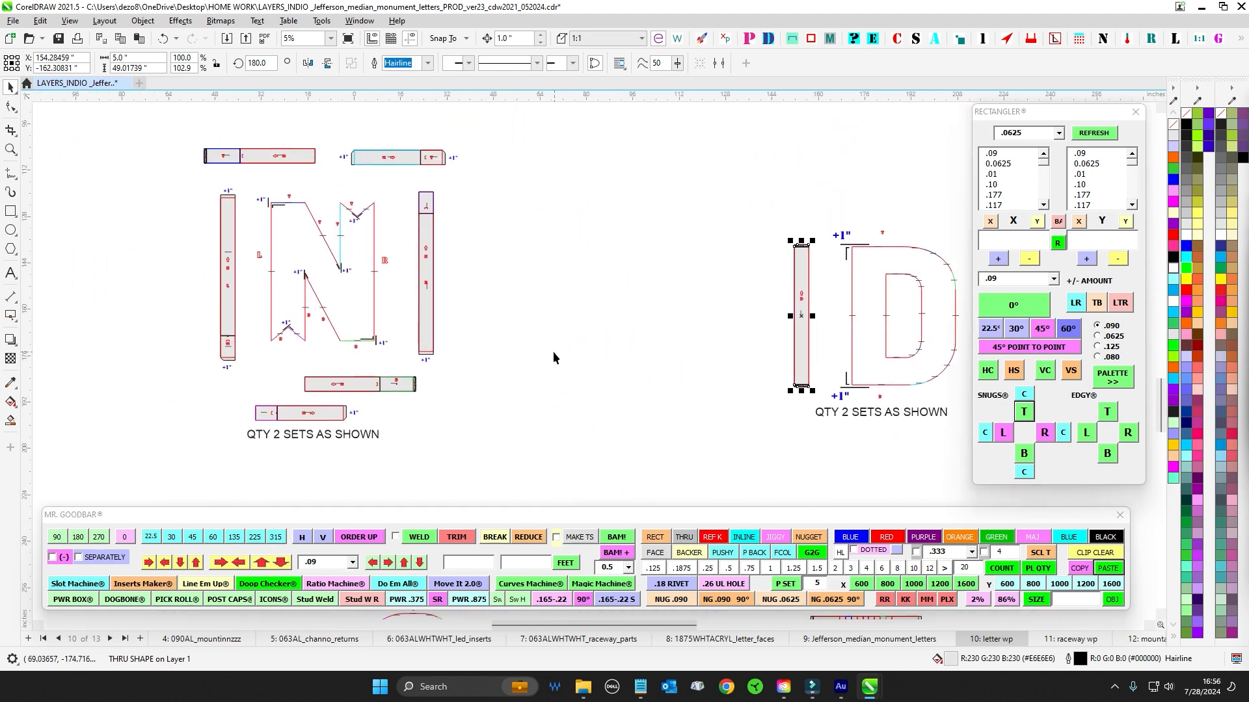
# Examine the +1" overlap at the letter N's upper-left corner and find the matching slotted return strip above it.
pyautogui.scroll(4, 311, 197)
pyautogui.scroll(4, 158, 322)
pyautogui.scroll(3, 614, 298)
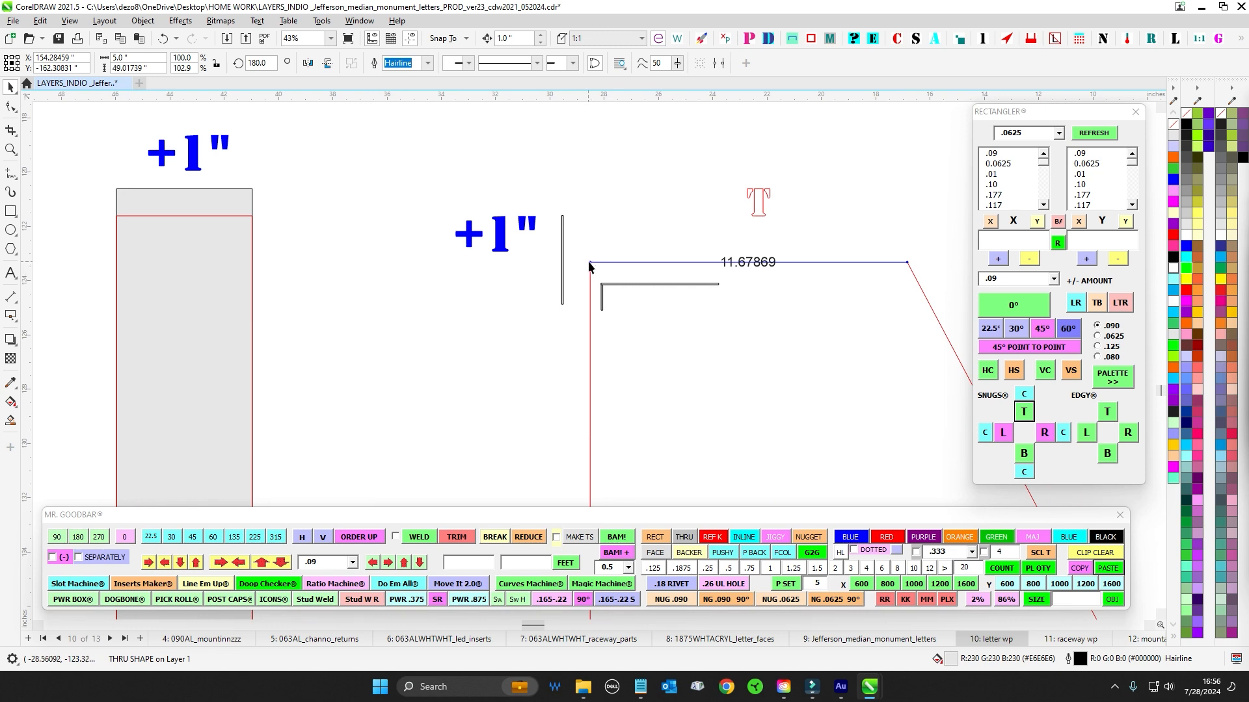
pyautogui.scroll(-3, 623, 306)
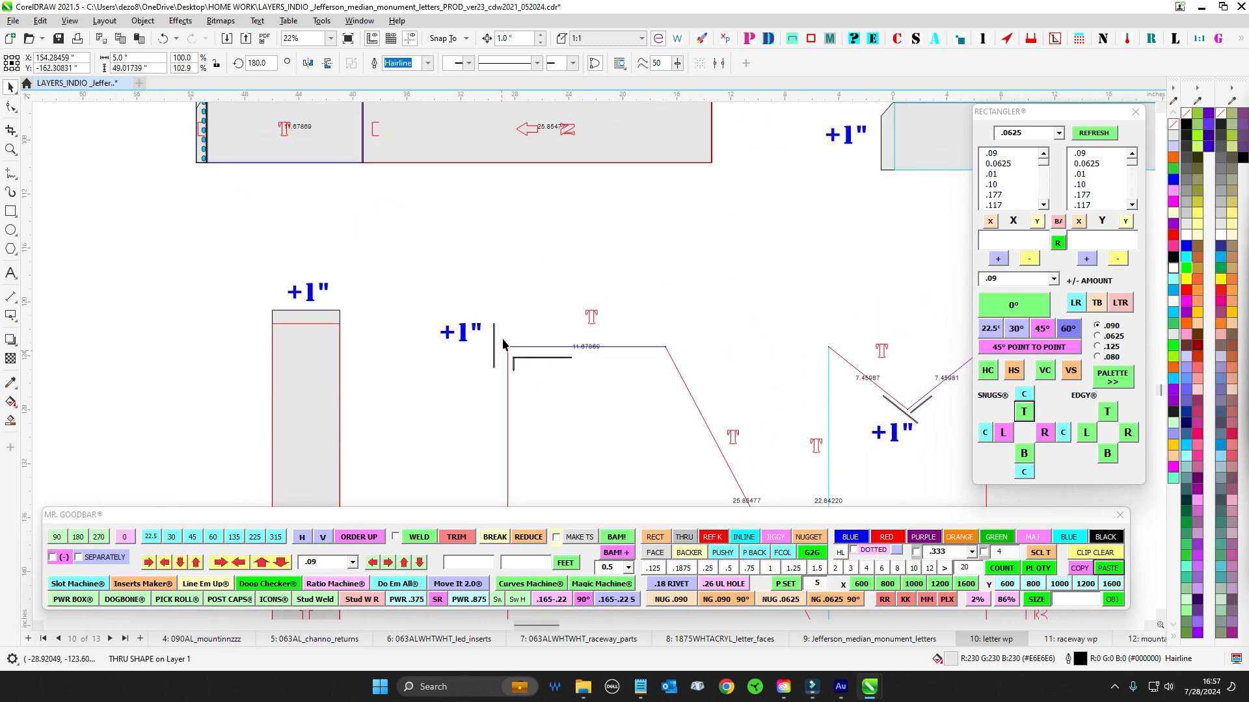
pyautogui.scroll(-1, 255, 281)
pyautogui.scroll(1, 255, 281)
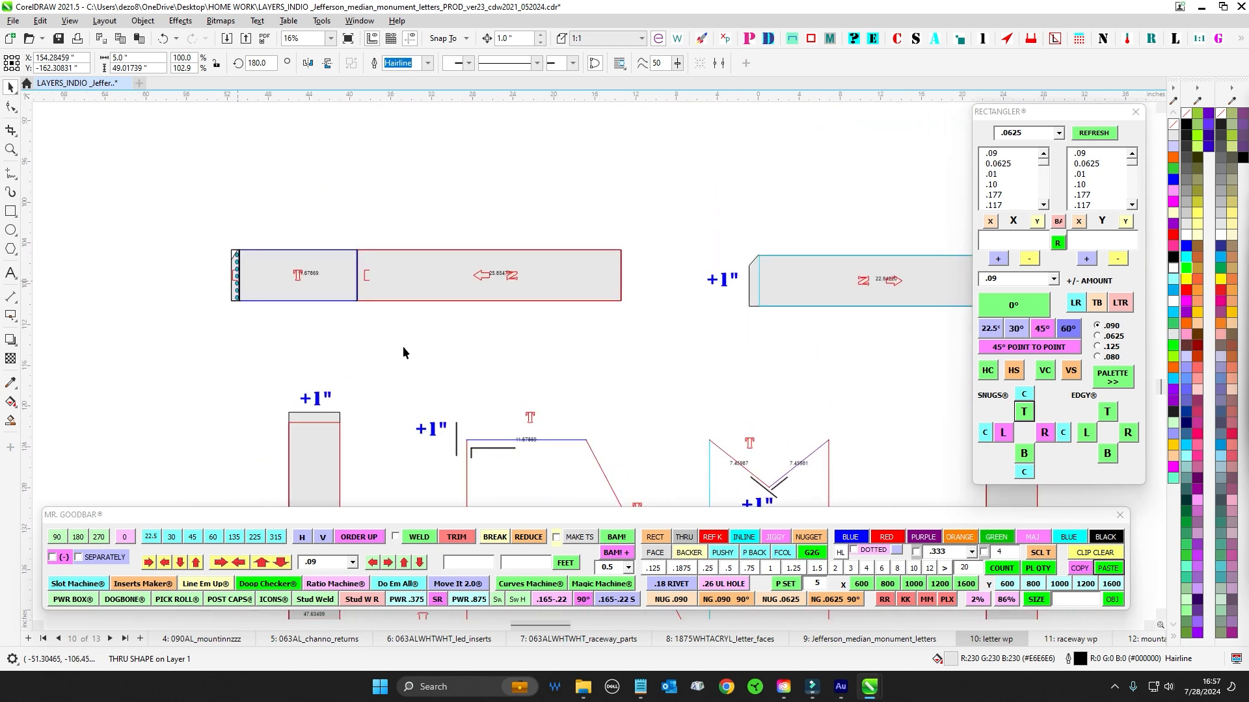
# Examine the +1" overlaps at the inner ends of the letter N's diagonal edges.
pyautogui.moveTo(355, 261); pyautogui.dragTo(322, 195)
pyautogui.scroll(-3, 597, 269)
pyautogui.scroll(3, 659, 470)
pyautogui.moveTo(660, 470); pyautogui.dragTo(510, 247)
pyautogui.scroll(1, 508, 248)
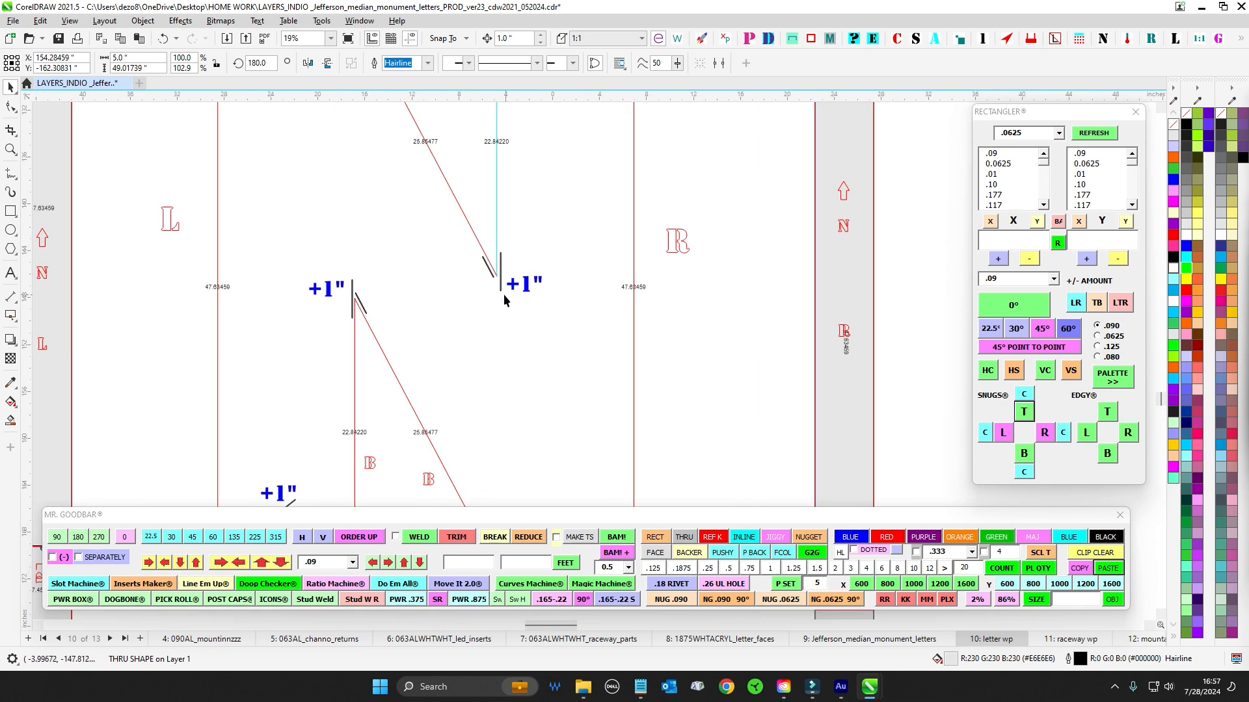
pyautogui.scroll(4, 503, 294)
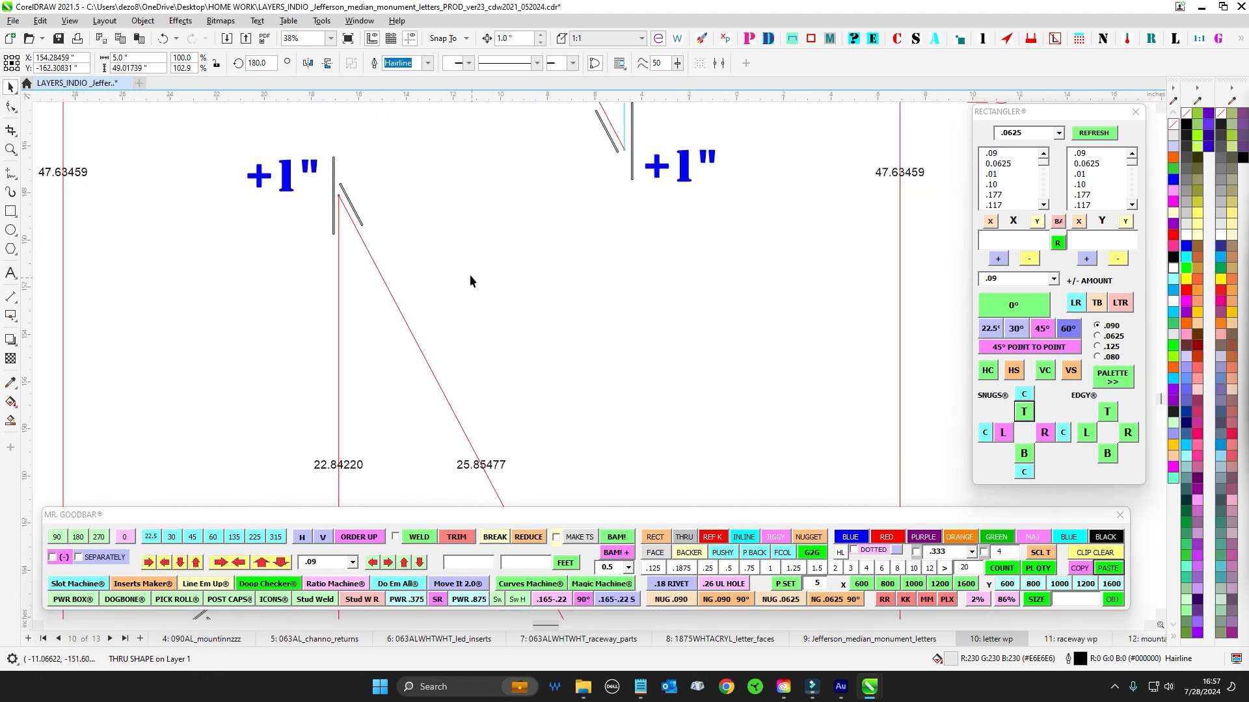
pyautogui.scroll(-10, 471, 281)
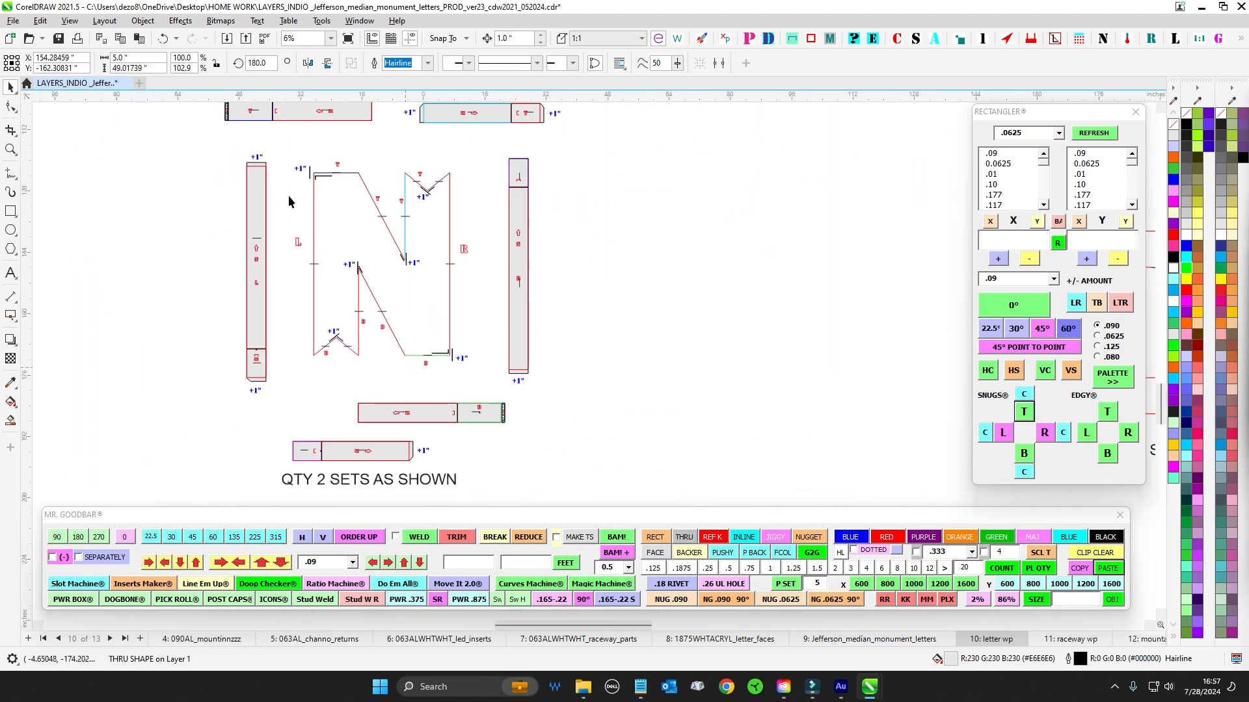
# Inspect the letter I outline with its +1" overlaps and the clipped lower end of its right return strip.
pyautogui.moveTo(524, 264); pyautogui.dragTo(677, 303)
pyautogui.moveTo(318, 288); pyautogui.dragTo(711, 299)
pyautogui.scroll(2, 304, 311)
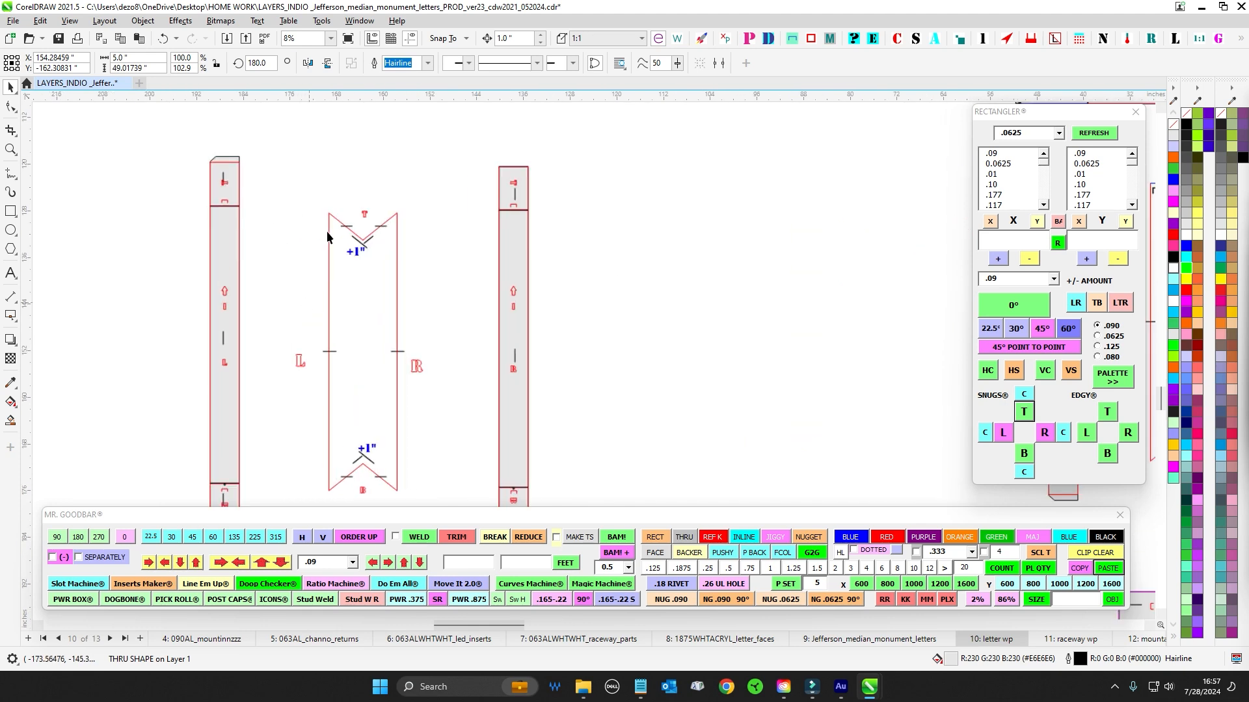
pyautogui.scroll(1, 327, 232)
pyautogui.scroll(-2, 340, 197)
pyautogui.moveTo(557, 271); pyautogui.dragTo(570, 247)
pyautogui.scroll(2, 359, 190)
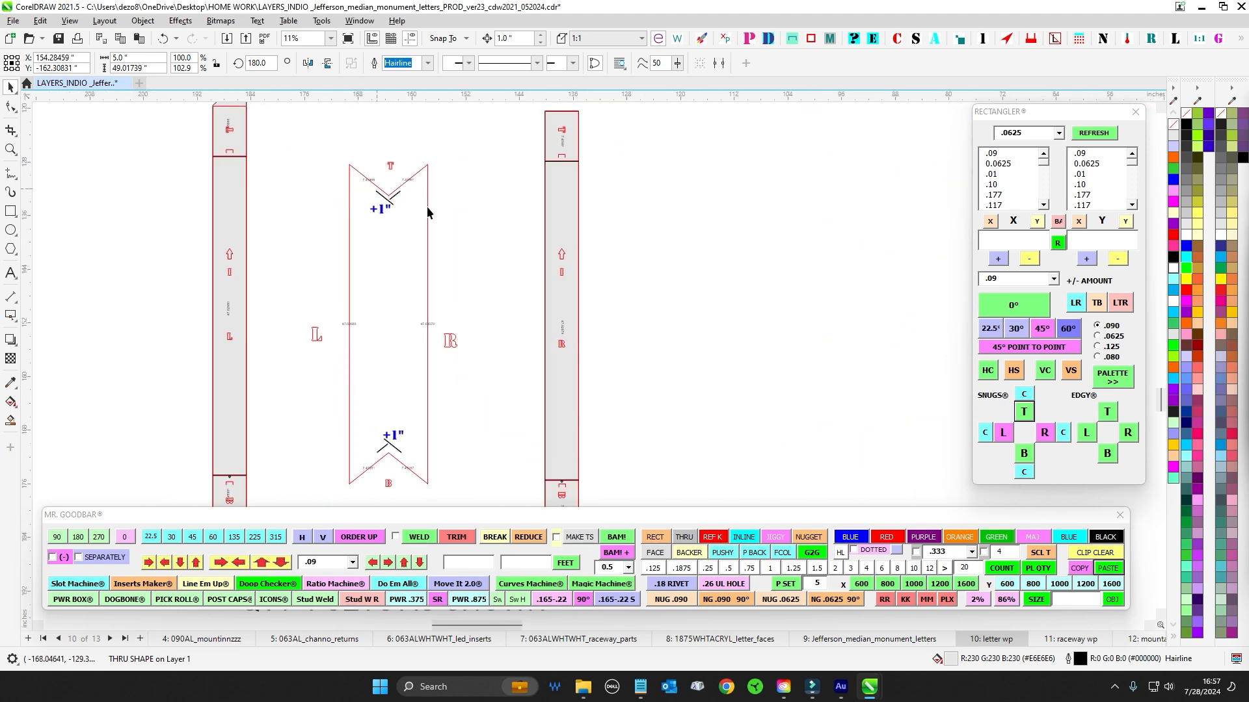
pyautogui.scroll(4, 394, 463)
pyautogui.scroll(-1, 521, 397)
pyautogui.moveTo(653, 409); pyautogui.dragTo(264, 130)
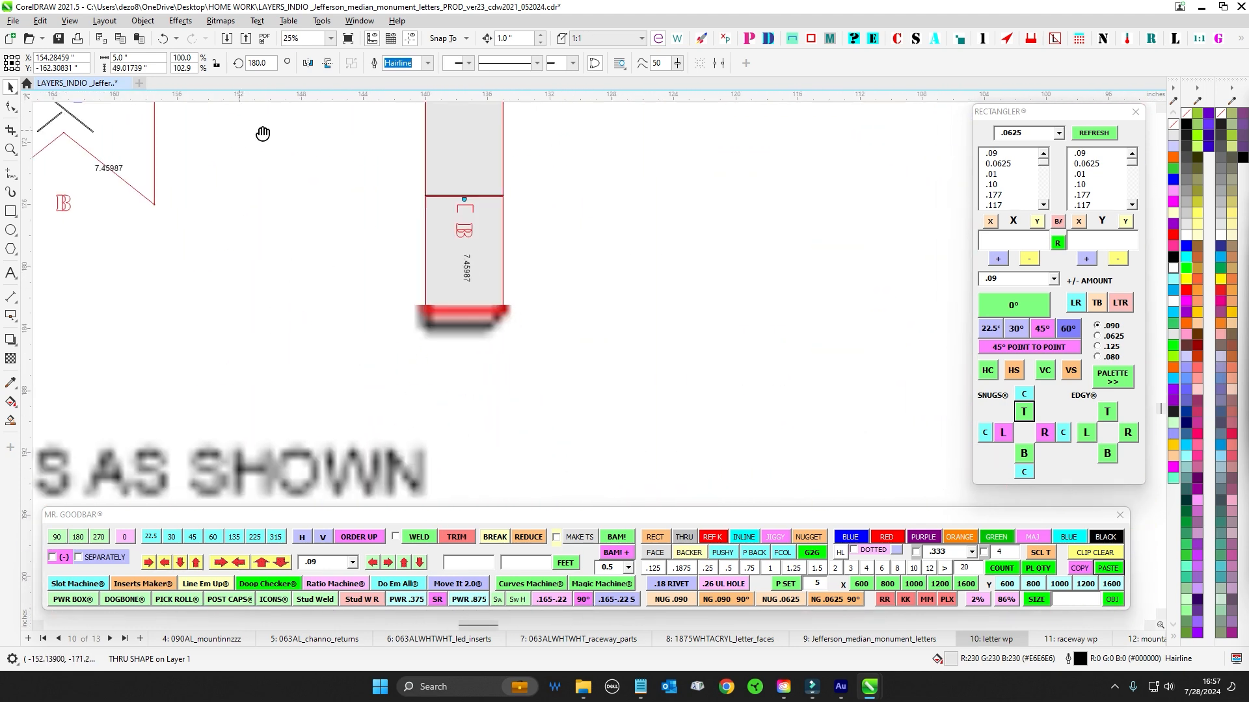
pyautogui.scroll(1, 404, 325)
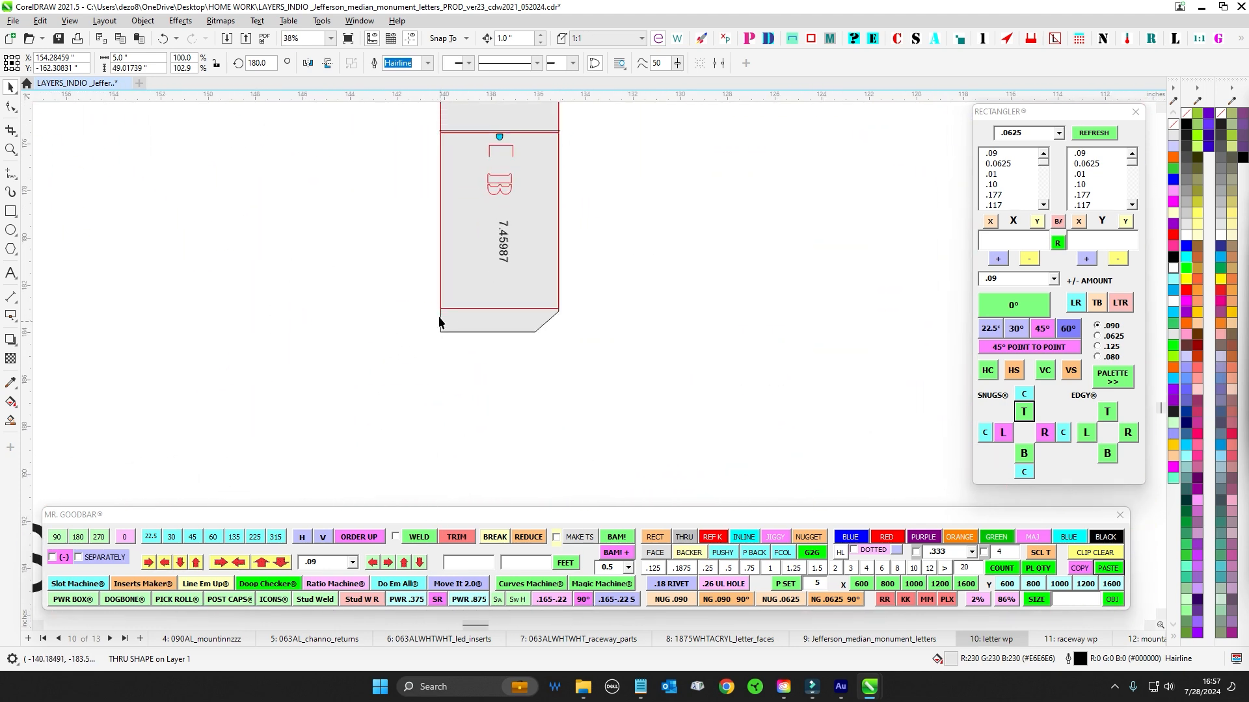
# Clear the selection and look over the return layouts for the letters I, N, D and O.
pyautogui.click(711, 411)
pyautogui.scroll(-2, 706, 379)
pyautogui.moveTo(719, 395); pyautogui.dragTo(591, 356)
pyautogui.scroll(-2, 590, 356)
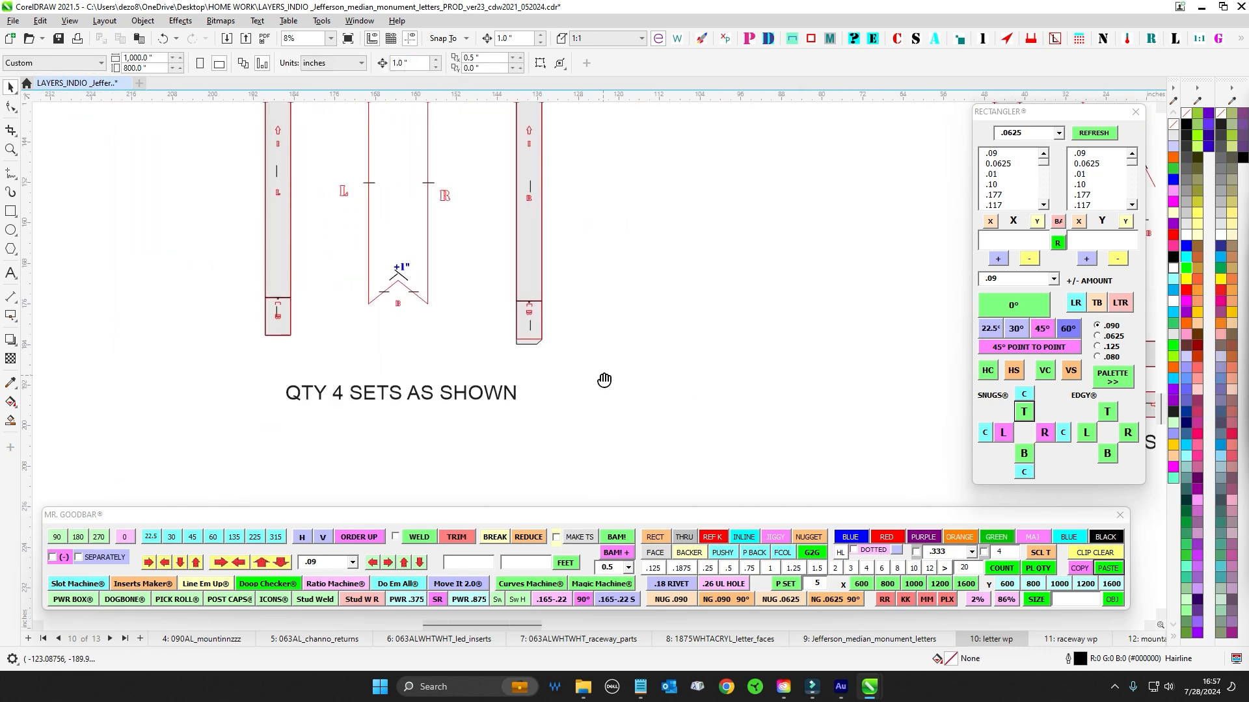
pyautogui.scroll(-2, 624, 377)
pyautogui.moveTo(691, 401); pyautogui.dragTo(542, 374)
pyautogui.scroll(-2, 559, 361)
pyautogui.moveTo(650, 173); pyautogui.dragTo(249, 153)
pyautogui.scroll(-2, 484, 201)
pyautogui.moveTo(503, 333); pyautogui.dragTo(399, 374)
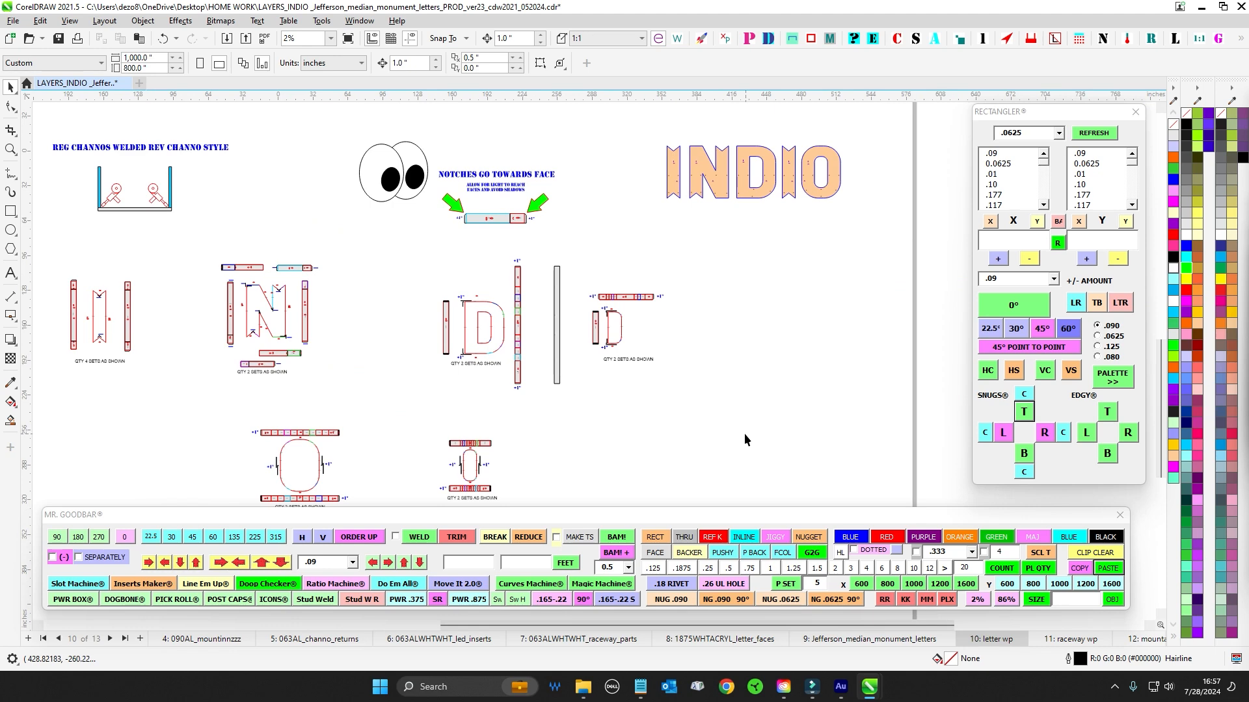
# Select the small red .165 mark where the 6.56226 segment meets the straight section on the letter D's long return strip.
pyautogui.scroll(5, 505, 319)
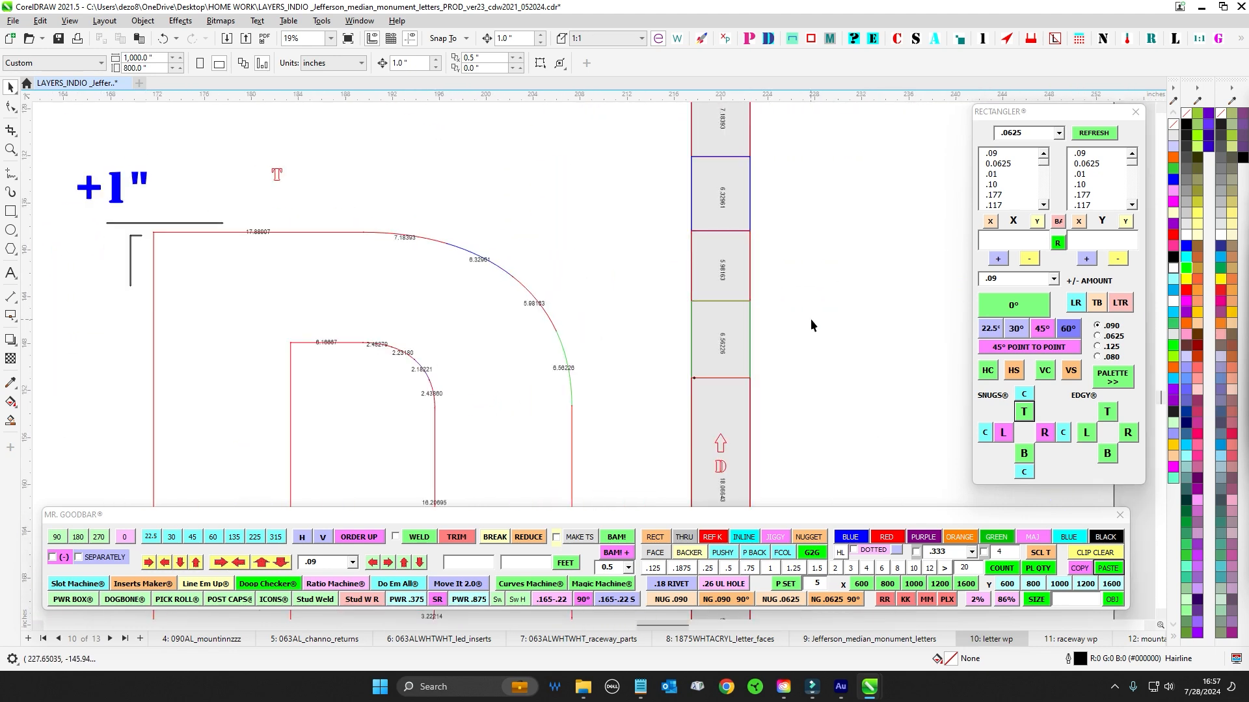
pyautogui.moveTo(741, 402); pyautogui.dragTo(670, 288)
pyautogui.scroll(3, 659, 284)
pyautogui.moveTo(525, 192); pyautogui.dragTo(570, 248)
pyautogui.scroll(-2, 670, 278)
pyautogui.scroll(2, 640, 260)
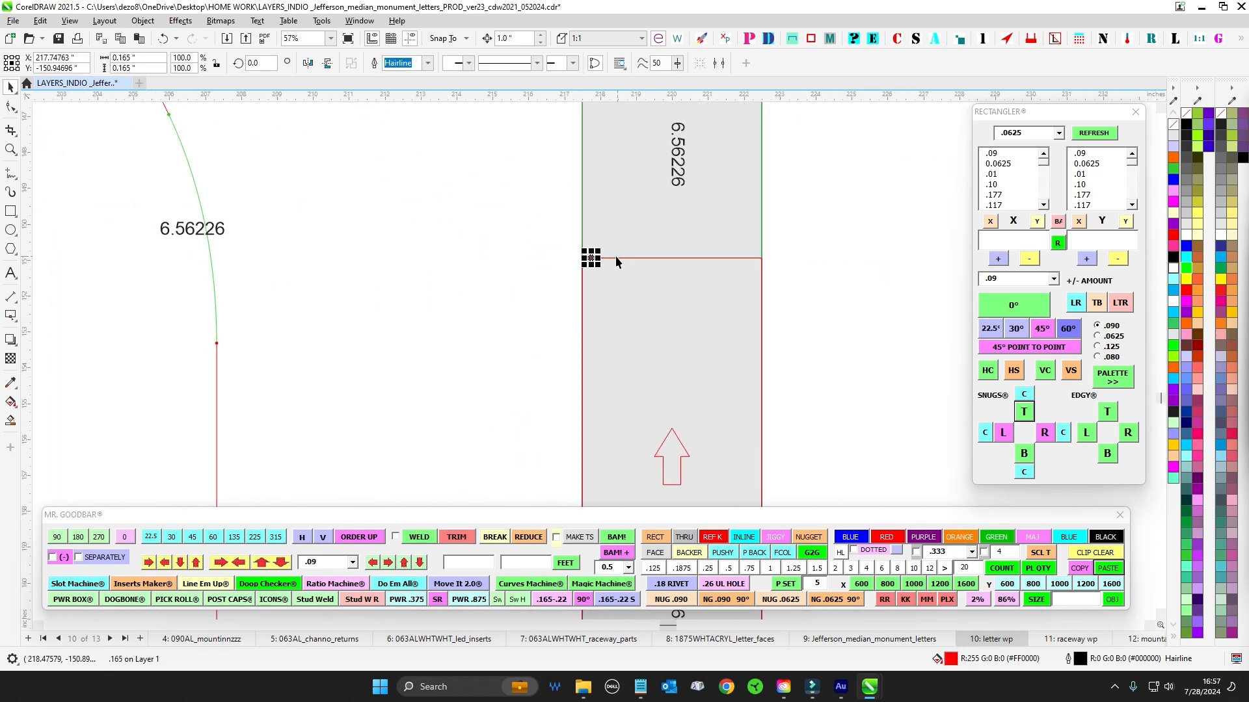
# Inspect the red mark at the edge of the D return strip and clear the selection.
pyautogui.scroll(1, 615, 255)
pyautogui.scroll(-1, 443, 286)
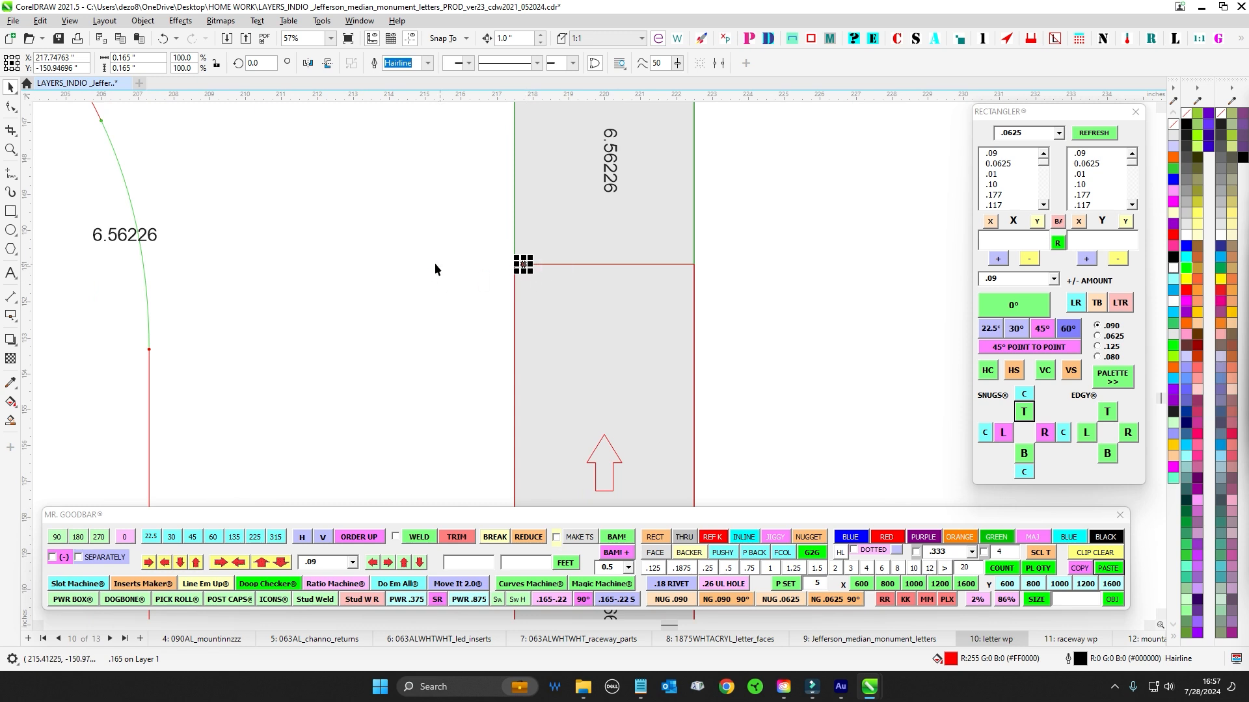
pyautogui.scroll(1, 434, 263)
pyautogui.click(436, 262)
pyautogui.scroll(-1, 468, 286)
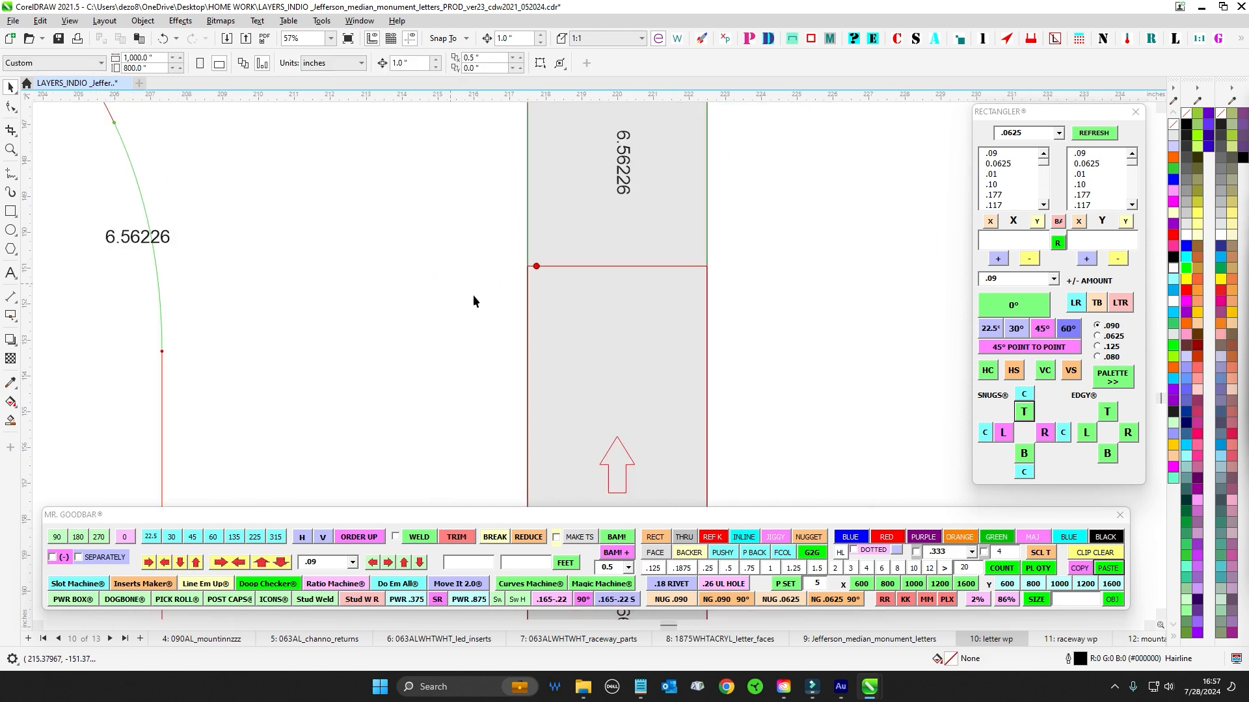
# Reselect the .165 mark and compare the long strip's segments with the curved outline of the letter D.
pyautogui.scroll(-1, 496, 276)
pyautogui.scroll(-1, 502, 272)
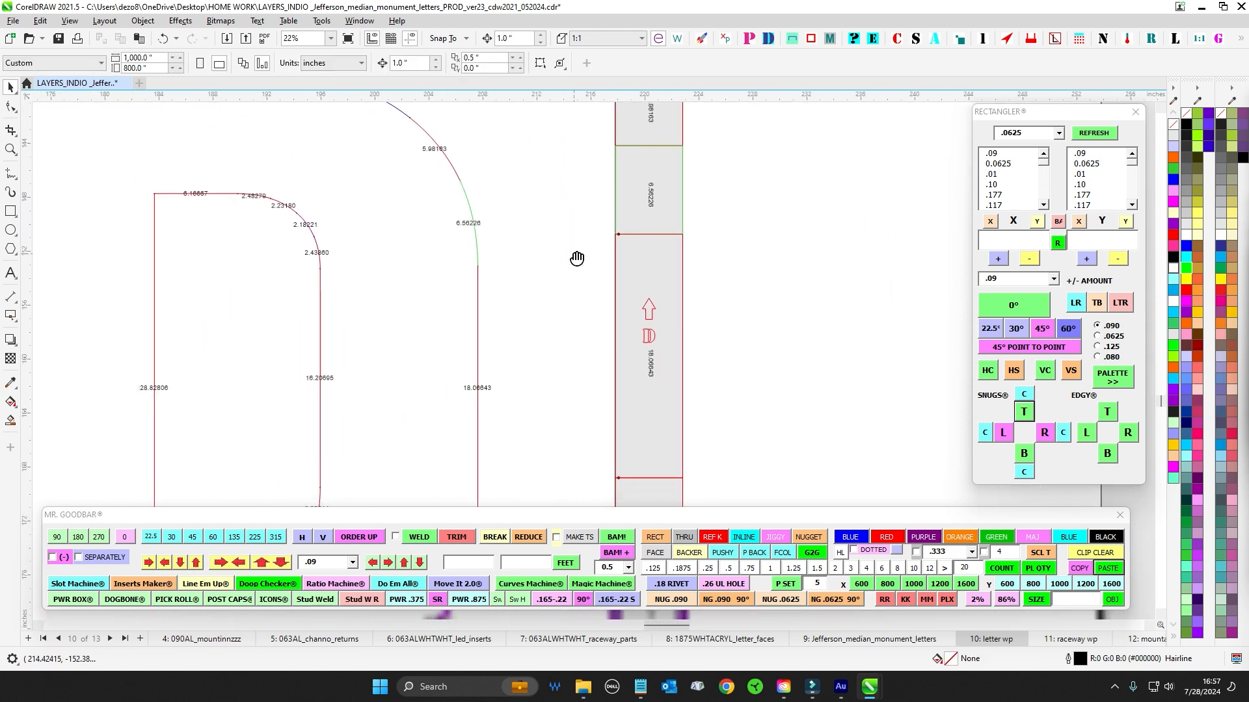
pyautogui.scroll(1, 592, 239)
pyautogui.moveTo(592, 223); pyautogui.dragTo(654, 268)
pyautogui.scroll(-1, 645, 270)
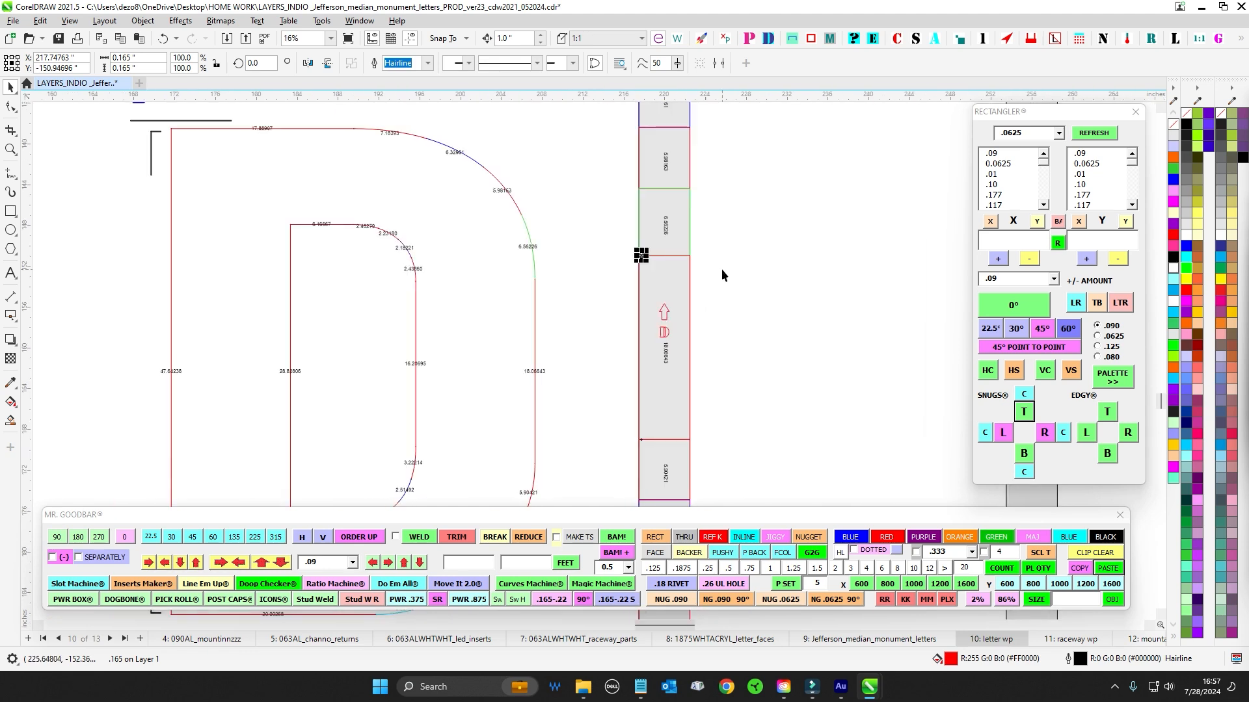
pyautogui.scroll(-1, 721, 268)
pyautogui.scroll(1, 721, 324)
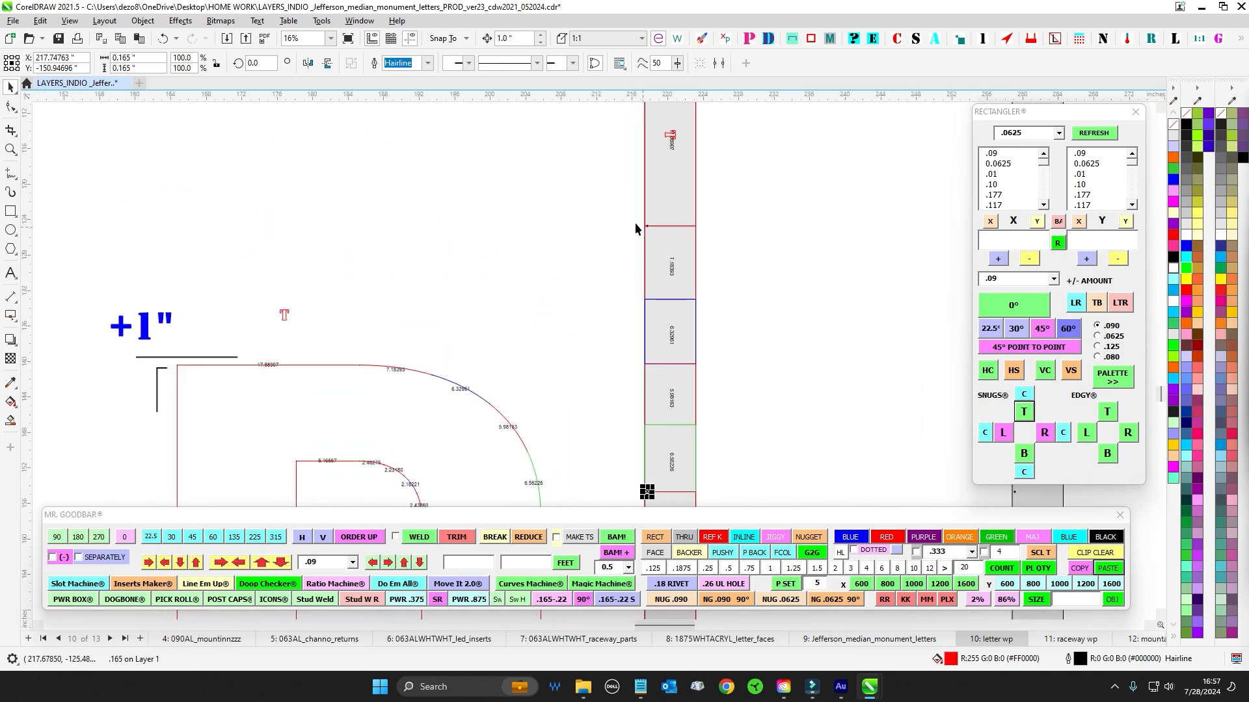
pyautogui.scroll(-4, 707, 383)
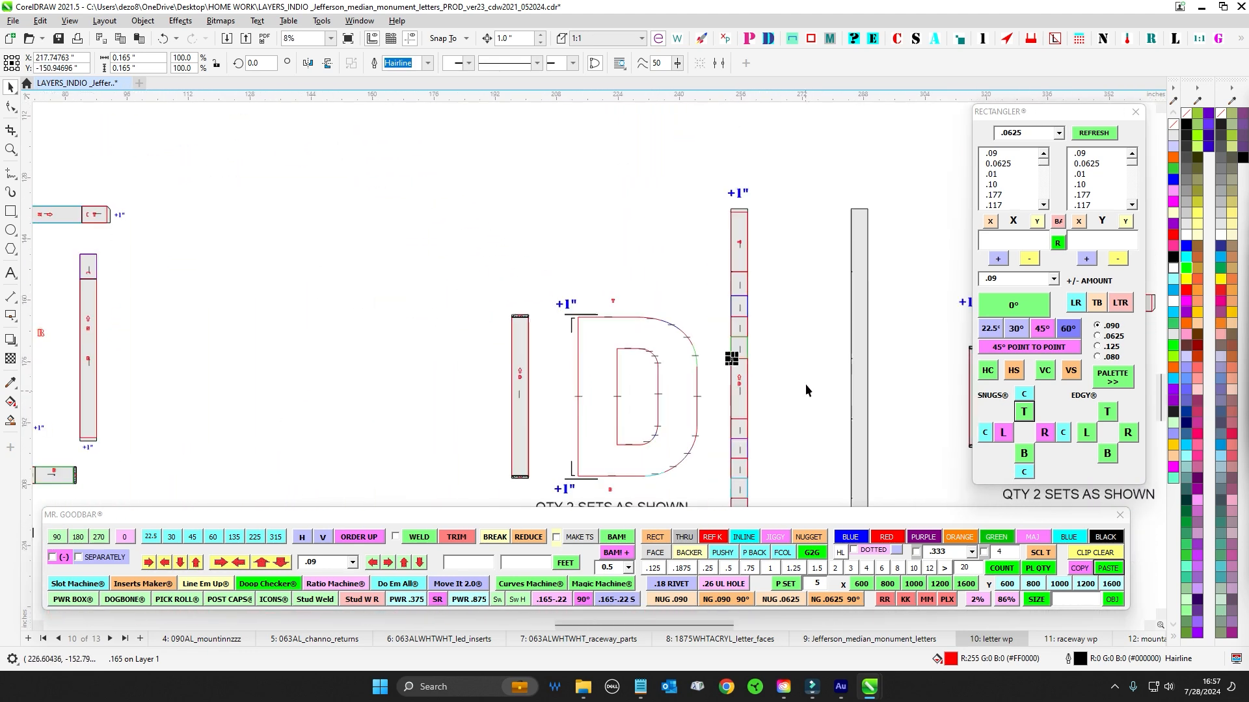
# Examine the reference marks around the gray D and O letter backs and select the REF KISS mark on the O's left edge.
pyautogui.moveTo(421, 212); pyautogui.dragTo(585, 419)
pyautogui.scroll(6, 602, 251)
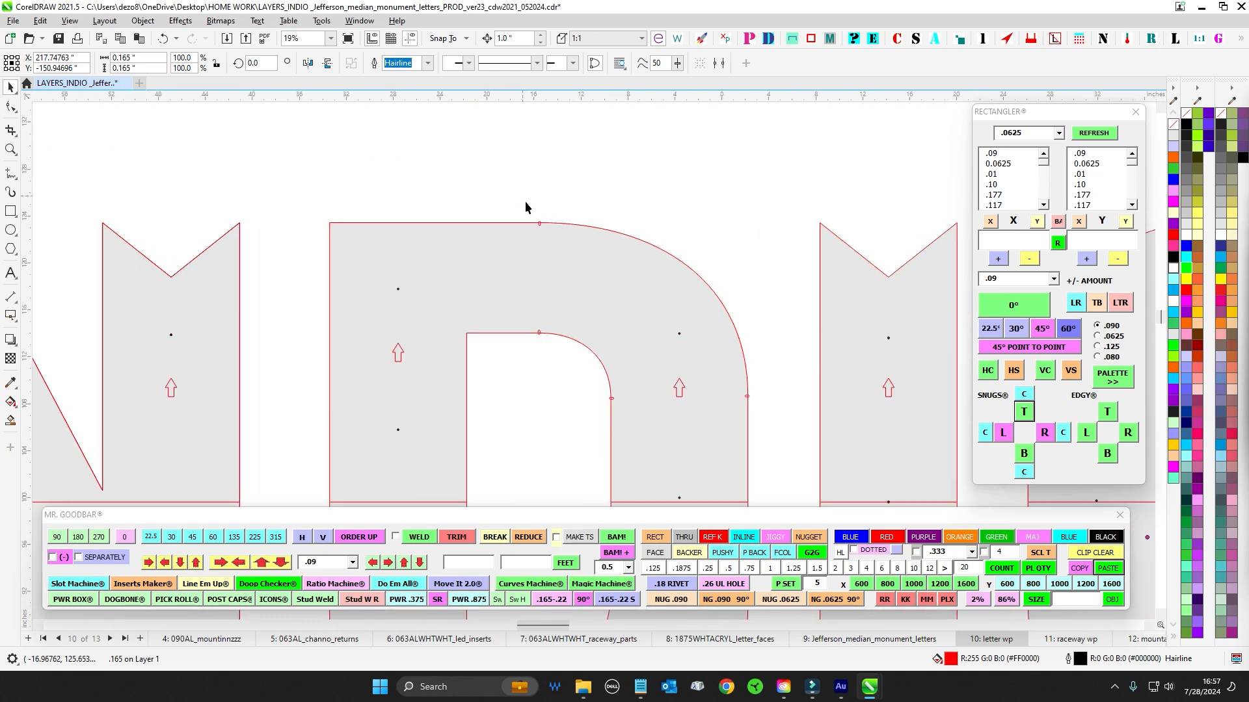
pyautogui.moveTo(524, 201); pyautogui.dragTo(559, 254)
pyautogui.scroll(1, 571, 368)
pyautogui.moveTo(414, 222); pyautogui.dragTo(545, 395)
pyautogui.scroll(1, 545, 398)
pyautogui.moveTo(435, 338); pyautogui.dragTo(545, 389)
pyautogui.moveTo(782, 346); pyautogui.dragTo(137, 274)
pyautogui.scroll(-2, 700, 384)
pyautogui.scroll(1, 410, 265)
pyautogui.moveTo(352, 253); pyautogui.dragTo(514, 336)
pyautogui.scroll(-6, 602, 368)
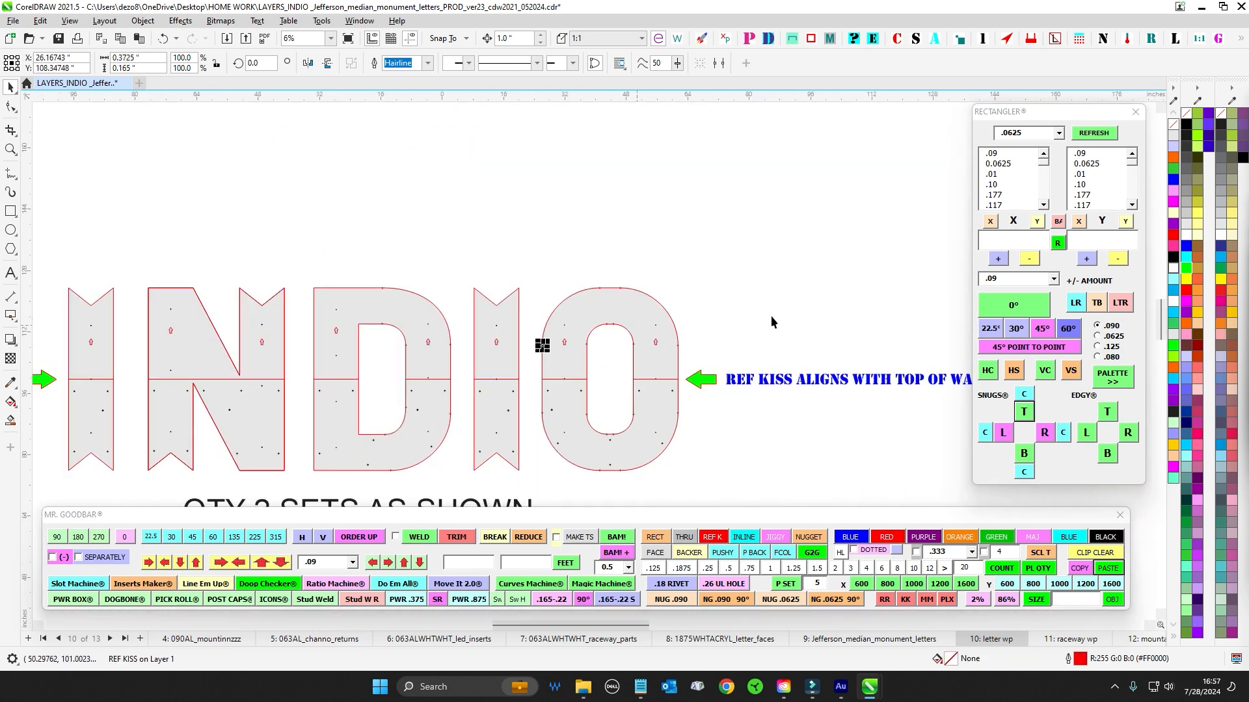
# Read the REF KISS ALIGNS WITH TOP OF WALL notes and inspect the reference marks around the gray letter D.
pyautogui.hscroll(-5, 740, 372)
pyautogui.scroll(-4, 787, 334)
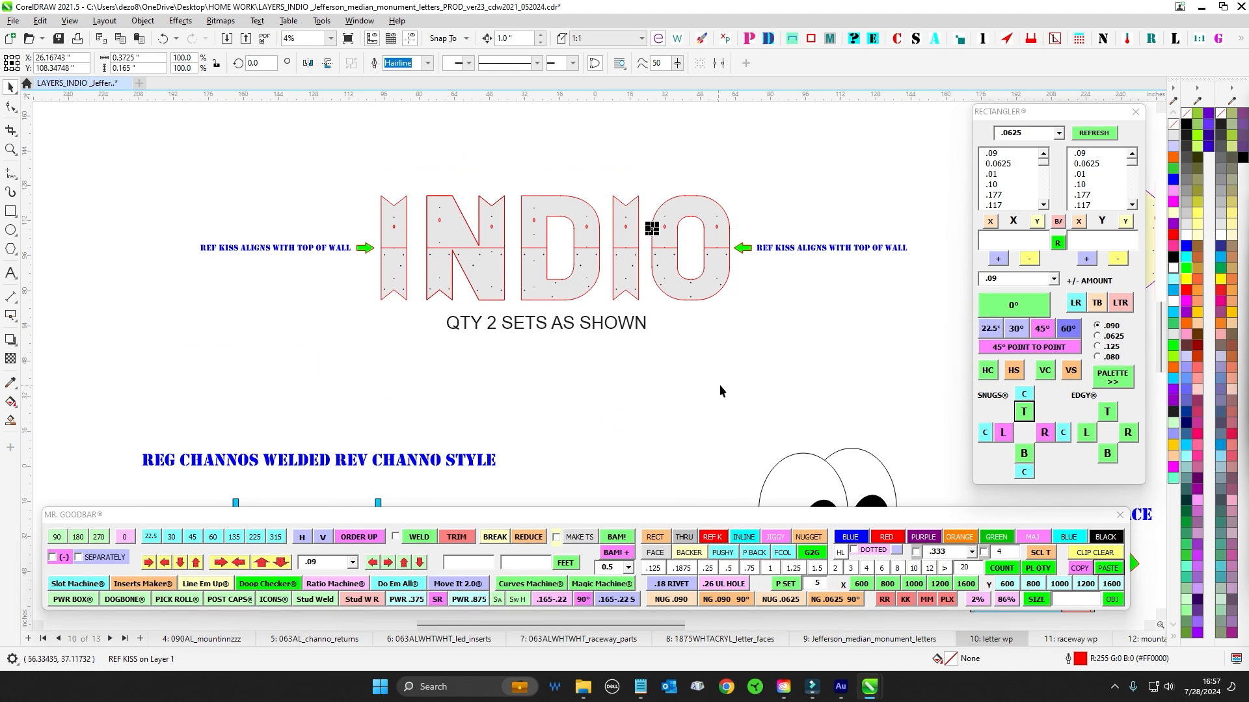
pyautogui.scroll(-3, 752, 384)
pyautogui.scroll(3, 725, 310)
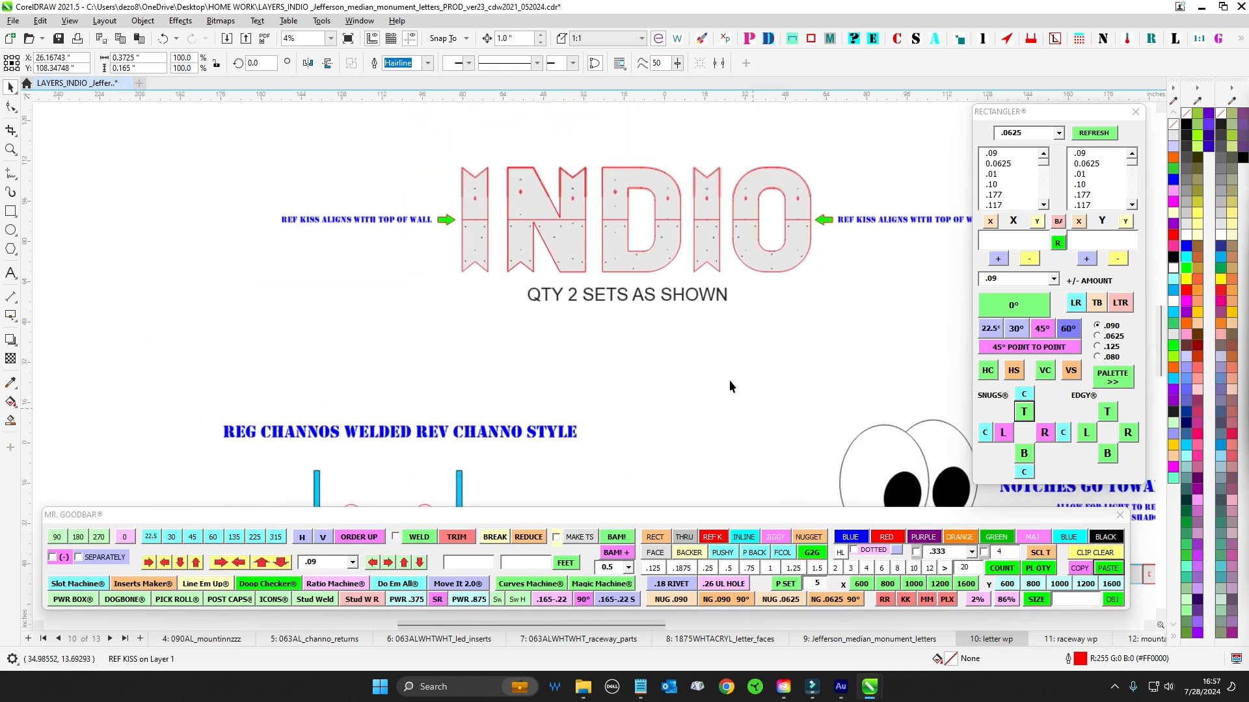
pyautogui.scroll(3, 653, 195)
pyautogui.moveTo(740, 230); pyautogui.dragTo(361, 238)
pyautogui.scroll(-1, 360, 238)
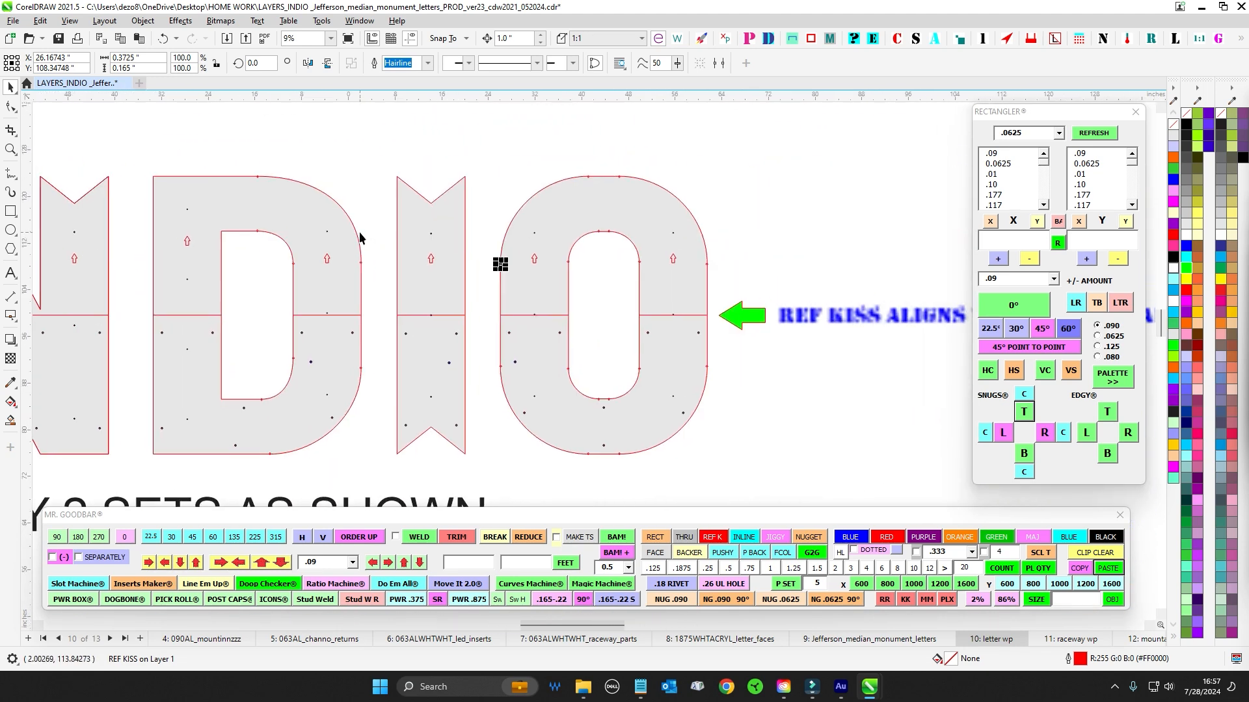
pyautogui.scroll(1, 595, 242)
pyautogui.scroll(3, 153, 247)
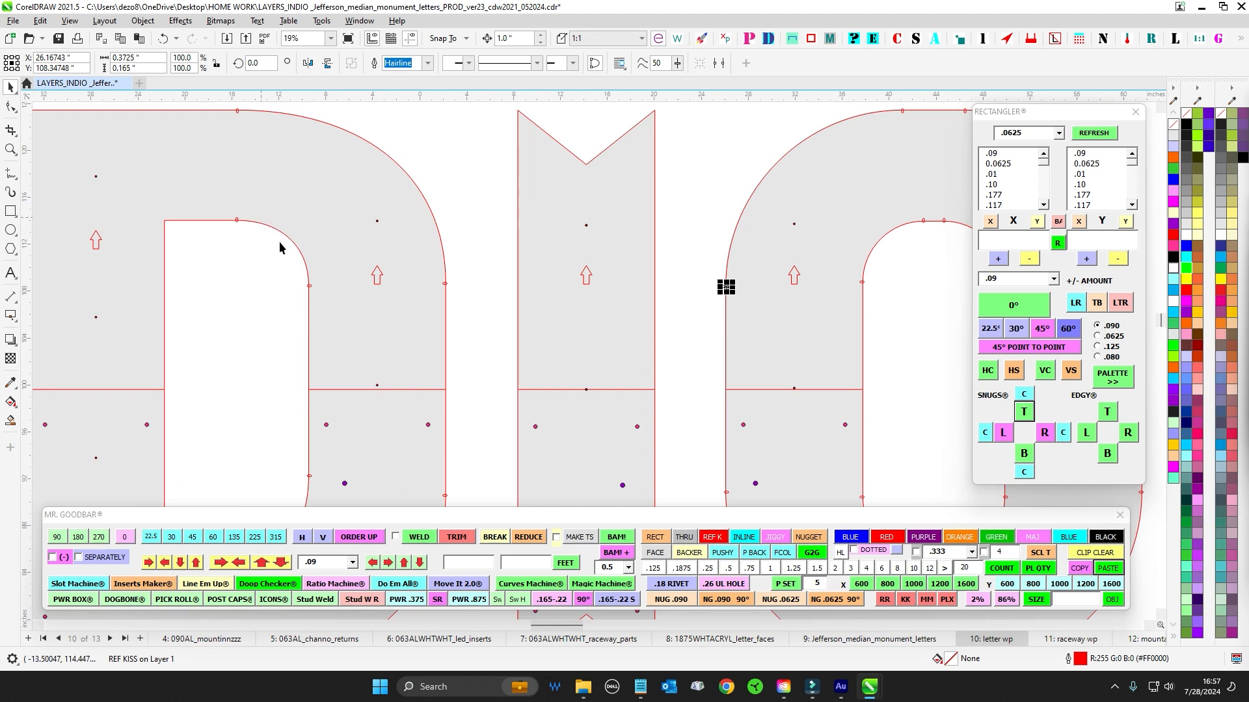
pyautogui.scroll(-7, 279, 248)
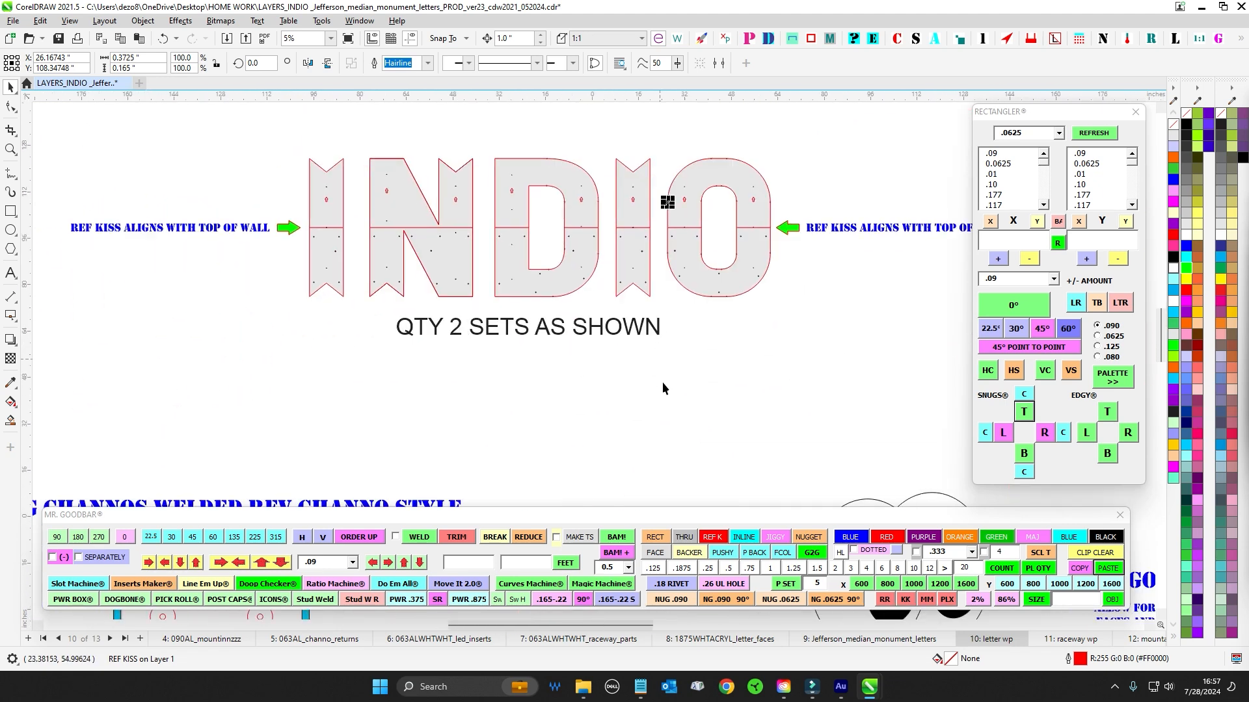
# Find the yellow INDIO layout with the bend lines and select its HVAC STEEZ BABY BENDS heading.
pyautogui.scroll(-6, 662, 384)
pyautogui.moveTo(734, 445); pyautogui.dragTo(576, 274)
pyautogui.moveTo(737, 351); pyautogui.dragTo(603, 248)
pyautogui.scroll(3, 602, 247)
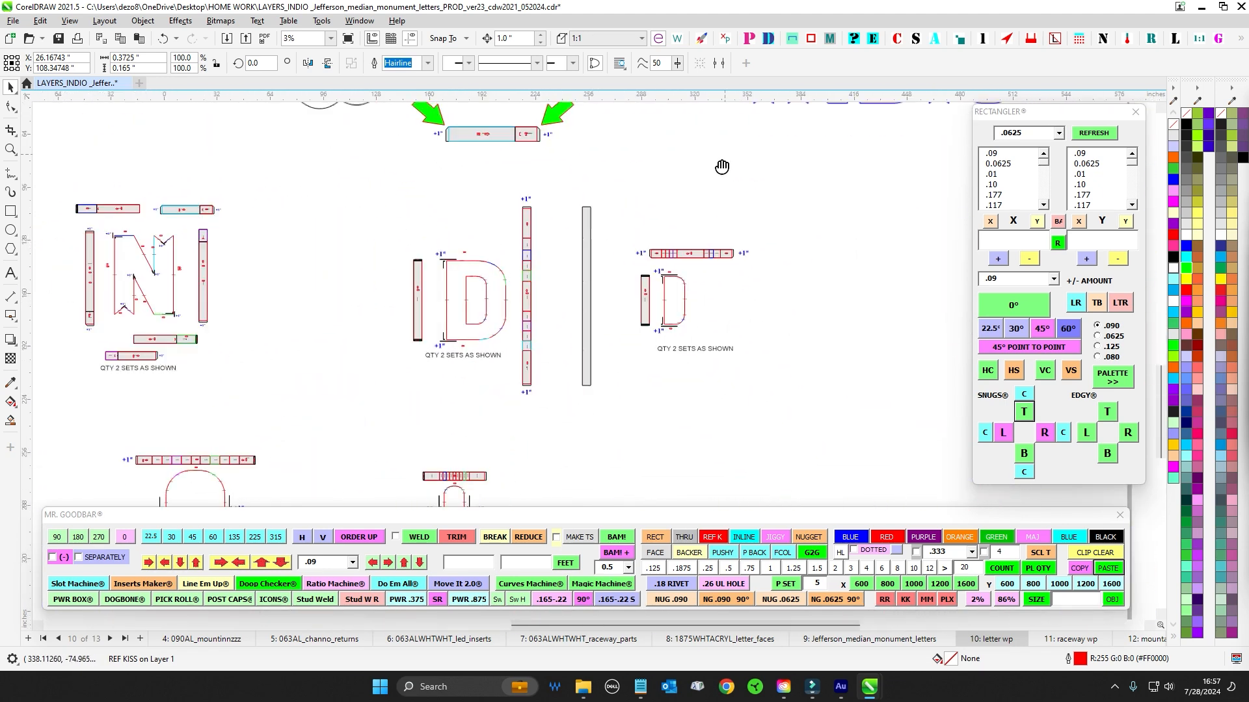
pyautogui.scroll(-1, 517, 282)
pyautogui.moveTo(722, 166); pyautogui.dragTo(560, 444)
pyautogui.moveTo(480, 207); pyautogui.dragTo(516, 315)
pyautogui.scroll(5, 516, 314)
pyautogui.moveTo(433, 270); pyautogui.dragTo(441, 109)
pyautogui.moveTo(406, 168); pyautogui.dragTo(402, 270)
pyautogui.moveTo(459, 177); pyautogui.dragTo(376, 224)
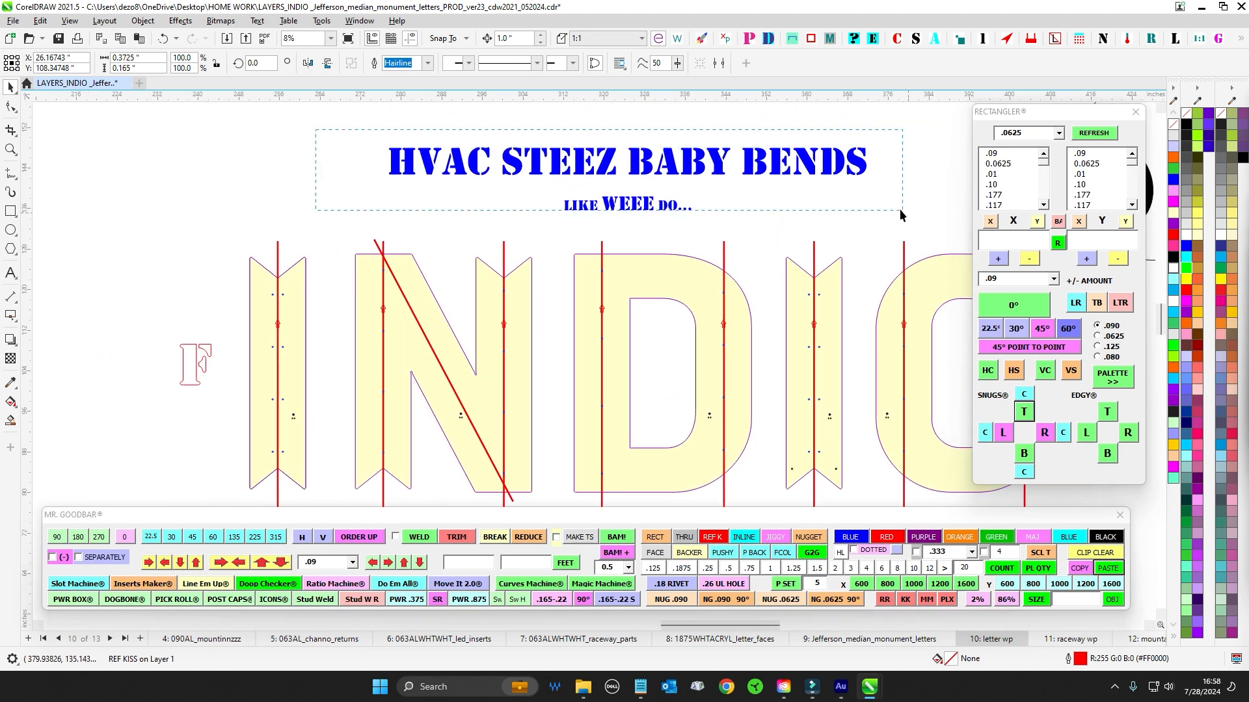
pyautogui.scroll(-1, 901, 209)
pyautogui.moveTo(901, 210); pyautogui.dragTo(597, 162)
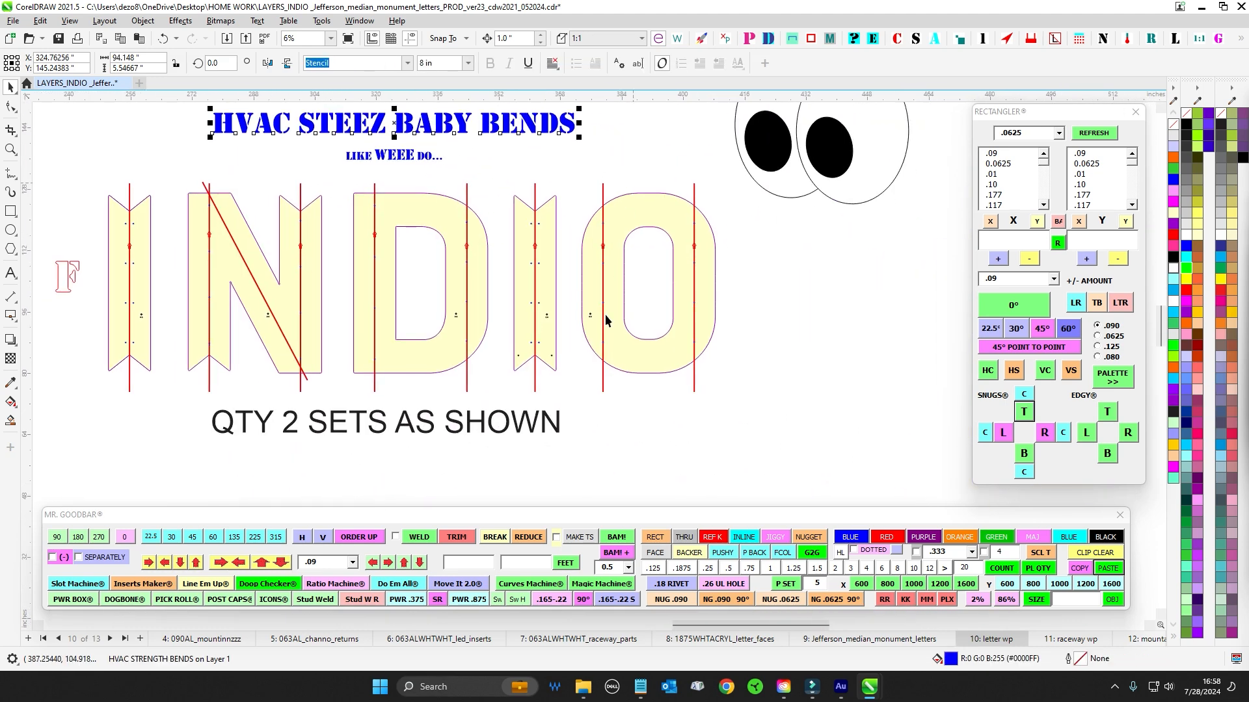
# Examine the red bend lines crossing the yellow letters I, N and D.
pyautogui.scroll(1, 705, 315)
pyautogui.moveTo(332, 282); pyautogui.dragTo(670, 255)
pyautogui.scroll(2, 534, 197)
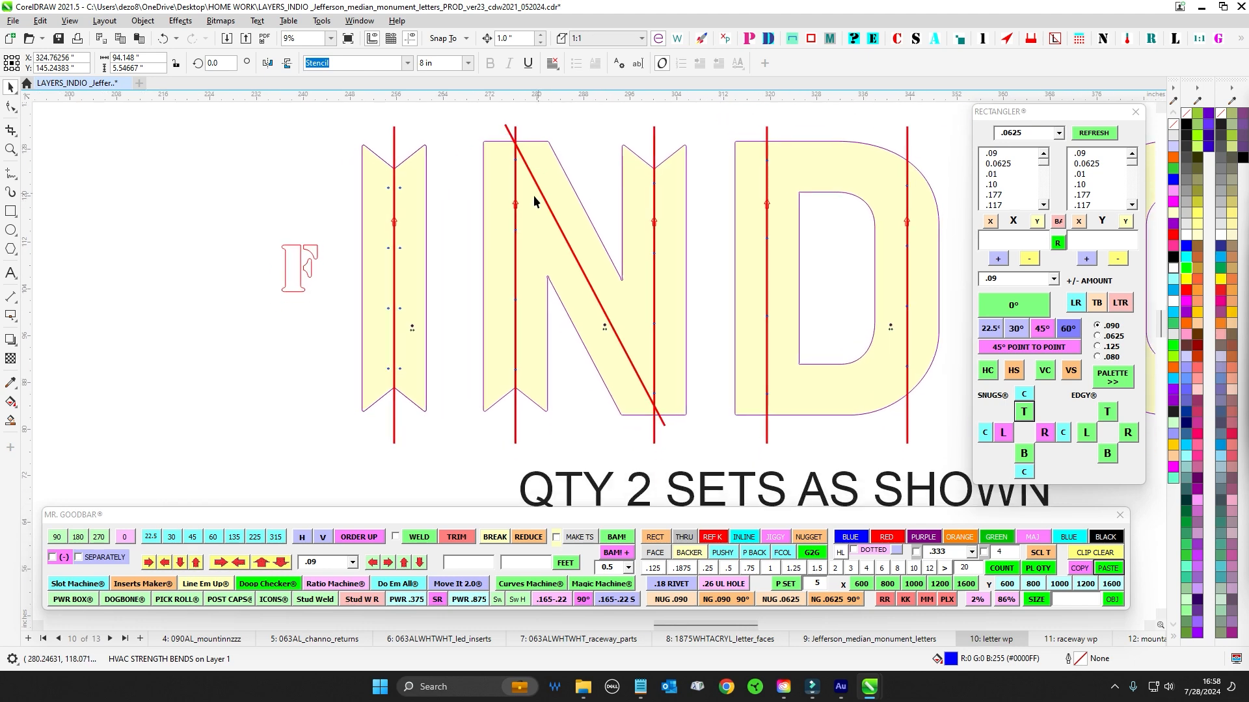
pyautogui.scroll(-3, 519, 222)
pyautogui.scroll(-2, 631, 416)
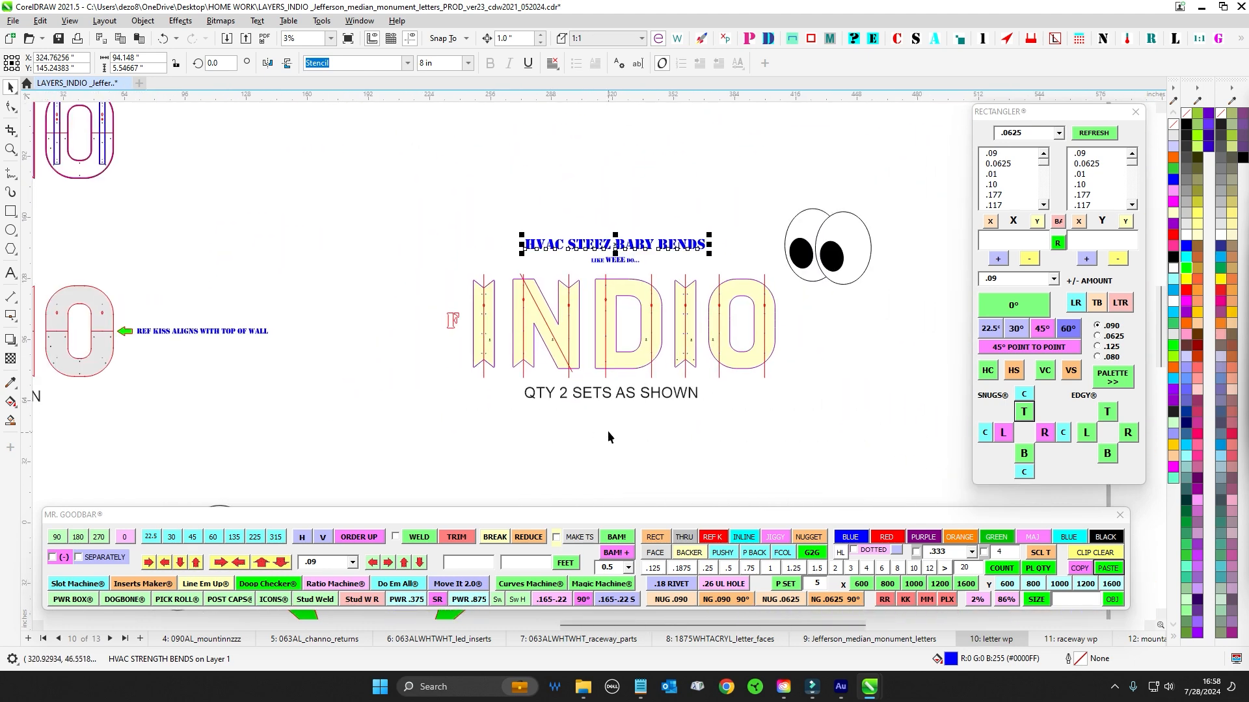
# Select the marks along the bend lines of the yellow letter I and both upright strokes of the N in turn.
pyautogui.scroll(3, 507, 256)
pyautogui.scroll(-2, 410, 156)
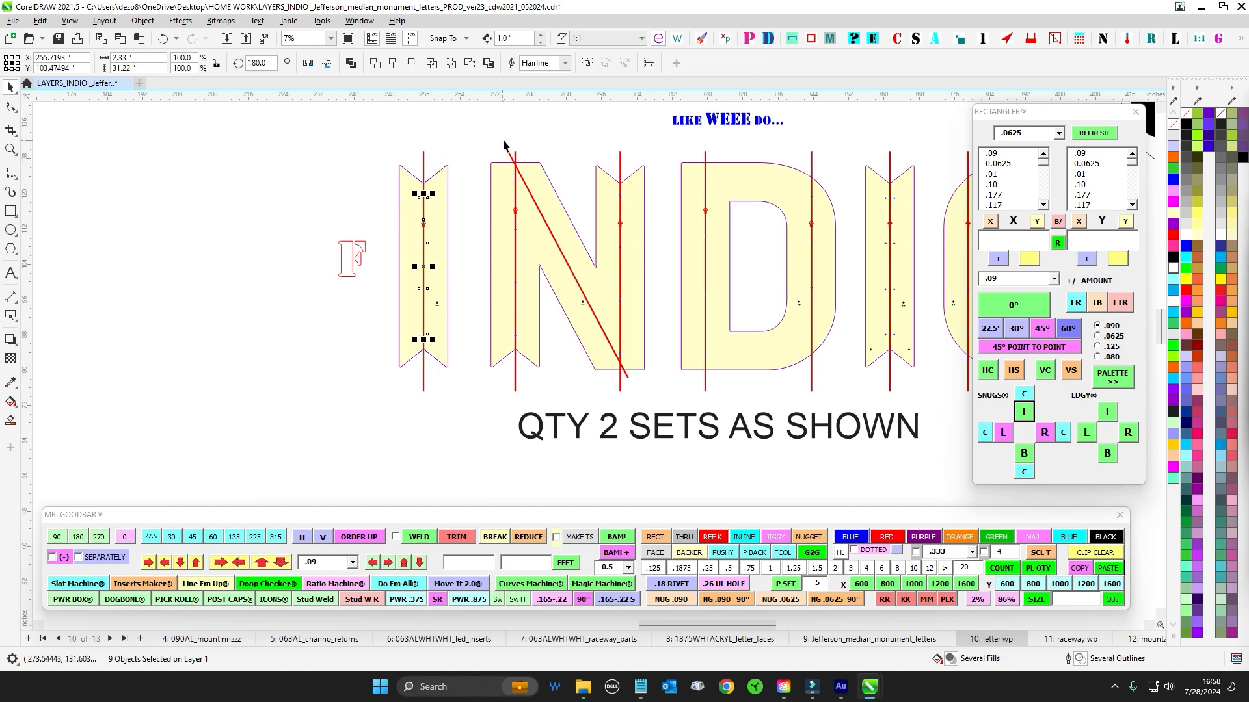
pyautogui.moveTo(500, 141); pyautogui.dragTo(529, 411)
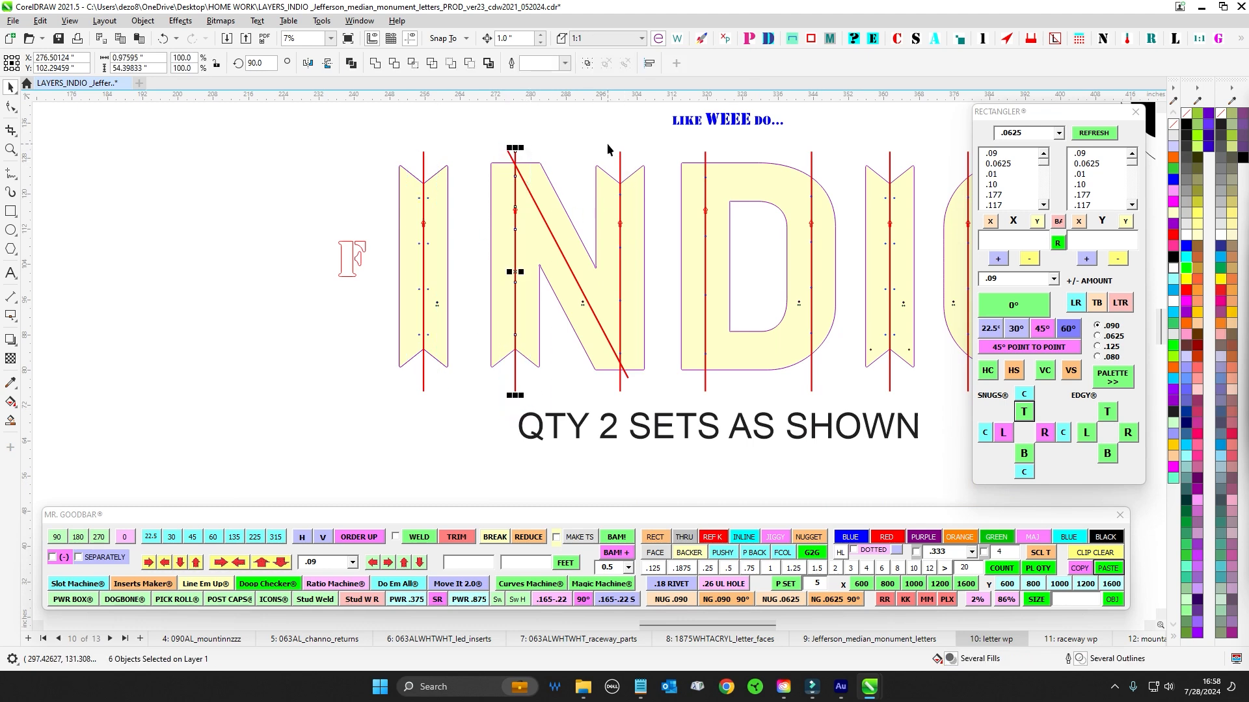
pyautogui.moveTo(607, 144); pyautogui.dragTo(634, 389)
# Inspect the drilled raceway strips beside the drill drawing and select the B label on the letter I's blue-outlined strip.
pyautogui.scroll(-4, 670, 377)
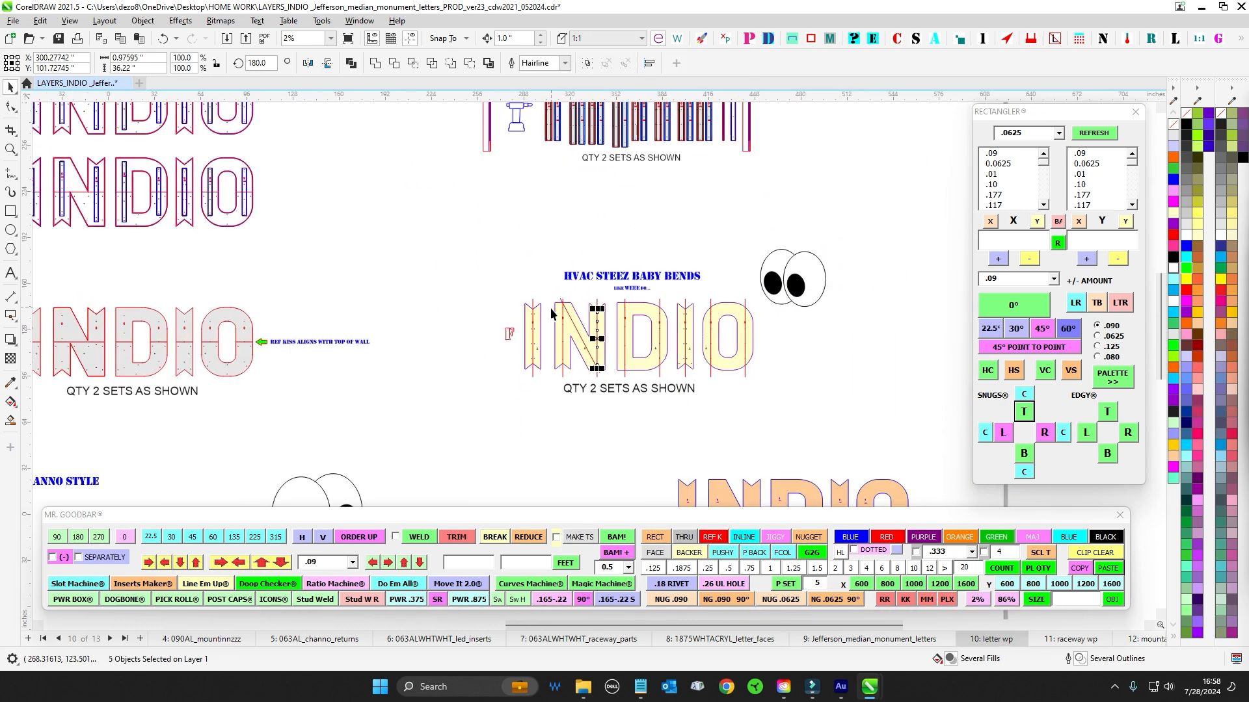
pyautogui.scroll(1, 551, 314)
pyautogui.scroll(3, 592, 206)
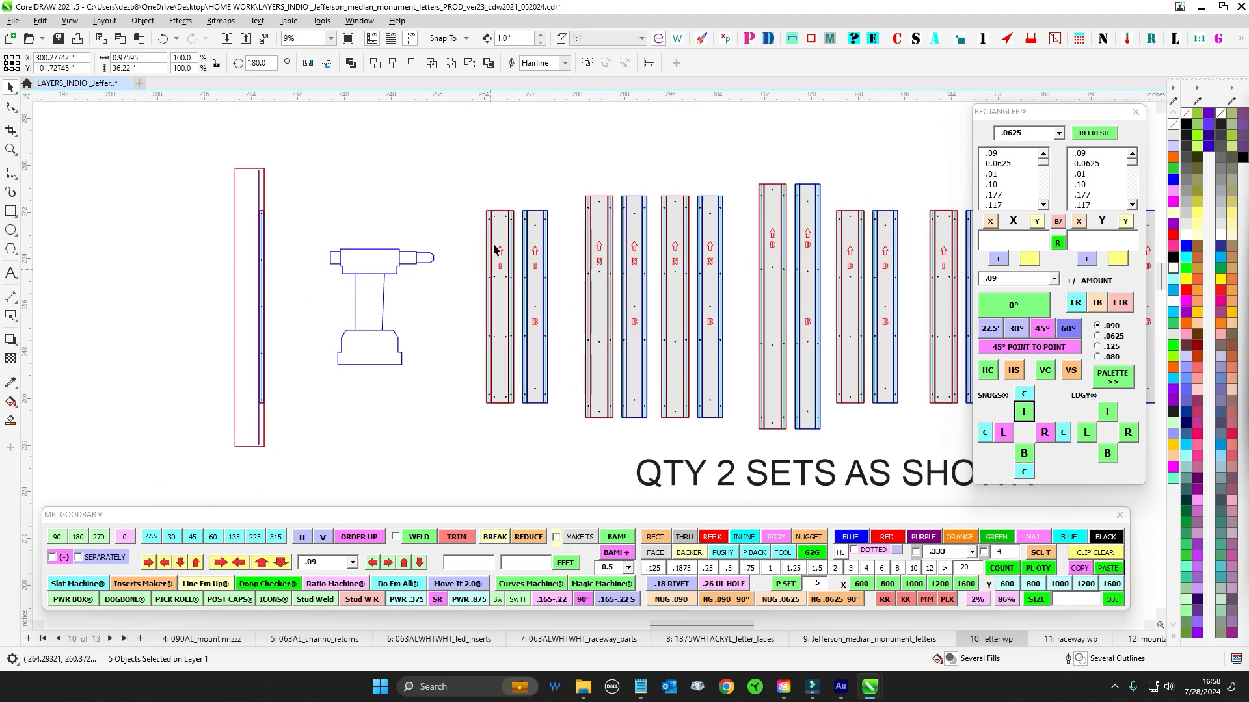
pyautogui.scroll(2, 565, 310)
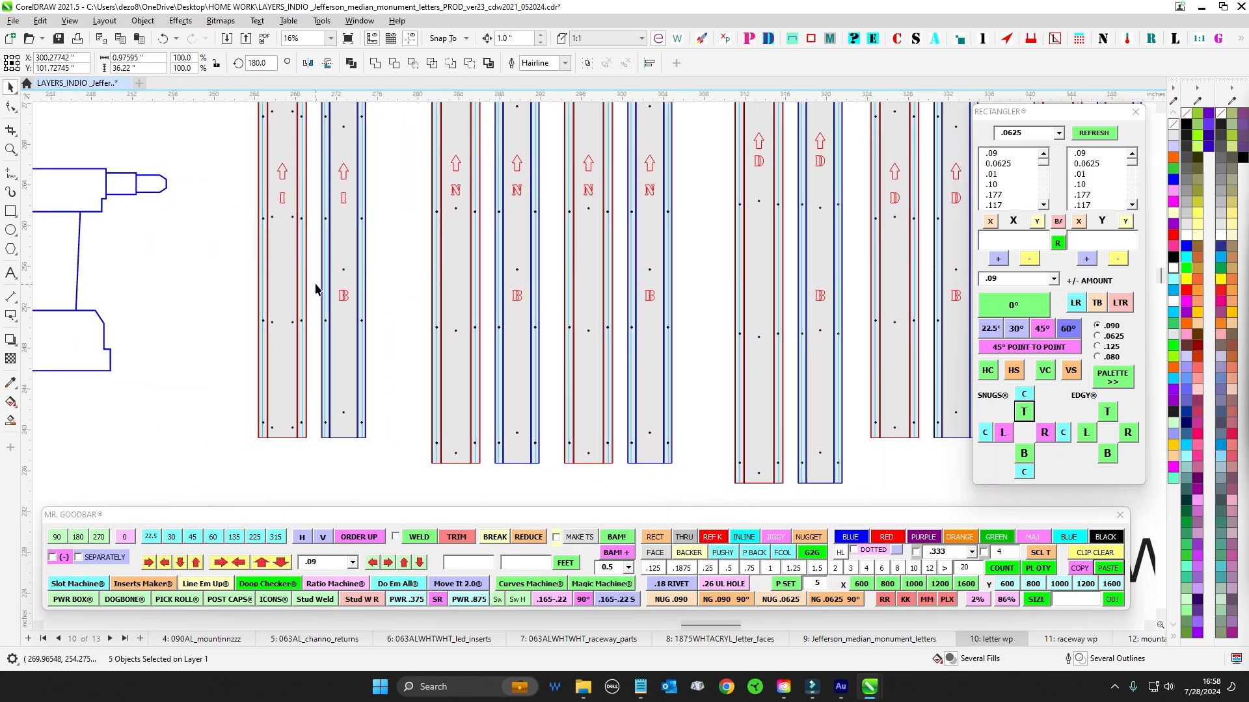
pyautogui.moveTo(397, 305); pyautogui.dragTo(397, 305)
pyautogui.scroll(-3, 396, 304)
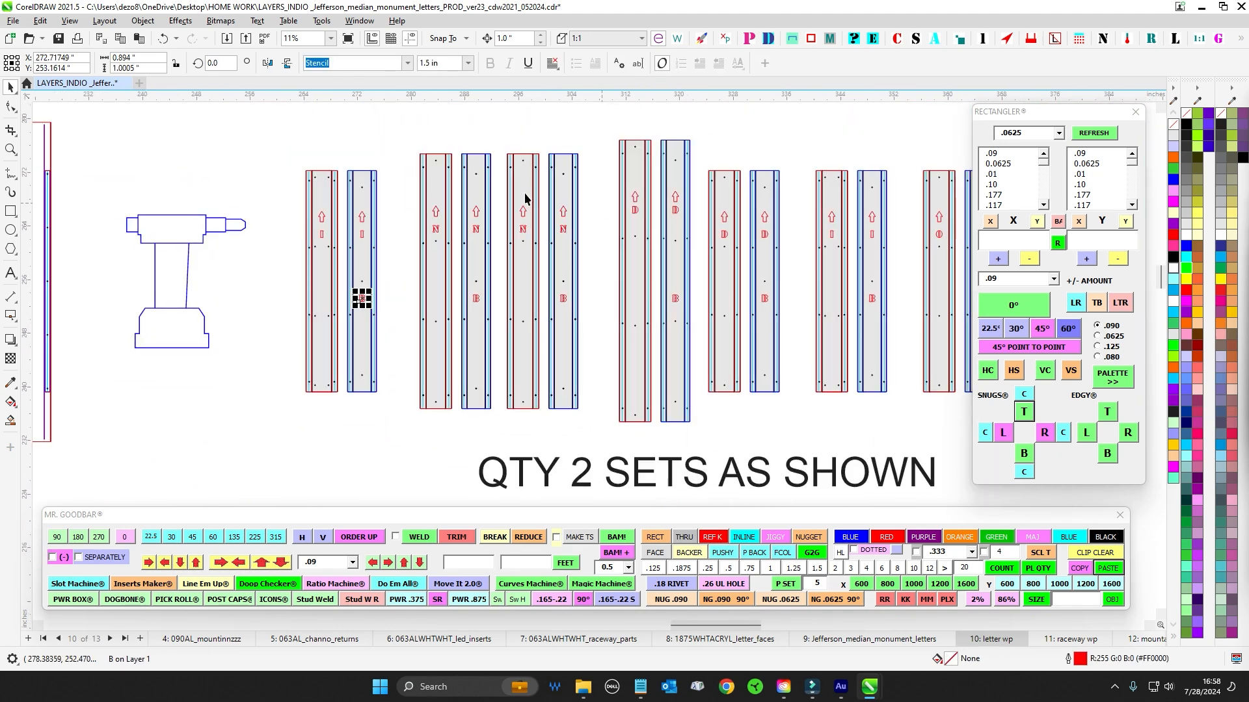
# Find the grey INDIO letters marked REF KISS ALIGNS WITH TOP OF WALL and select the set with its quantity note.
pyautogui.scroll(2, 499, 172)
pyautogui.scroll(-3, 527, 467)
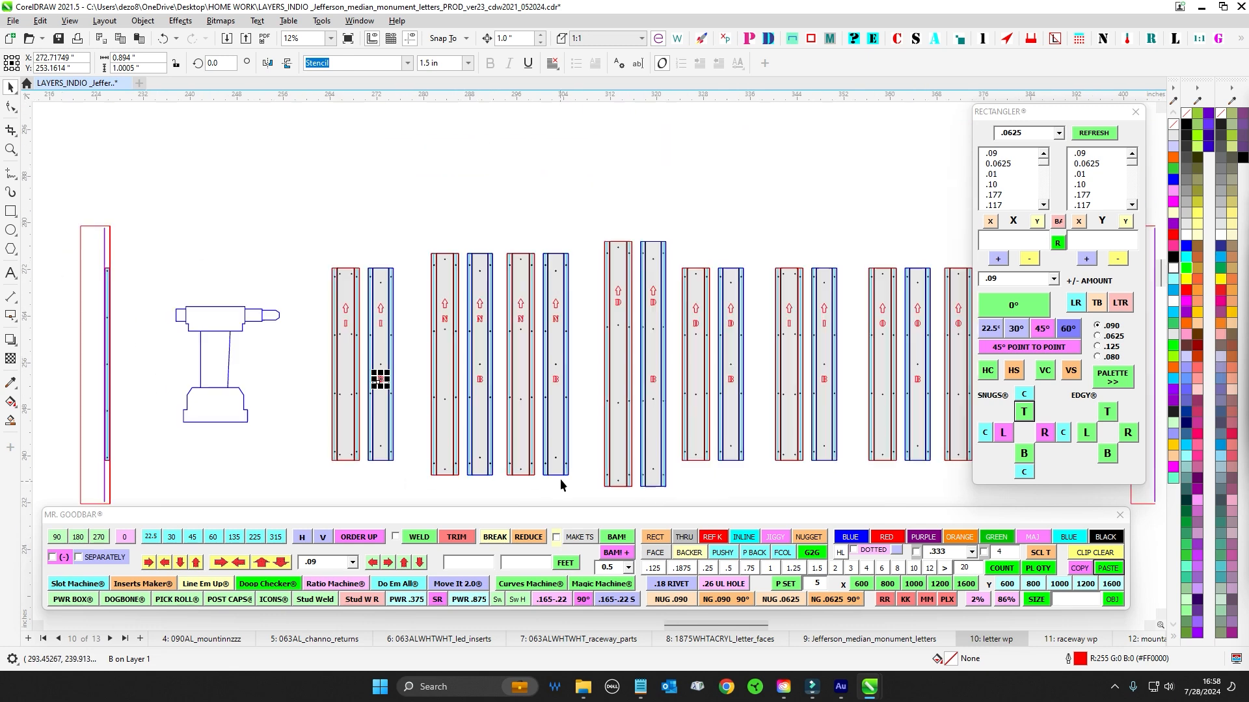
pyautogui.moveTo(221, 388); pyautogui.dragTo(847, 155)
pyautogui.moveTo(667, 416); pyautogui.dragTo(868, 55)
pyautogui.scroll(2, 614, 156)
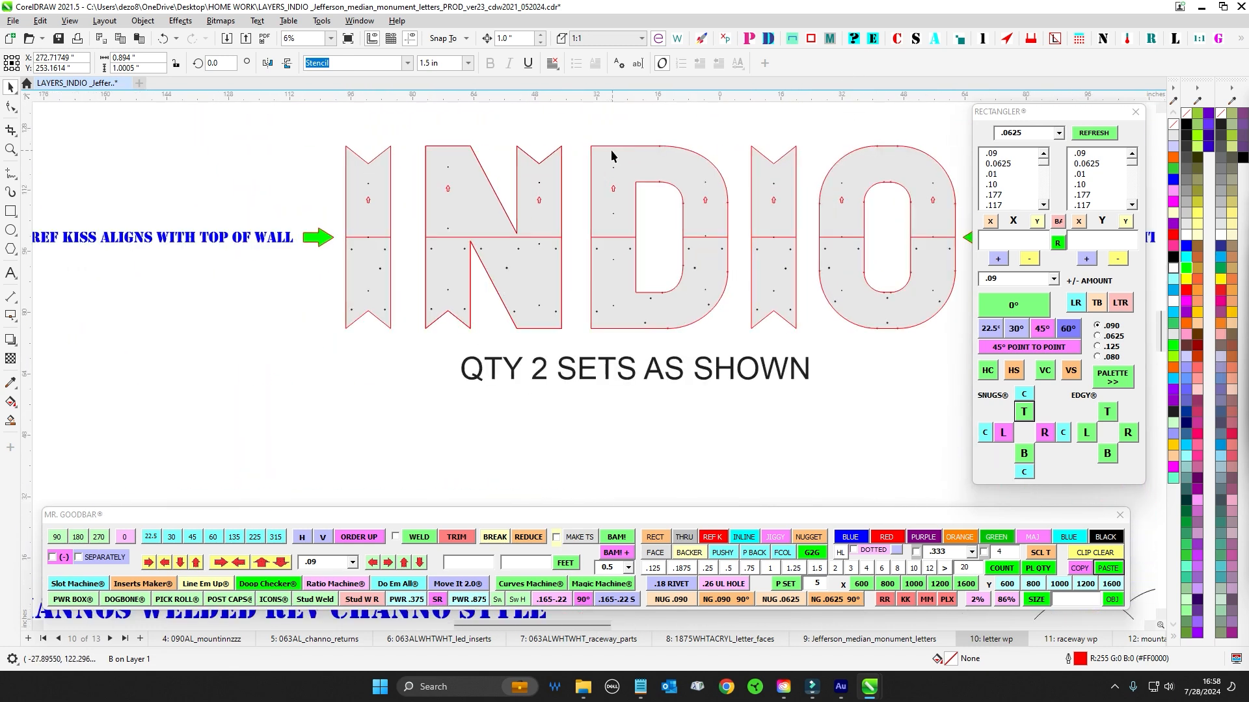
pyautogui.scroll(-2, 611, 365)
pyautogui.moveTo(698, 414); pyautogui.dragTo(703, 431)
pyautogui.scroll(-1, 703, 431)
pyautogui.moveTo(748, 209); pyautogui.dragTo(694, 99)
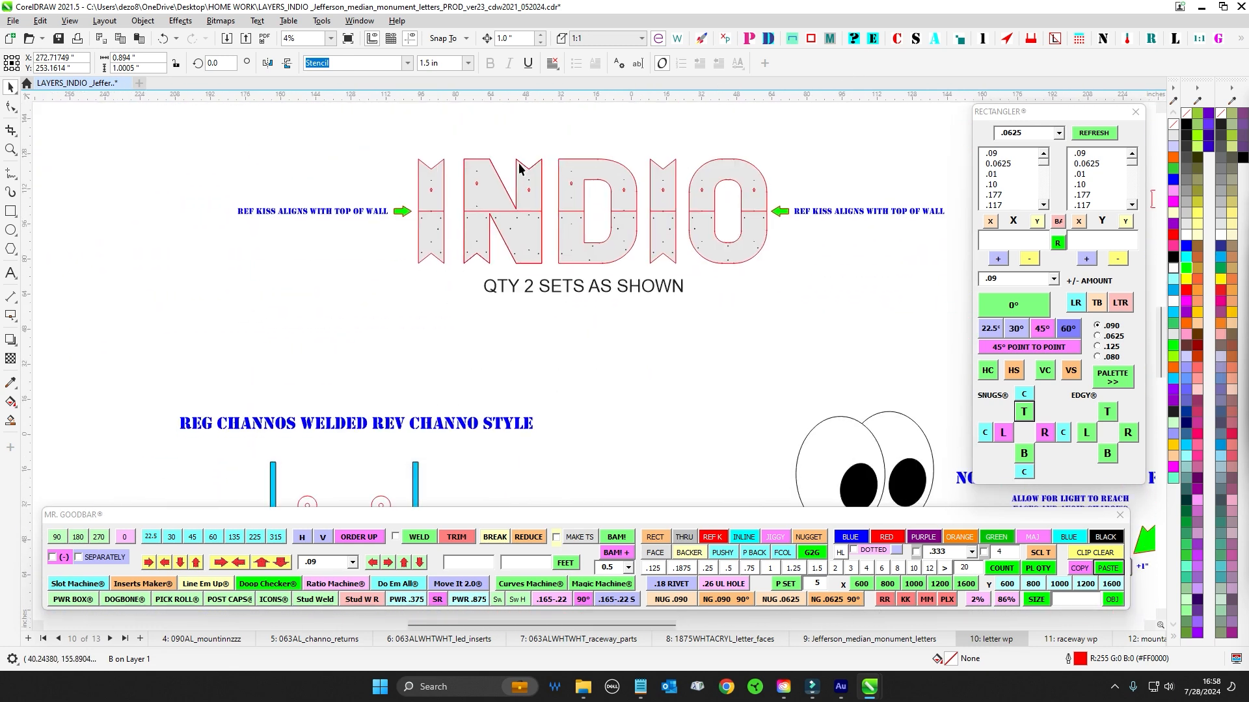
pyautogui.scroll(-2, 449, 153)
pyautogui.moveTo(396, 143); pyautogui.dragTo(739, 277)
# Compare the grey INDIO letters with the outlined layout above and select the grey letter D with its holes.
pyautogui.scroll(-1, 740, 275)
pyautogui.moveTo(772, 198); pyautogui.dragTo(737, 302)
pyautogui.scroll(3, 651, 188)
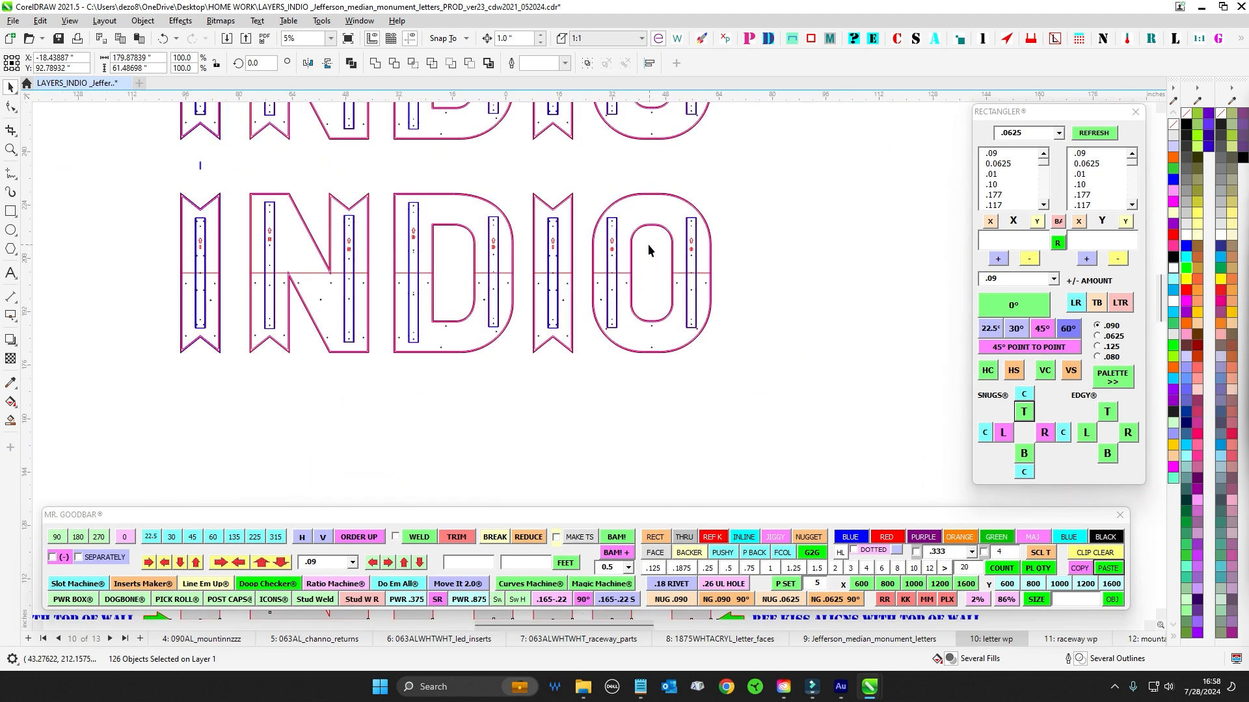
pyautogui.scroll(-4, 663, 312)
pyautogui.scroll(2, 666, 312)
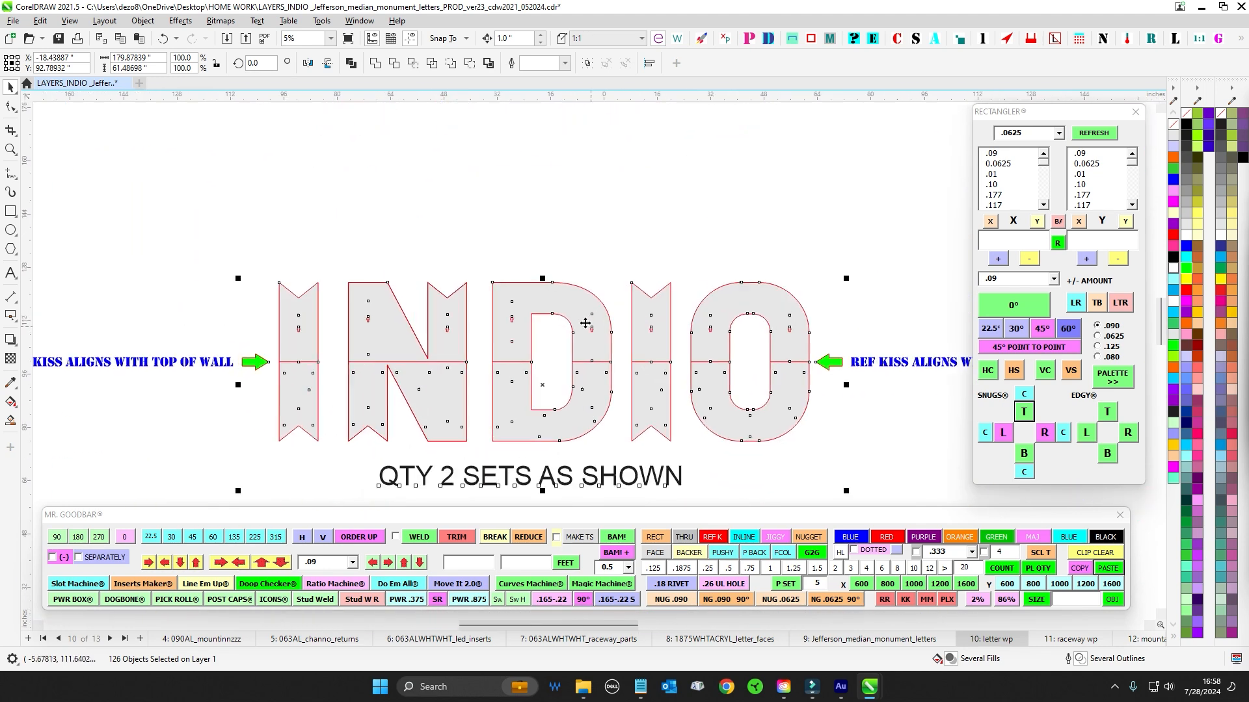
pyautogui.scroll(-1, 454, 285)
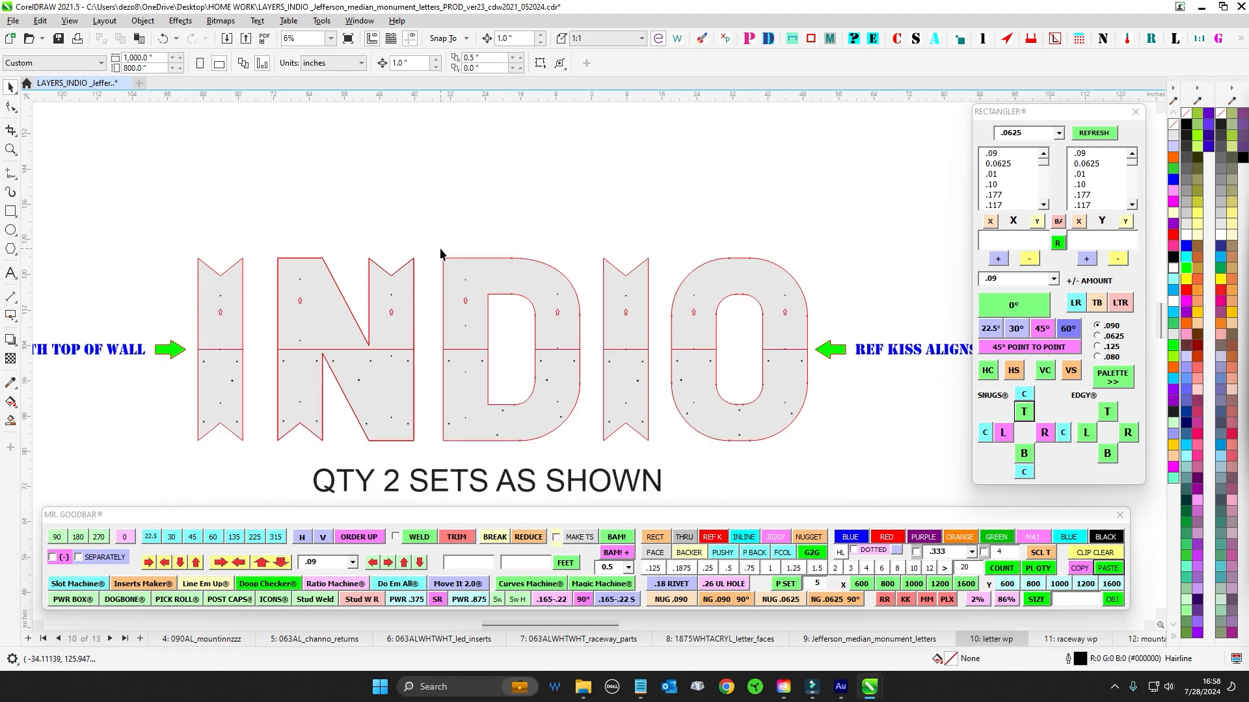
pyautogui.moveTo(446, 257); pyautogui.dragTo(586, 452)
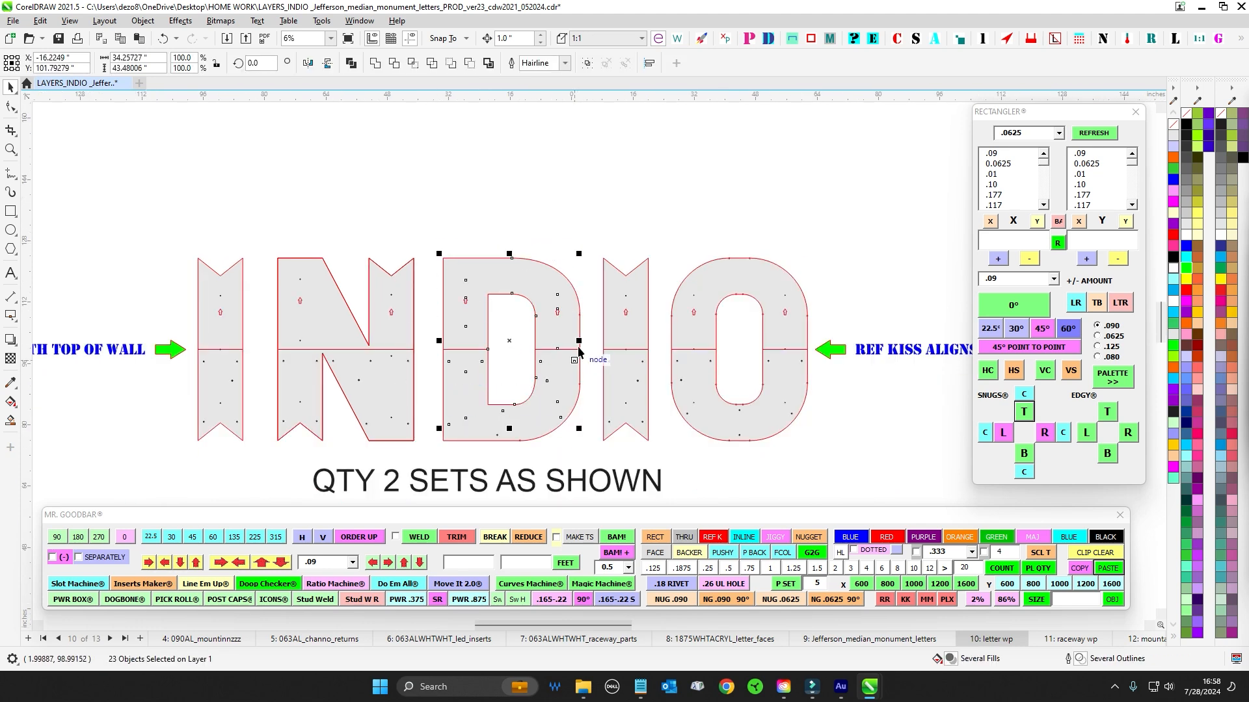
pyautogui.click(471, 178)
# Examine the vertical raceway strips overlaid on the two outlined INDIO layouts.
pyautogui.scroll(-3, 490, 256)
pyautogui.moveTo(508, 117); pyautogui.dragTo(500, 291)
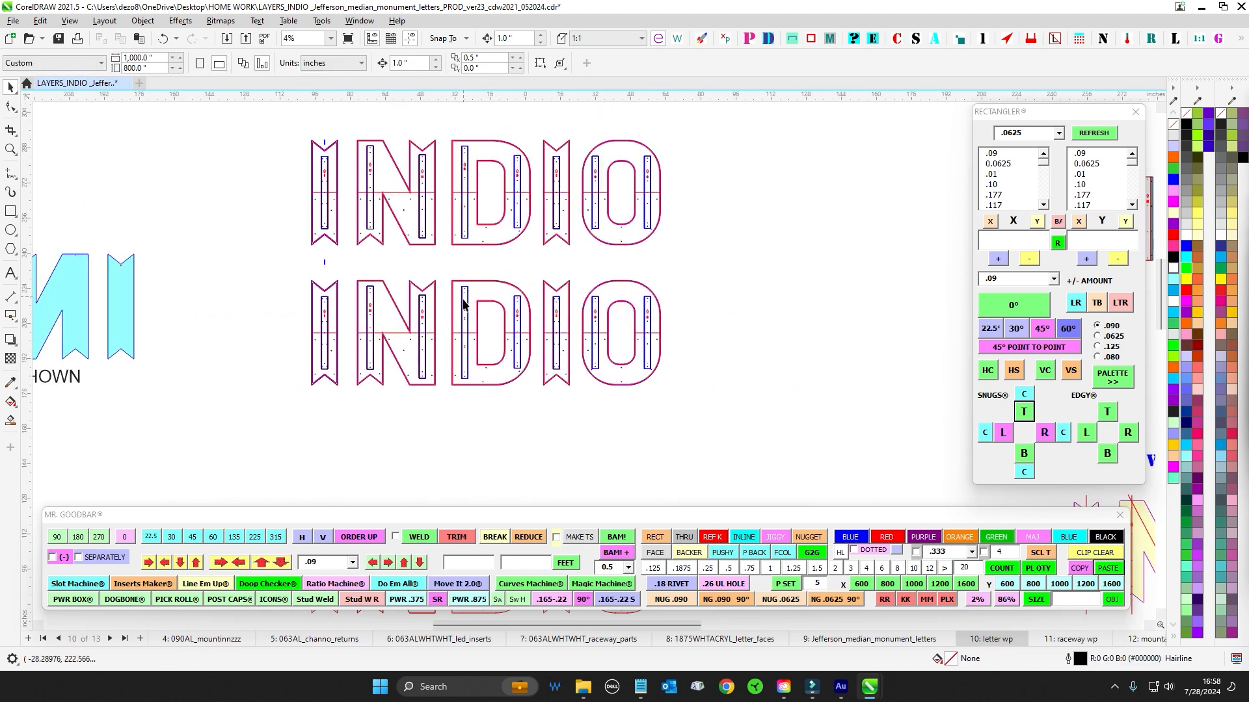
pyautogui.scroll(1, 463, 304)
pyautogui.scroll(-1, 825, 276)
pyautogui.moveTo(828, 276); pyautogui.dragTo(778, 338)
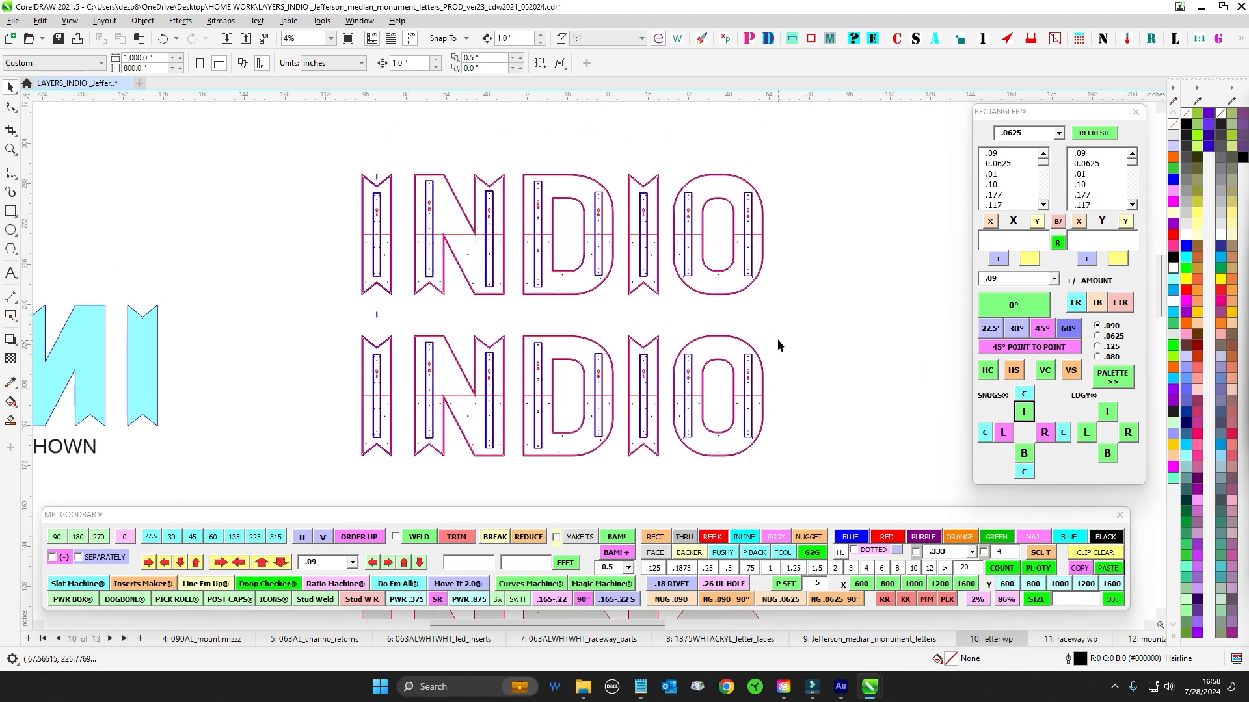
# Return to the drilled raceway strips and select the thin purple rectangle inside the tall red outline beside the last strip.
pyautogui.scroll(-1, 787, 332)
pyautogui.moveTo(843, 395); pyautogui.dragTo(678, 222)
pyautogui.moveTo(793, 359); pyautogui.dragTo(676, 302)
pyautogui.scroll(2, 733, 208)
pyautogui.scroll(-2, 768, 243)
pyautogui.moveTo(765, 136); pyautogui.dragTo(466, 197)
pyautogui.scroll(1, 689, 179)
pyautogui.scroll(1, 637, 324)
pyautogui.scroll(2, 642, 237)
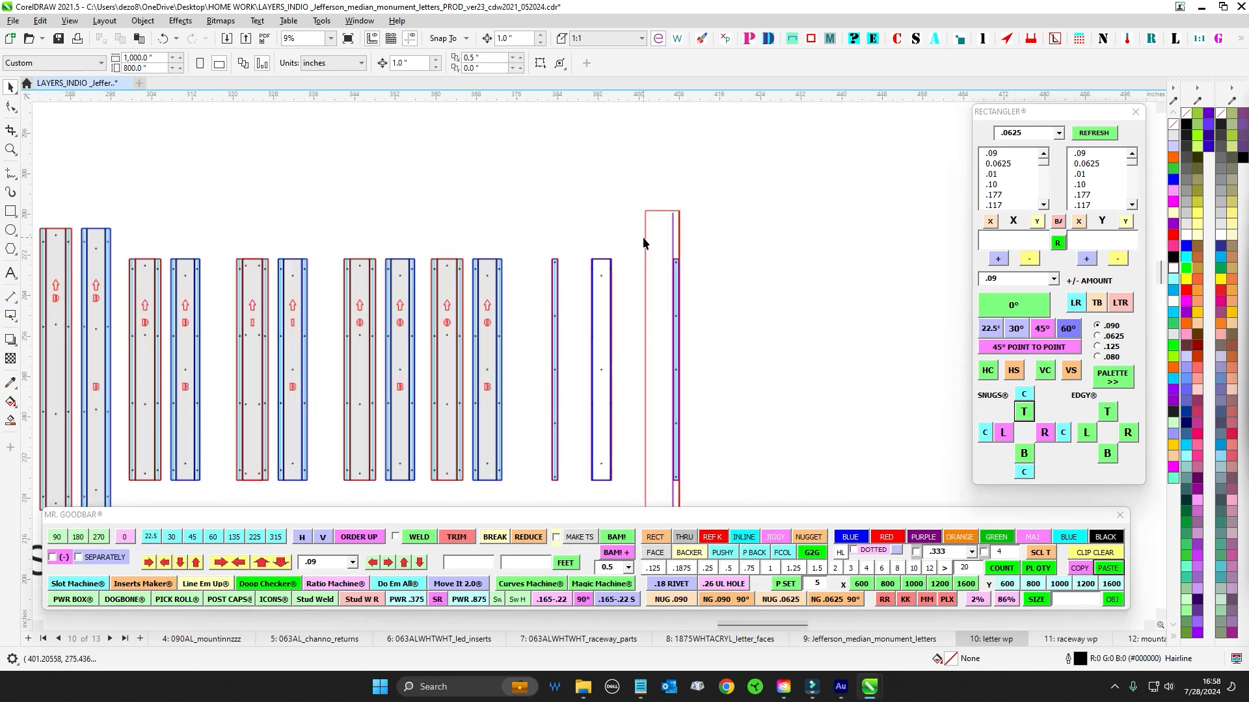
pyautogui.scroll(1, 678, 222)
pyautogui.click(681, 221)
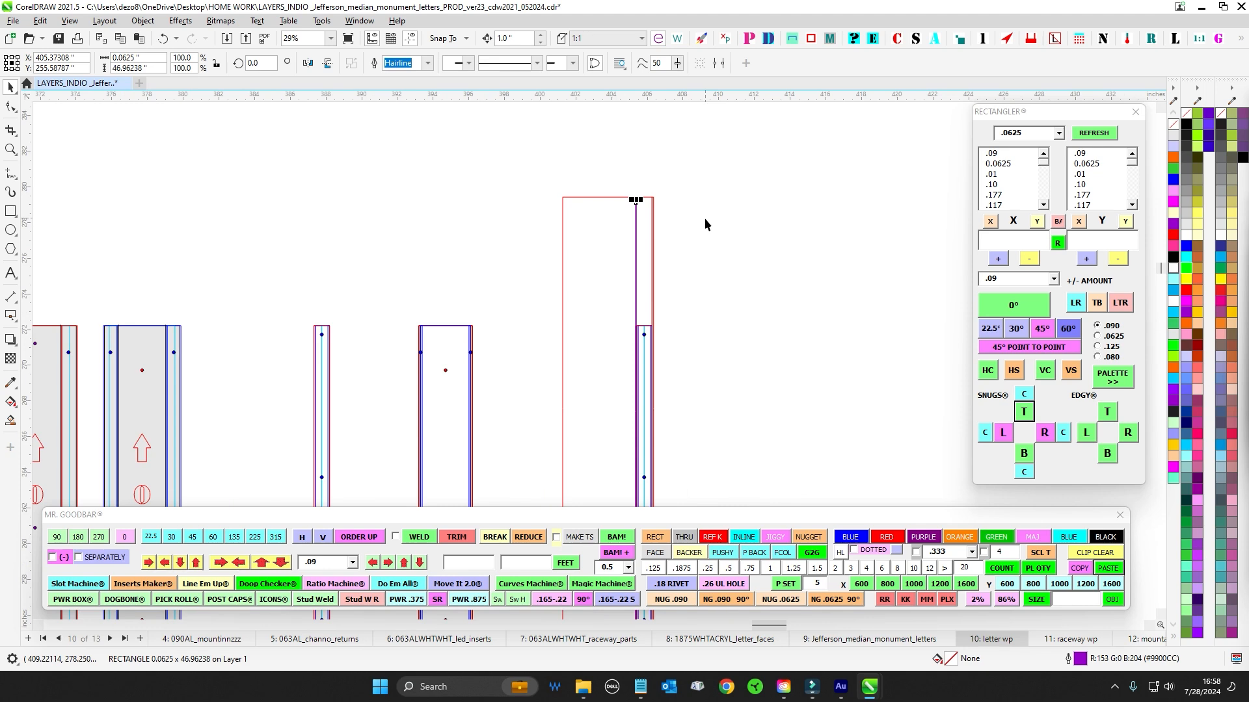
# Select the grouped narrow drilled strip inside the tall red outline and inspect its position against the return edge.
pyautogui.scroll(-1, 726, 295)
pyautogui.click(642, 352)
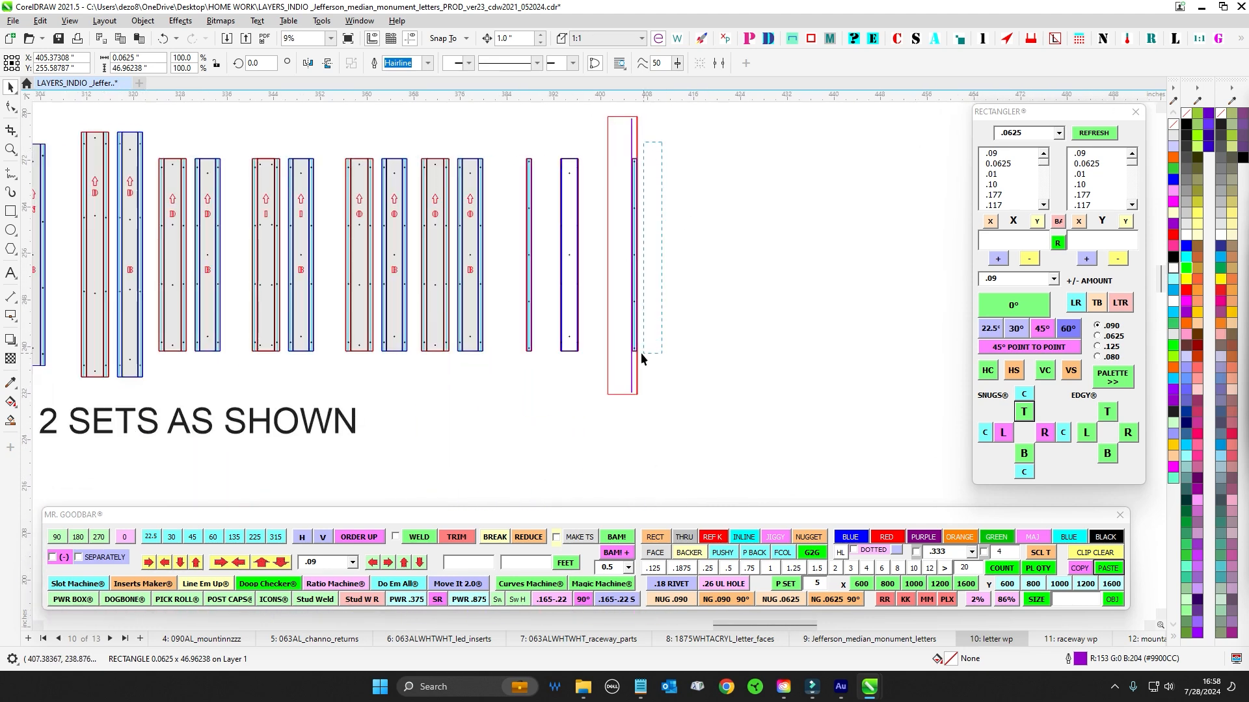
pyautogui.scroll(1, 666, 177)
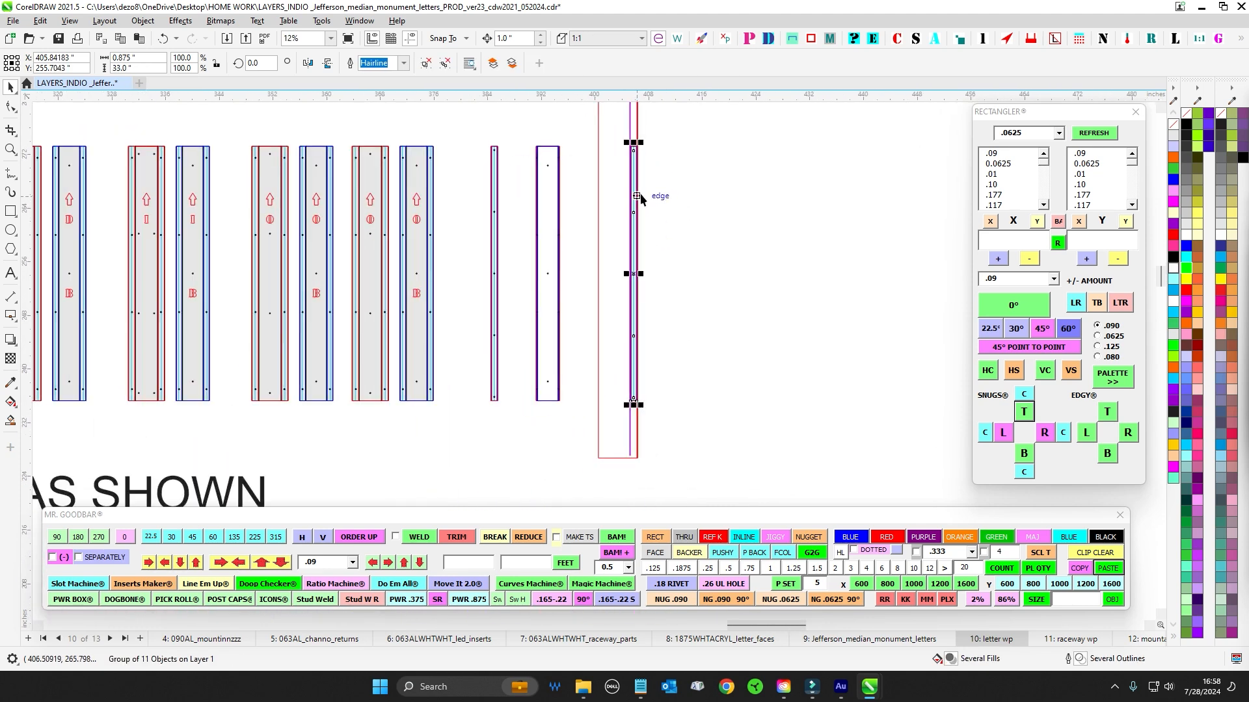
pyautogui.scroll(-3, 666, 177)
pyautogui.scroll(-3, 683, 328)
pyautogui.scroll(6, 659, 202)
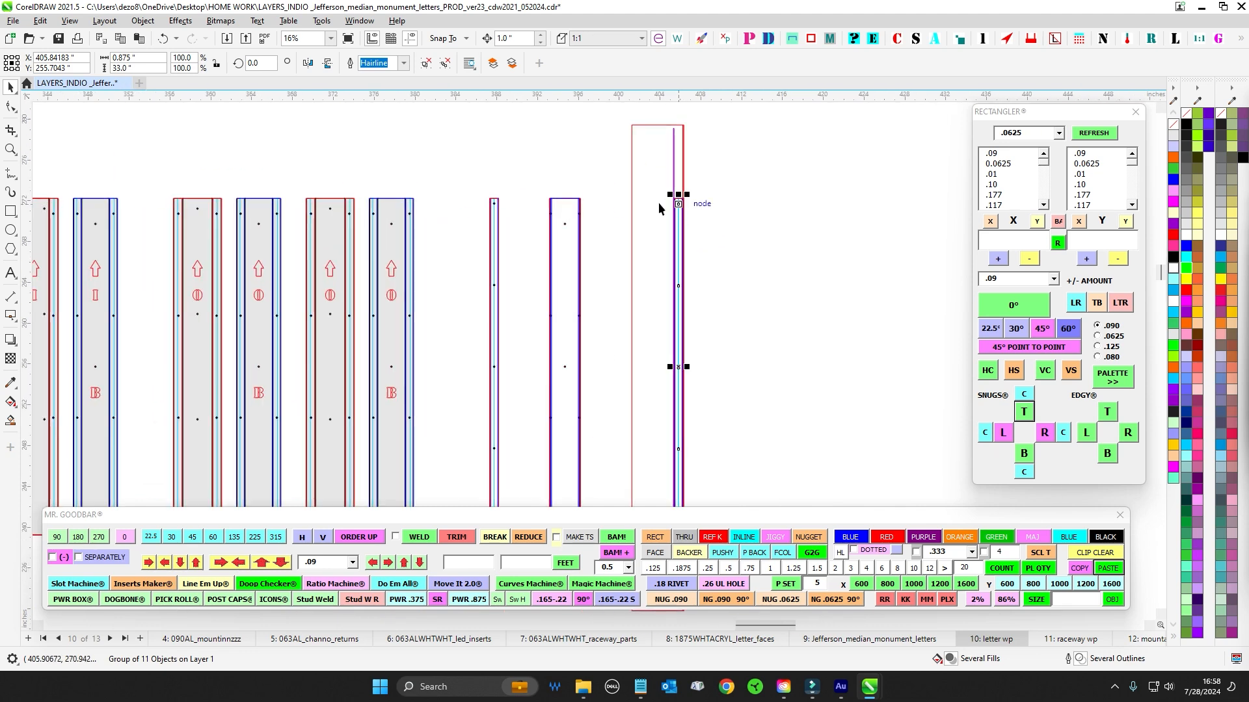
# Select the drilled strip together with the thin vertical rectangles inside the tall red outline.
pyautogui.scroll(-1, 612, 304)
pyautogui.moveTo(610, 299); pyautogui.dragTo(354, 195)
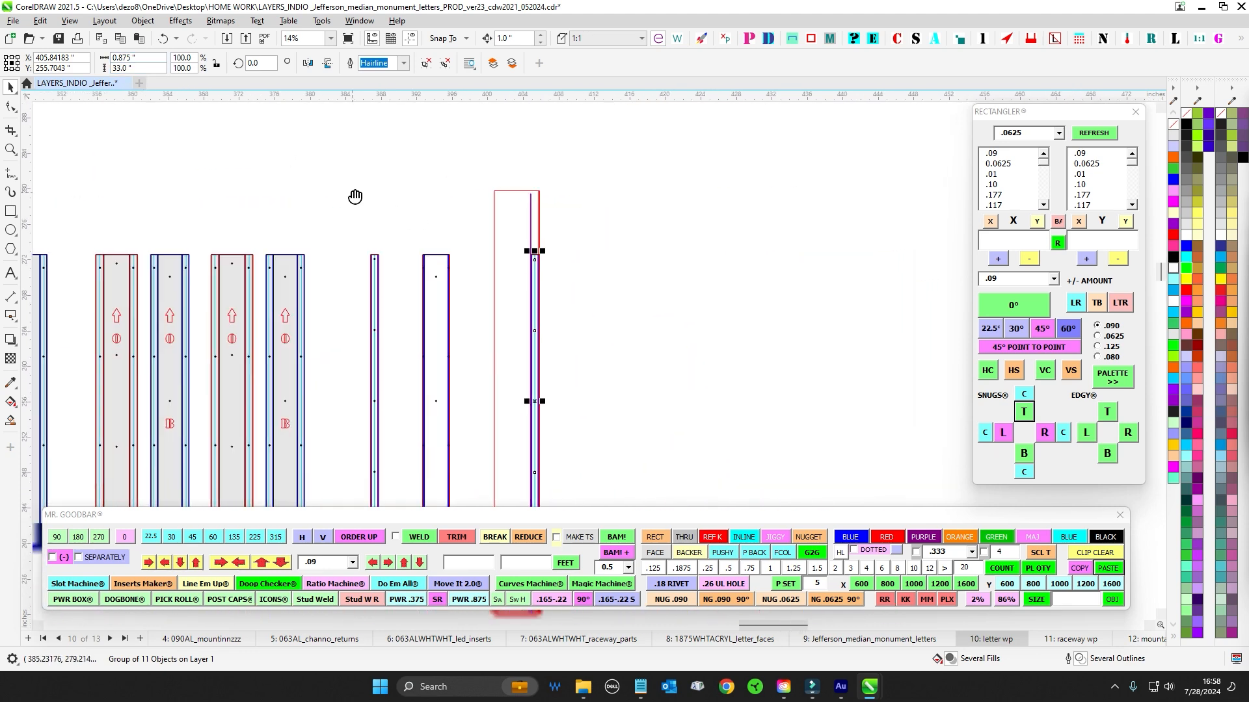
pyautogui.scroll(-1, 650, 197)
pyautogui.moveTo(569, 167); pyautogui.dragTo(646, 483)
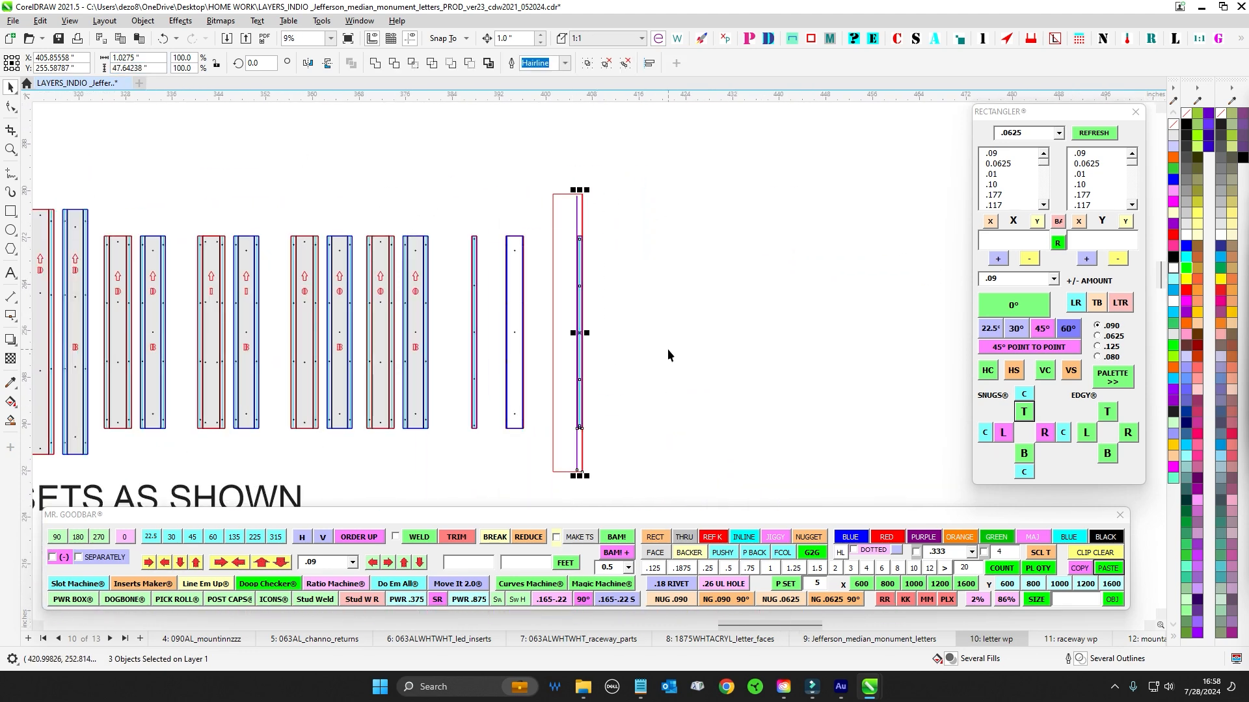
# Survey the whole letter wp page, from the raceway strips and bend layout to the welded channel and notch notes.
pyautogui.moveTo(667, 355); pyautogui.dragTo(702, 358)
pyautogui.scroll(-2, 675, 279)
pyautogui.moveTo(676, 281); pyautogui.dragTo(692, 153)
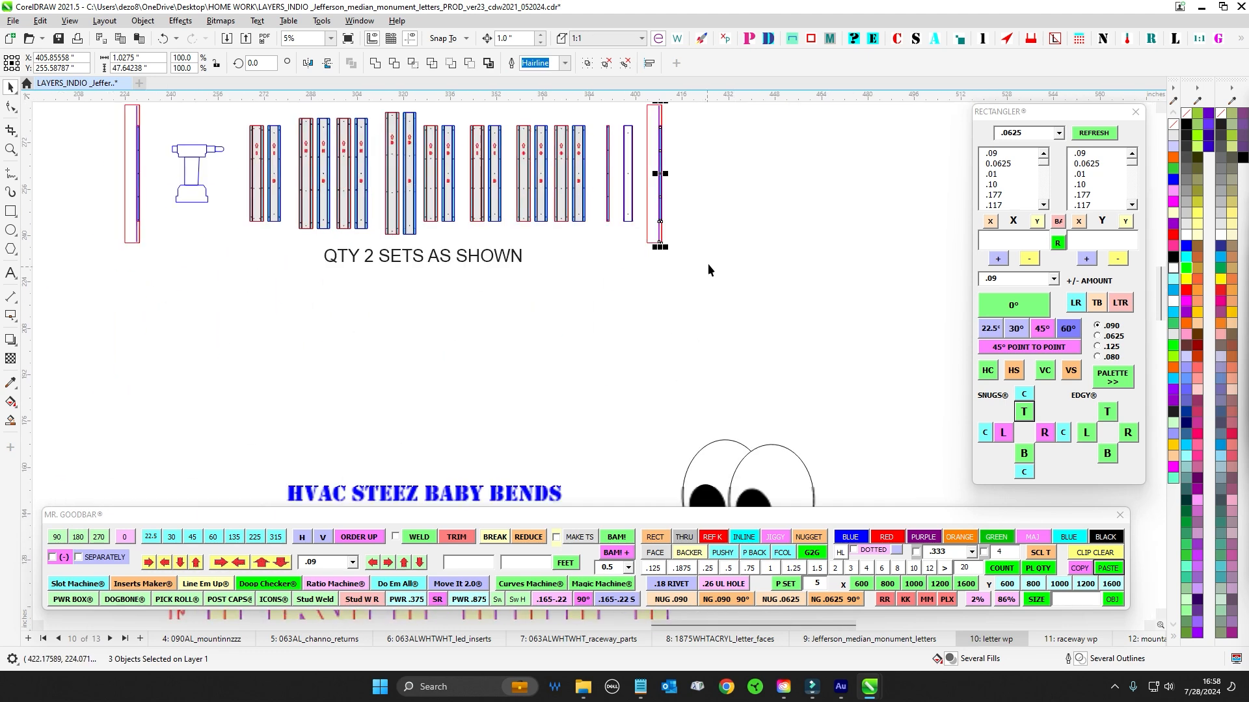
pyautogui.scroll(-1, 665, 366)
pyautogui.moveTo(664, 366); pyautogui.dragTo(637, 138)
pyautogui.moveTo(742, 407); pyautogui.dragTo(763, 120)
pyautogui.moveTo(509, 366); pyautogui.dragTo(826, 262)
pyautogui.scroll(-1, 820, 264)
pyautogui.moveTo(540, 316); pyautogui.dragTo(477, 195)
pyautogui.scroll(5, 486, 288)
pyautogui.hscroll(-2, 486, 287)
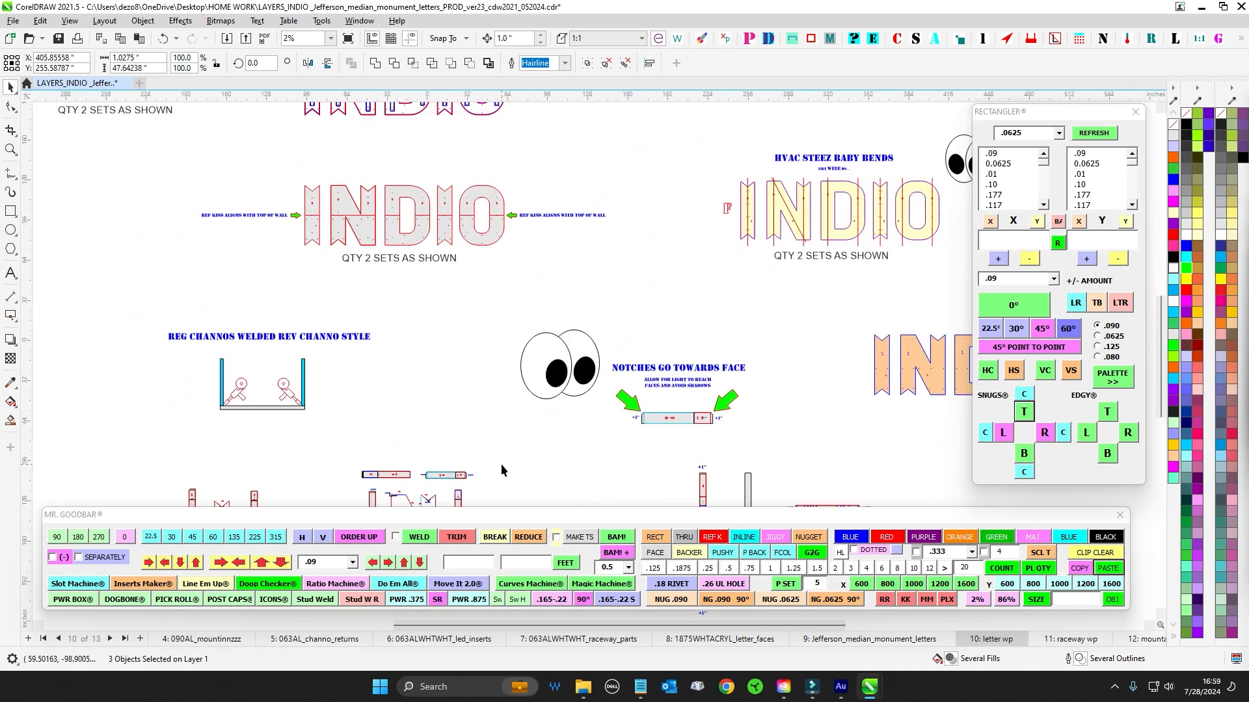
pyautogui.scroll(3, 572, 177)
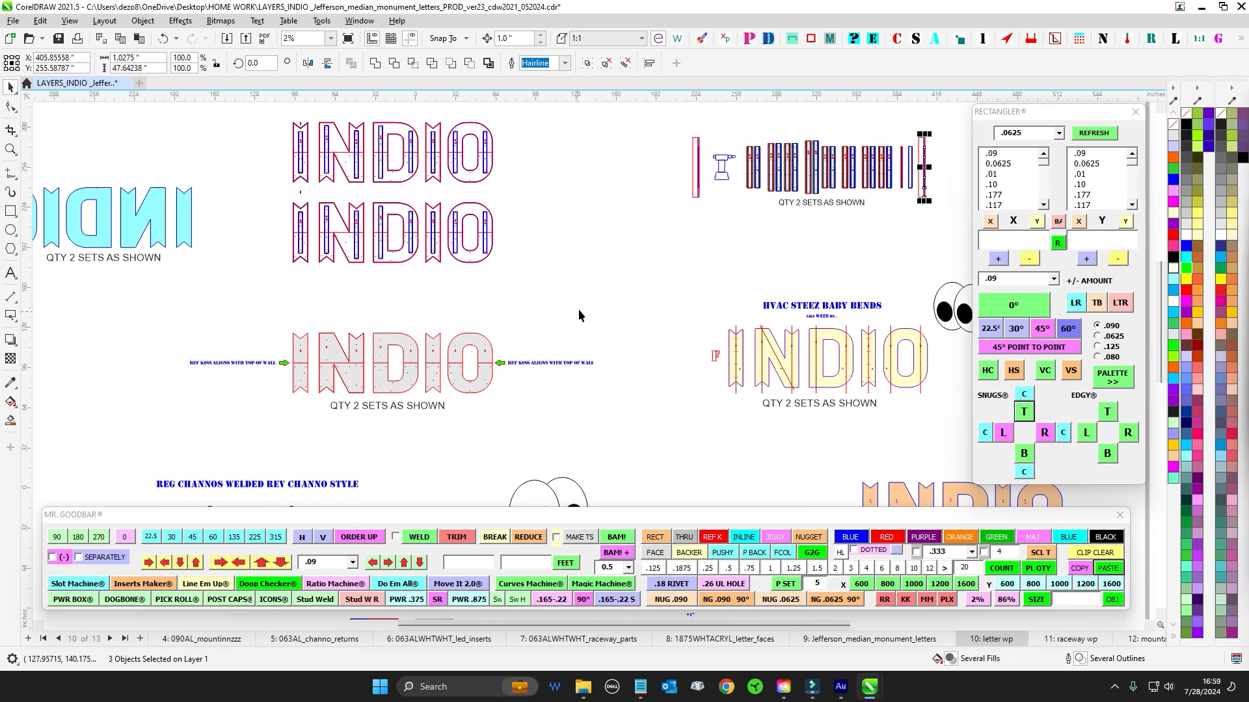
pyautogui.scroll(-1, 617, 270)
pyautogui.hscroll(-1, 618, 270)
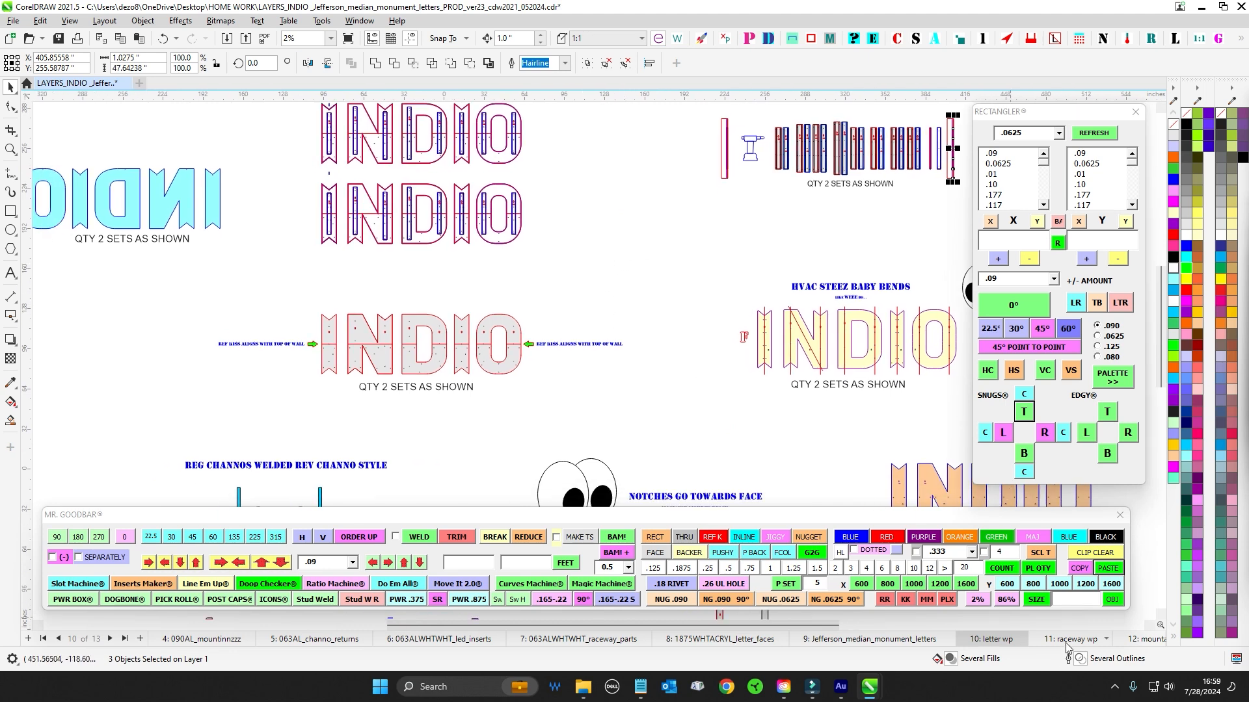
# Open the raceway wp page and examine the MK 6 SOPMOD BLOCK 3 raceway assembly and its L section parts.
pyautogui.click(1067, 641)
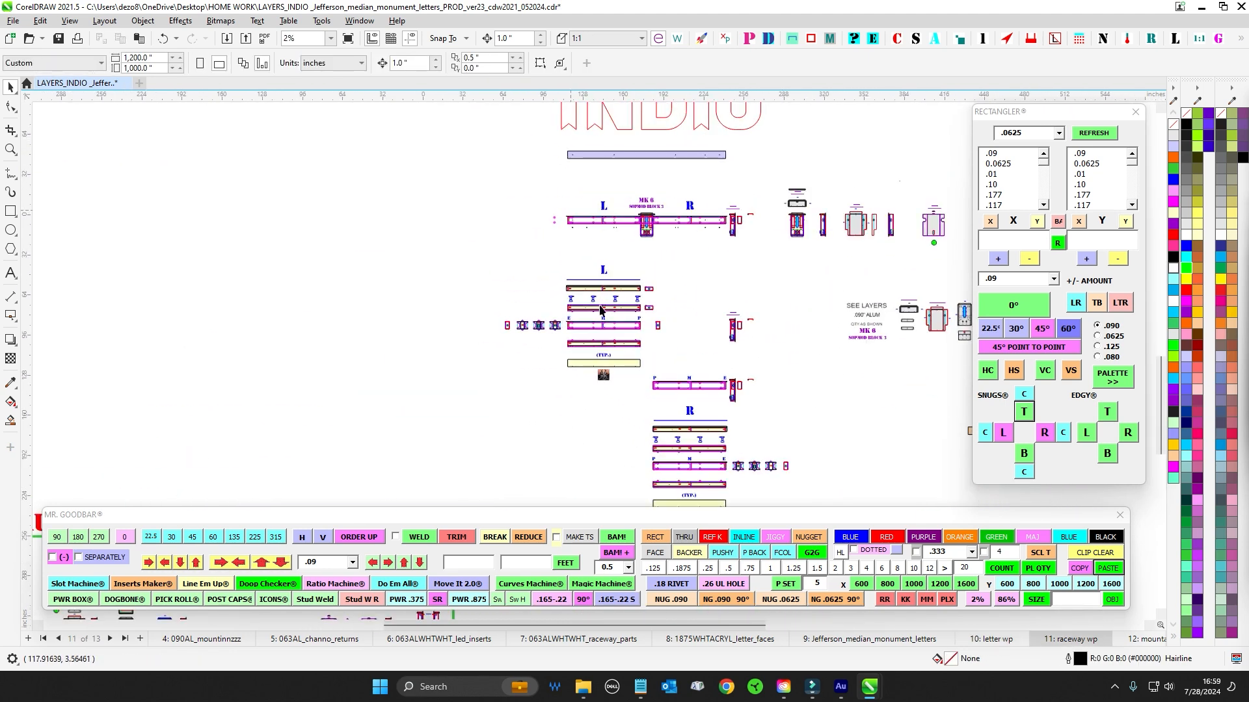
pyautogui.scroll(2, 601, 310)
pyautogui.scroll(1, 650, 356)
pyautogui.scroll(1, 482, 209)
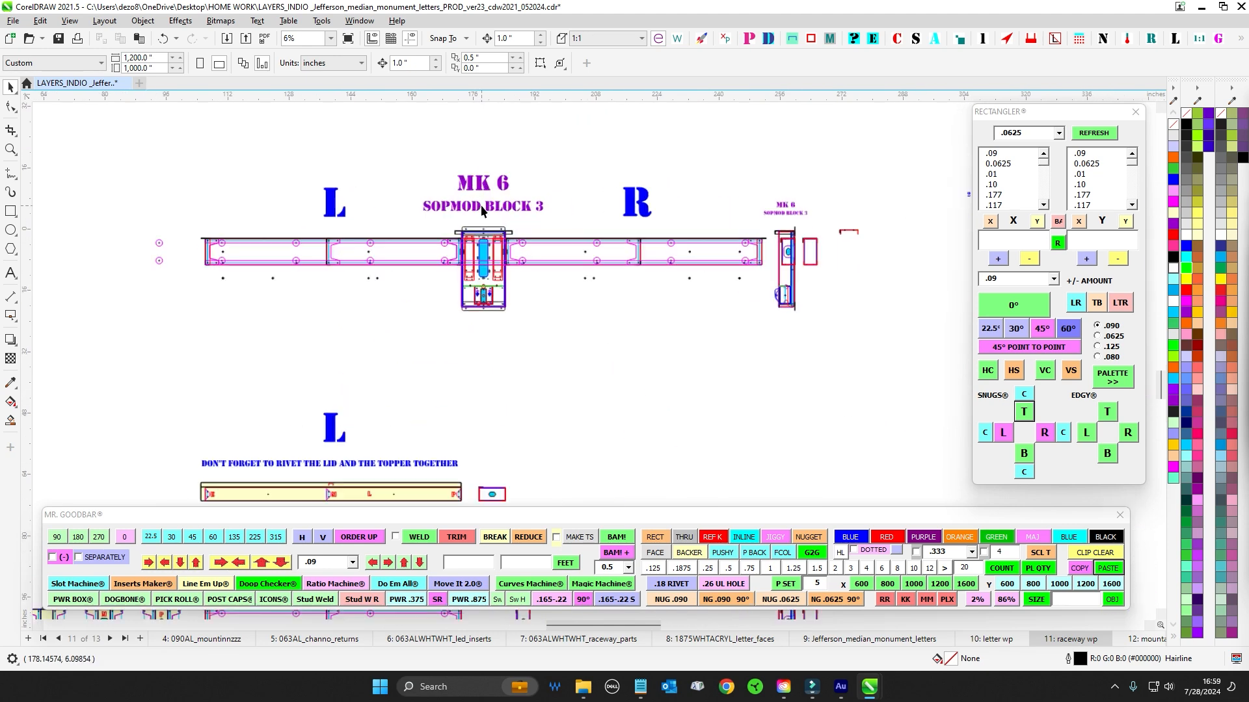
pyautogui.scroll(1, 482, 210)
pyautogui.scroll(-3, 473, 249)
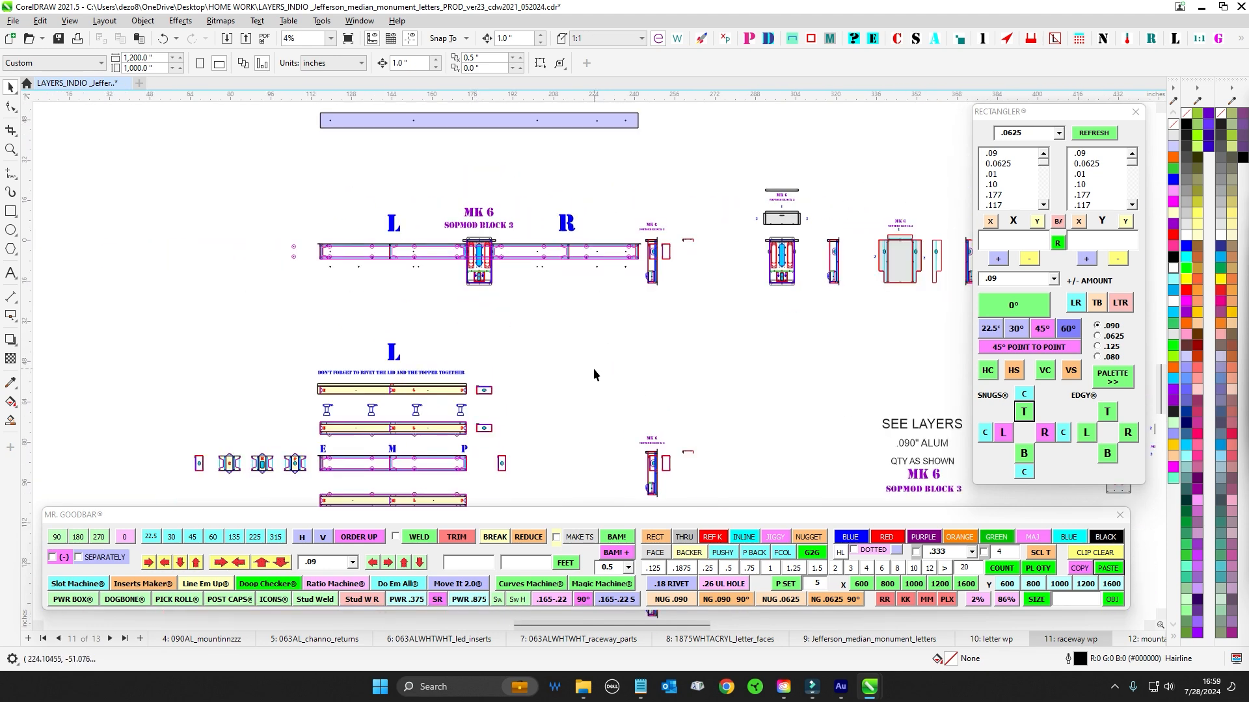
# Open Page 13 and examine the side view around the electrical valve boxes and the INDIO elevation.
pyautogui.click(1132, 641)
pyautogui.click(1135, 639)
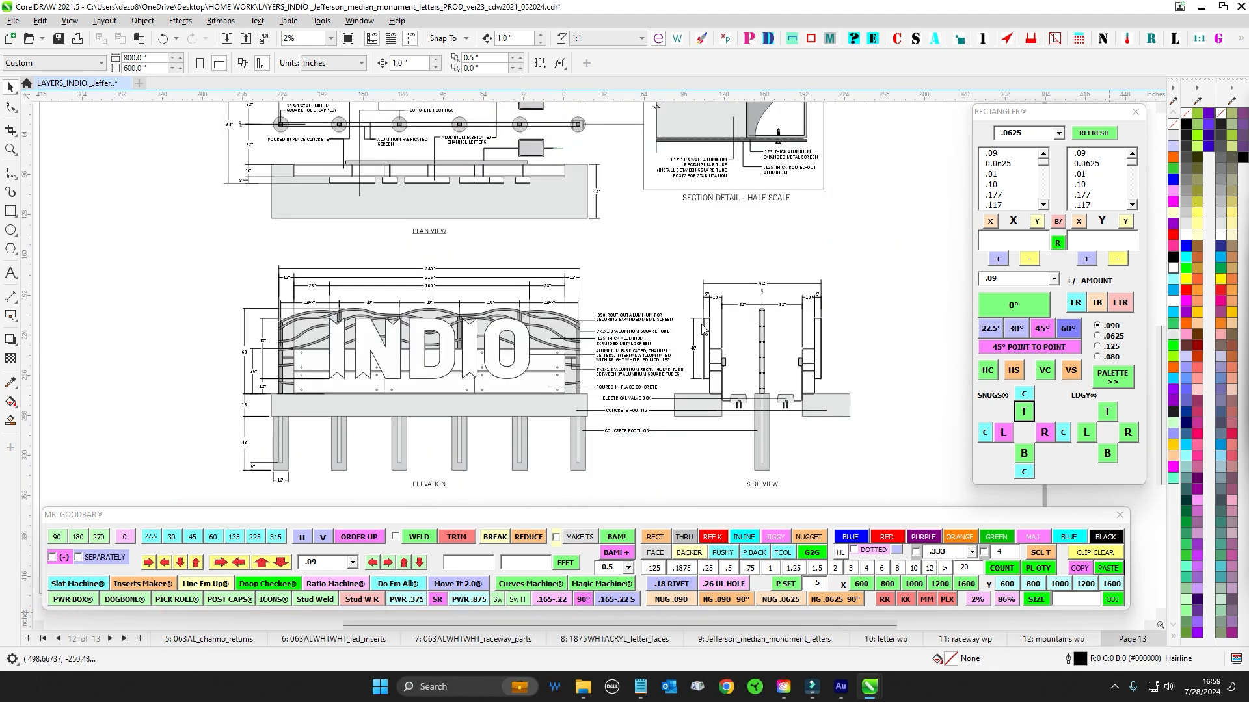
pyautogui.scroll(1, 515, 373)
pyautogui.scroll(2, 516, 372)
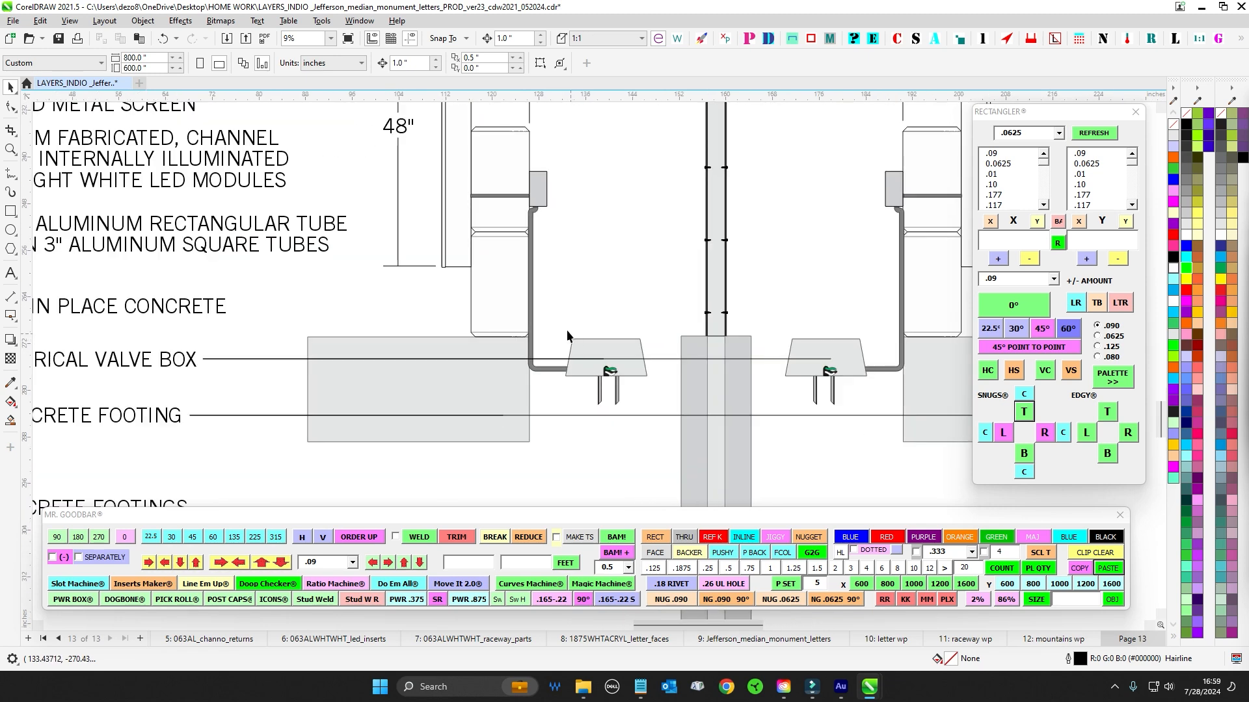
pyautogui.scroll(-2, 653, 450)
pyautogui.scroll(1, 602, 343)
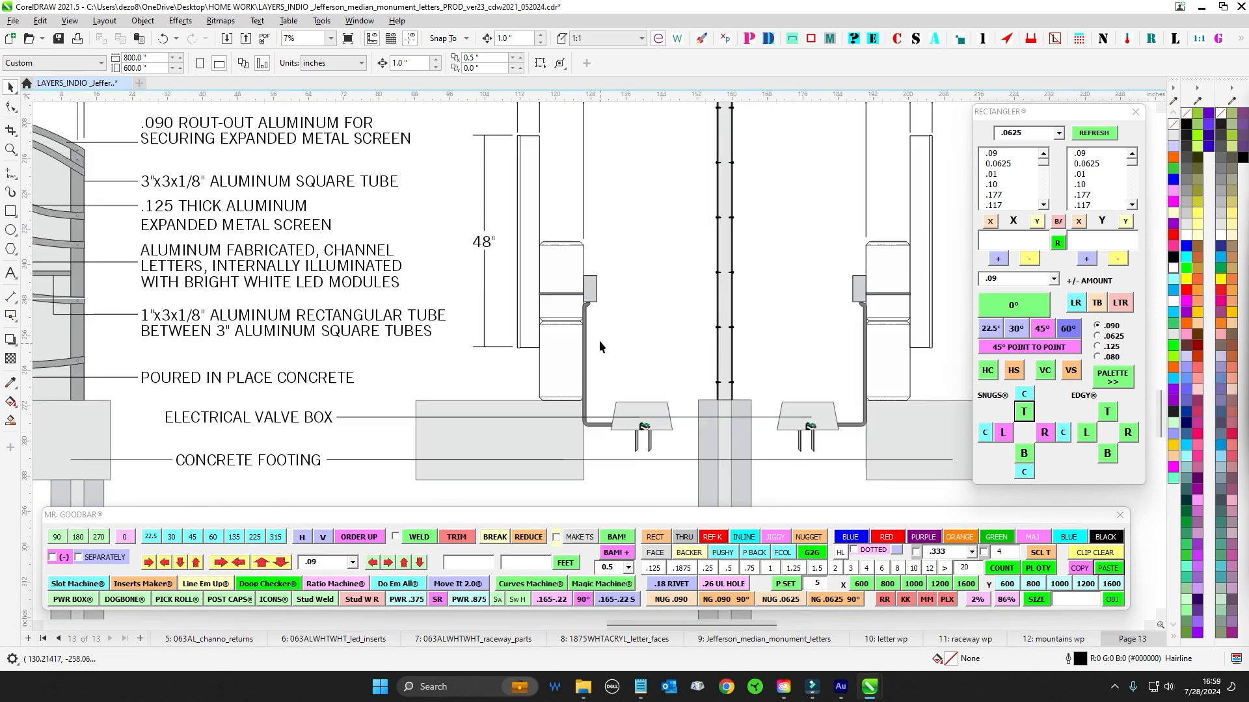
pyautogui.scroll(-2, 663, 427)
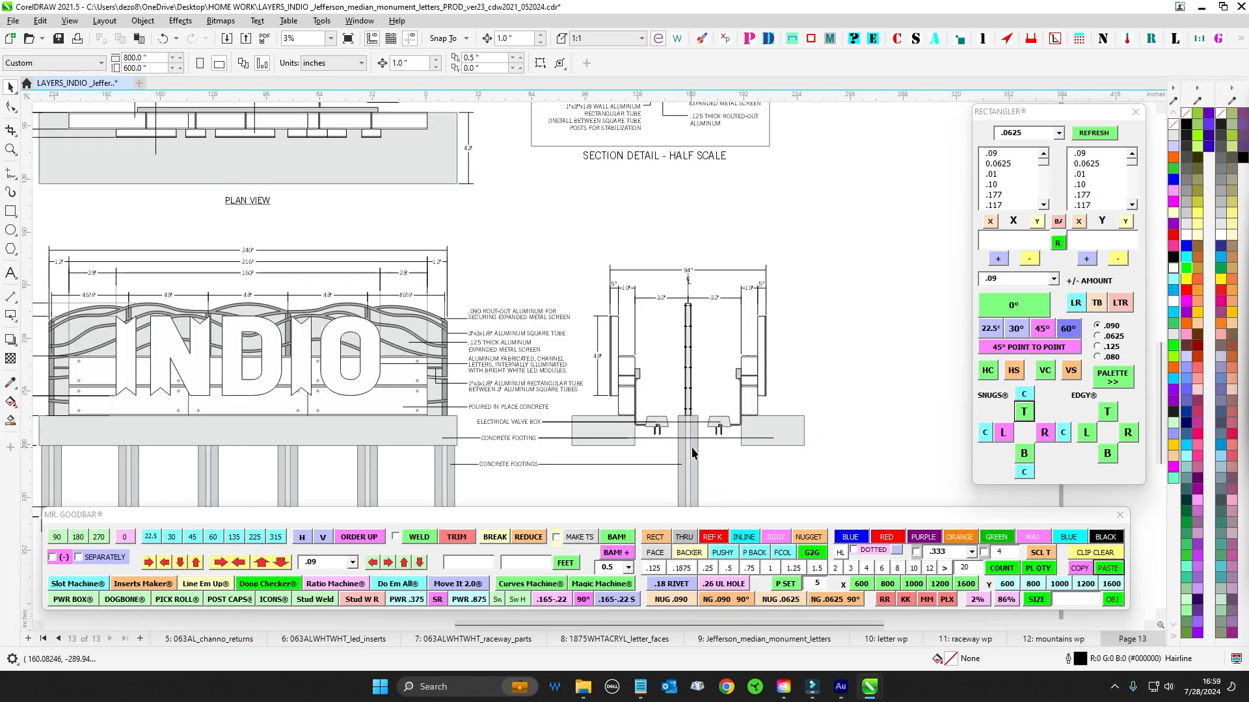
pyautogui.moveTo(470, 324); pyautogui.dragTo(793, 356)
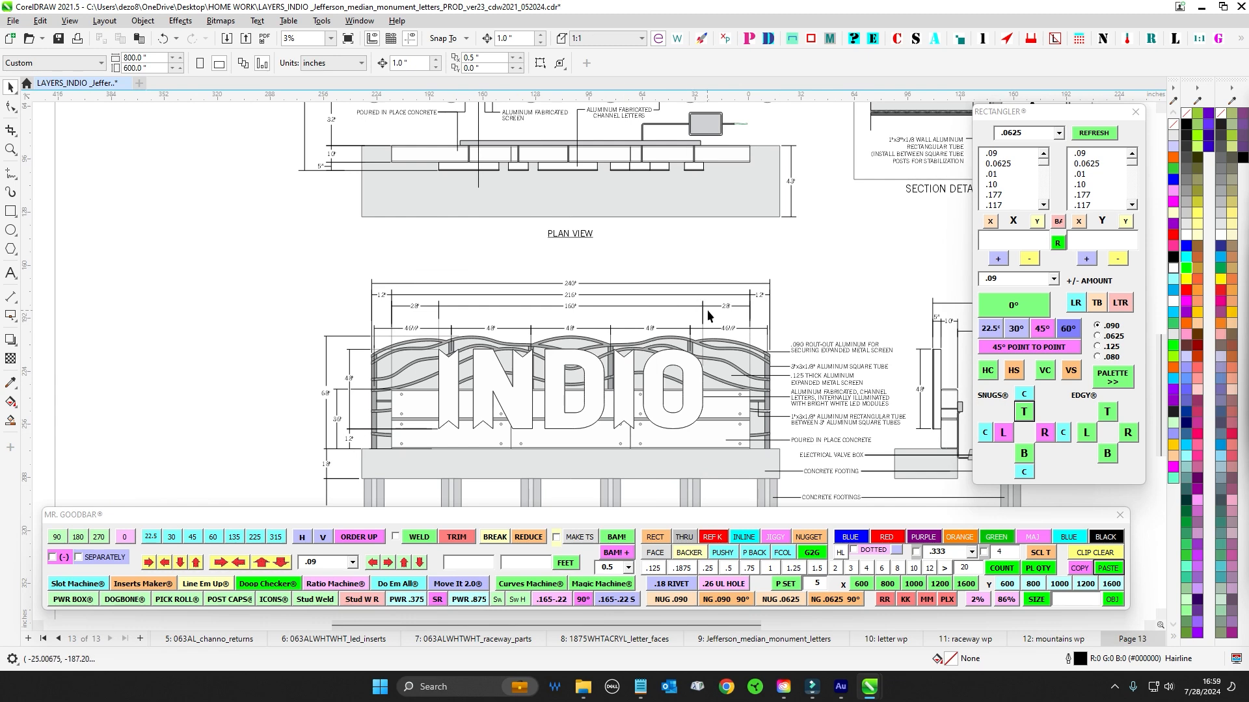
# Return to the raceway wp page and select the central MK 6 SOPMOD BLOCK 3 box in the raceway assembly.
pyautogui.click(990, 644)
pyautogui.scroll(2, 703, 341)
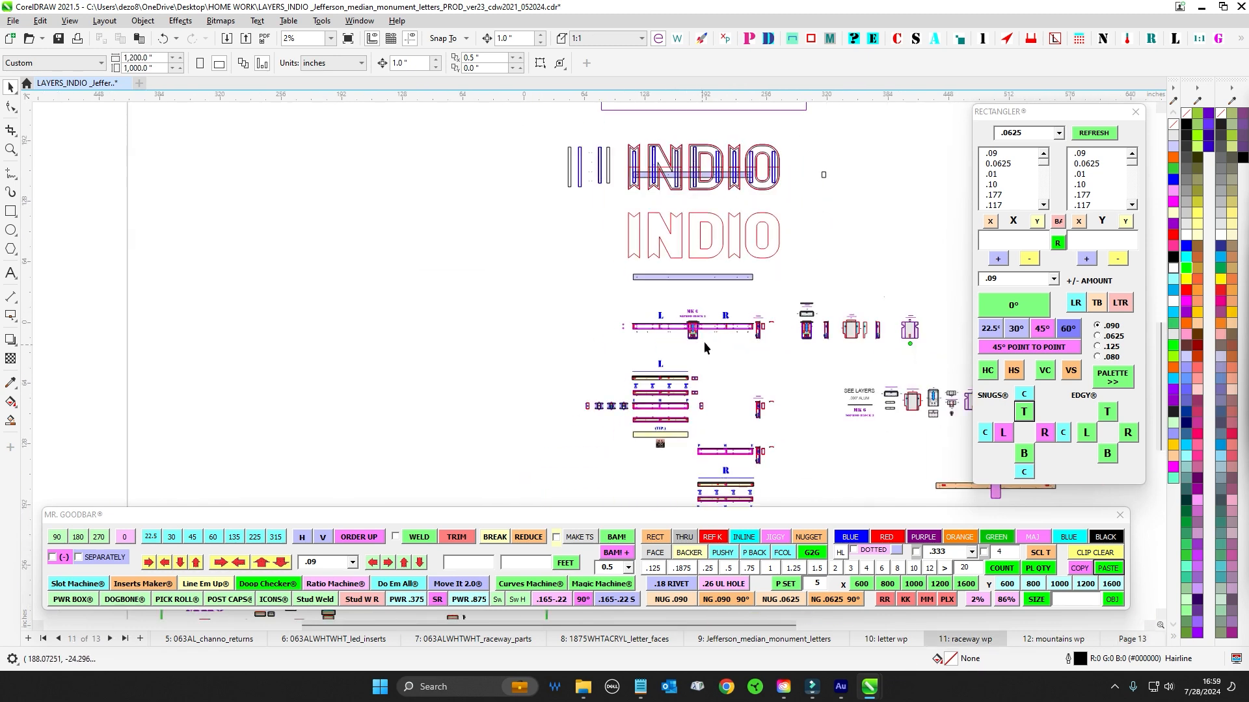
pyautogui.moveTo(464, 113); pyautogui.dragTo(579, 171)
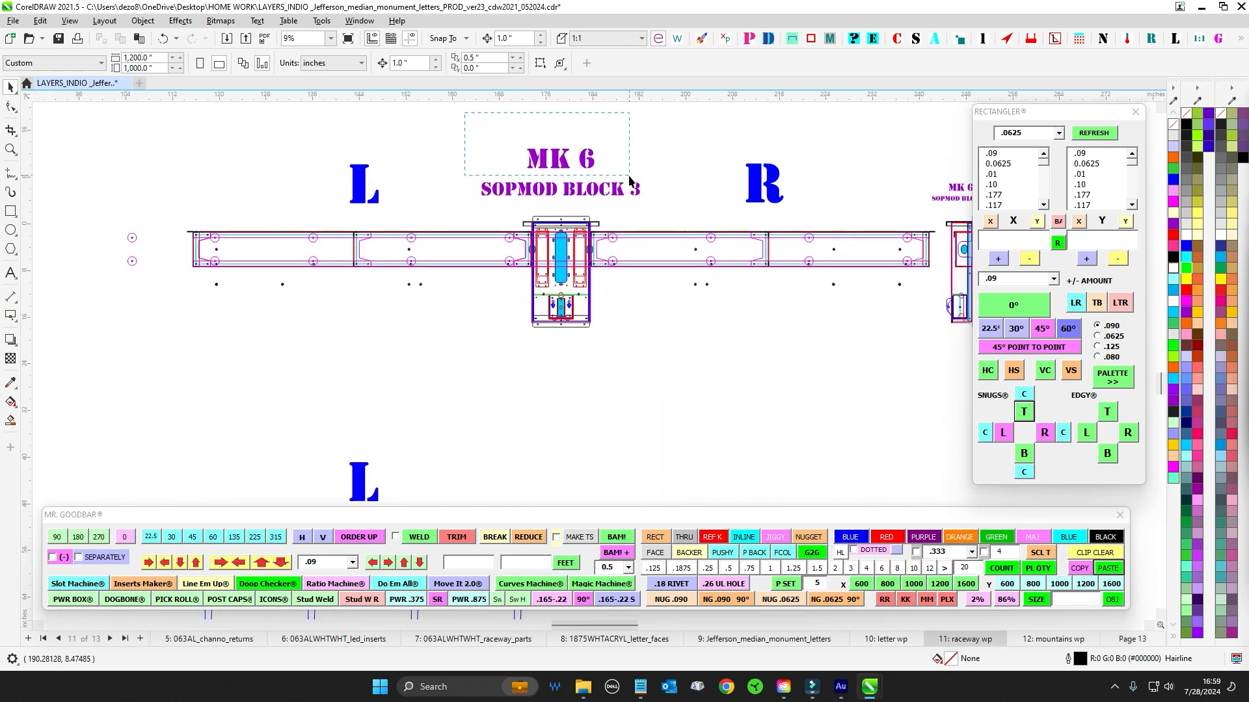
pyautogui.moveTo(630, 389); pyautogui.dragTo(631, 392)
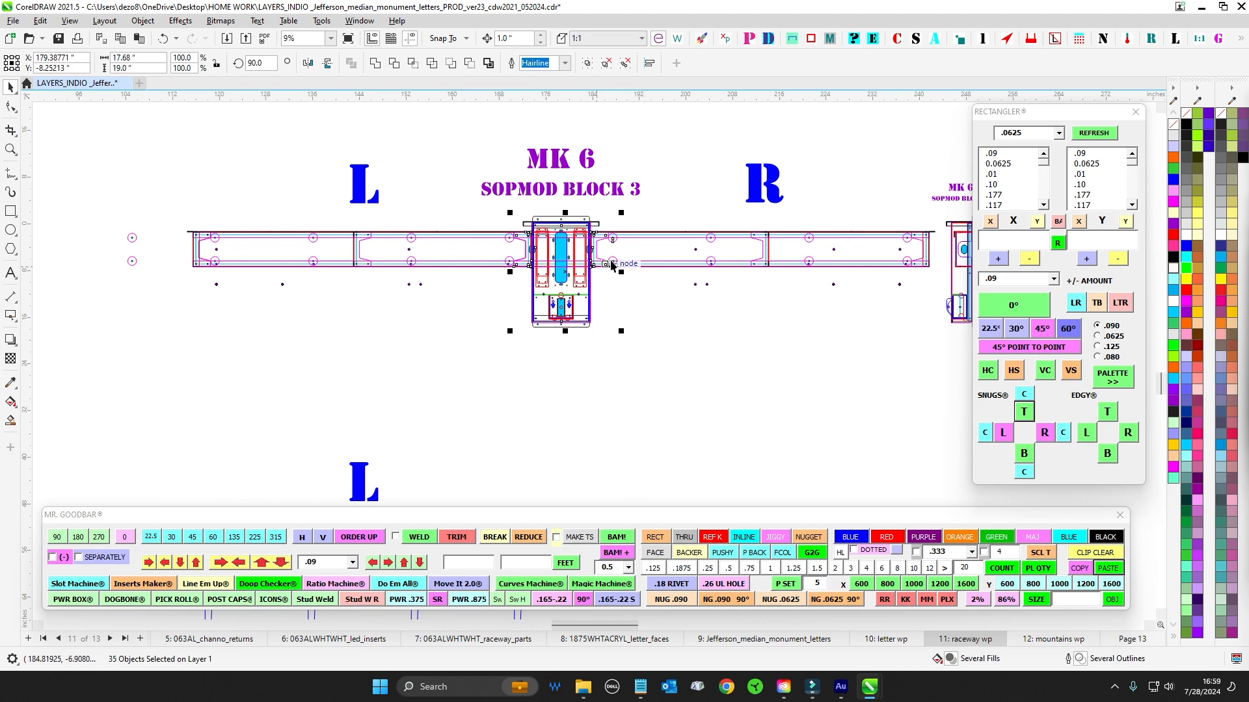
# Examine the horizontal raceway bar overlaid across the outlined INDIO letters and their vertical strips.
pyautogui.scroll(-2, 611, 264)
pyautogui.moveTo(621, 191); pyautogui.dragTo(587, 470)
pyautogui.moveTo(471, 223); pyautogui.dragTo(480, 406)
pyautogui.scroll(1, 436, 244)
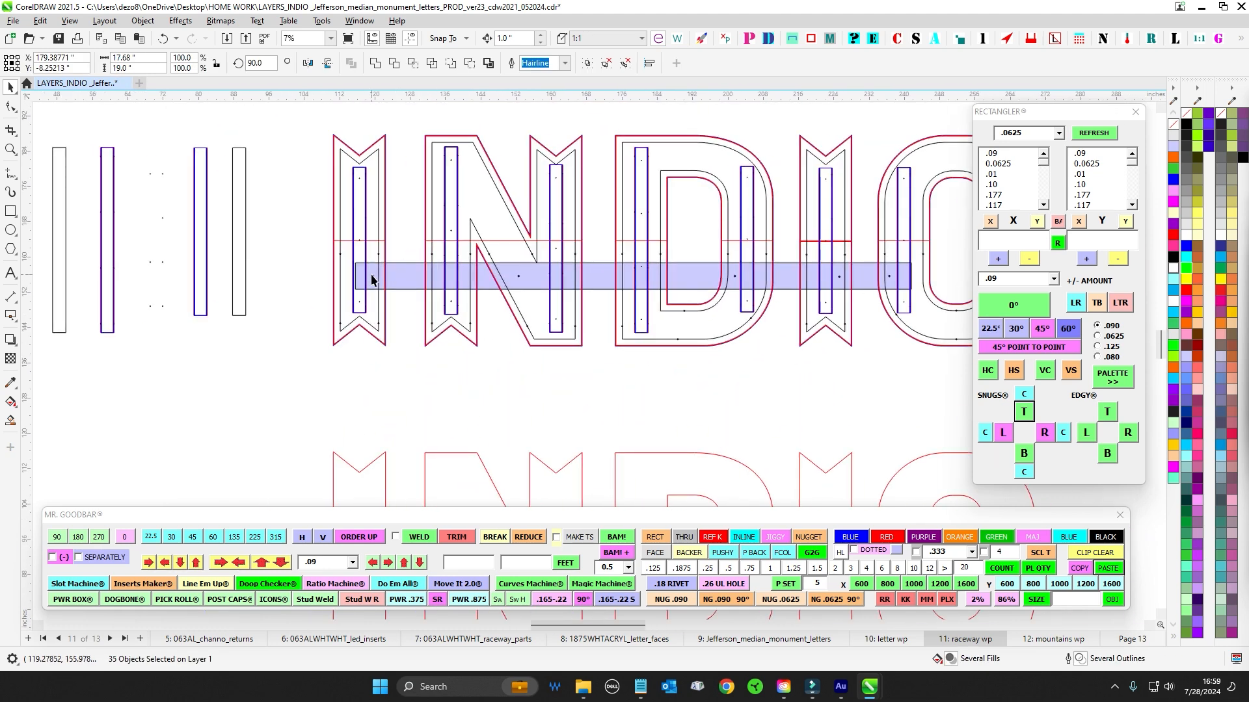
pyautogui.scroll(-1, 769, 441)
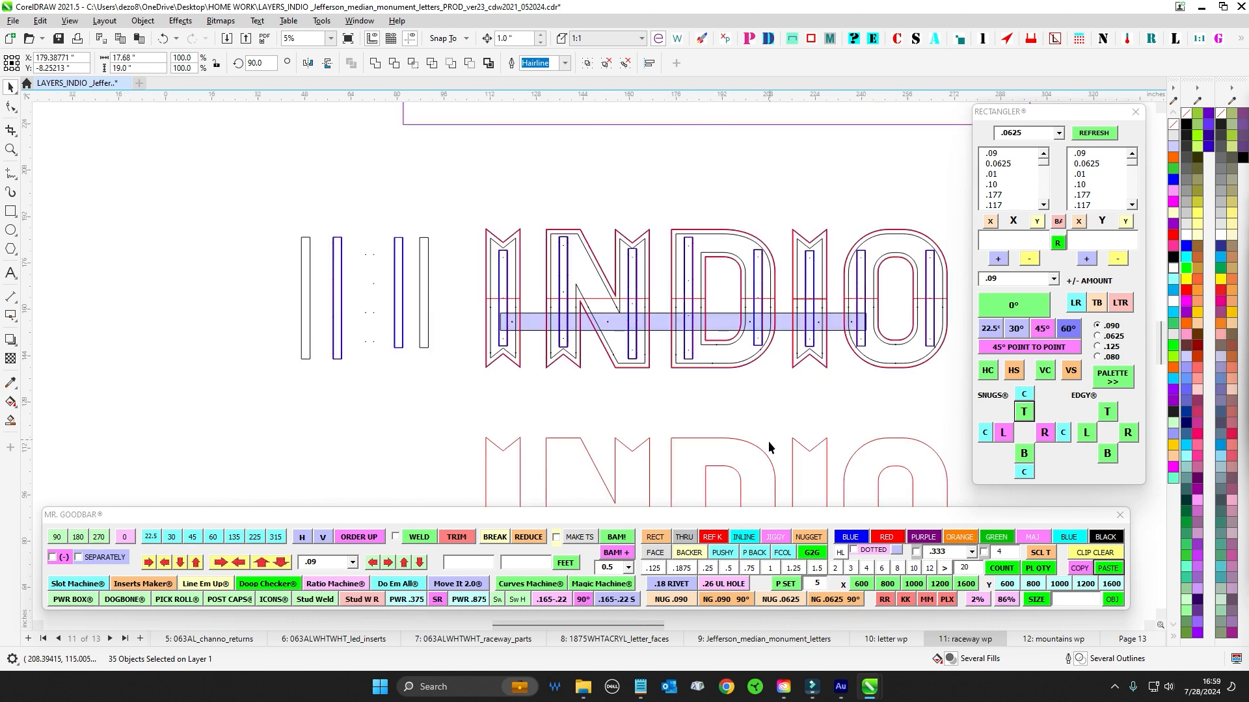
# Go back to the MK 6 raceway assembly, reselect its central box and view the L section's lid and topper note.
pyautogui.scroll(-5, 702, 321)
pyautogui.scroll(2, 770, 278)
pyautogui.click(740, 194)
pyautogui.scroll(1, 655, 239)
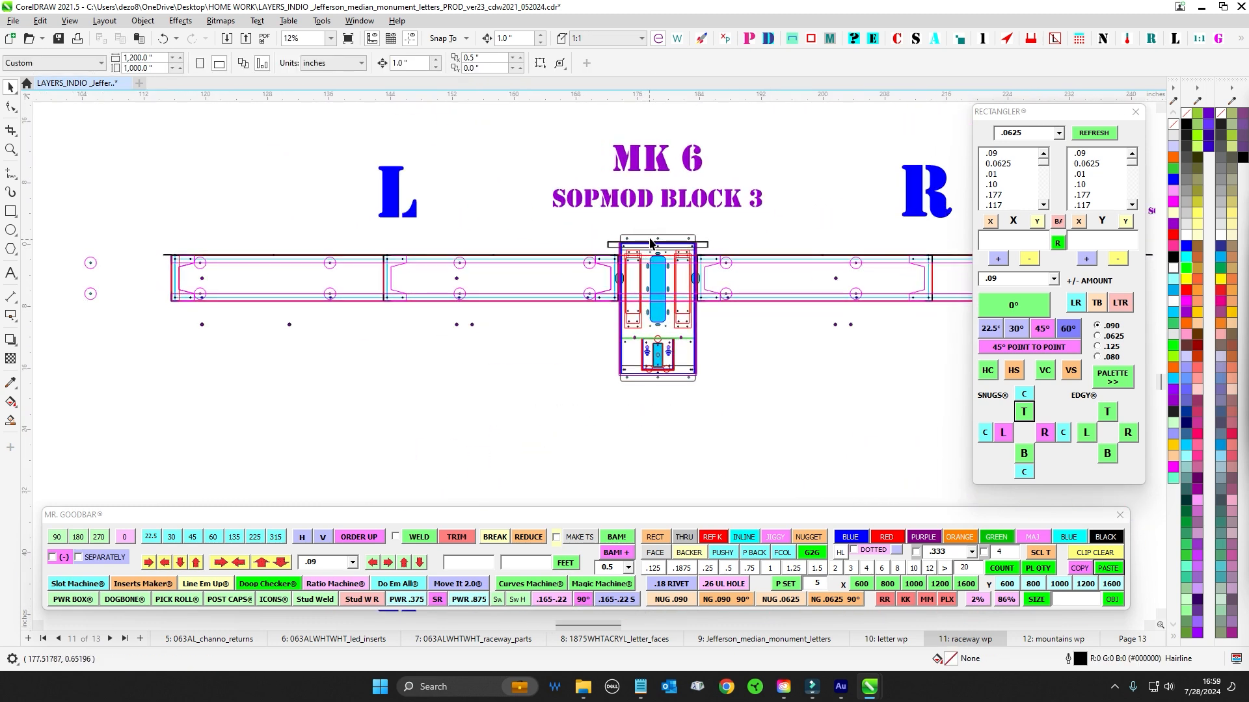
pyautogui.moveTo(655, 239); pyautogui.dragTo(541, 208)
pyautogui.moveTo(637, 410)
pyautogui.mouseDown()
pyautogui.moveTo(614, 391)
pyautogui.moveTo(672, 291)
pyautogui.mouseUp()
pyautogui.scroll(-2, 628, 387)
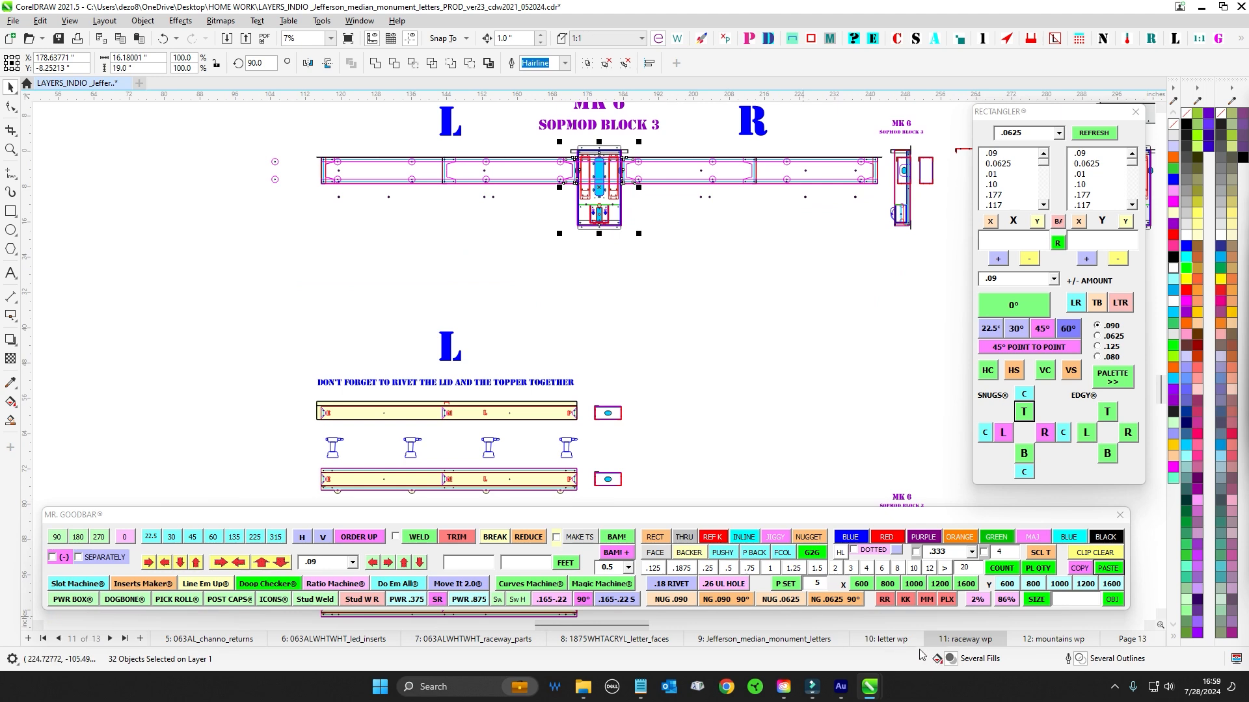
# Open the Jefferson_median_monument_letters page and select each orange bar beside the pink box in the raceway install pattern.
pyautogui.click(891, 640)
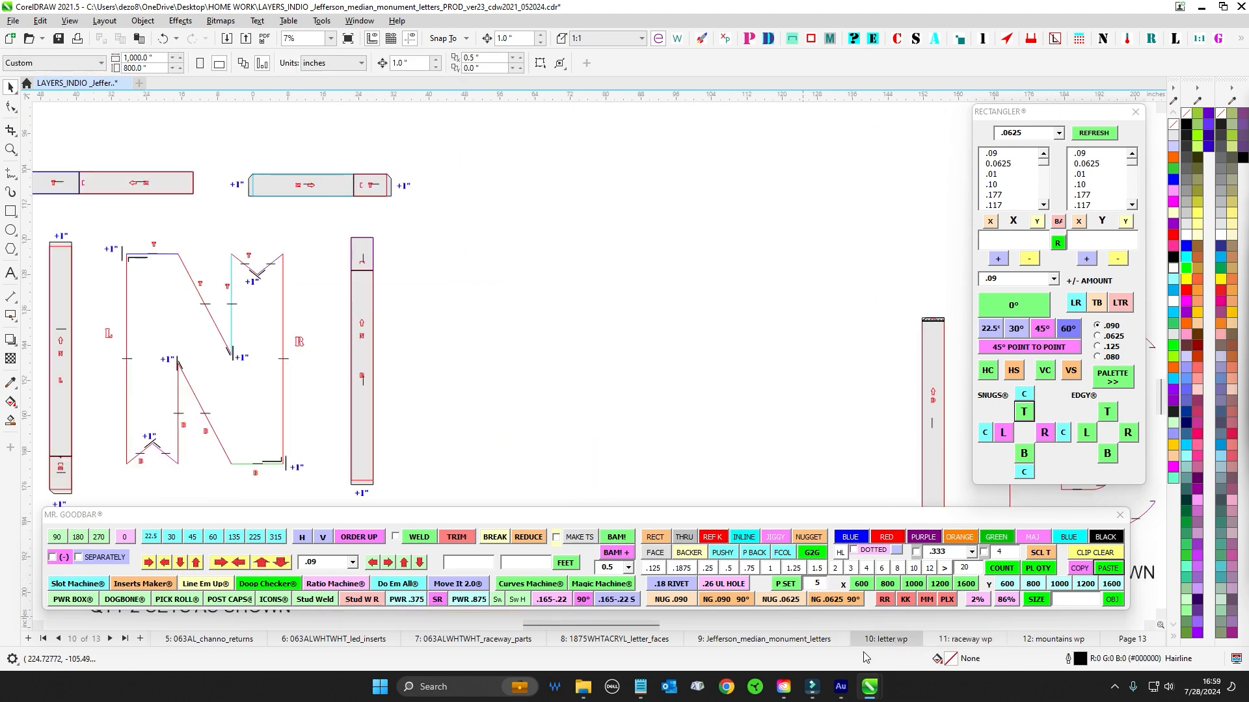
pyautogui.click(813, 640)
pyautogui.scroll(5, 680, 203)
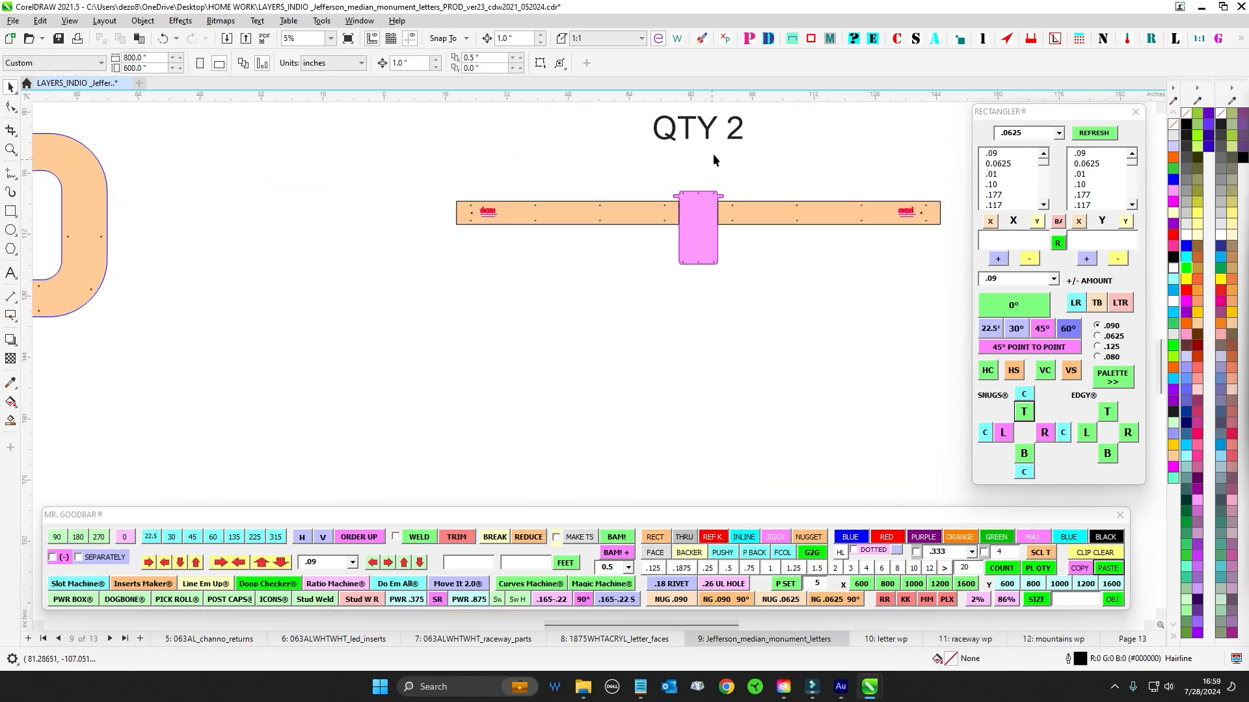
pyautogui.scroll(4, 713, 156)
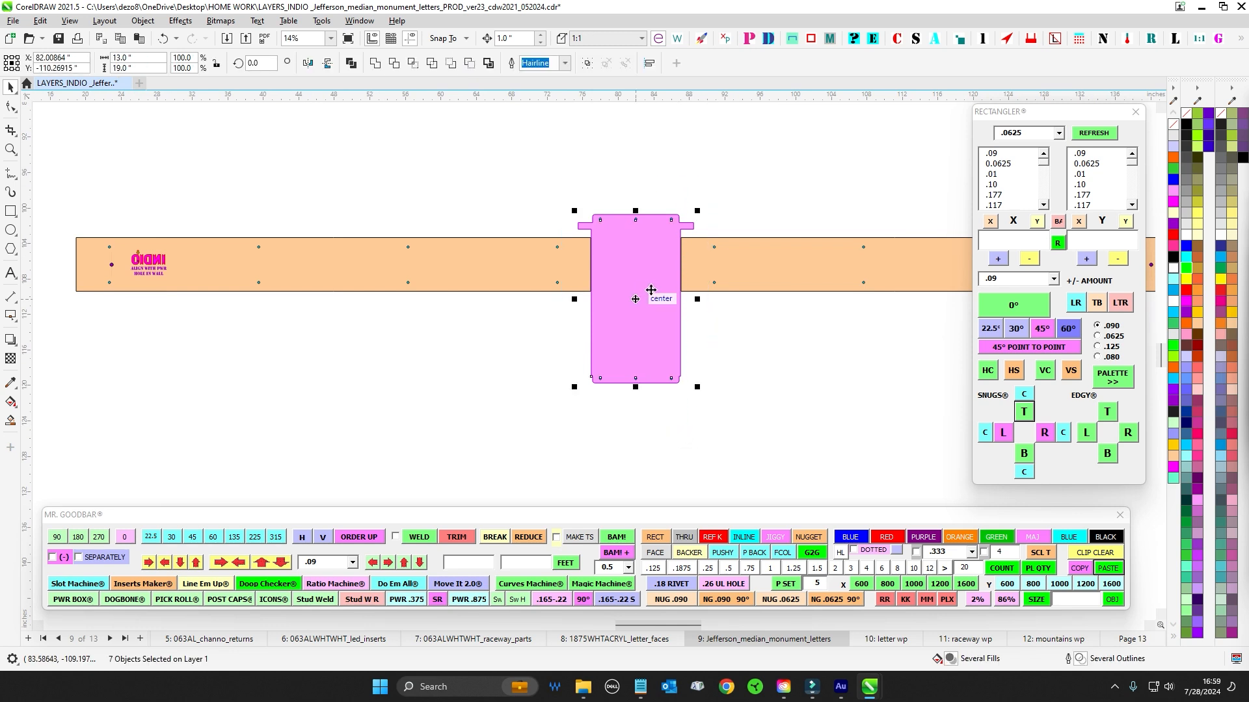
pyautogui.click(900, 388)
pyautogui.click(784, 274)
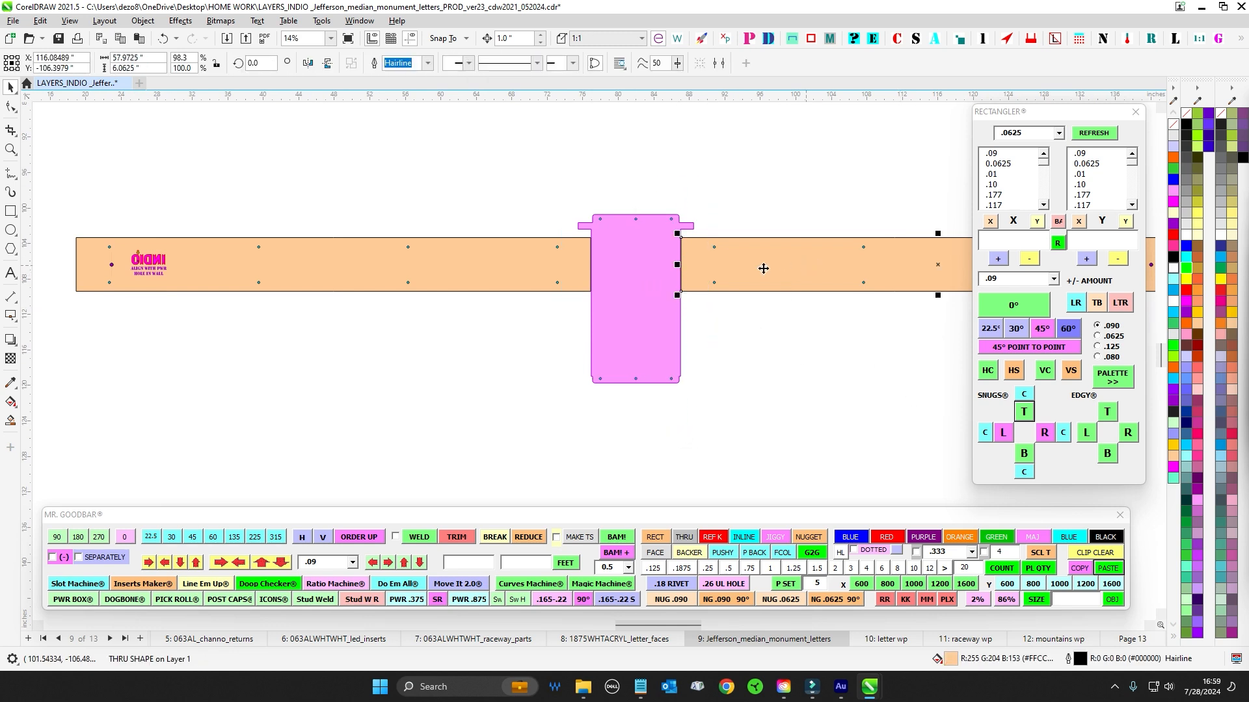
pyautogui.click(492, 280)
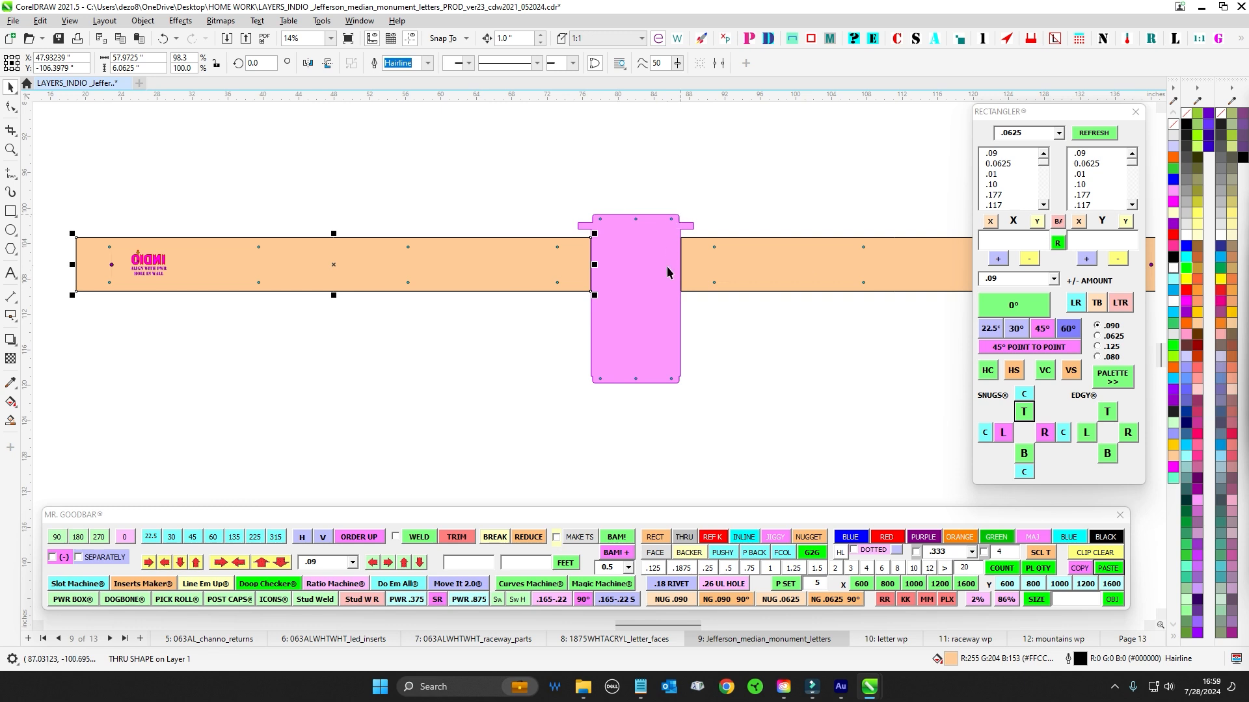
# Select the pink central box of the raceway install pattern together with its holes.
pyautogui.scroll(2, 688, 242)
pyautogui.scroll(-2, 657, 257)
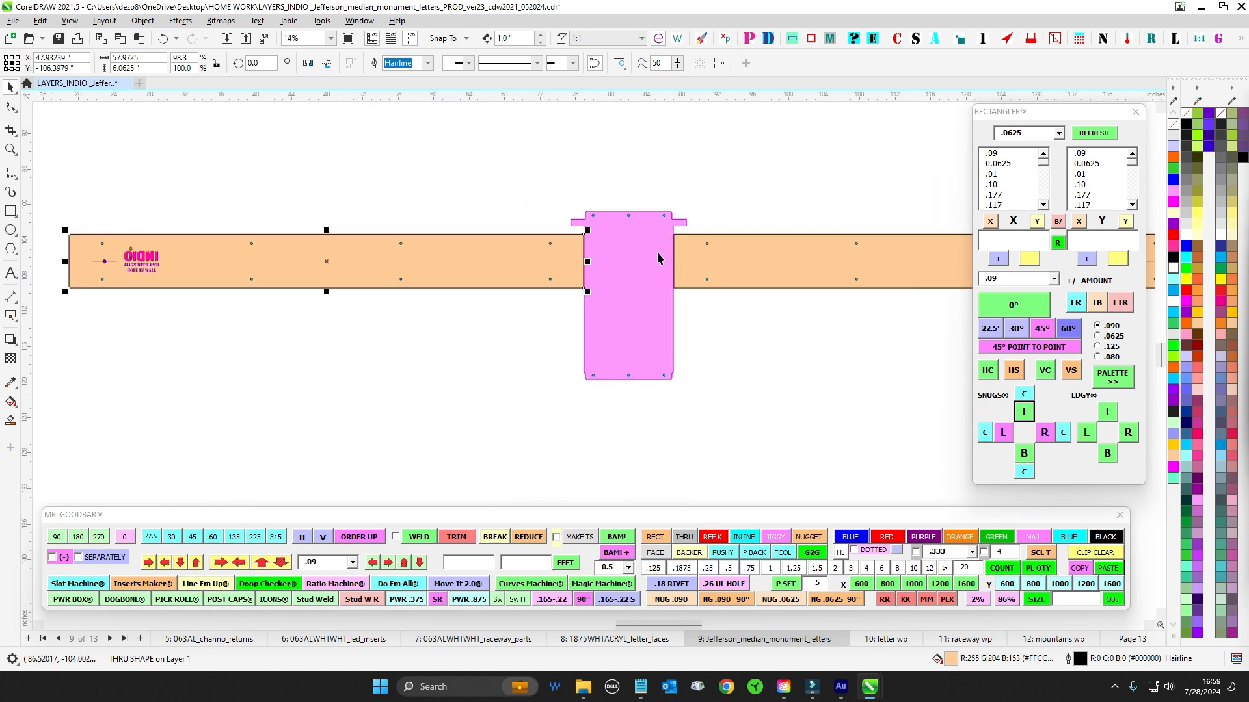
pyautogui.click(651, 267)
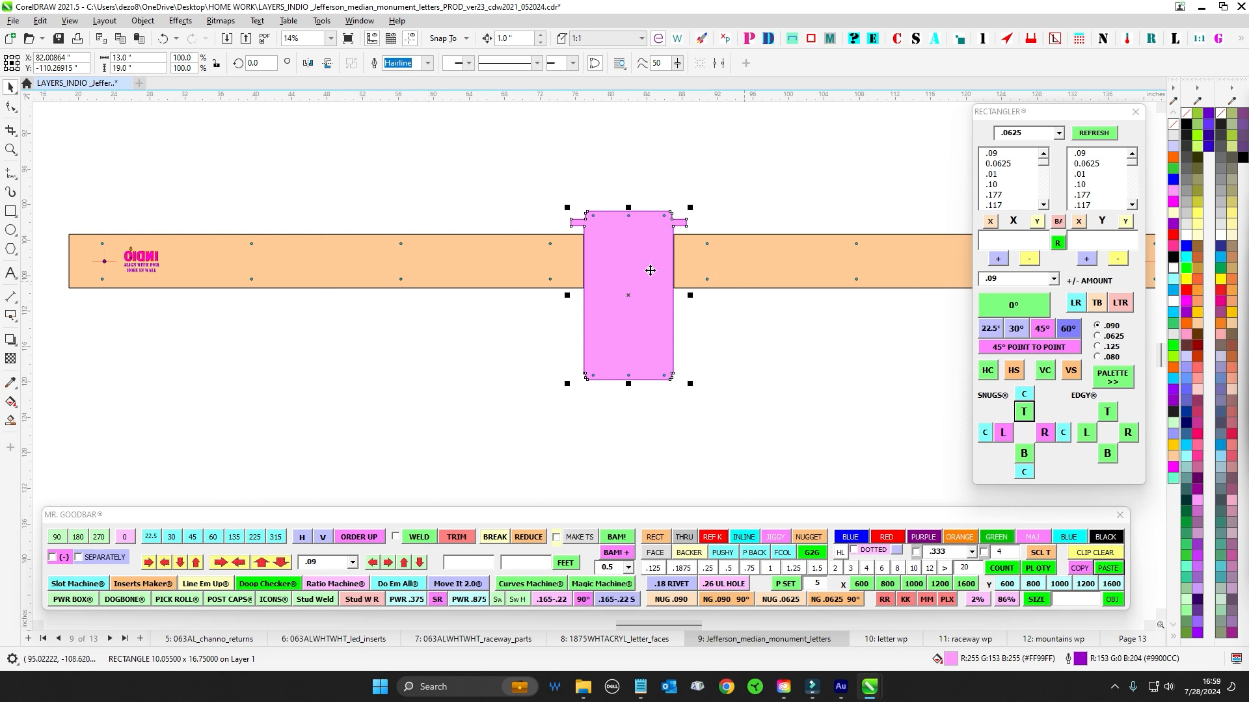
pyautogui.click(766, 366)
pyautogui.moveTo(684, 462); pyautogui.dragTo(685, 461)
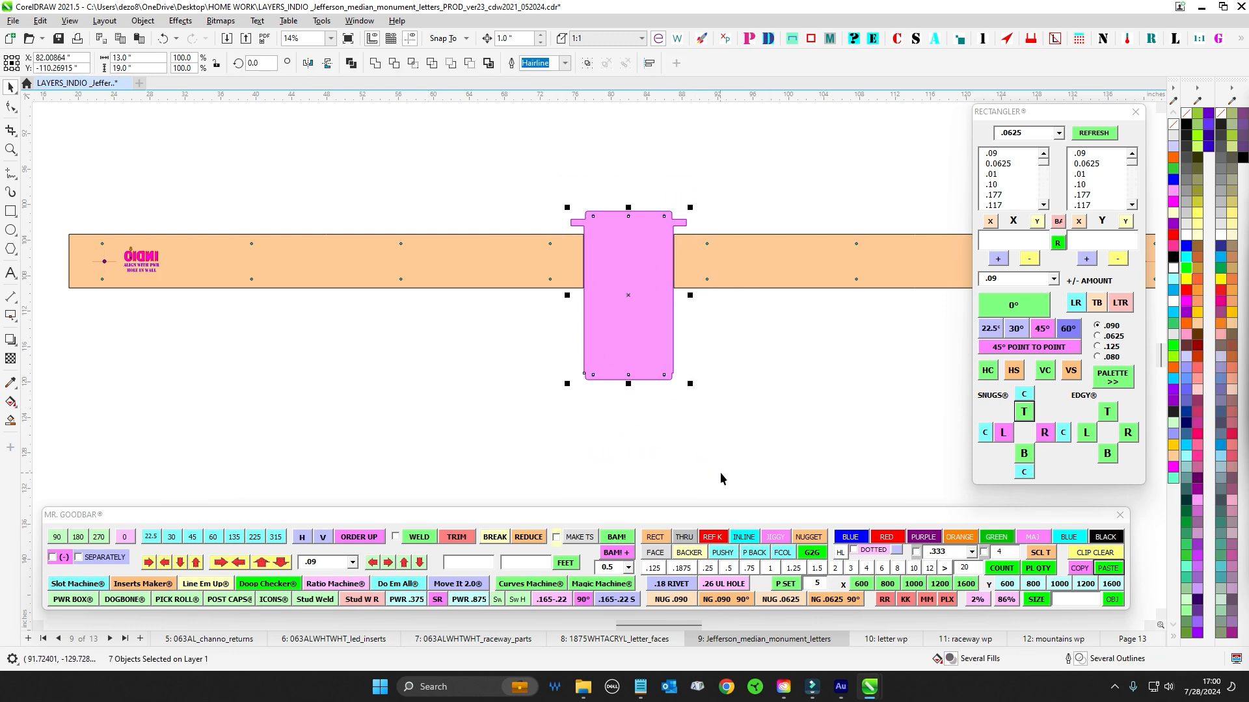
# Select the right orange bar of the install pattern, inspect its length, and clear the selection.
pyautogui.click(815, 266)
pyautogui.scroll(-3, 848, 357)
pyautogui.scroll(3, 951, 312)
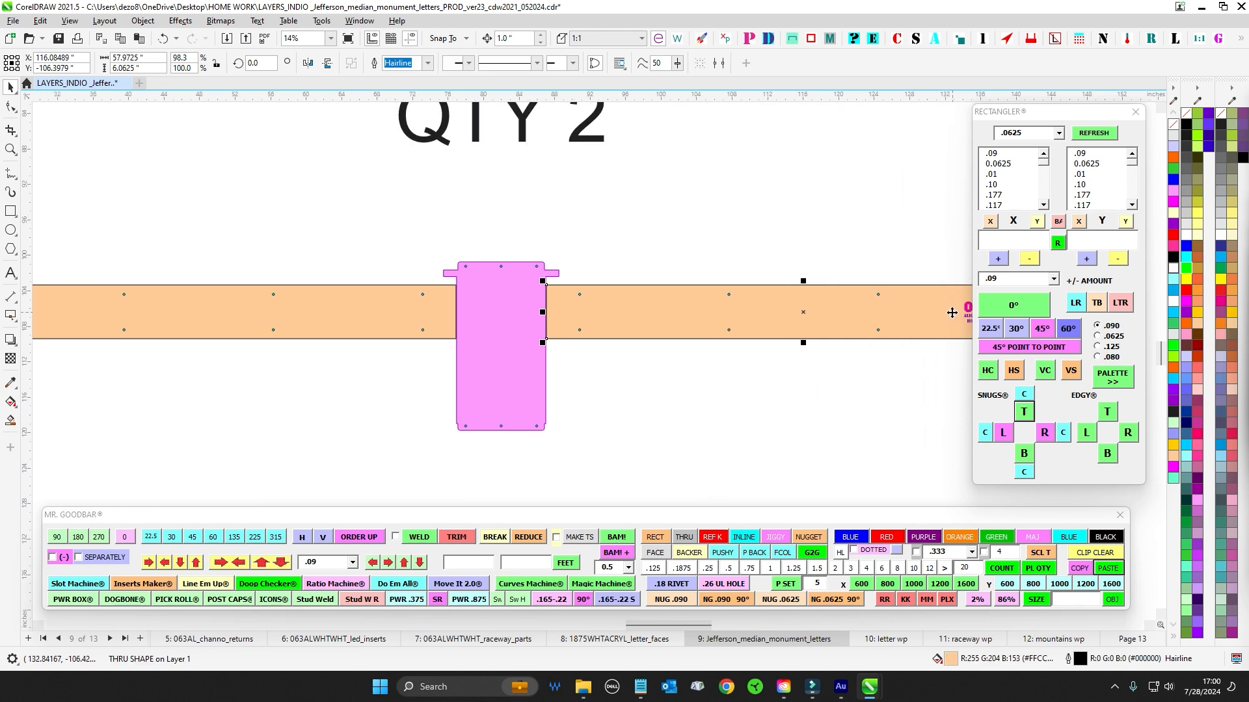
pyautogui.scroll(-2, 689, 331)
pyautogui.click(714, 411)
pyautogui.scroll(2, 344, 328)
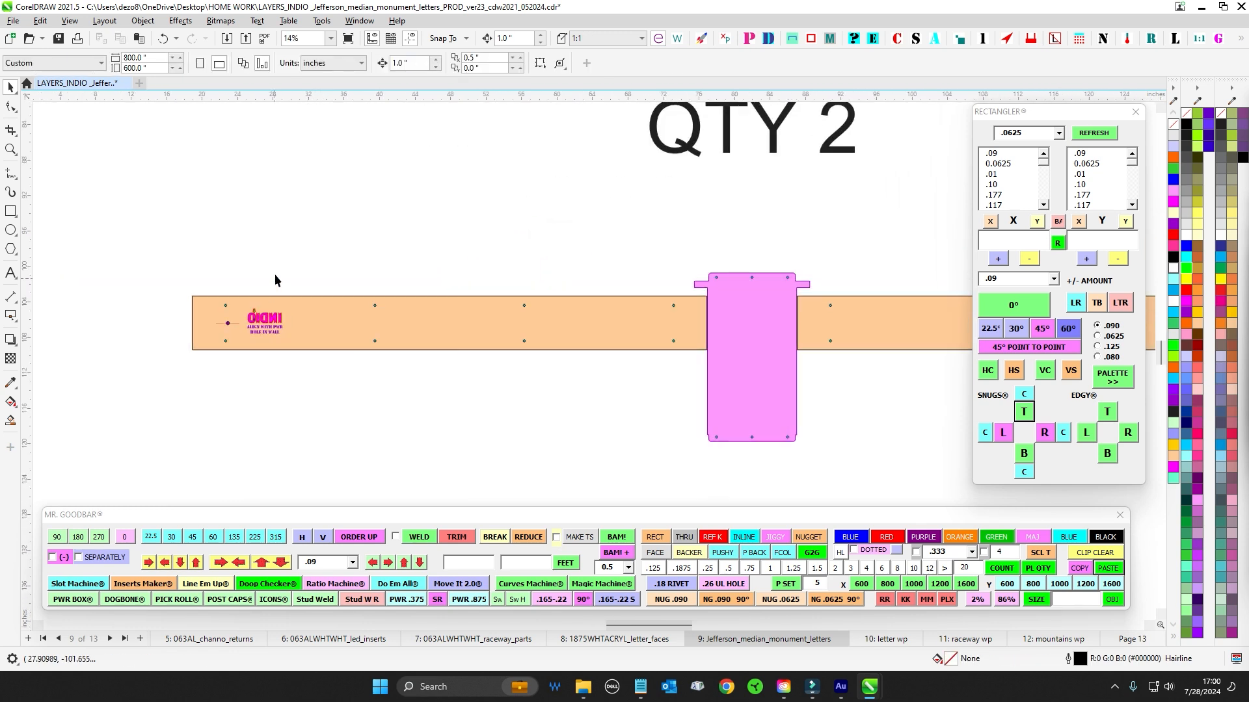
# Examine the mirrored INDIO mark and its ALIGN WITH PWR HOLE IN WALL note at the left end of the pattern.
pyautogui.scroll(-3, 268, 304)
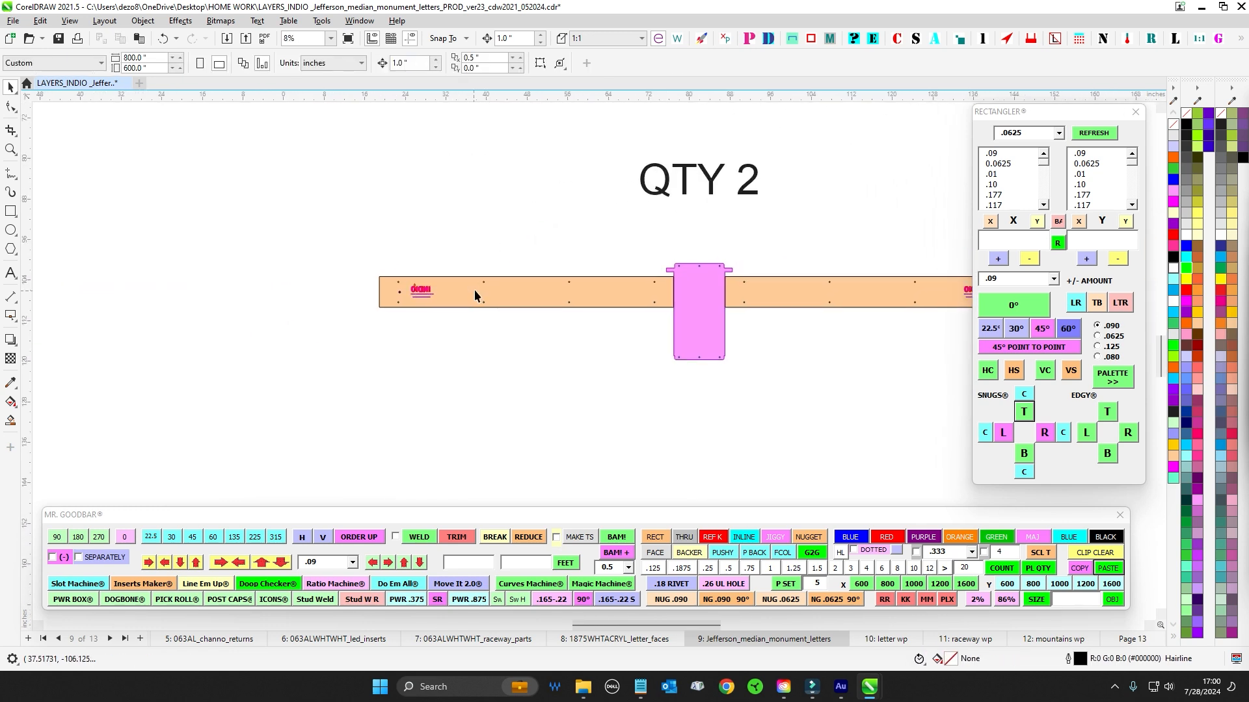
pyautogui.scroll(7, 399, 298)
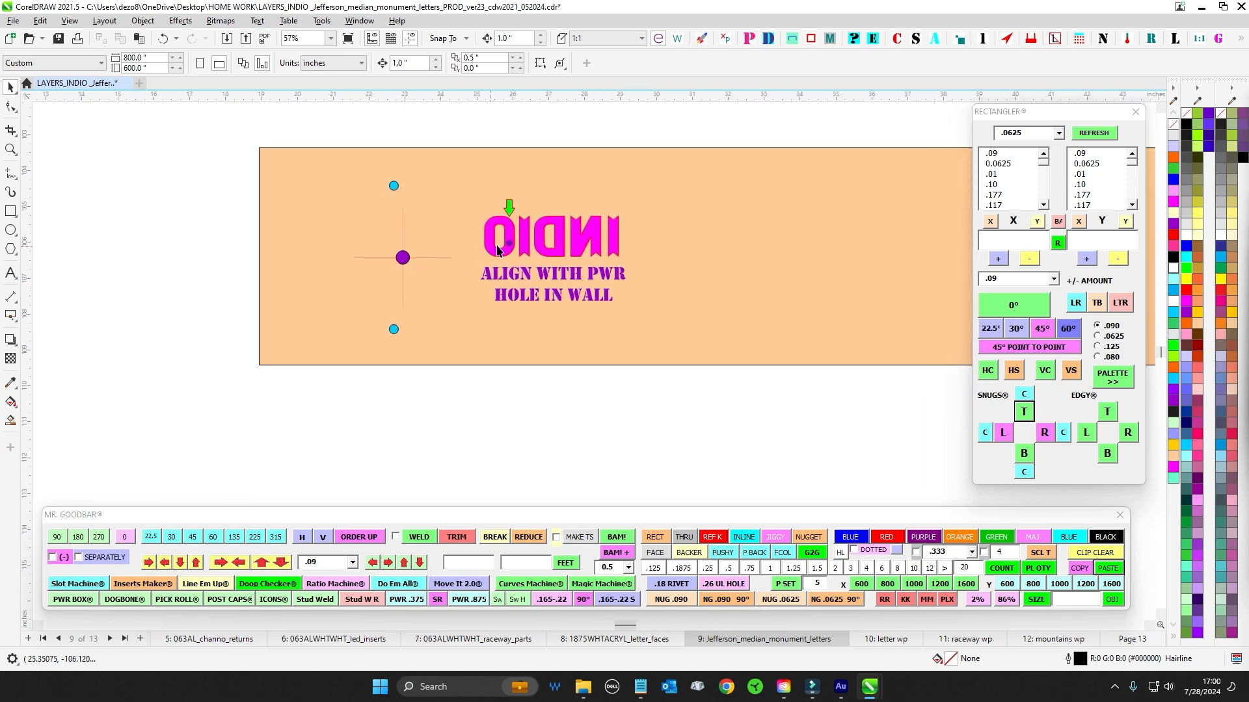
pyautogui.scroll(-6, 507, 273)
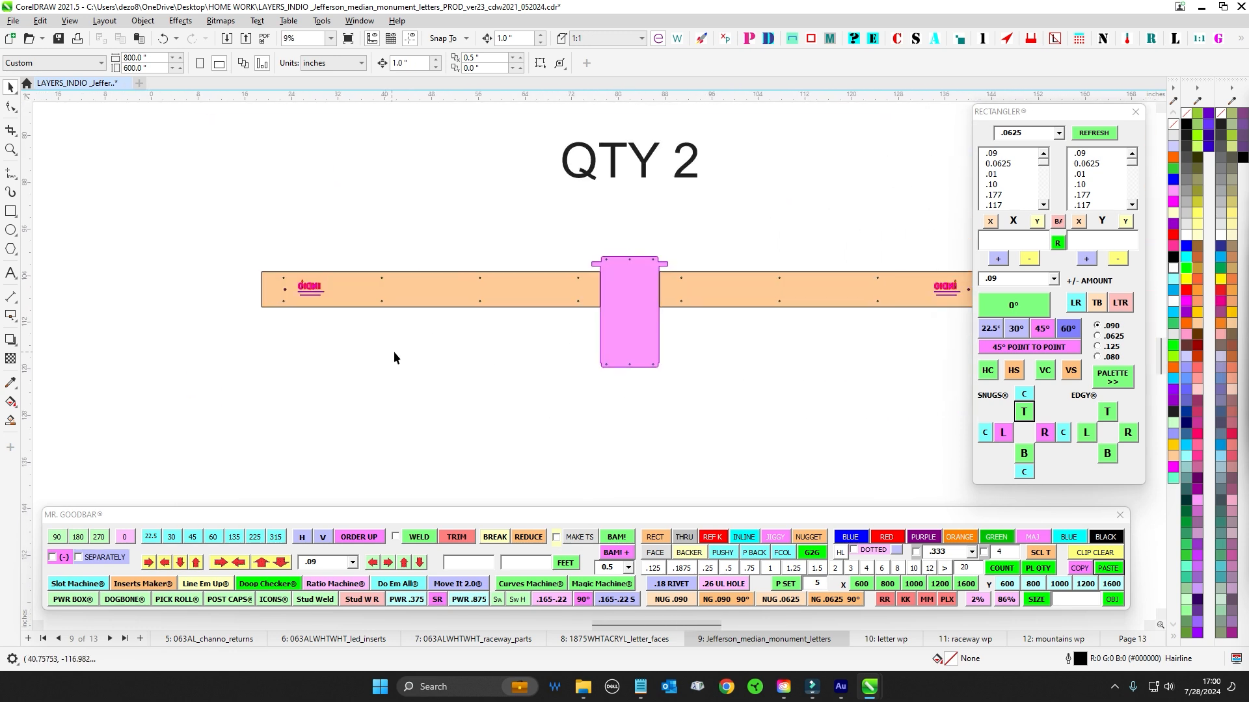
pyautogui.scroll(-1, 397, 358)
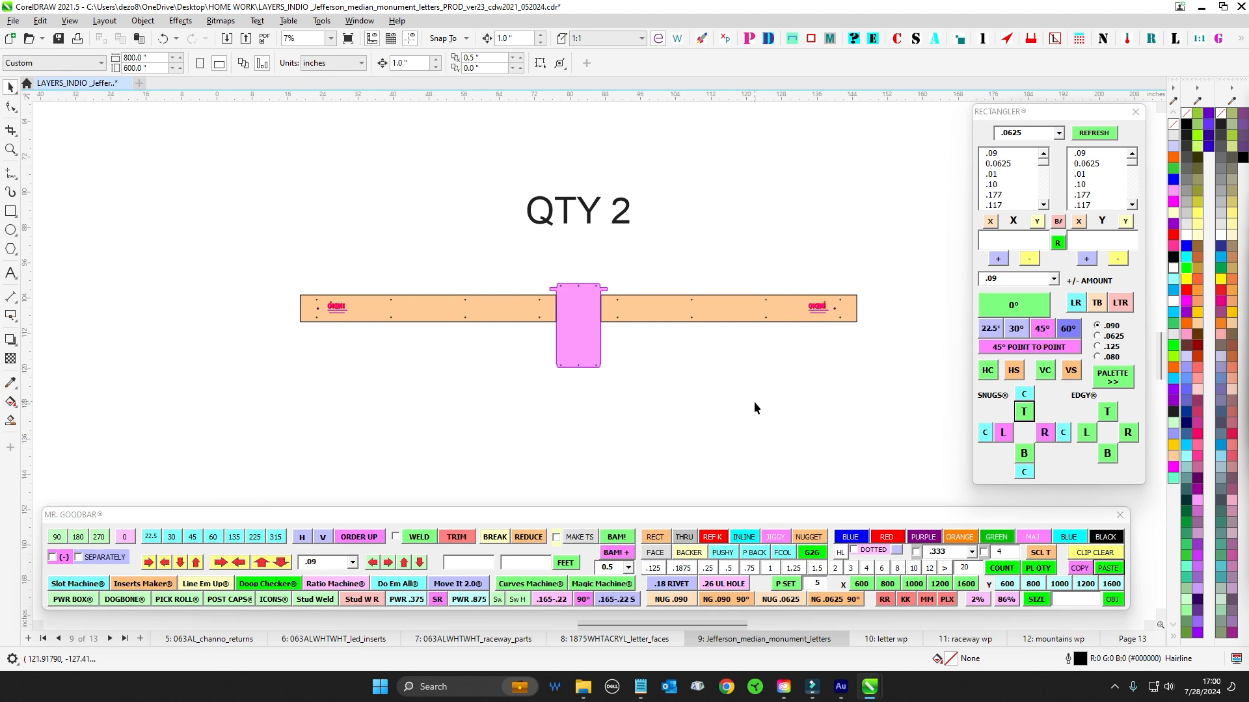
# Examine the alignment mark at the right end of the pattern and select the purple PWR hole beside it.
pyautogui.scroll(4, 834, 322)
pyautogui.scroll(1, 843, 286)
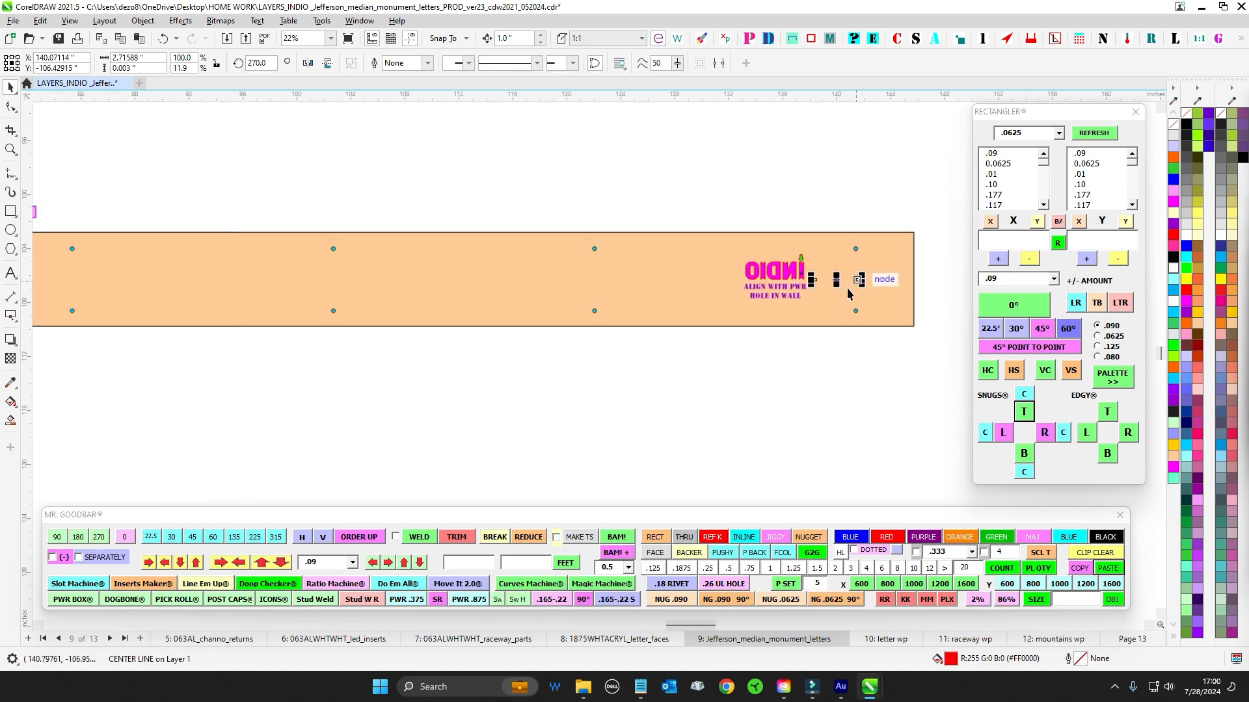
pyautogui.scroll(1, 847, 288)
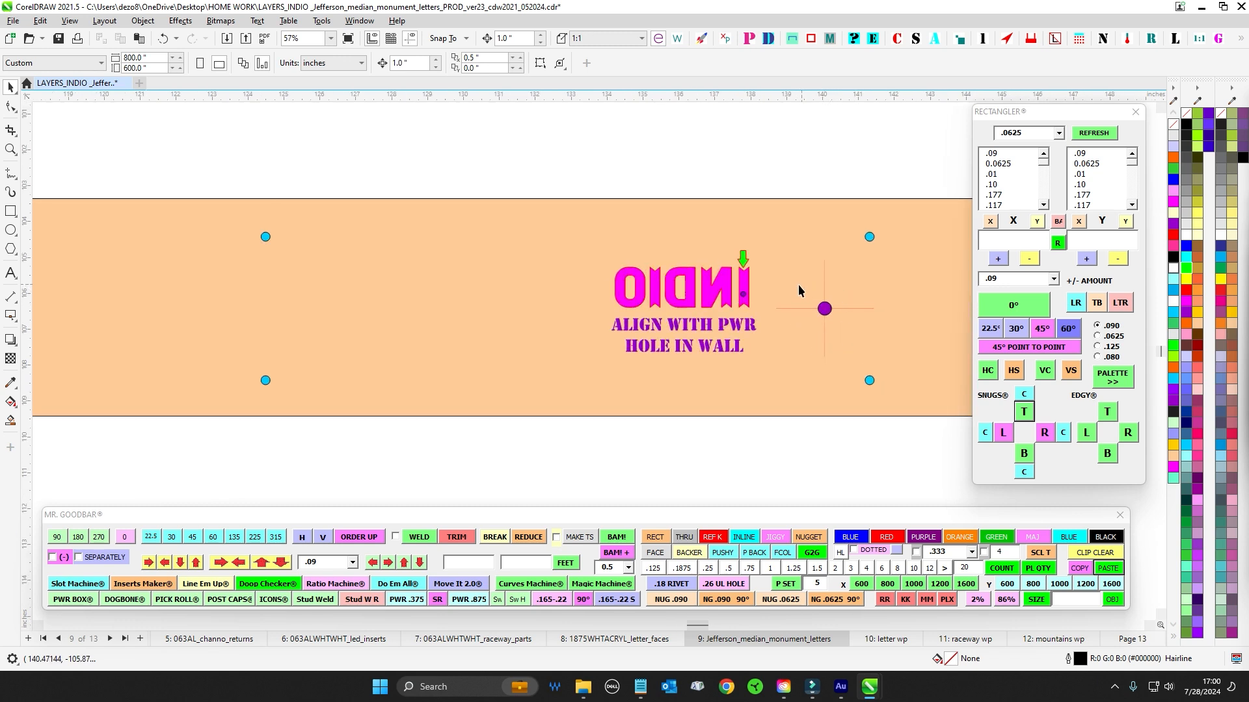
pyautogui.scroll(1, 816, 311)
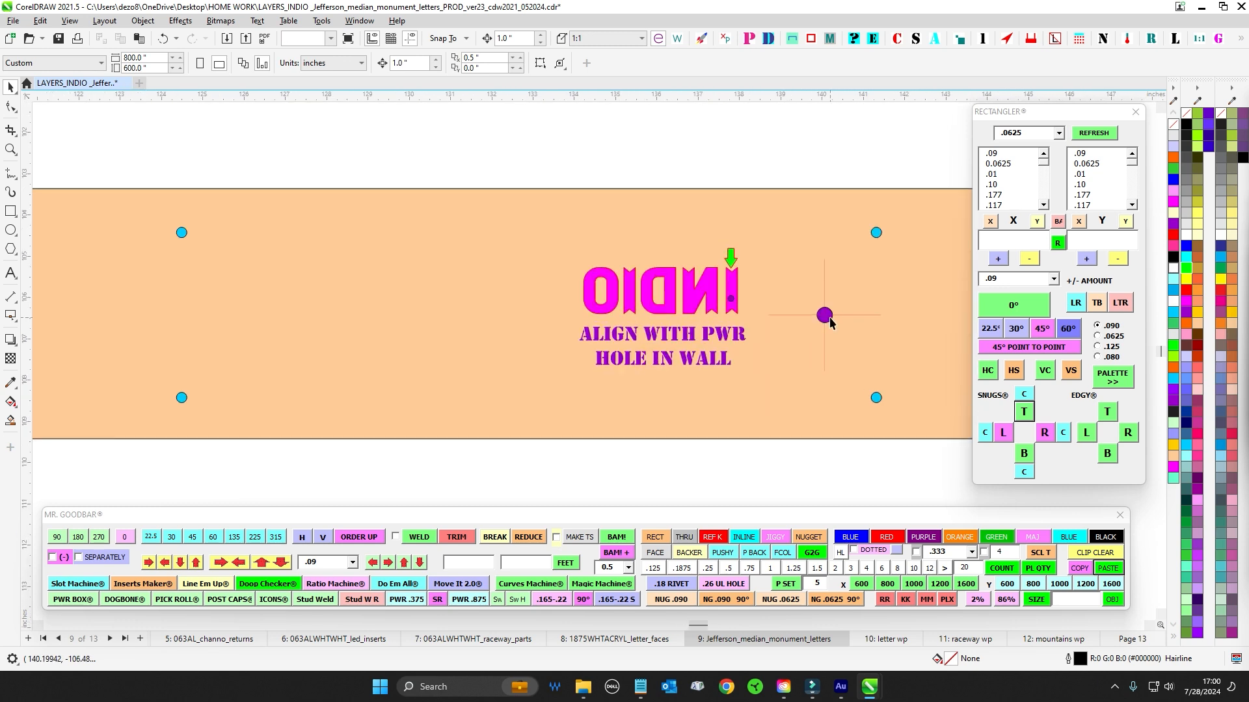
pyautogui.click(829, 321)
pyautogui.scroll(2, 703, 313)
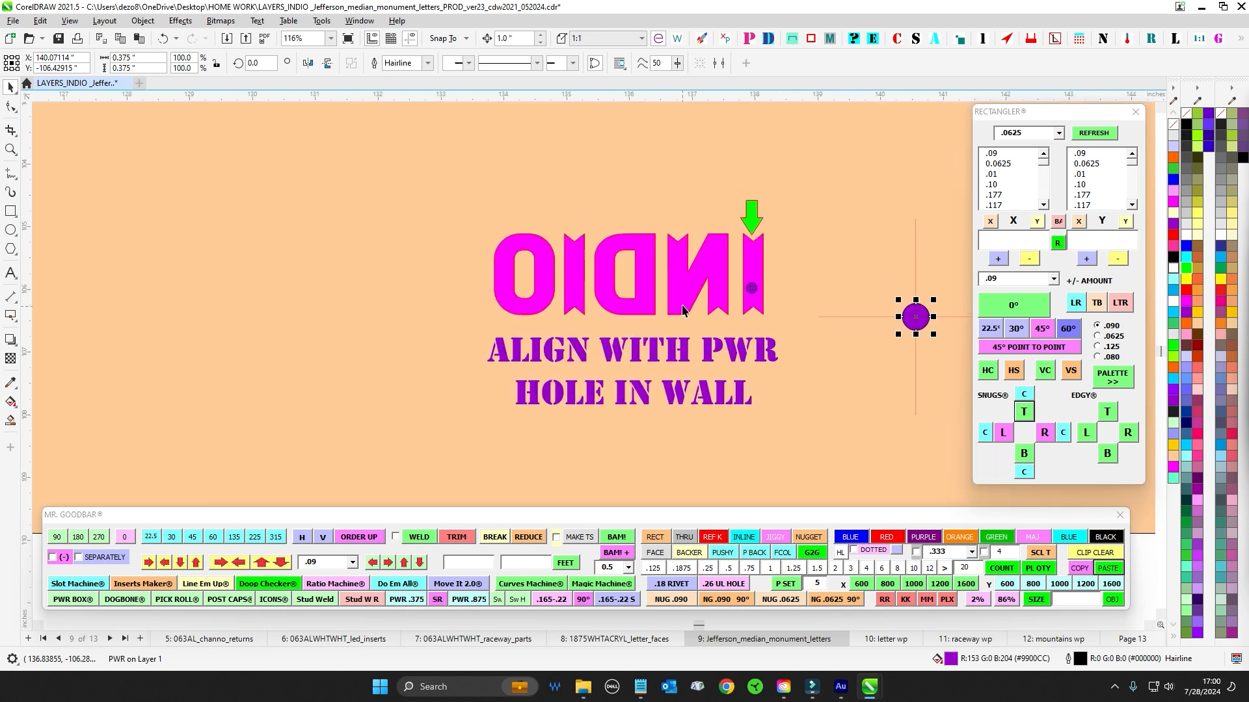
# Go back to the left end of the pattern and compare its INDIO alignment mark and PWR hole.
pyautogui.scroll(-8, 758, 325)
pyautogui.moveTo(637, 411); pyautogui.dragTo(943, 397)
pyautogui.moveTo(390, 407); pyautogui.dragTo(760, 404)
pyautogui.moveTo(325, 390); pyautogui.dragTo(754, 389)
pyautogui.scroll(3, 289, 344)
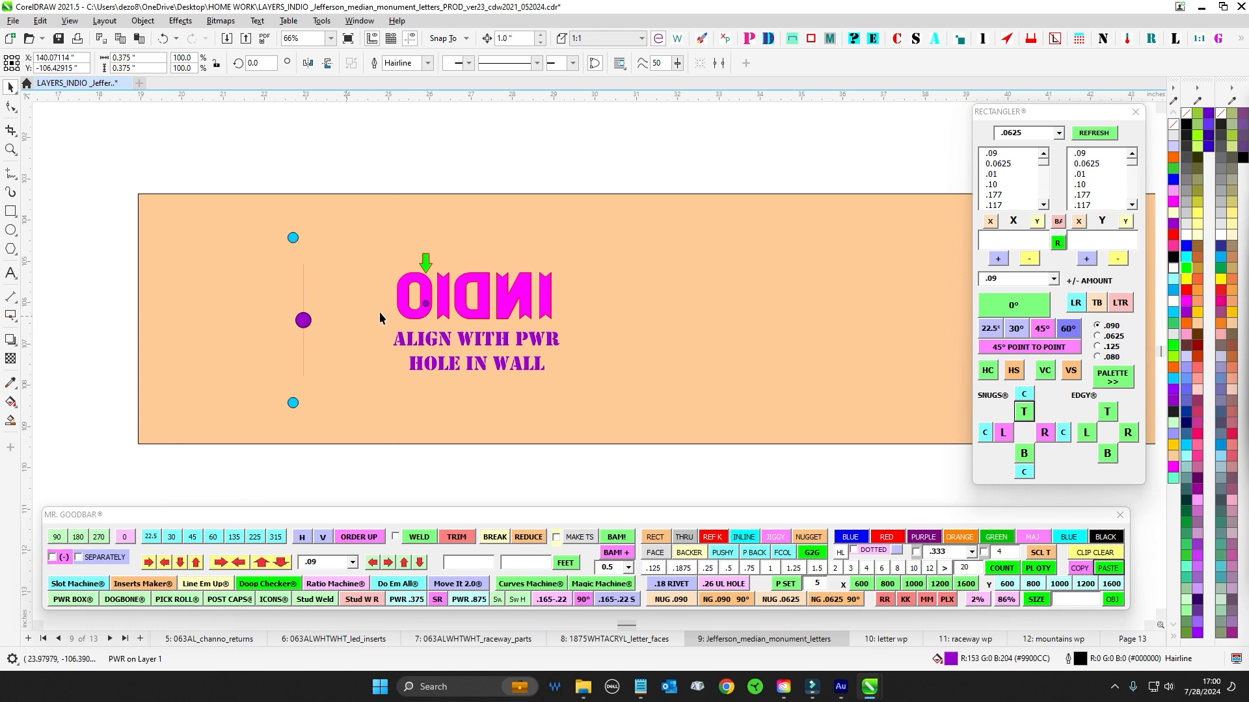
pyautogui.scroll(-5, 483, 349)
# Inspect the top of the pink central box, its holes and the full QTY 2 install patterns.
pyautogui.moveTo(329, 267); pyautogui.dragTo(792, 401)
pyautogui.scroll(1, 418, 231)
pyautogui.scroll(1, 393, 239)
pyautogui.click(393, 237)
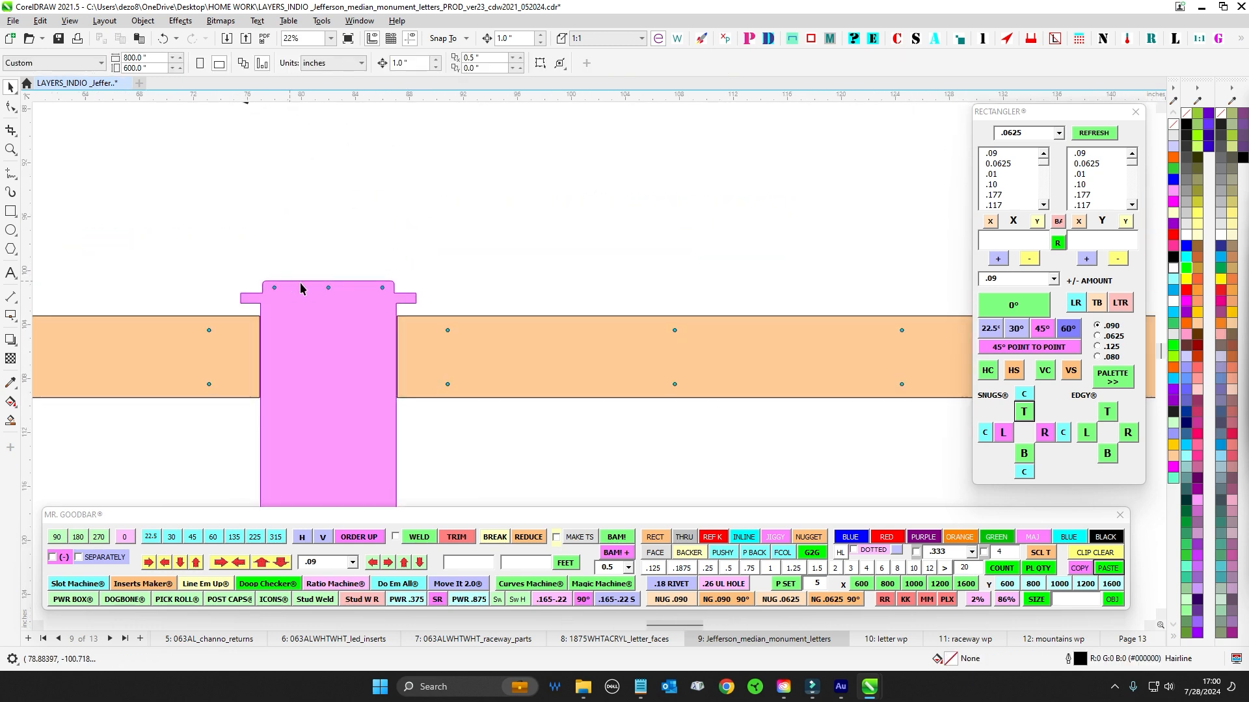
pyautogui.scroll(-1, 499, 271)
pyautogui.scroll(-2, 299, 278)
pyautogui.scroll(-3, 779, 365)
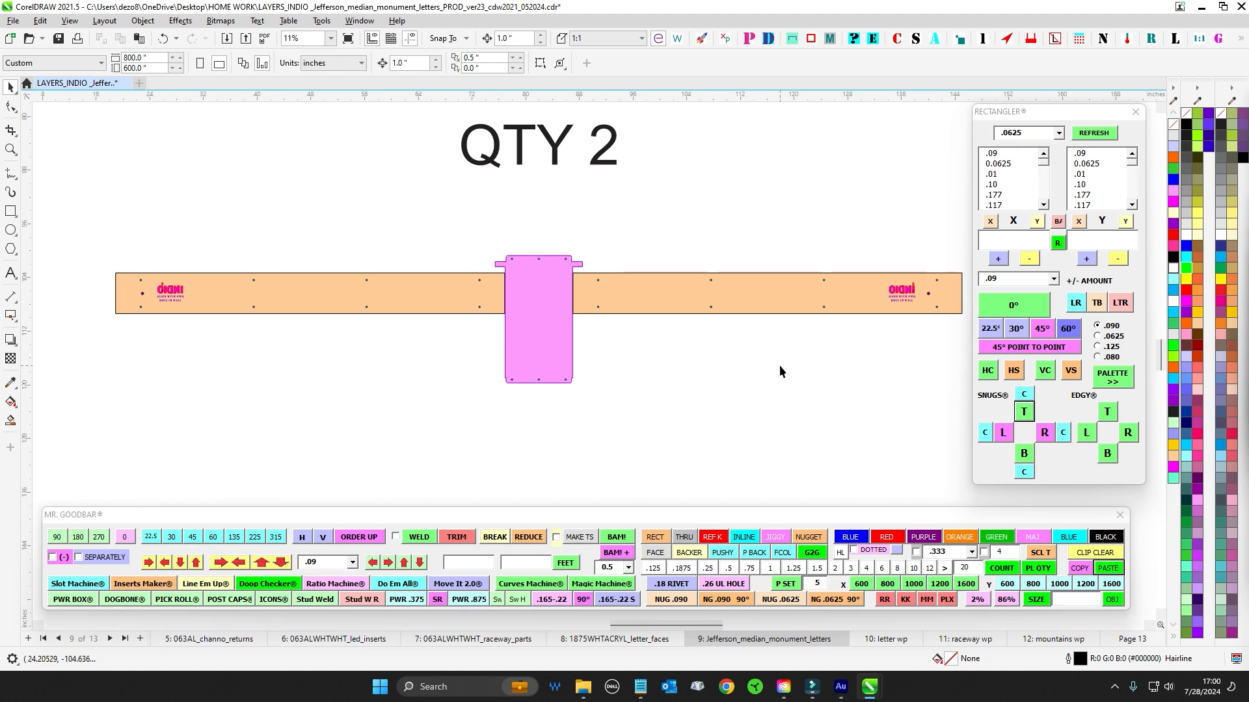
pyautogui.scroll(-1, 768, 385)
pyautogui.moveTo(772, 395); pyautogui.dragTo(777, 378)
# Return to the raceway wp page, select the central MK 6 box and inspect its corner joint with the right raceway.
pyautogui.click(971, 640)
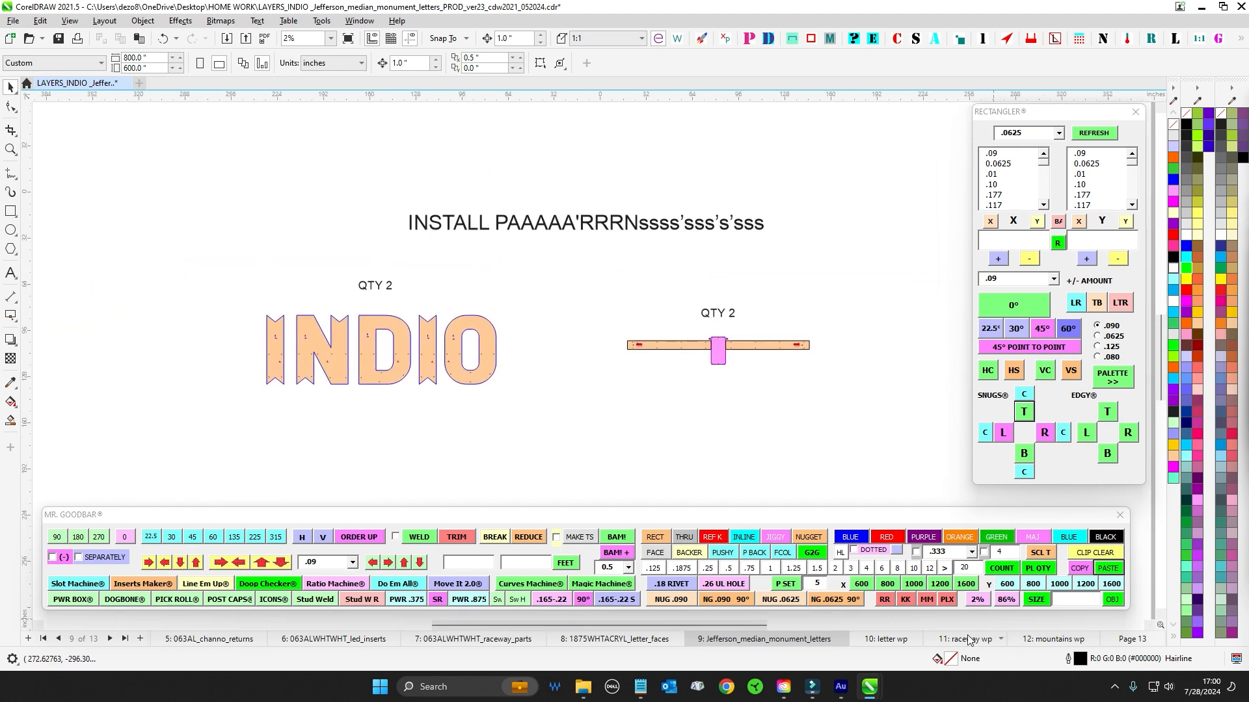
pyautogui.scroll(5, 586, 441)
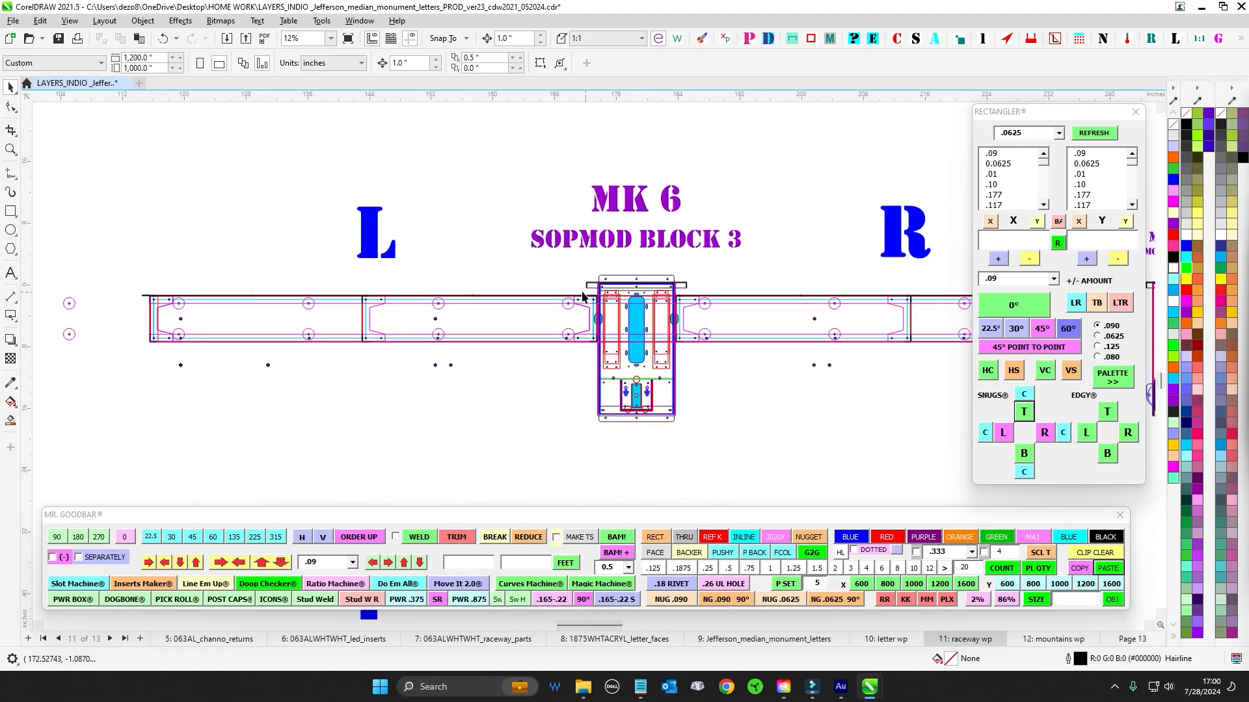
pyautogui.moveTo(715, 497); pyautogui.dragTo(703, 467)
pyautogui.scroll(2, 686, 419)
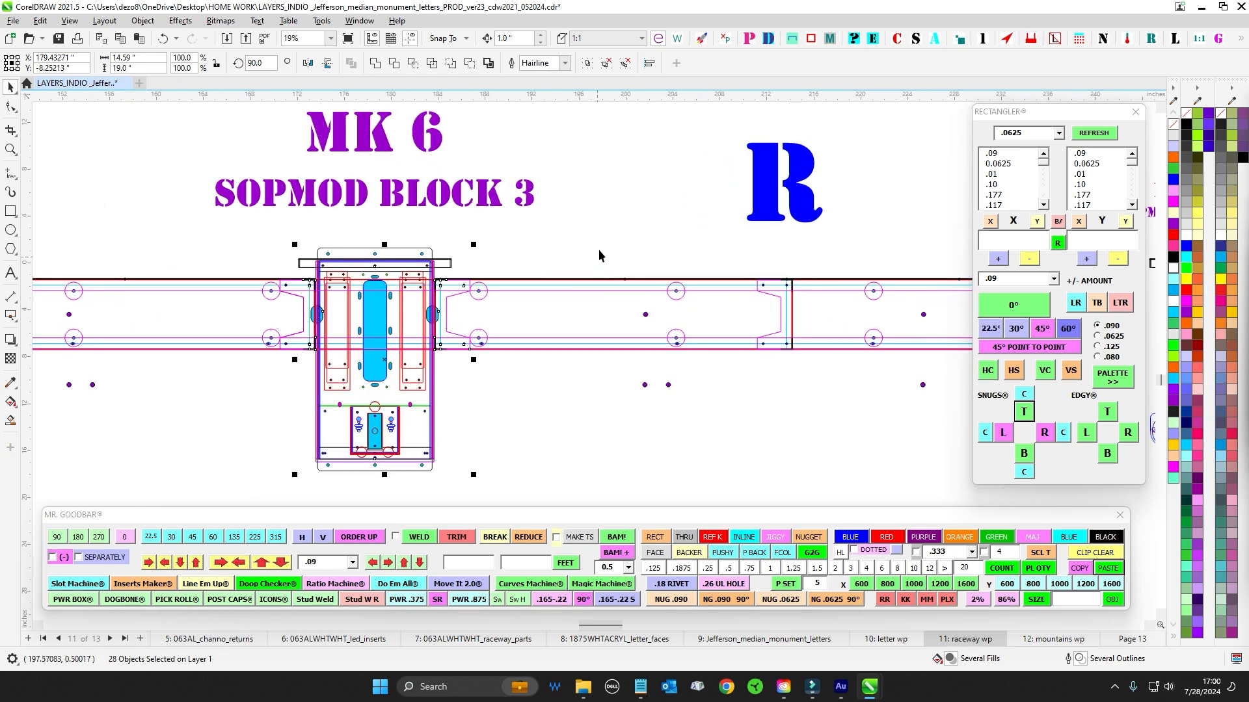
pyautogui.scroll(3, 442, 291)
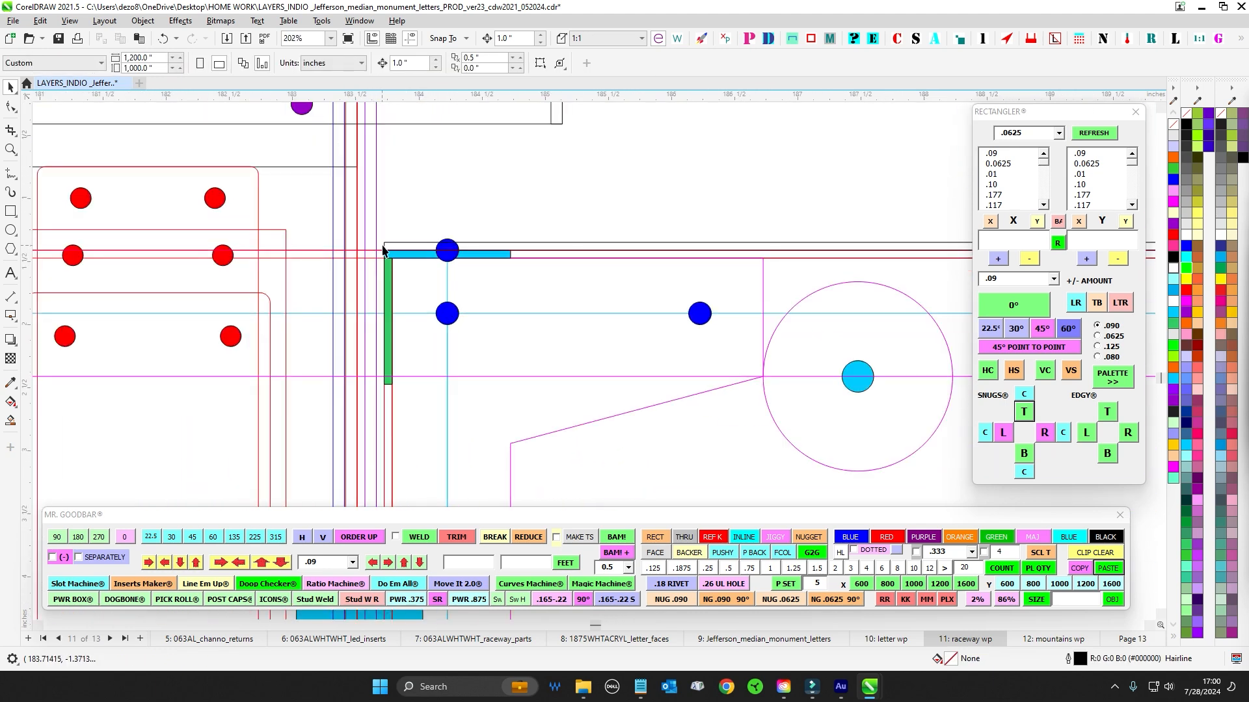
pyautogui.scroll(2, 377, 241)
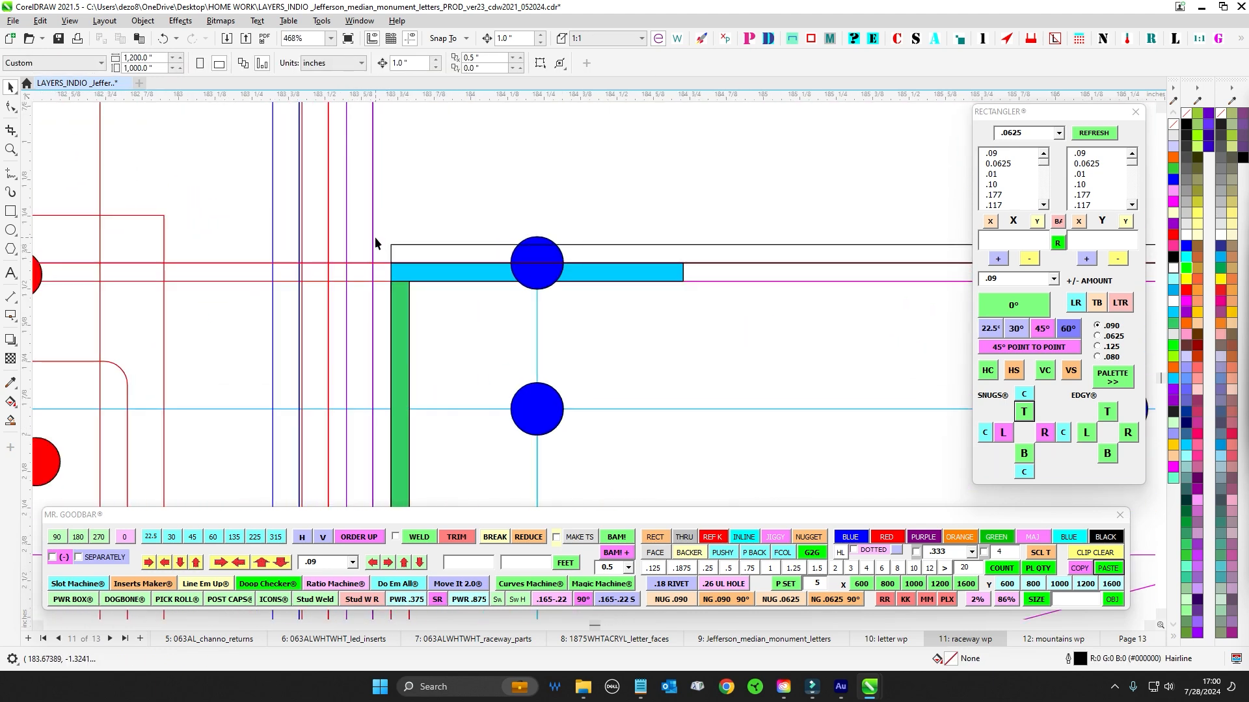
pyautogui.scroll(-4, 374, 236)
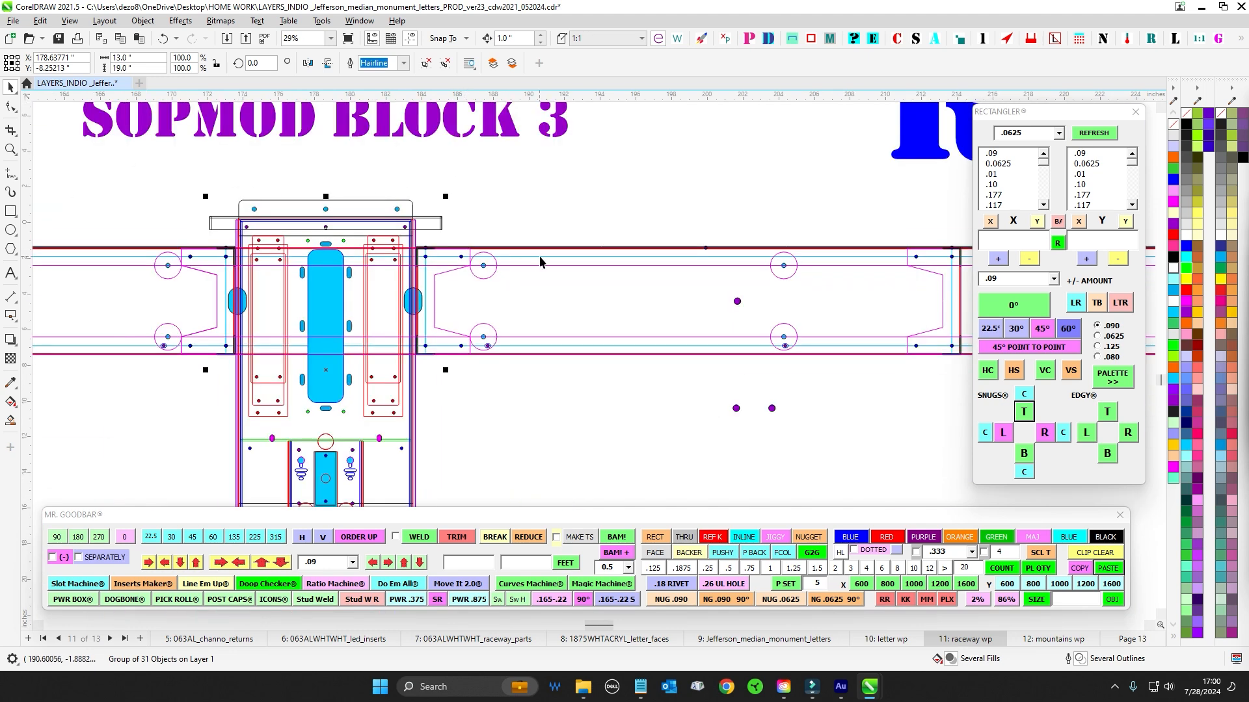
# Recheck the blue and green flanges where the right raceway meets the box, along with the surrounding assembly.
pyautogui.scroll(3, 429, 248)
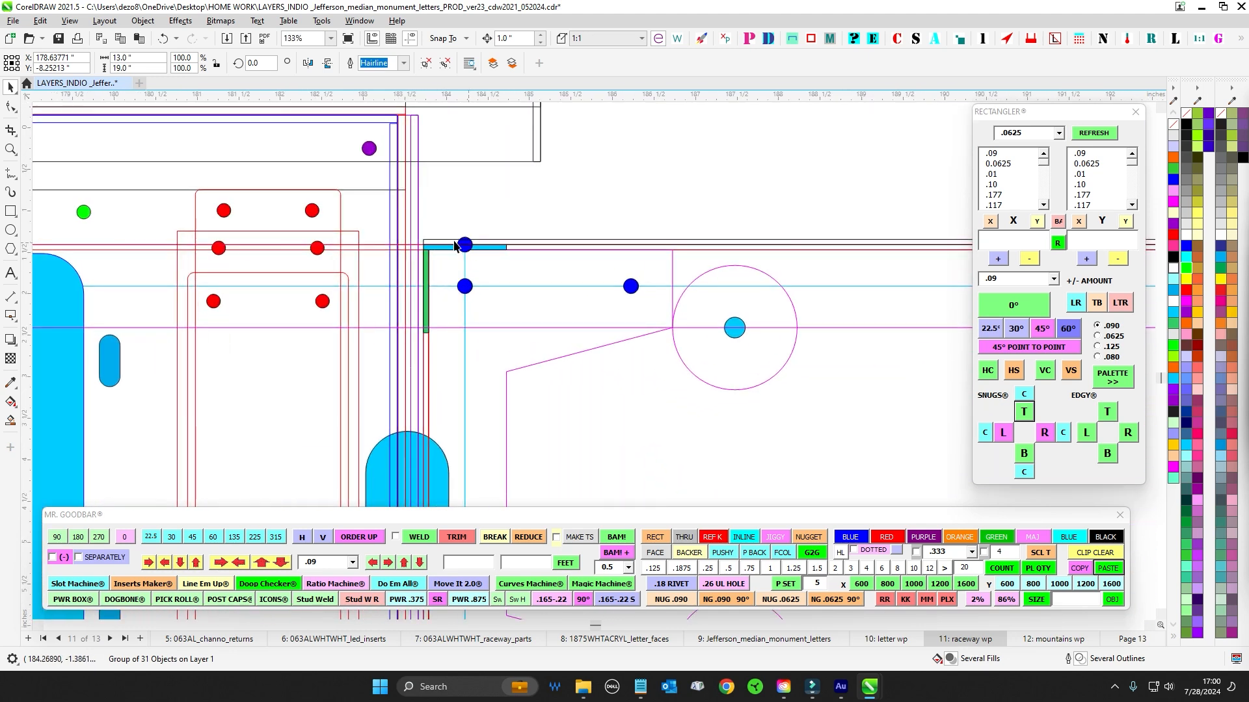
pyautogui.scroll(-6, 435, 249)
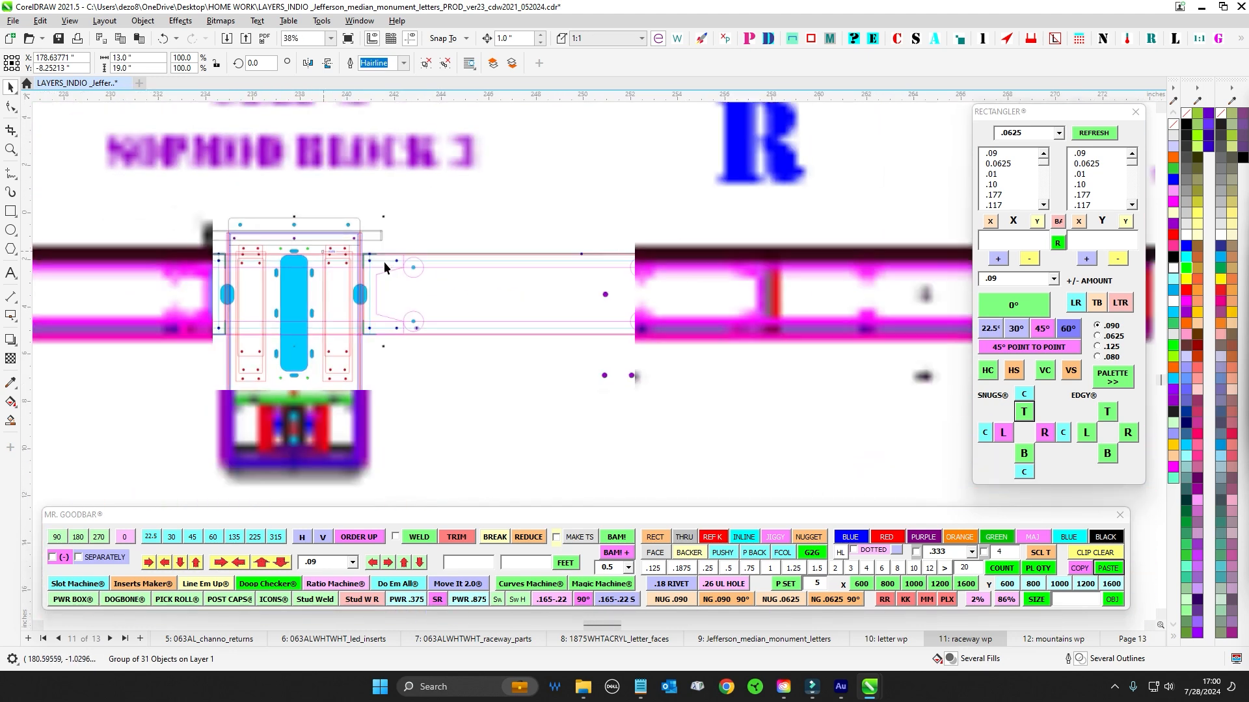
pyautogui.moveTo(692, 329); pyautogui.dragTo(880, 303)
pyautogui.scroll(2, 377, 228)
pyautogui.scroll(-1, 380, 348)
pyautogui.moveTo(380, 348); pyautogui.dragTo(524, 335)
pyautogui.scroll(-2, 524, 336)
# Select the blue slot in the semicircular tab near the P end of the L section's yellow strip.
pyautogui.moveTo(553, 449); pyautogui.dragTo(524, 184)
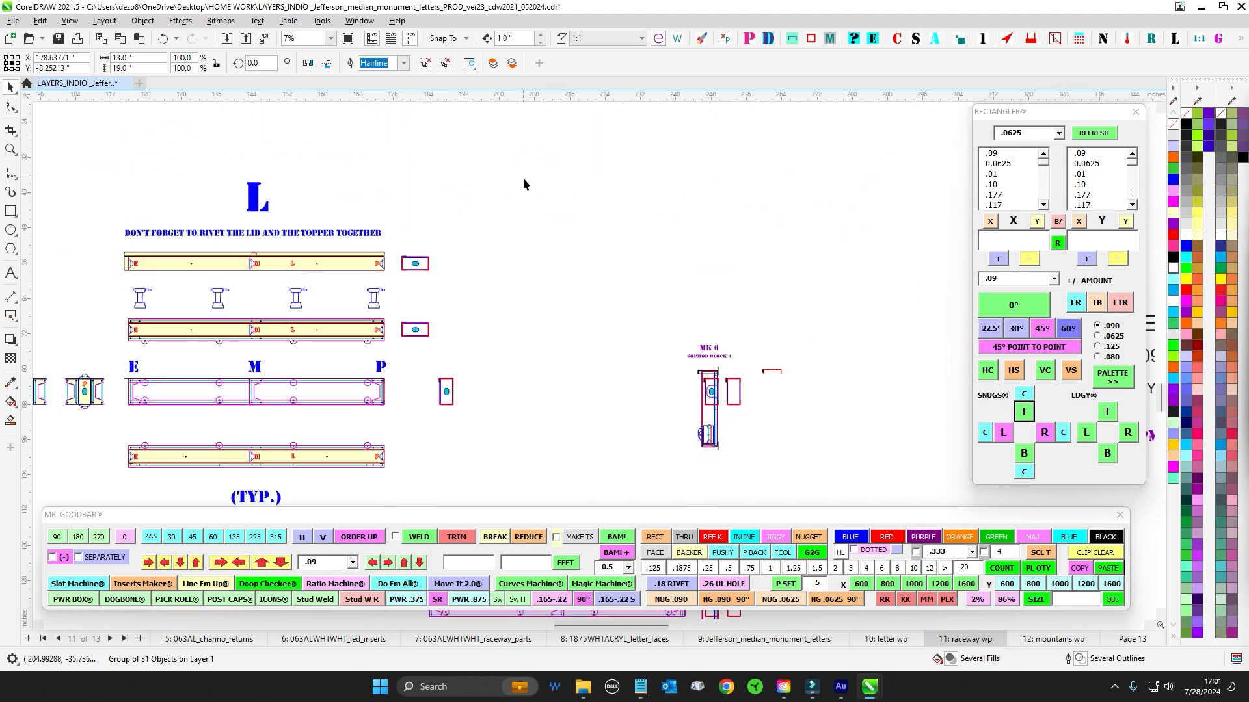
pyautogui.scroll(2, 353, 252)
pyautogui.scroll(5, 475, 339)
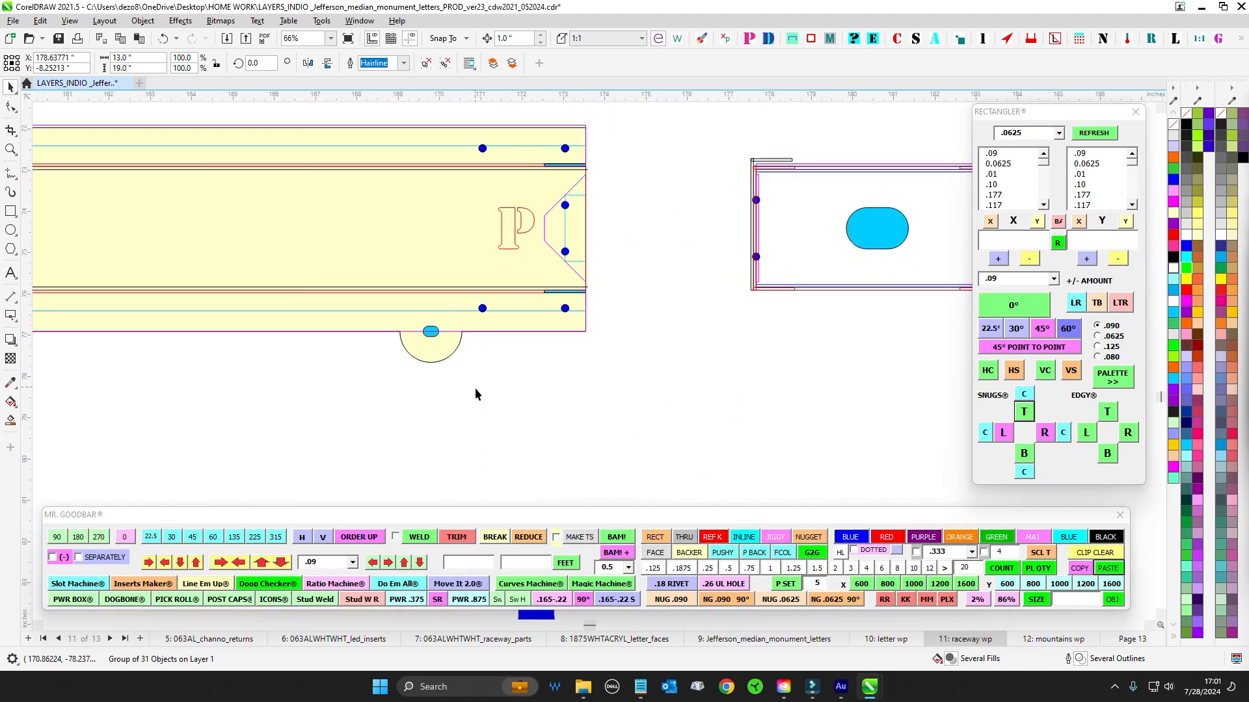
pyautogui.keyDown('ctrl'); pyautogui.click(427, 335); pyautogui.keyUp('ctrl')
pyautogui.scroll(-4, 653, 446)
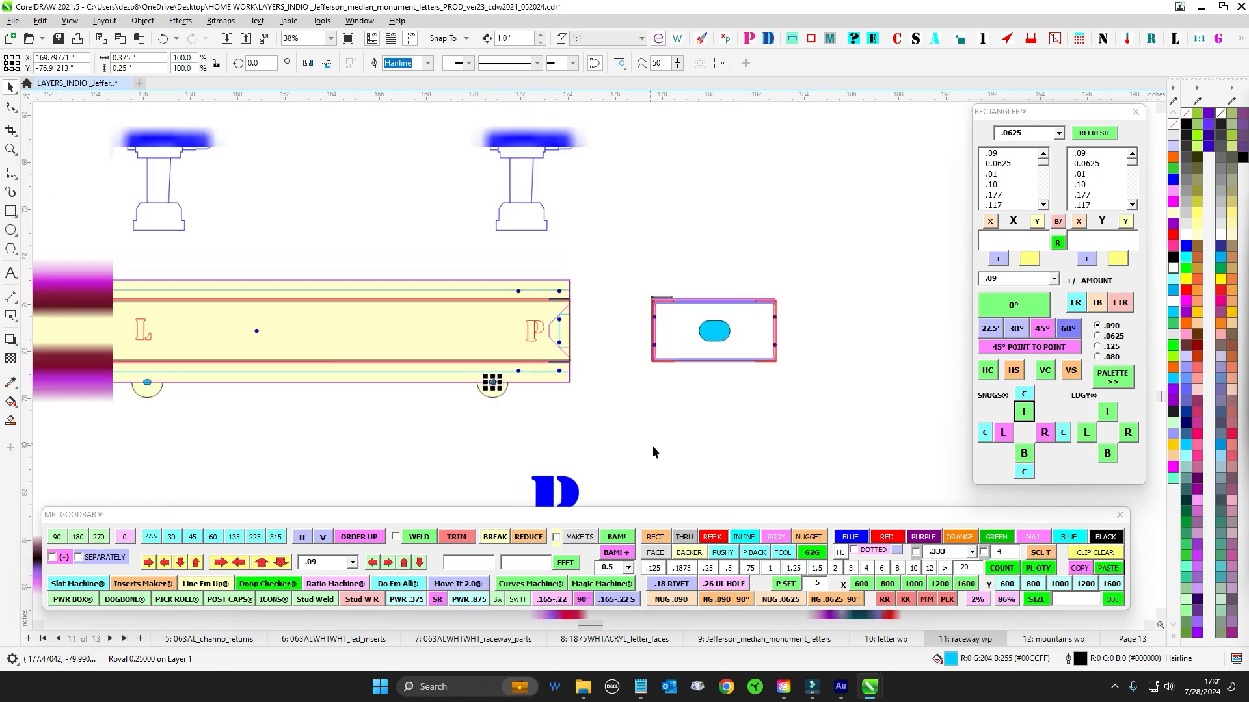
# Review the complete MK 6 SOPMOD BLOCK 3 raceway assembly alongside its side views and separated box parts.
pyautogui.moveTo(655, 142); pyautogui.dragTo(504, 424)
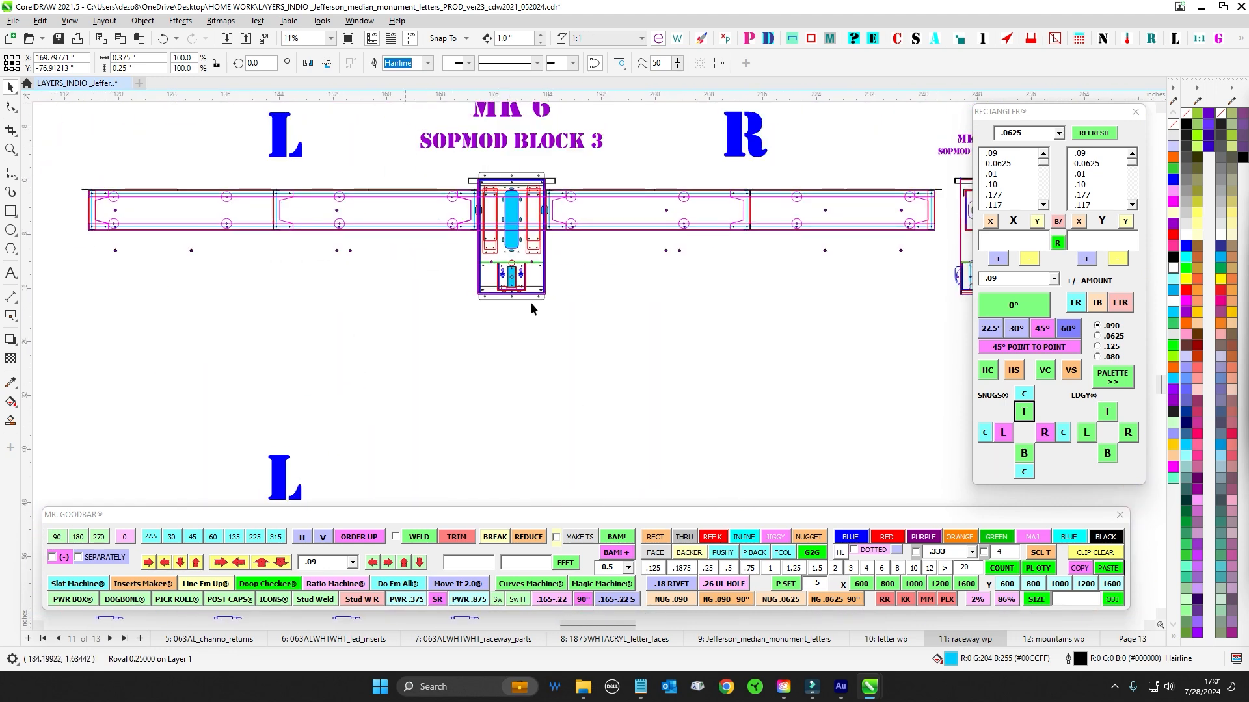
pyautogui.scroll(2, 521, 169)
pyautogui.scroll(-4, 593, 314)
pyautogui.moveTo(670, 395); pyautogui.dragTo(402, 336)
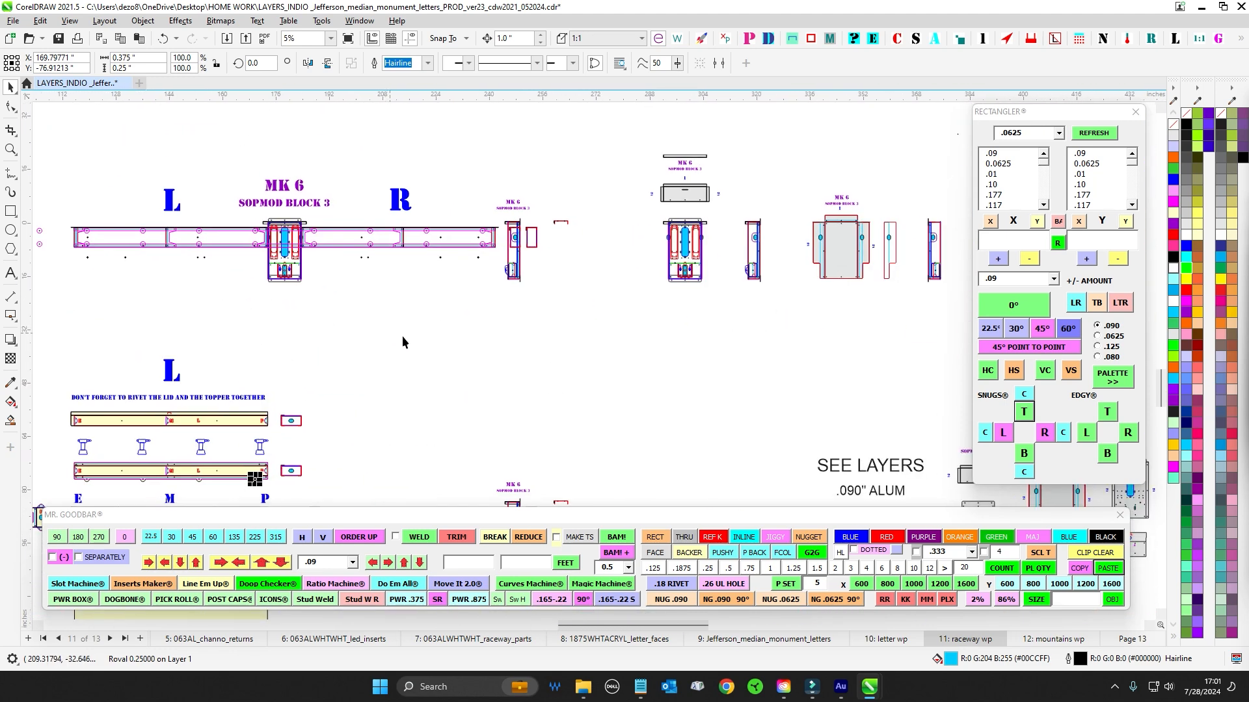
pyautogui.moveTo(585, 385); pyautogui.dragTo(581, 392)
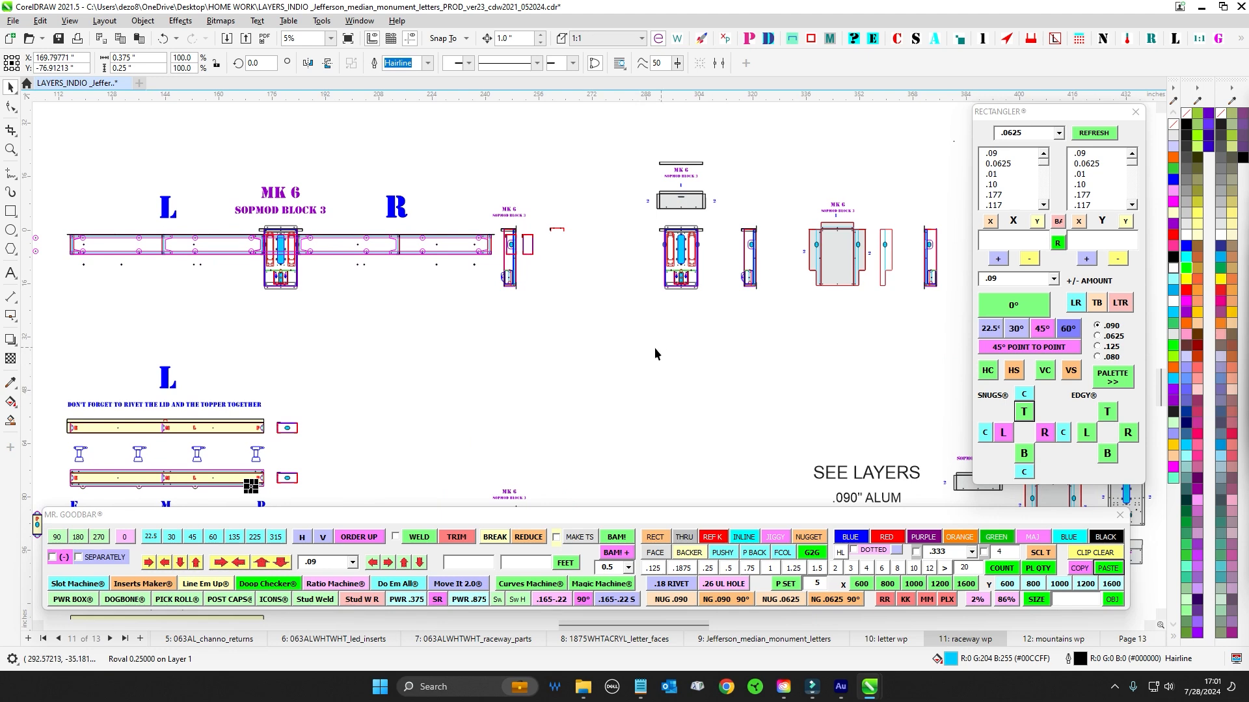
# Select the grey lid pattern with its number labels above the separated MK 6 box.
pyautogui.scroll(3, 654, 354)
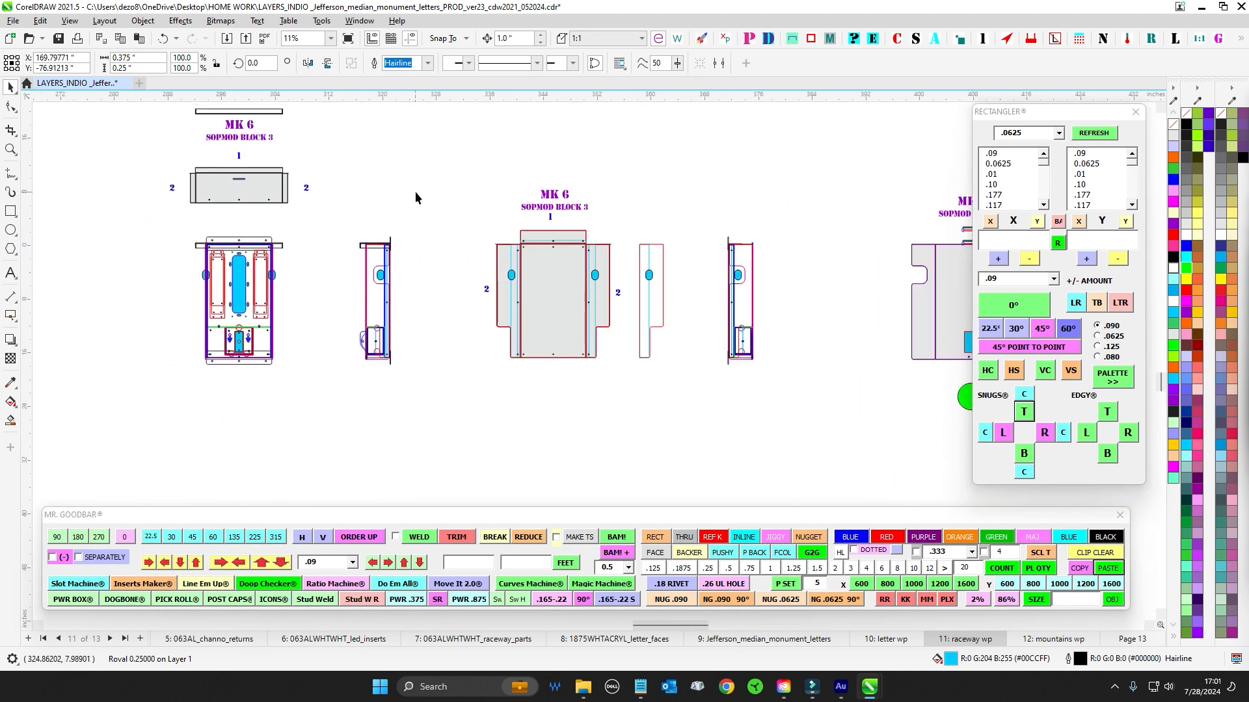
pyautogui.moveTo(416, 193); pyautogui.dragTo(541, 225)
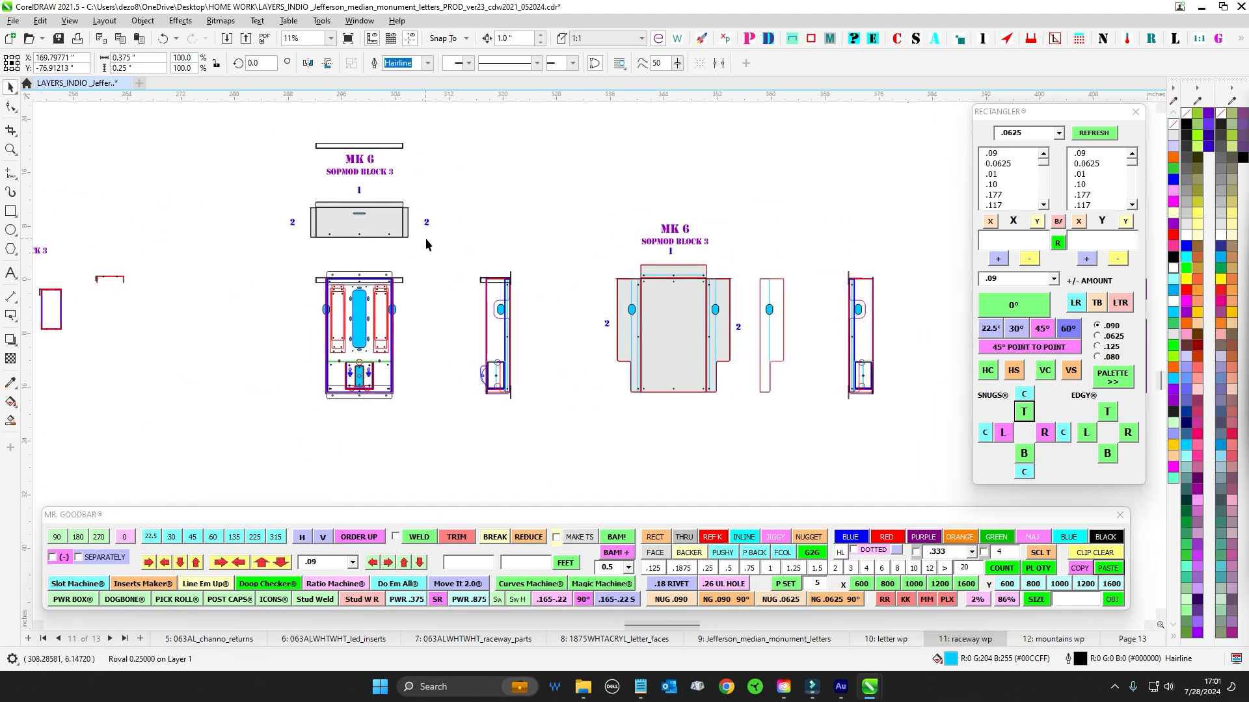
pyautogui.scroll(1, 299, 195)
pyautogui.moveTo(500, 292); pyautogui.dragTo(505, 292)
pyautogui.scroll(-3, 557, 249)
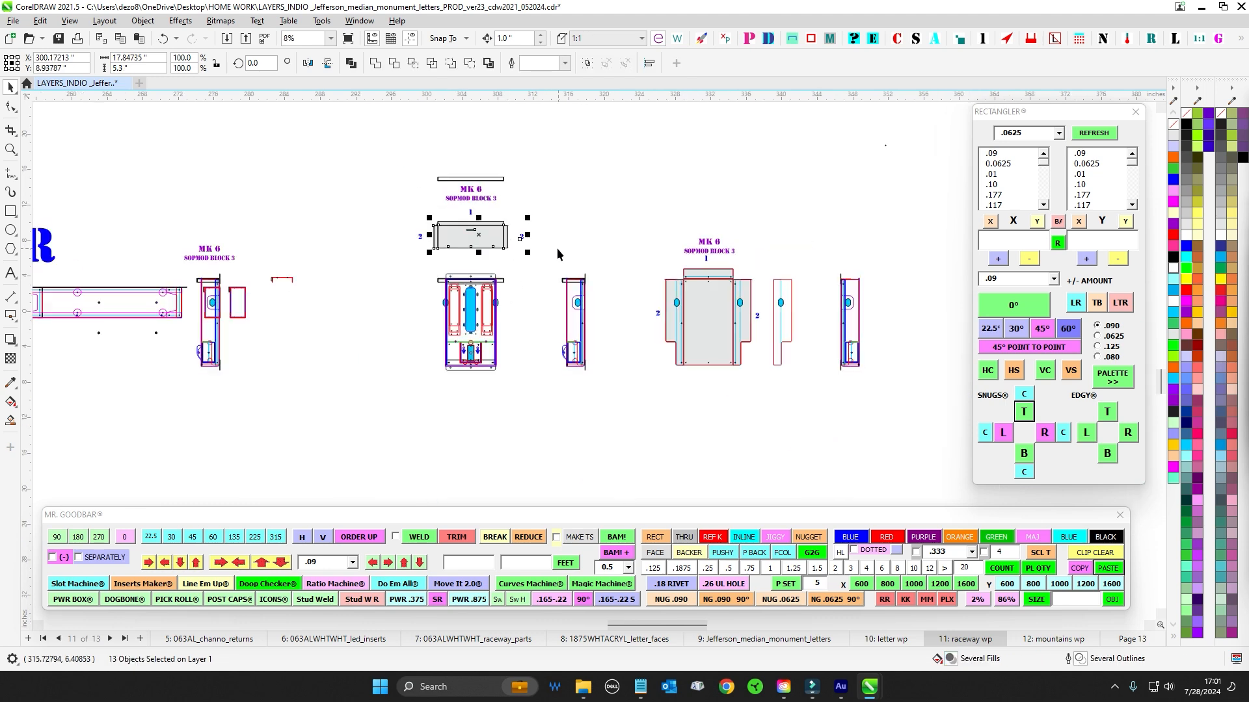
# Inspect the corner joint between the central MK 6 box and the right raceway, and clear the selection.
pyautogui.scroll(4, 131, 262)
pyautogui.scroll(2, 295, 286)
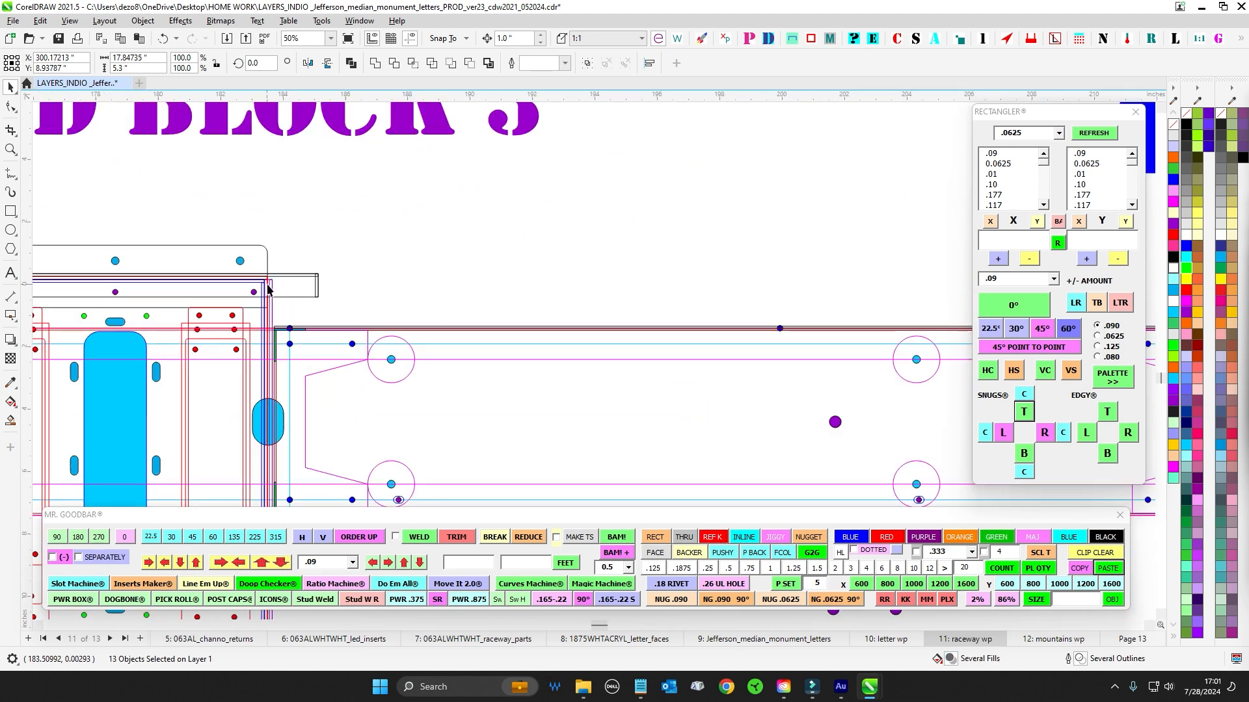
pyautogui.scroll(2, 279, 329)
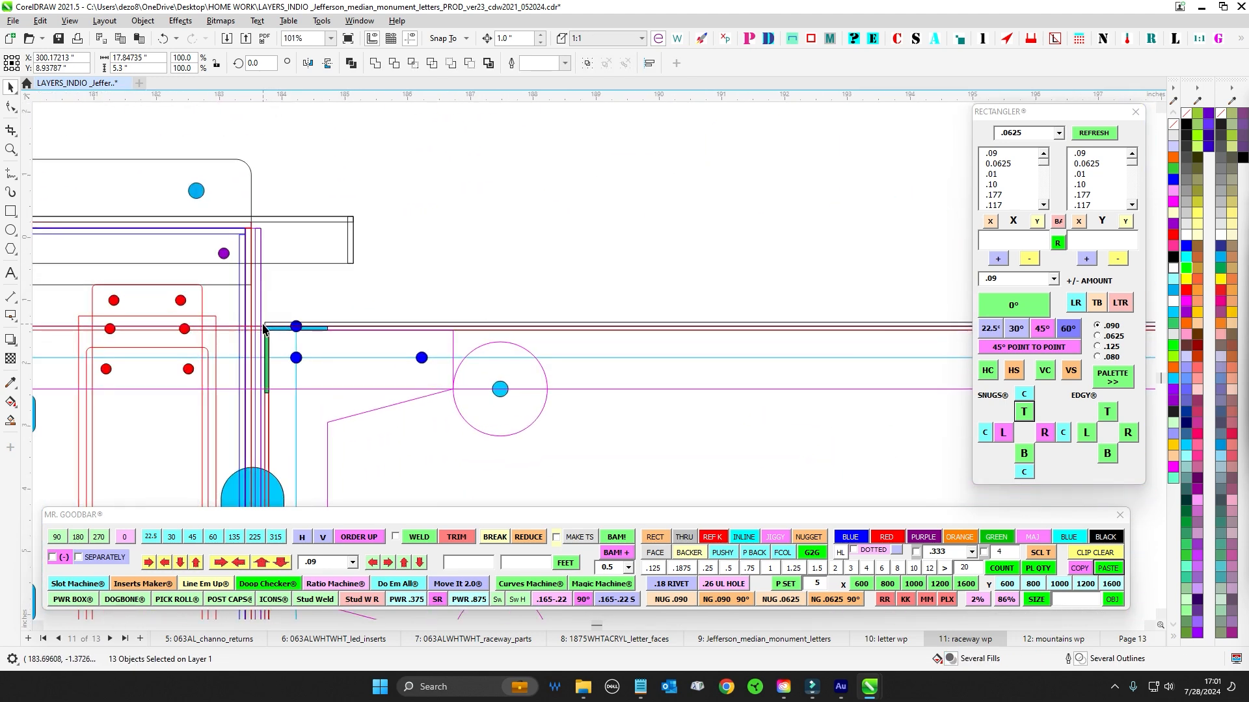
pyautogui.scroll(-3, 266, 325)
pyautogui.scroll(1, 306, 367)
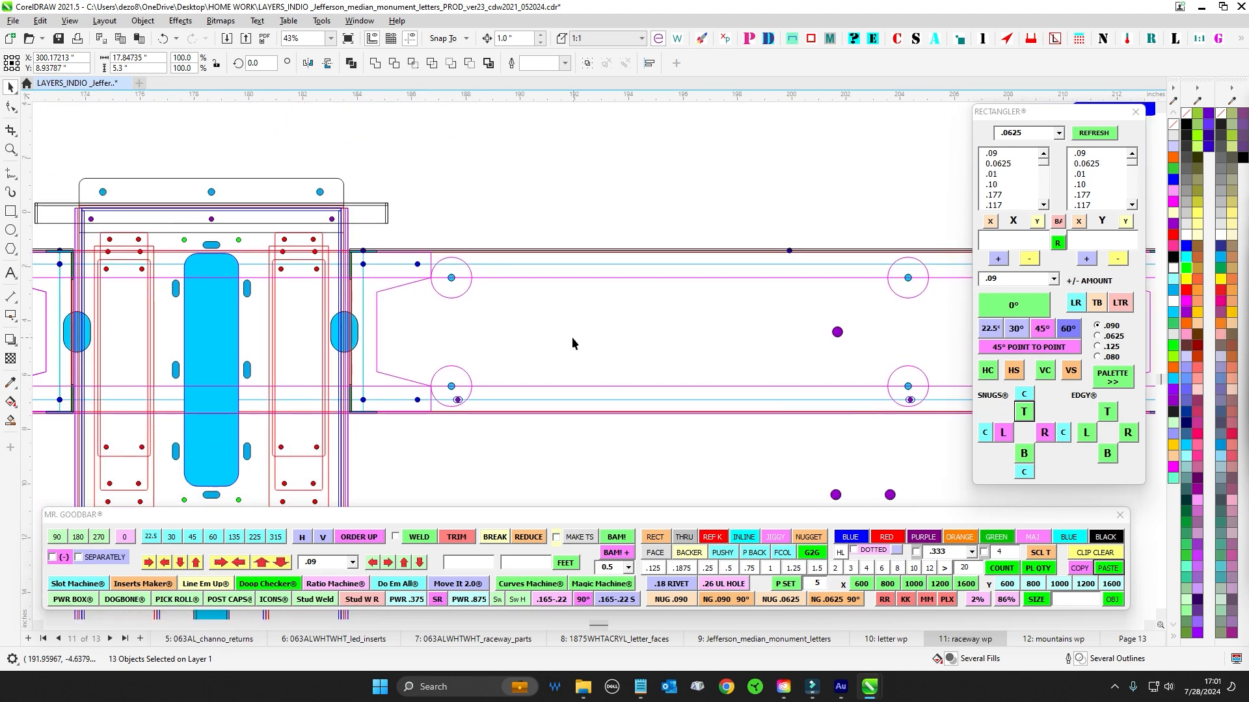
pyautogui.moveTo(300, 336); pyautogui.dragTo(301, 336)
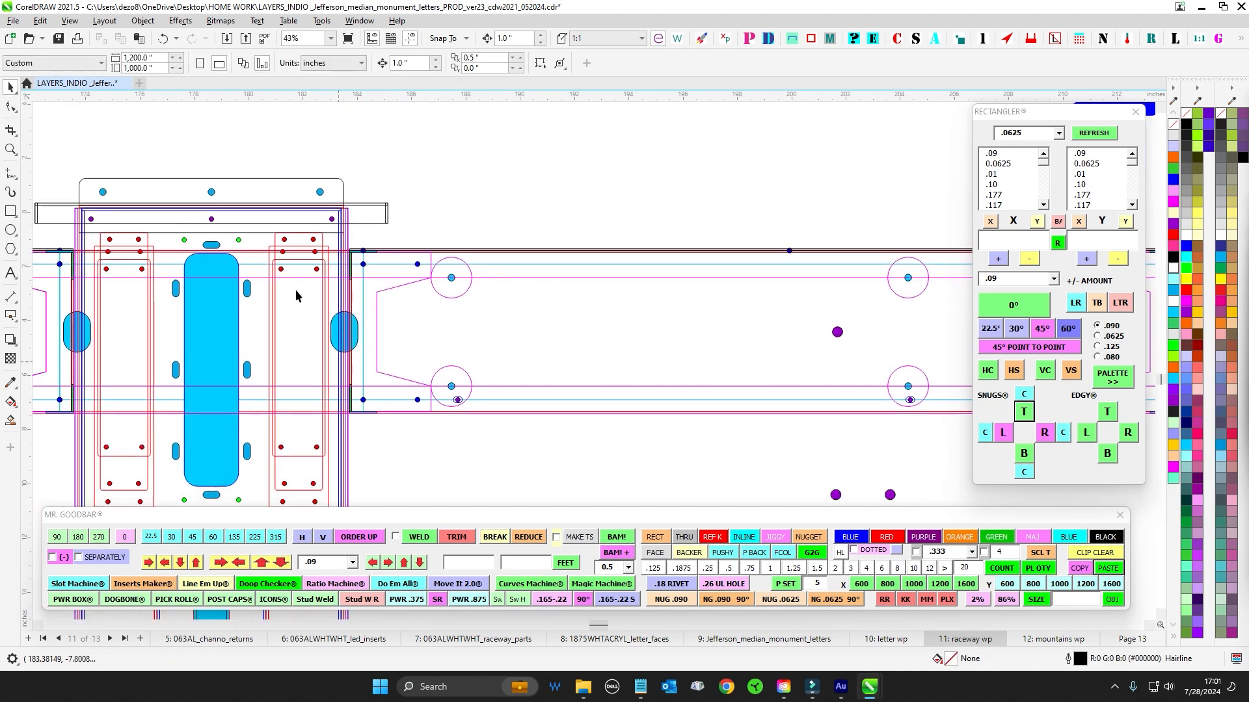
# Select the grey lid pattern together with labels 1 and 2, and examine the neighbouring grey MK 6 body pattern.
pyautogui.scroll(-3, 612, 273)
pyautogui.moveTo(903, 251); pyautogui.dragTo(223, 252)
pyautogui.scroll(-1, 608, 257)
pyautogui.scroll(1, 596, 253)
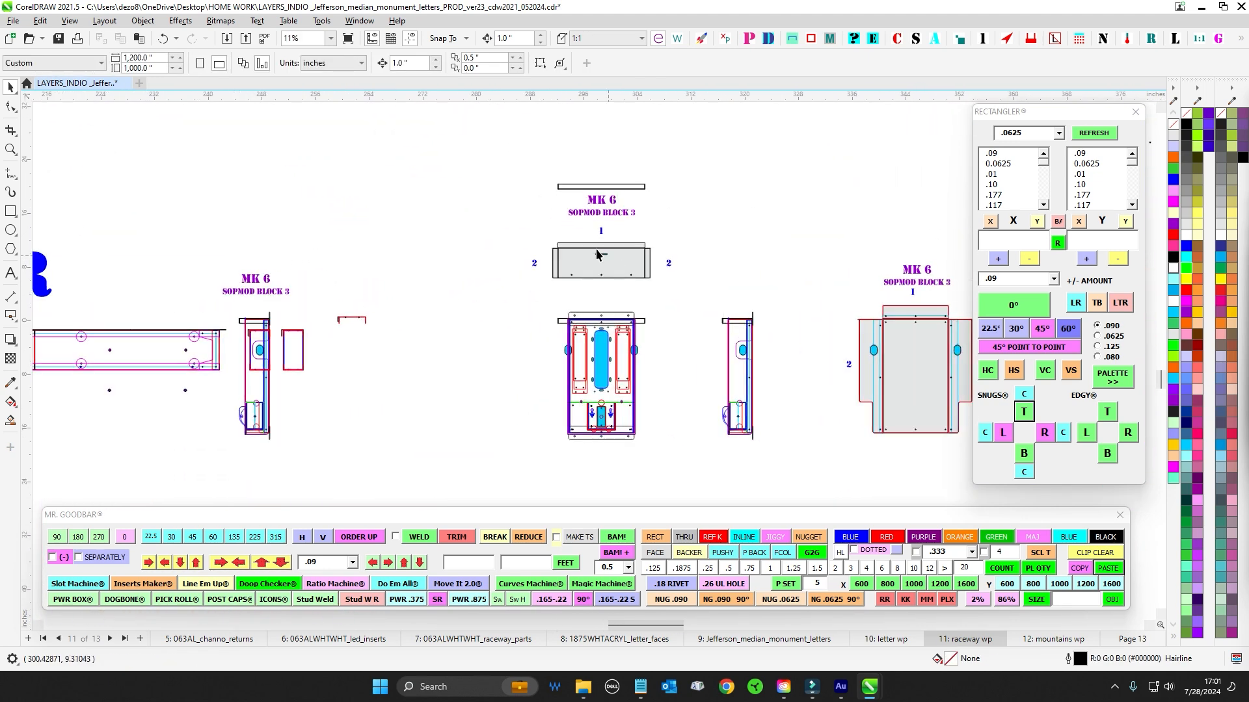
pyautogui.moveTo(694, 294); pyautogui.dragTo(695, 295)
pyautogui.moveTo(796, 270); pyautogui.dragTo(379, 217)
pyautogui.scroll(1, 460, 297)
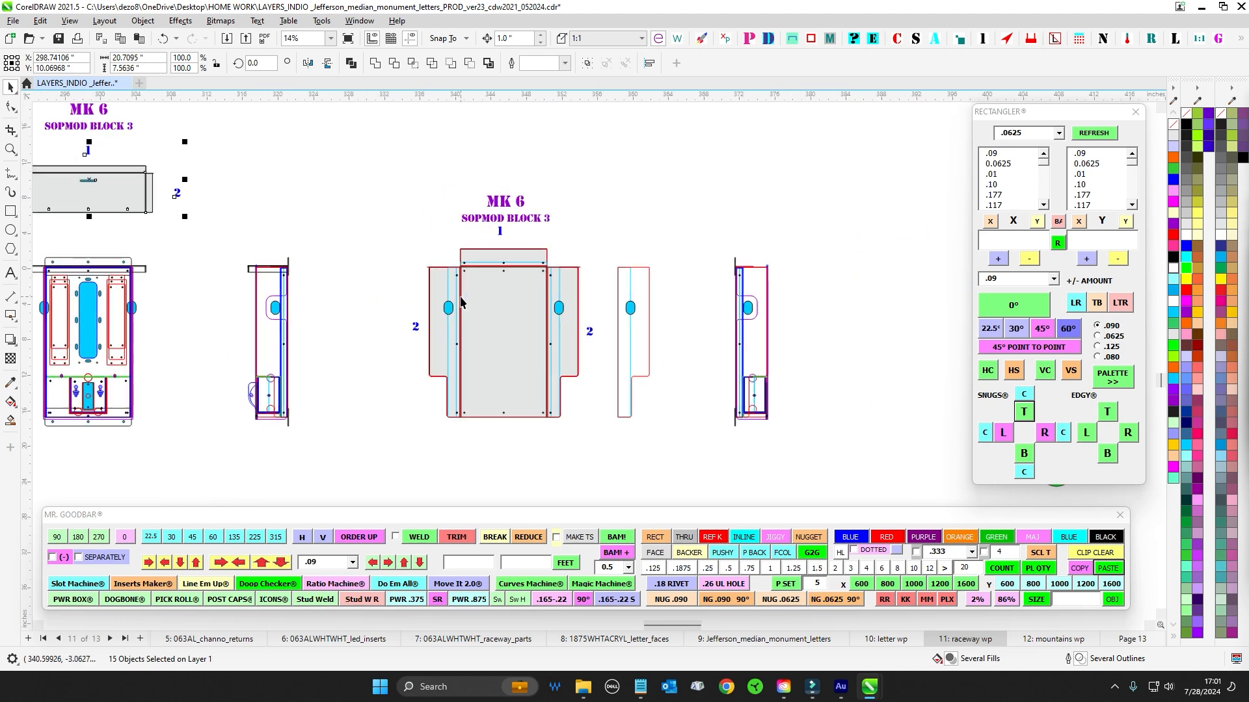
pyautogui.scroll(1, 463, 299)
pyautogui.scroll(-6, 446, 277)
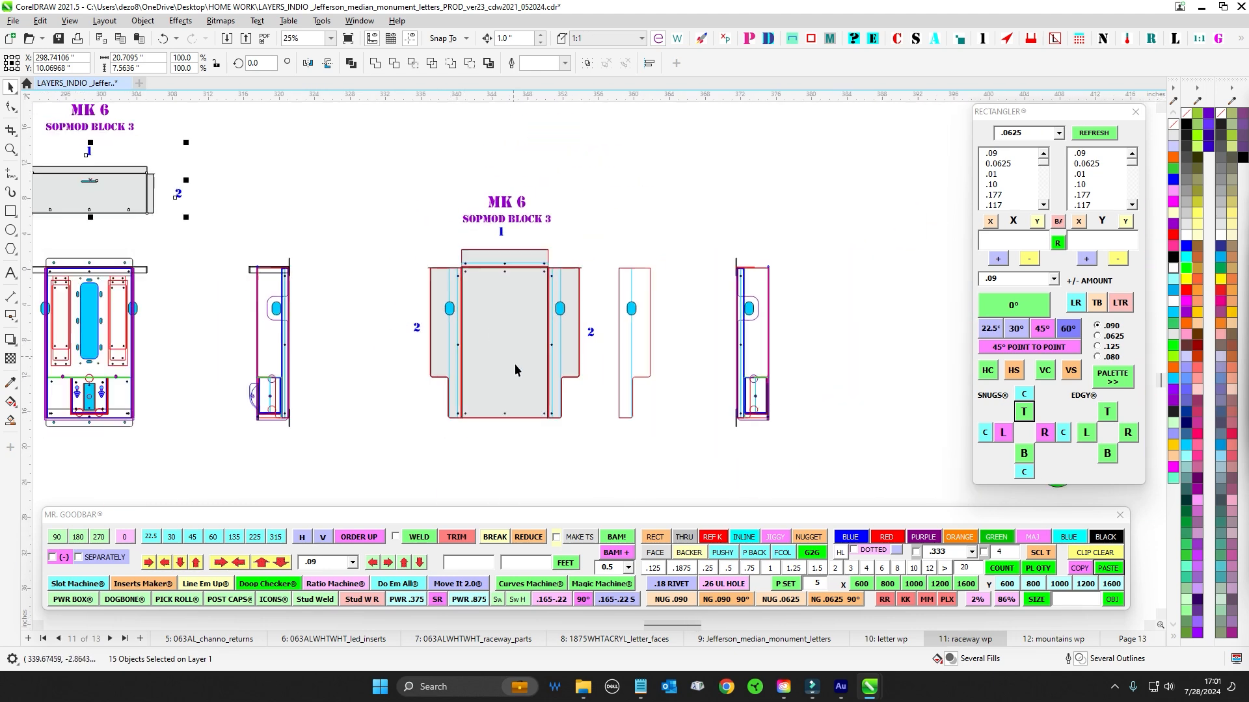
# Go to the PWR VAULT - DOUBLE layout and select the small blue hole at the top of the side view beside the purple panels.
pyautogui.moveTo(794, 195); pyautogui.dragTo(805, 183)
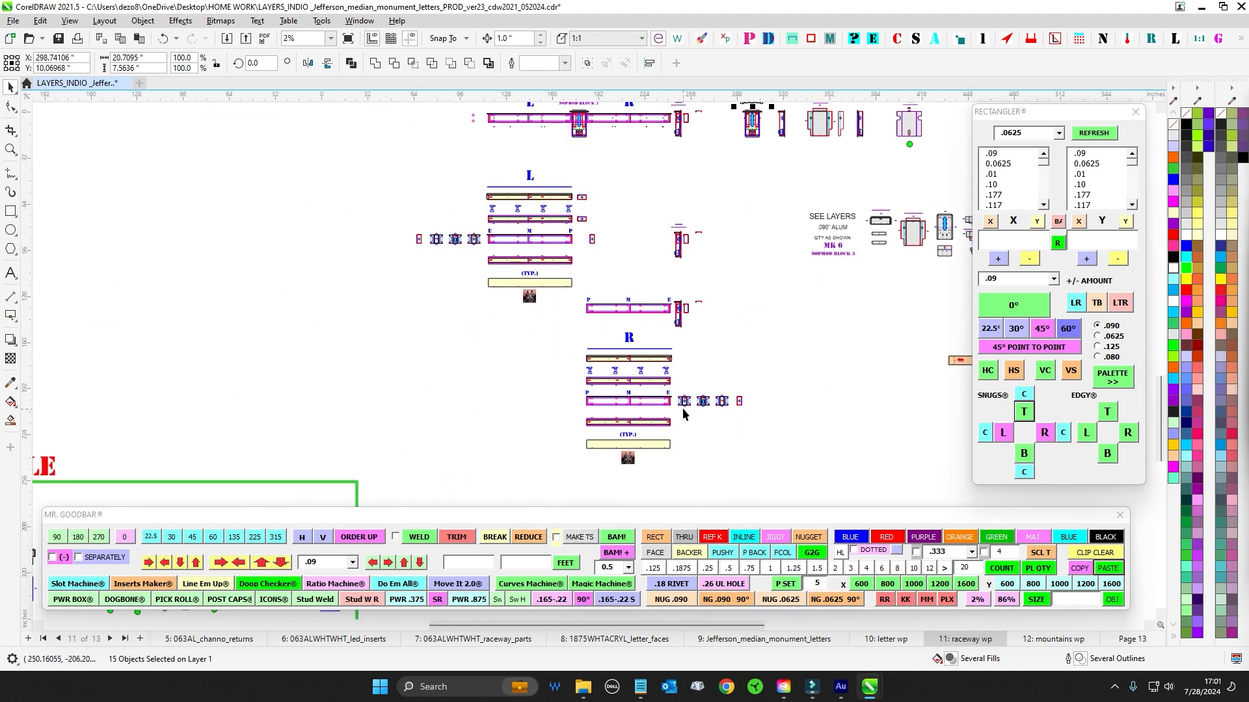
pyautogui.moveTo(485, 418); pyautogui.dragTo(713, 193)
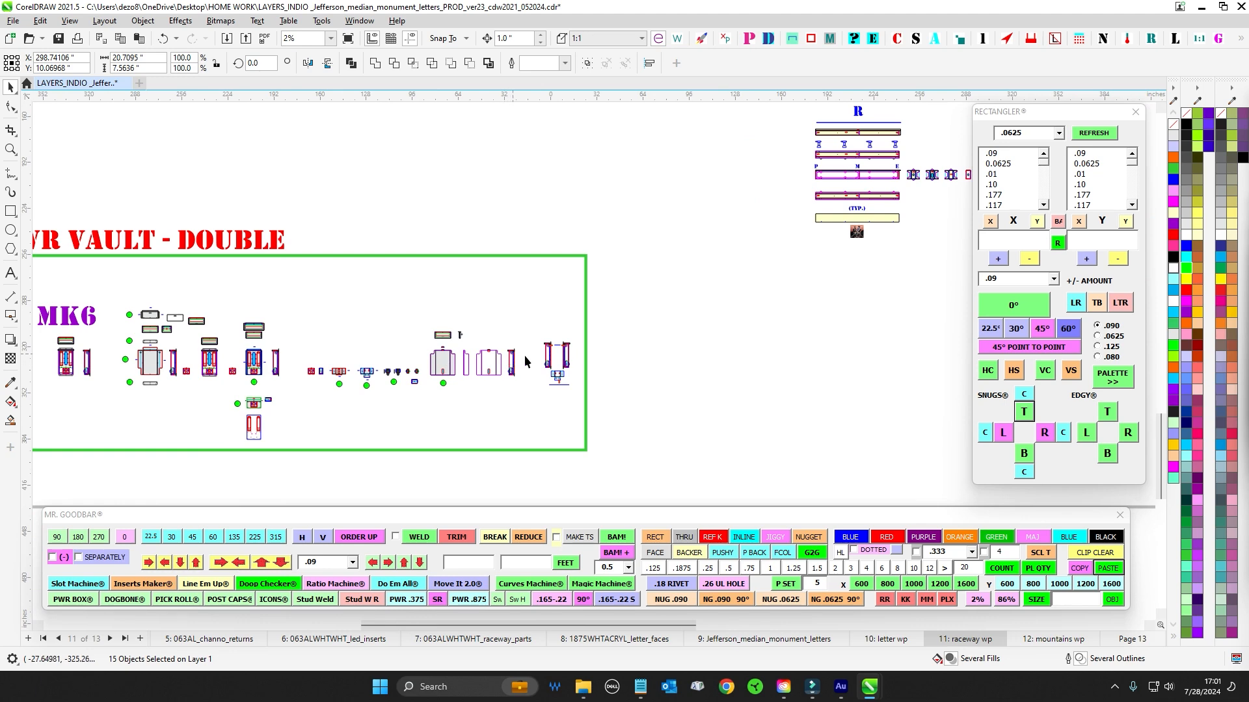
pyautogui.scroll(6, 507, 361)
pyautogui.scroll(-2, 516, 361)
pyautogui.moveTo(516, 361); pyautogui.dragTo(667, 353)
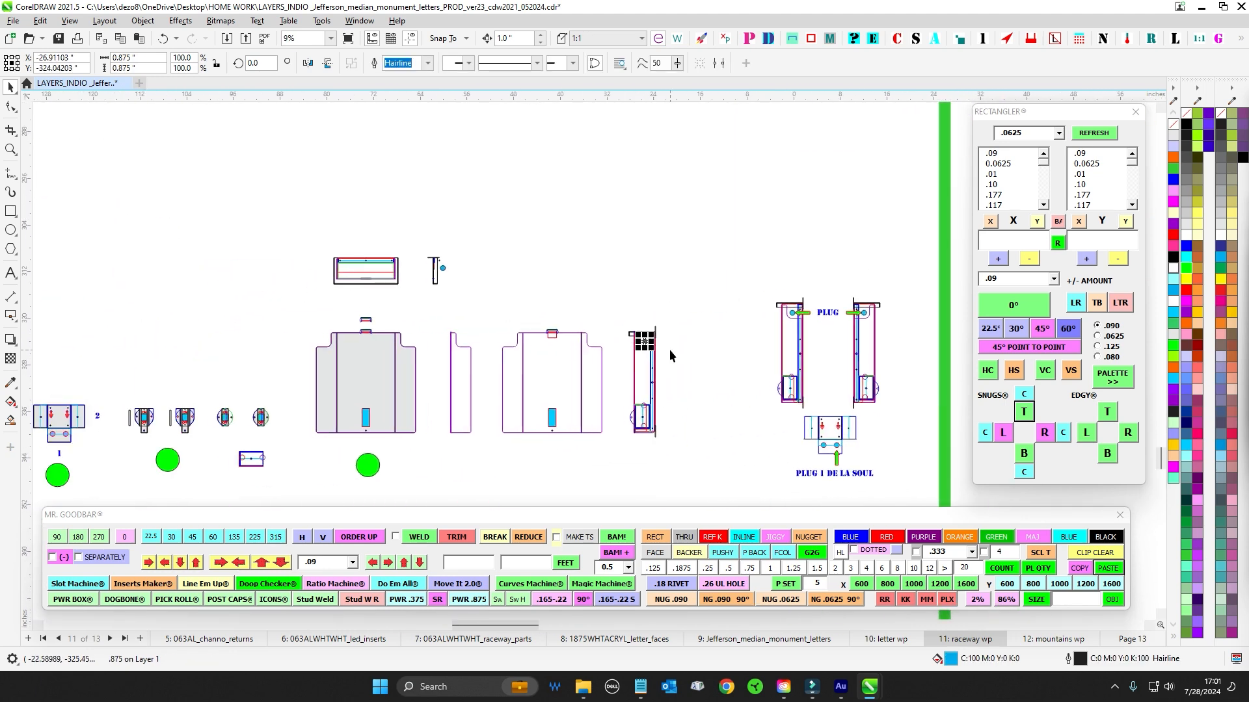
pyautogui.scroll(2, 424, 325)
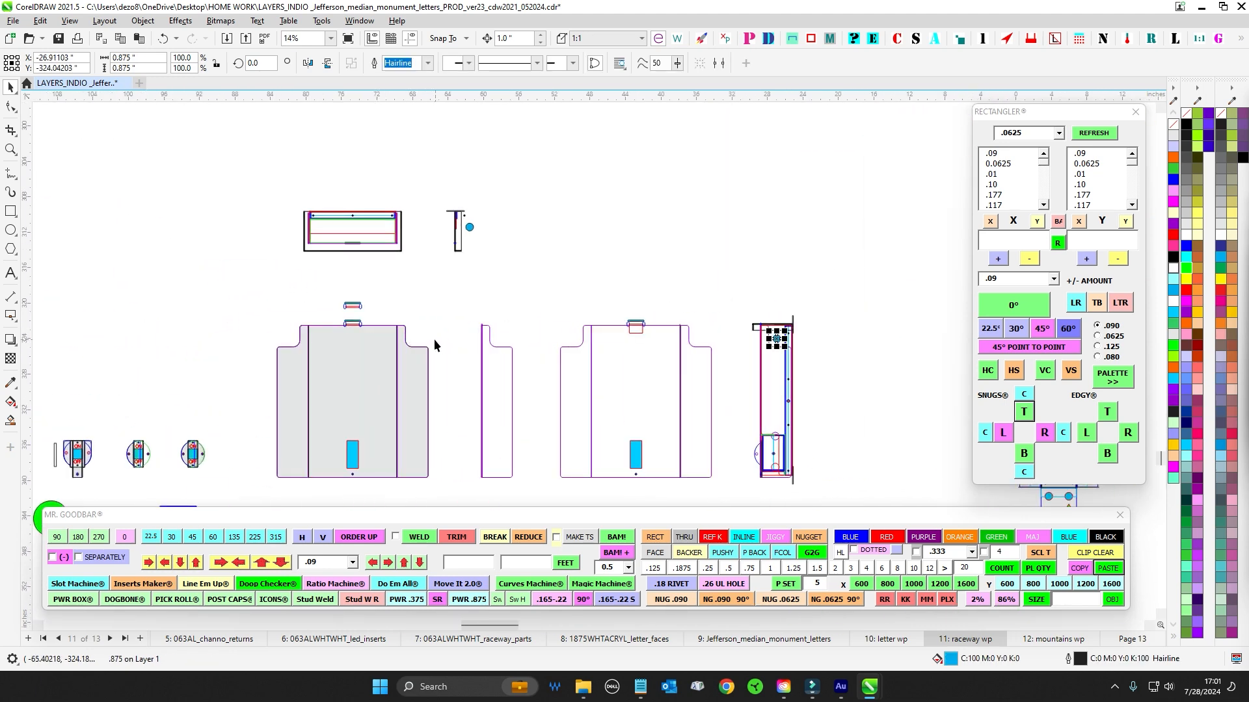
pyautogui.scroll(-5, 535, 320)
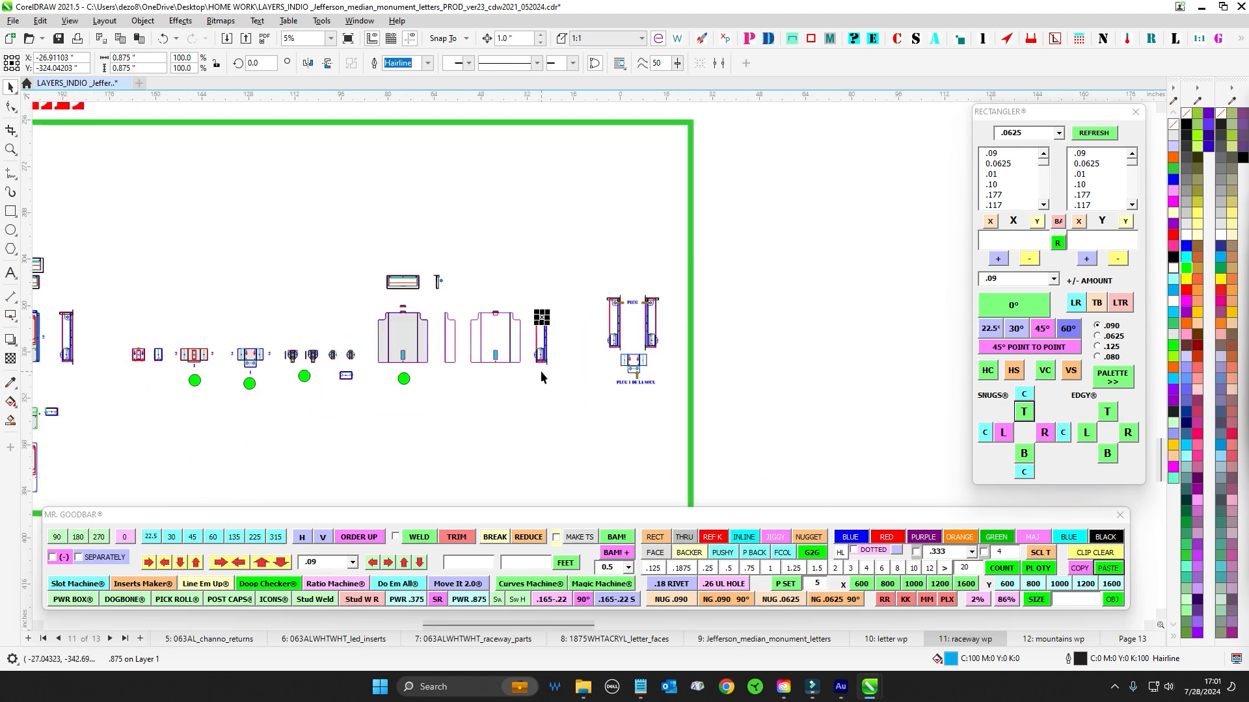
# Return to the MK 6 SOPMOD BLOCK 3 parts and examine the grey body pattern's flanges and blue side slots.
pyautogui.moveTo(763, 225); pyautogui.dragTo(364, 455)
pyautogui.scroll(1, 610, 193)
pyautogui.scroll(7, 611, 195)
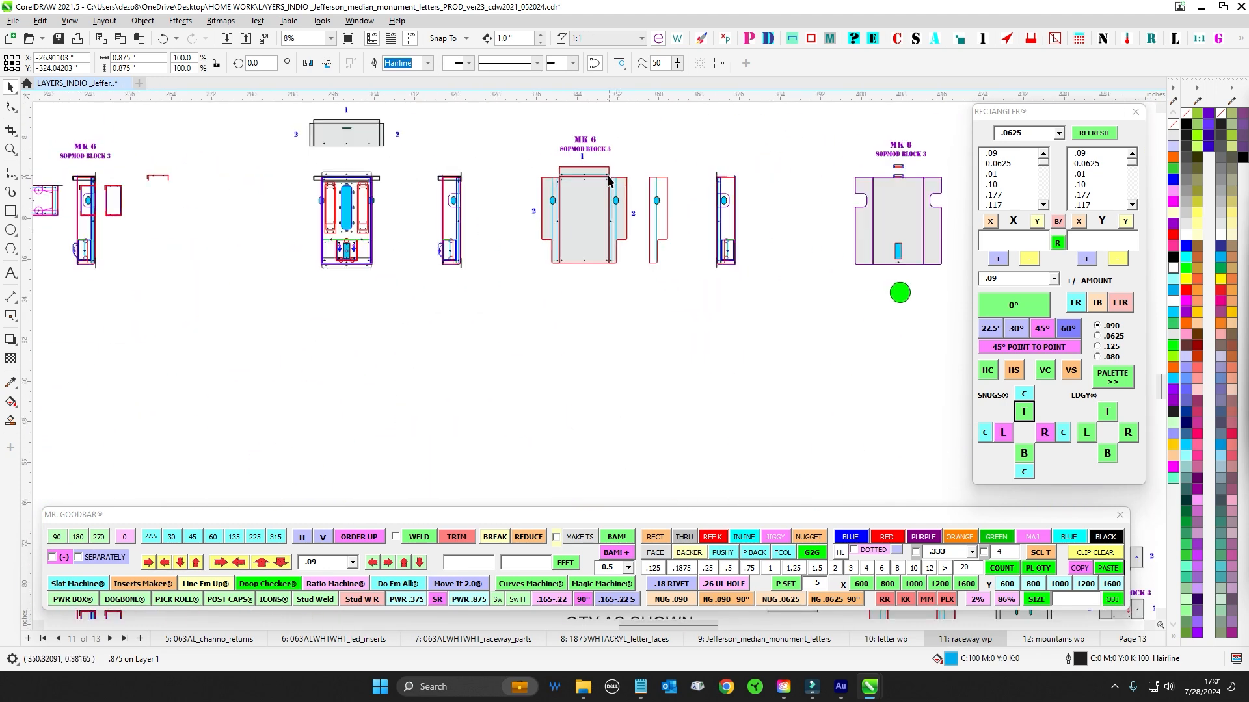
pyautogui.moveTo(633, 222); pyautogui.dragTo(635, 222)
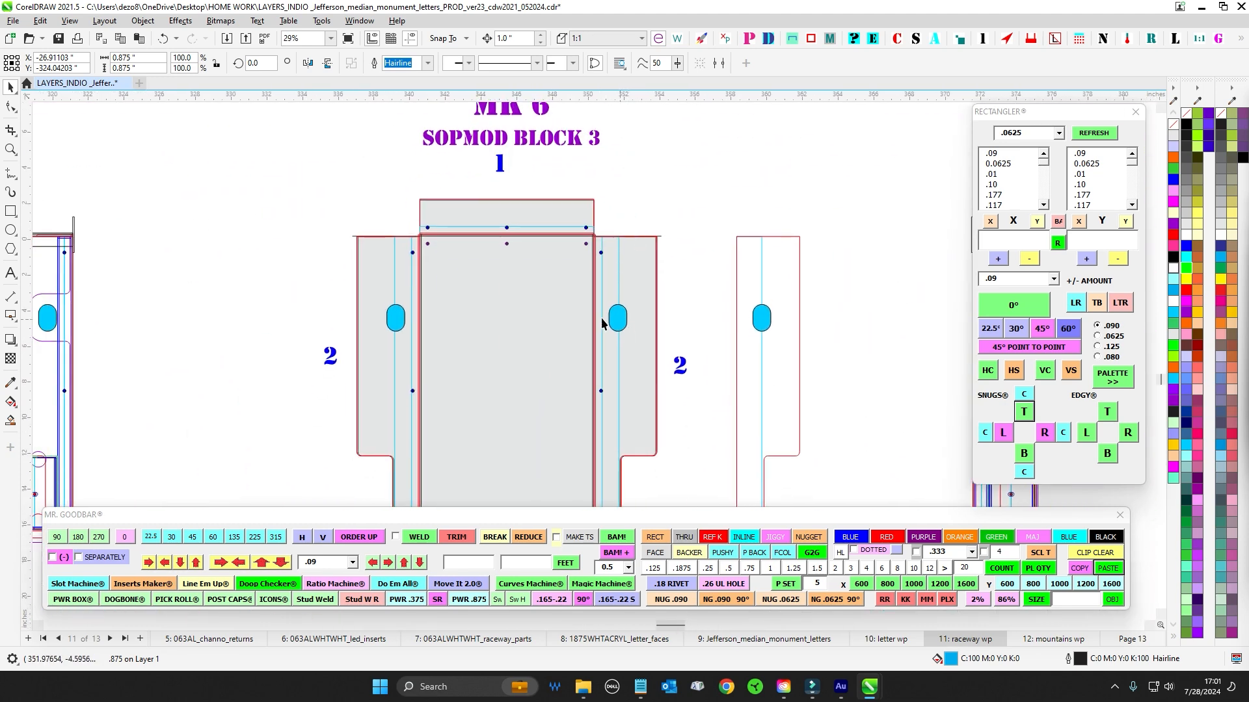
pyautogui.scroll(-1, 769, 334)
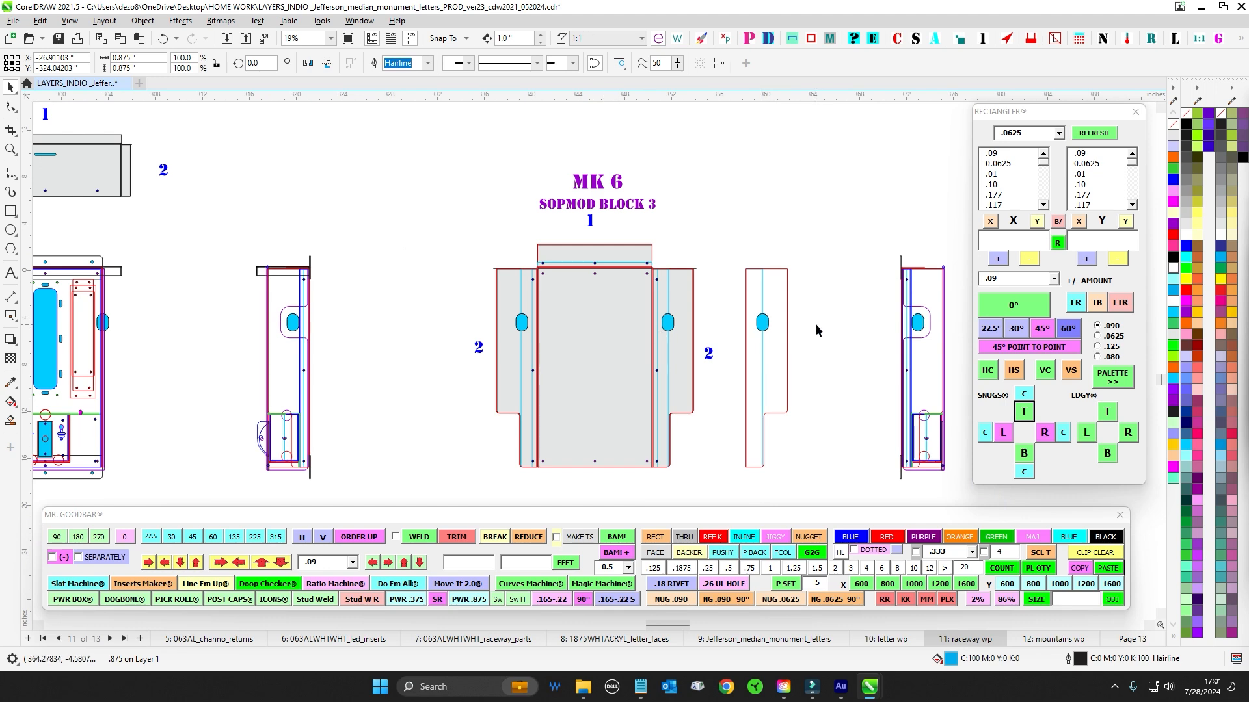
# Compare the purple panel's side notches with the box side view and select the blue slot in that view.
pyautogui.moveTo(816, 332); pyautogui.dragTo(395, 295)
pyautogui.moveTo(673, 288); pyautogui.dragTo(312, 255)
pyautogui.scroll(2, 663, 246)
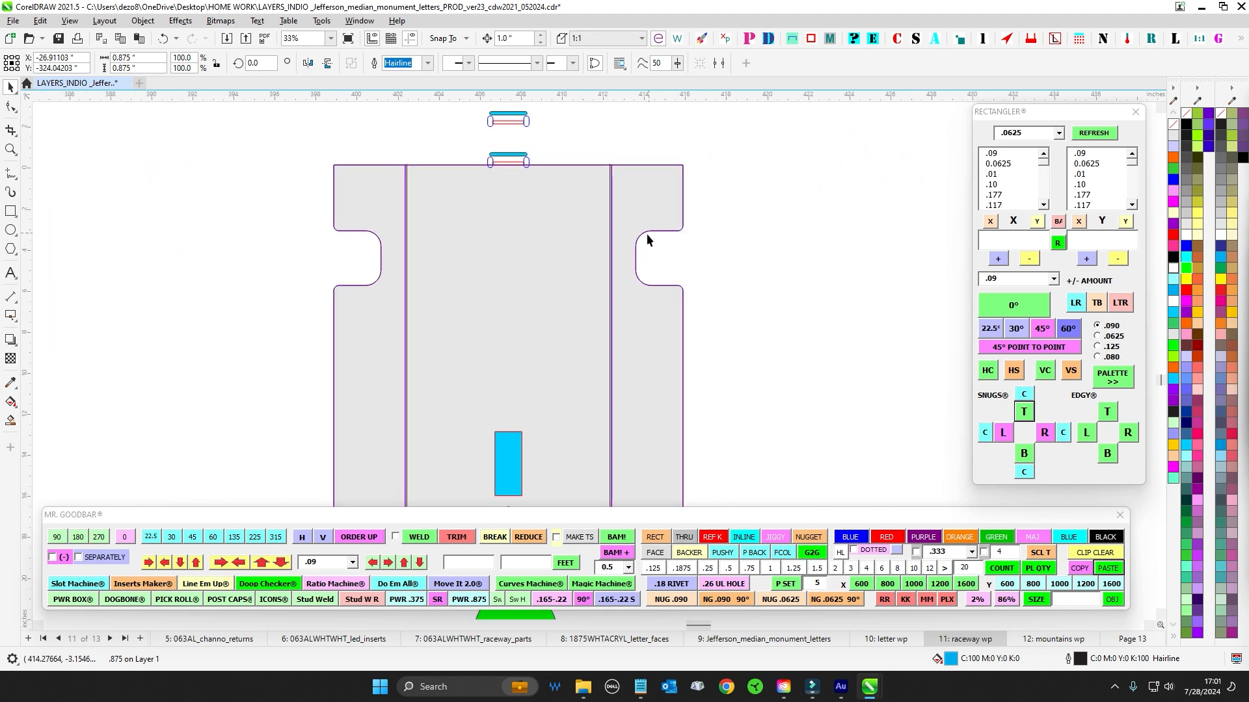
pyautogui.scroll(-6, 716, 281)
pyautogui.scroll(7, 592, 250)
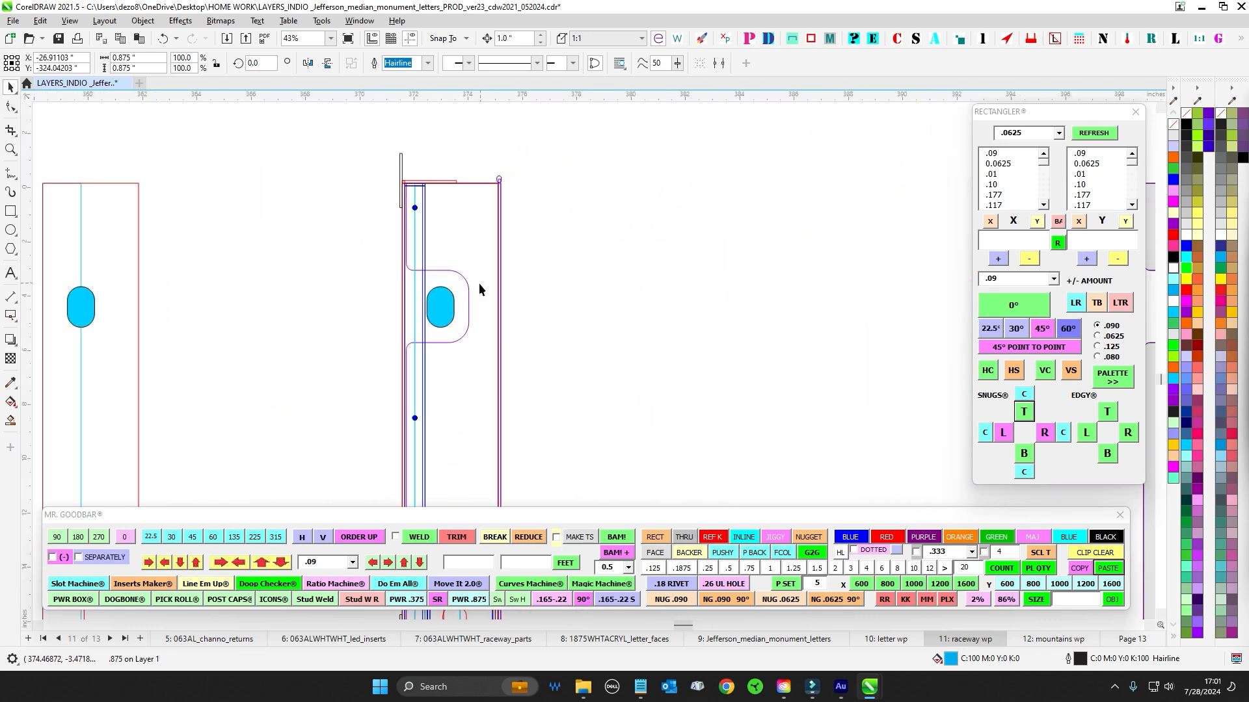
pyautogui.click(448, 313)
# Survey the separated L and R raceway sections below the MK 6 assembly.
pyautogui.scroll(-6, 506, 307)
pyautogui.moveTo(413, 405); pyautogui.dragTo(788, 160)
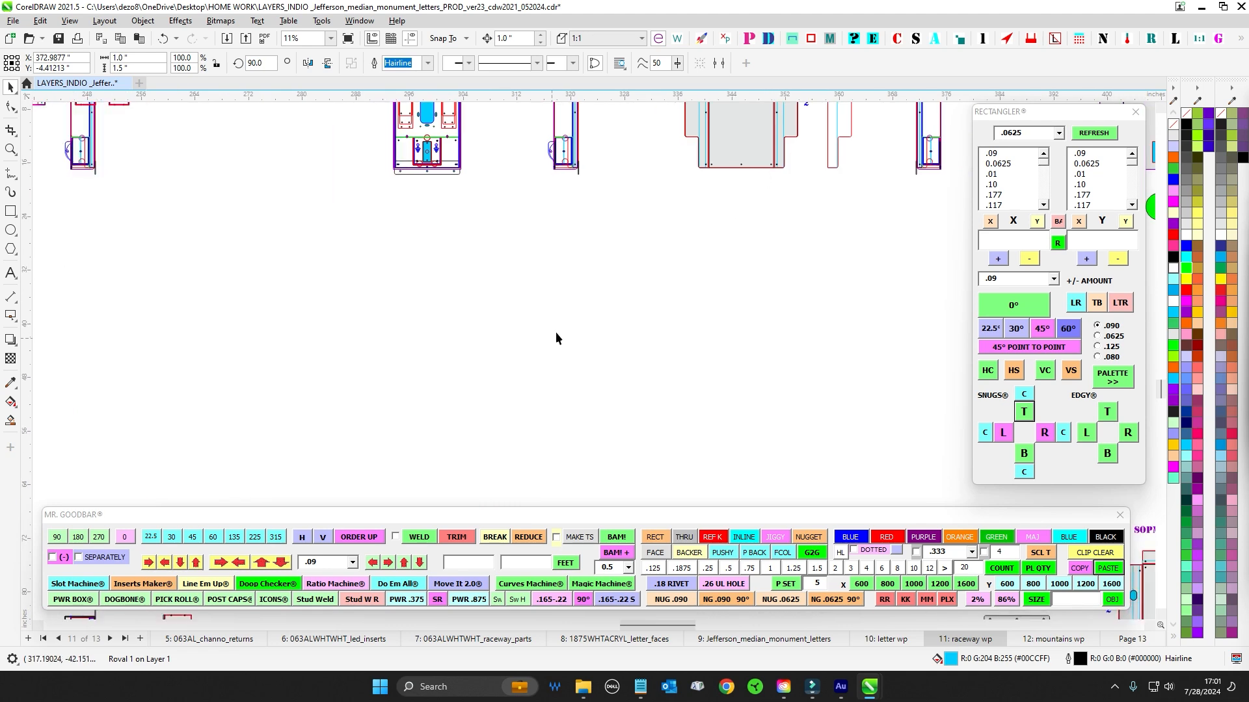
pyautogui.scroll(-3, 555, 333)
pyautogui.moveTo(507, 370); pyautogui.dragTo(909, 156)
pyautogui.scroll(-2, 557, 204)
pyautogui.moveTo(561, 206); pyautogui.dragTo(496, 221)
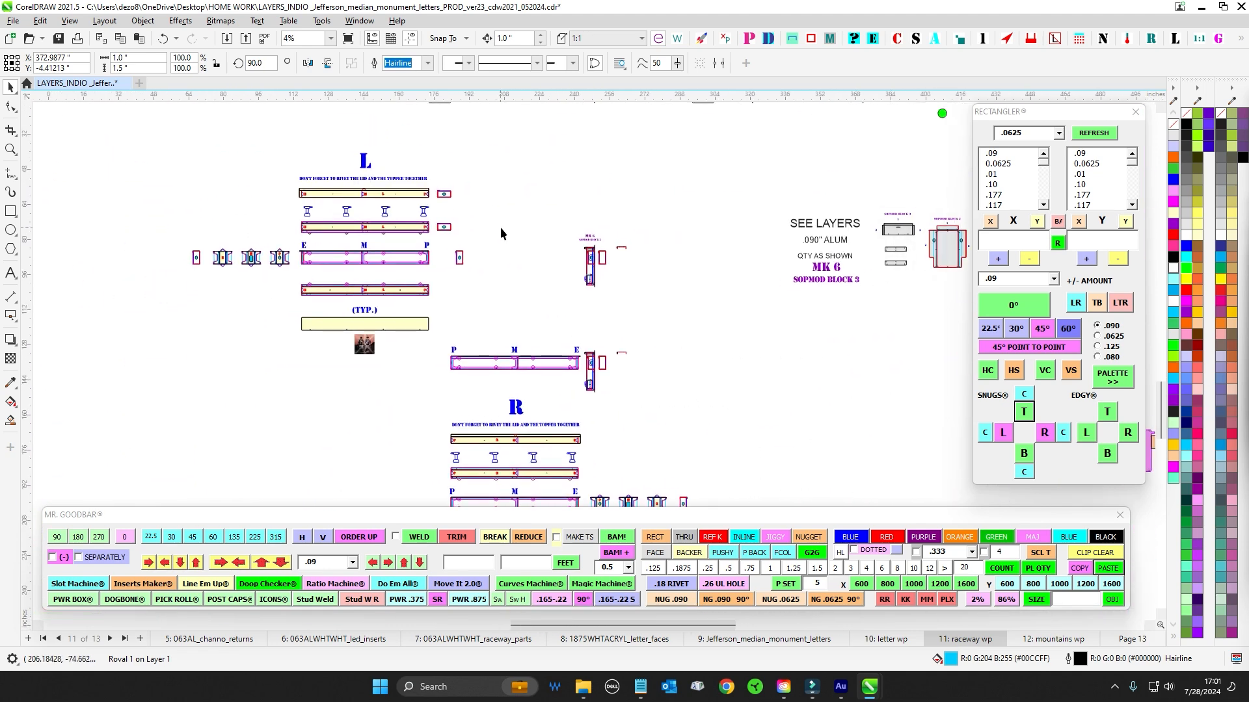
pyautogui.moveTo(581, 404); pyautogui.dragTo(813, 244)
pyautogui.moveTo(576, 234); pyautogui.dragTo(542, 314)
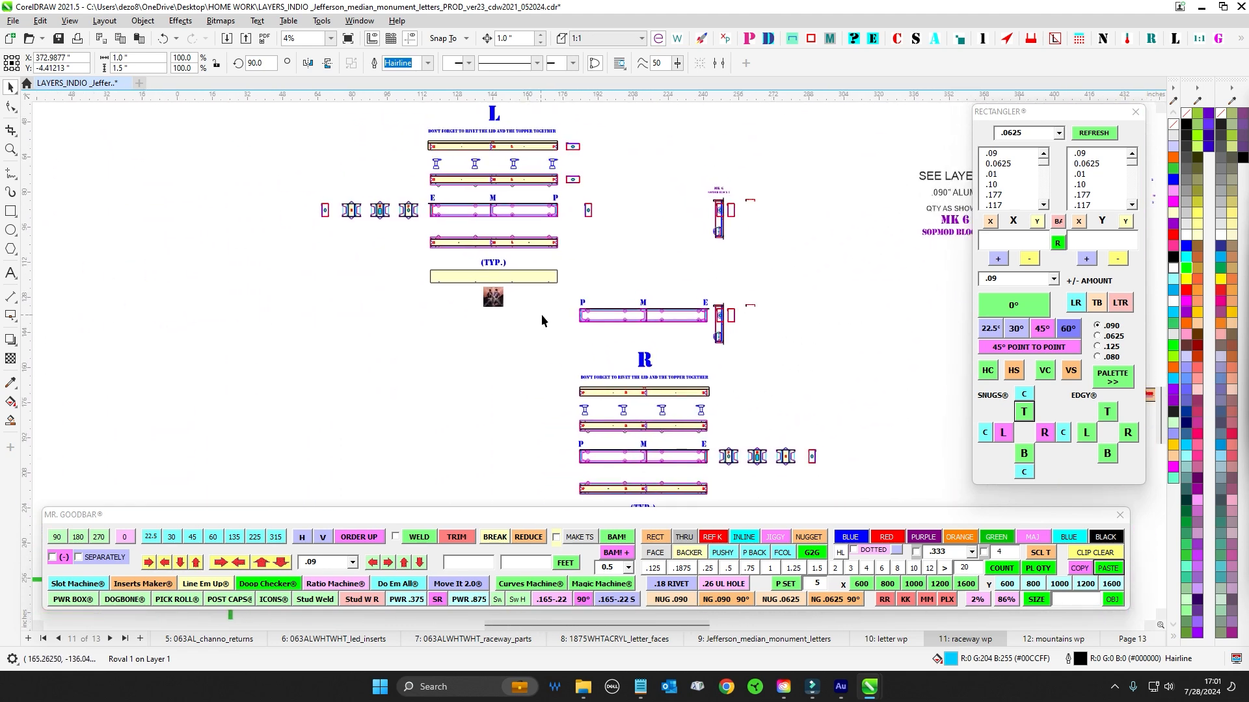
# Examine the L section's yellow strips, drill symbols and raceway body at the E, M and P positions.
pyautogui.scroll(4, 494, 143)
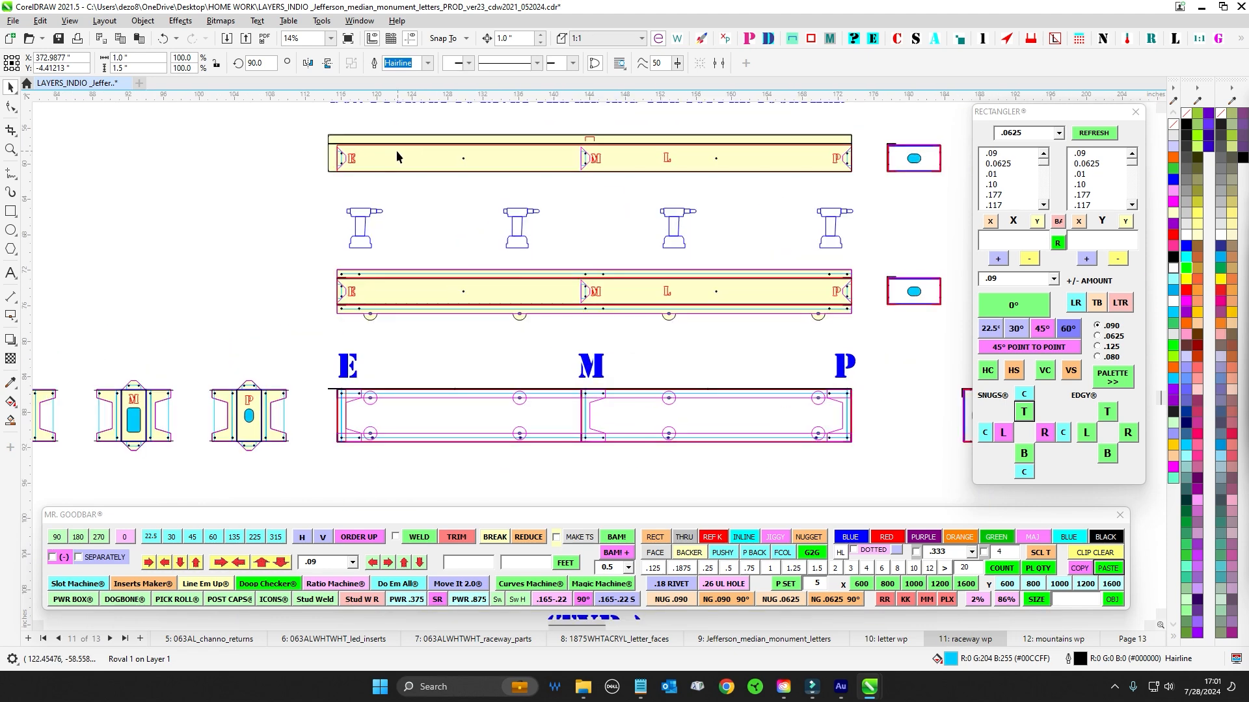
pyautogui.scroll(2, 396, 150)
pyautogui.scroll(-5, 406, 227)
pyautogui.moveTo(439, 299); pyautogui.dragTo(510, 134)
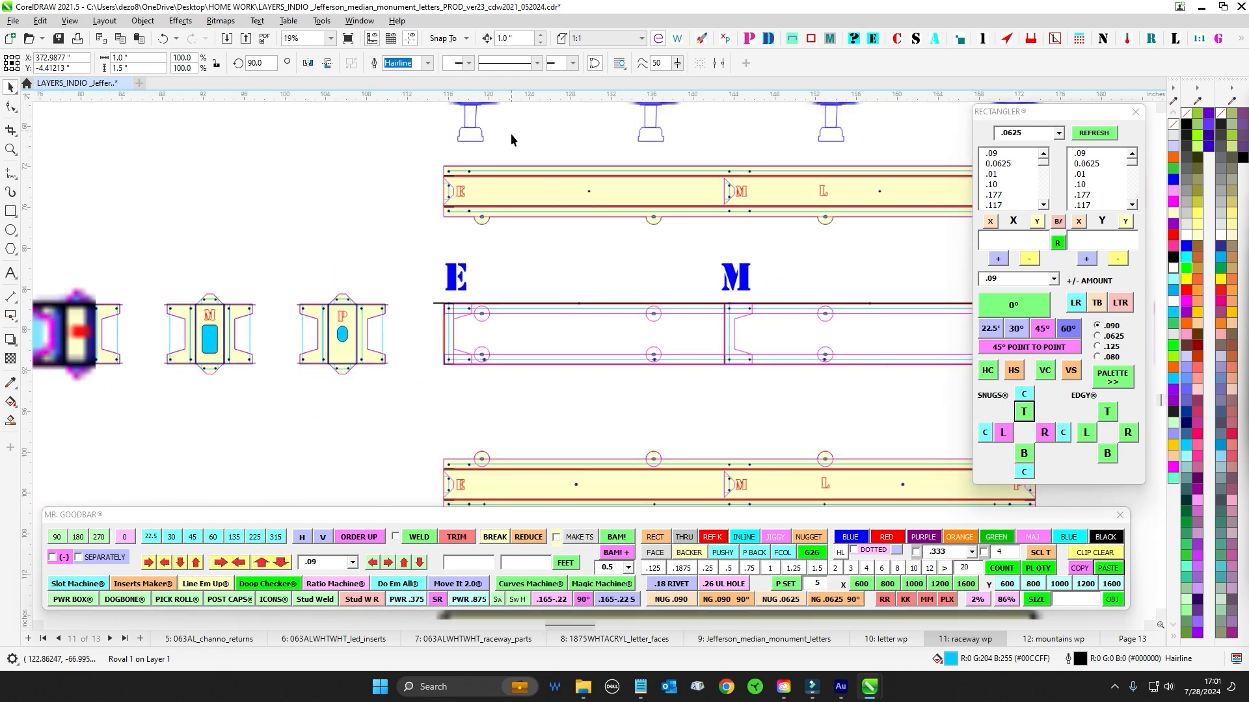
pyautogui.scroll(-2, 510, 134)
# Inspect the divider pieces beside the L raceway and select the complete P divider.
pyautogui.moveTo(320, 252); pyautogui.dragTo(348, 378)
pyautogui.scroll(4, 318, 252)
pyautogui.scroll(-4, 586, 383)
pyautogui.scroll(4, 387, 296)
pyautogui.moveTo(307, 223); pyautogui.dragTo(437, 405)
pyautogui.scroll(-4, 455, 408)
pyautogui.moveTo(527, 417); pyautogui.dragTo(264, 349)
pyautogui.scroll(-1, 550, 211)
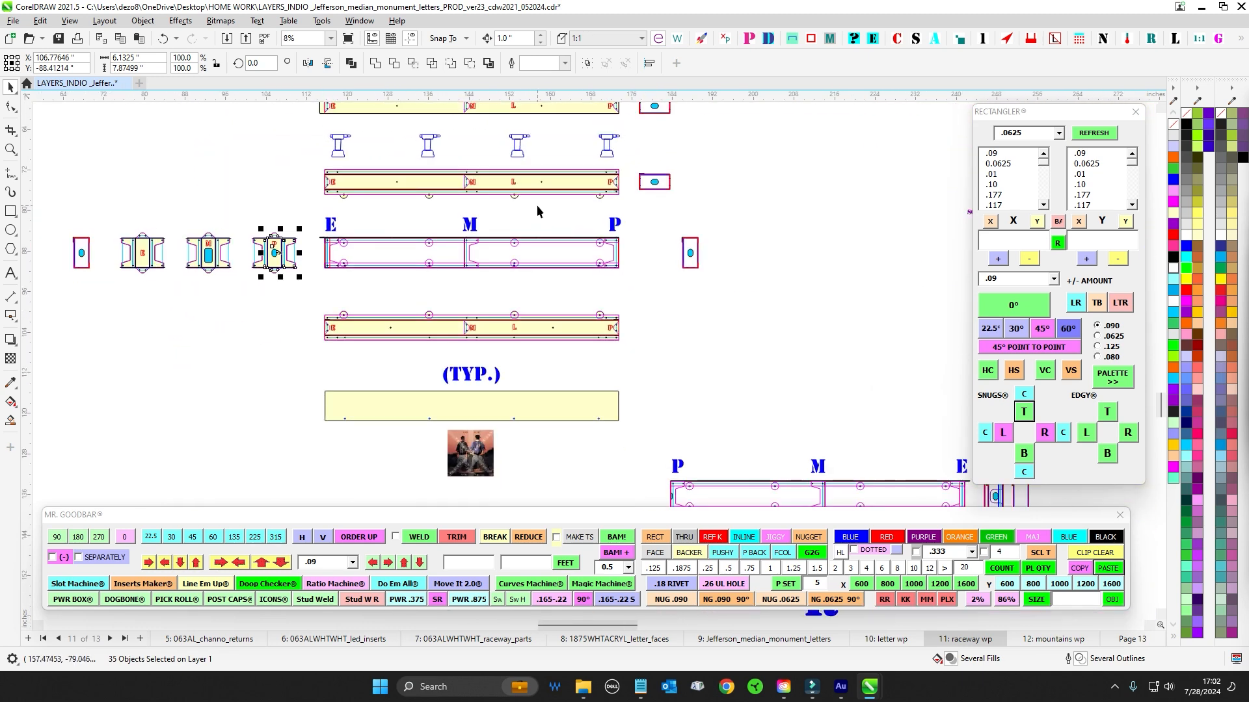
# Select the parts at the M position in the middle of the L raceway body.
pyautogui.click(603, 266)
pyautogui.scroll(1, 265, 221)
pyautogui.moveTo(335, 217); pyautogui.dragTo(393, 306)
pyautogui.scroll(-2, 606, 314)
# Examine the E end of the R section's riveted lid and the flanged yellow strip beneath it.
pyautogui.moveTo(607, 314); pyautogui.dragTo(403, 170)
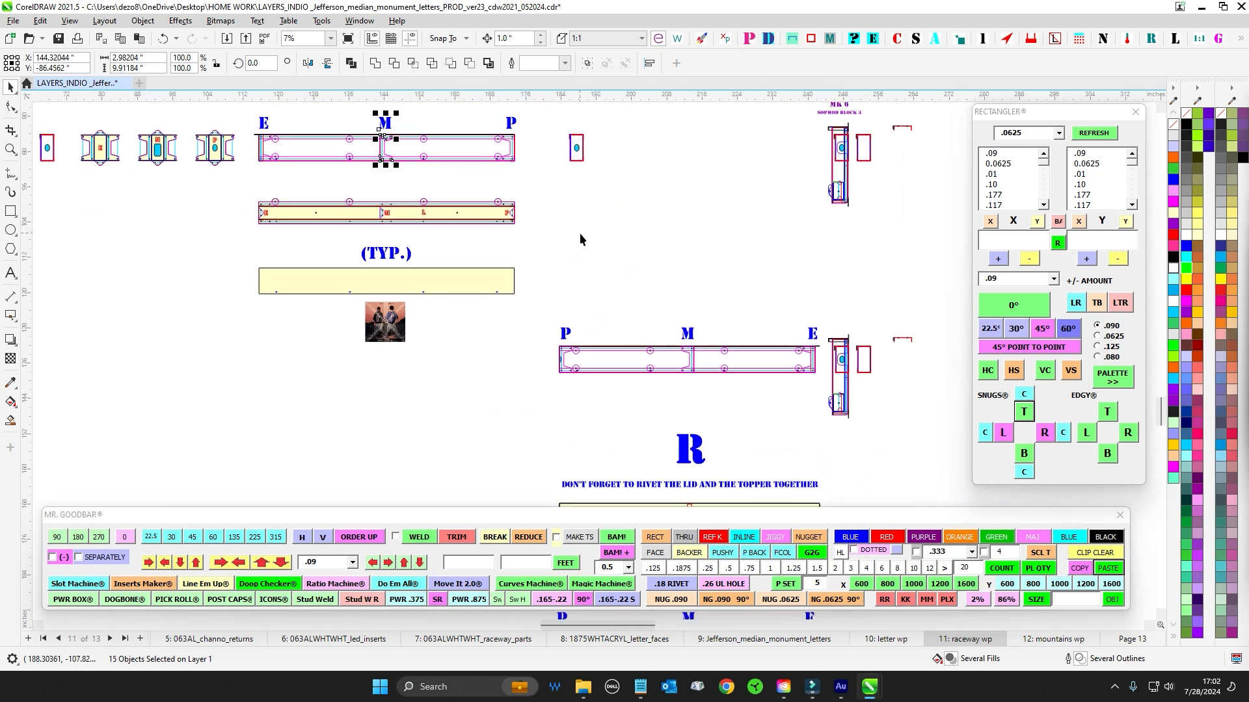
pyautogui.moveTo(579, 233); pyautogui.dragTo(383, 95)
pyautogui.scroll(5, 517, 381)
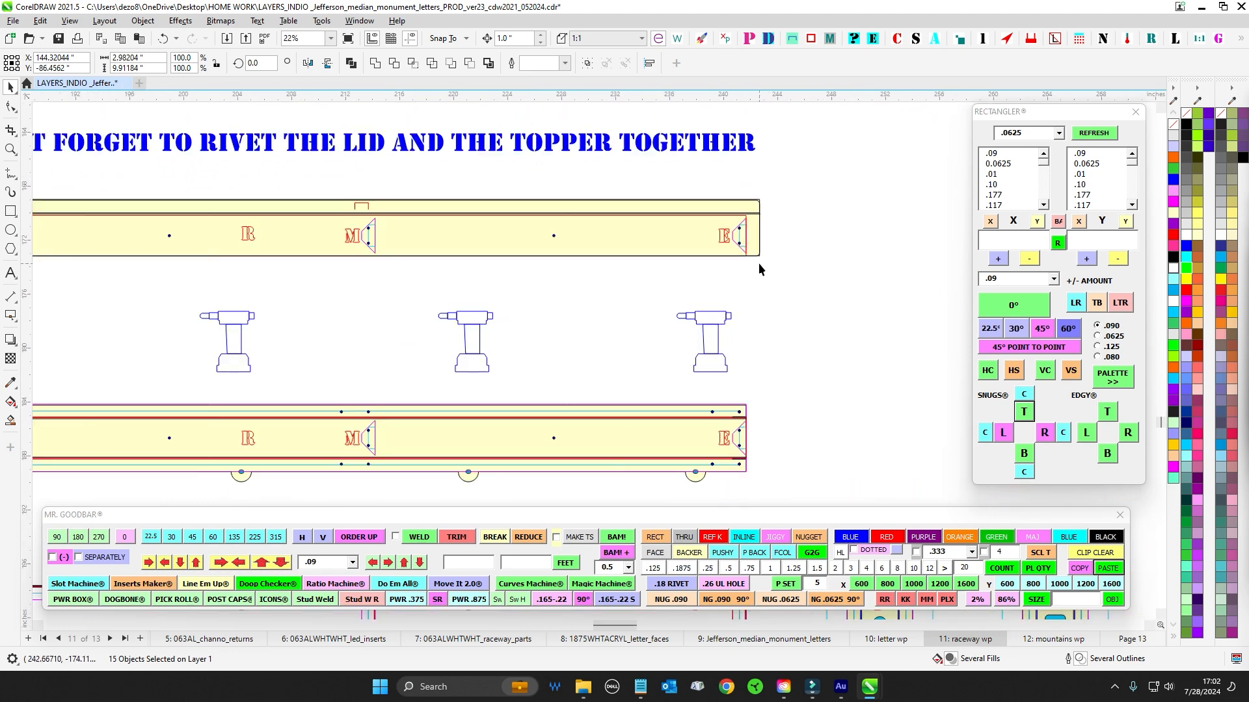
pyautogui.moveTo(708, 320); pyautogui.dragTo(707, 320)
pyautogui.scroll(-2, 790, 329)
# Select the E, M and P tab areas of the R section's flanged yellow strip one after another.
pyautogui.moveTo(794, 351); pyautogui.dragTo(793, 286)
pyautogui.moveTo(789, 287); pyautogui.dragTo(740, 376)
pyautogui.moveTo(530, 279); pyautogui.dragTo(577, 373)
pyautogui.moveTo(289, 275); pyautogui.dragTo(380, 357)
pyautogui.scroll(-2, 588, 381)
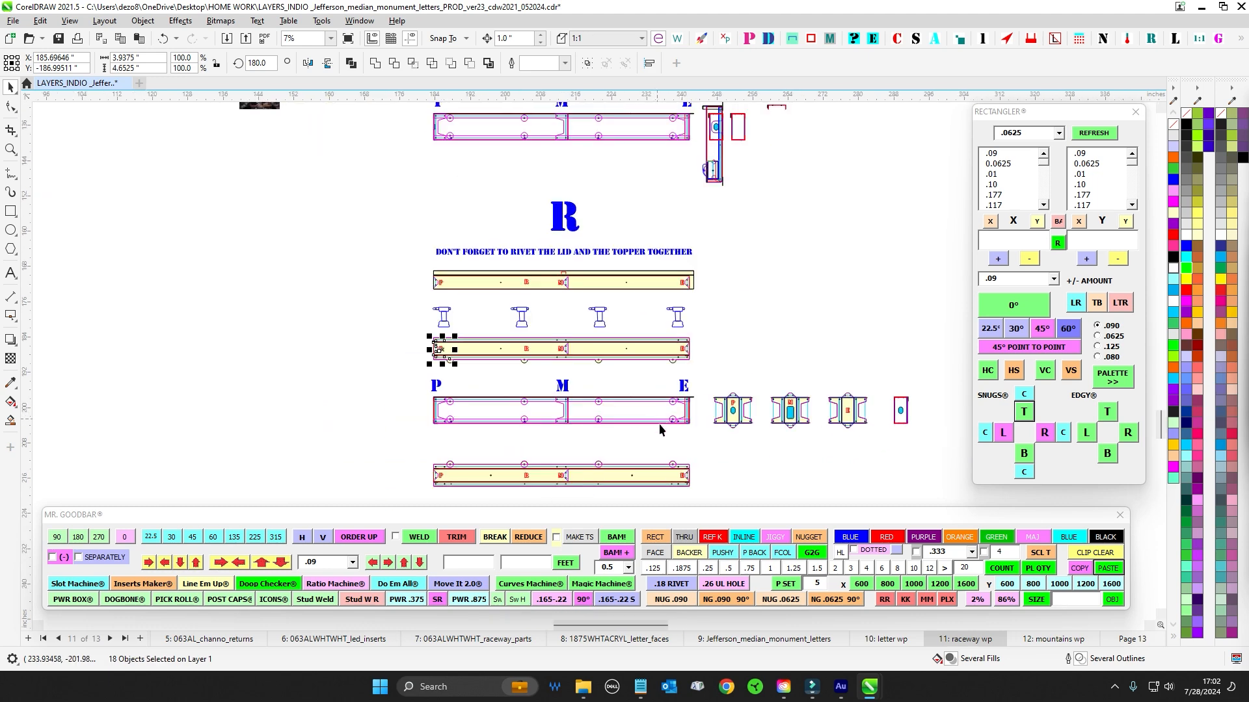
# Return to the complete MK 6 SOPMOD BLOCK 3 assembly and review the box between the L and R raceways.
pyautogui.moveTo(381, 230); pyautogui.dragTo(453, 346)
pyautogui.moveTo(610, 206); pyautogui.dragTo(796, 443)
pyautogui.scroll(-1, 773, 313)
pyautogui.moveTo(782, 279); pyautogui.dragTo(685, 501)
pyautogui.scroll(4, 625, 188)
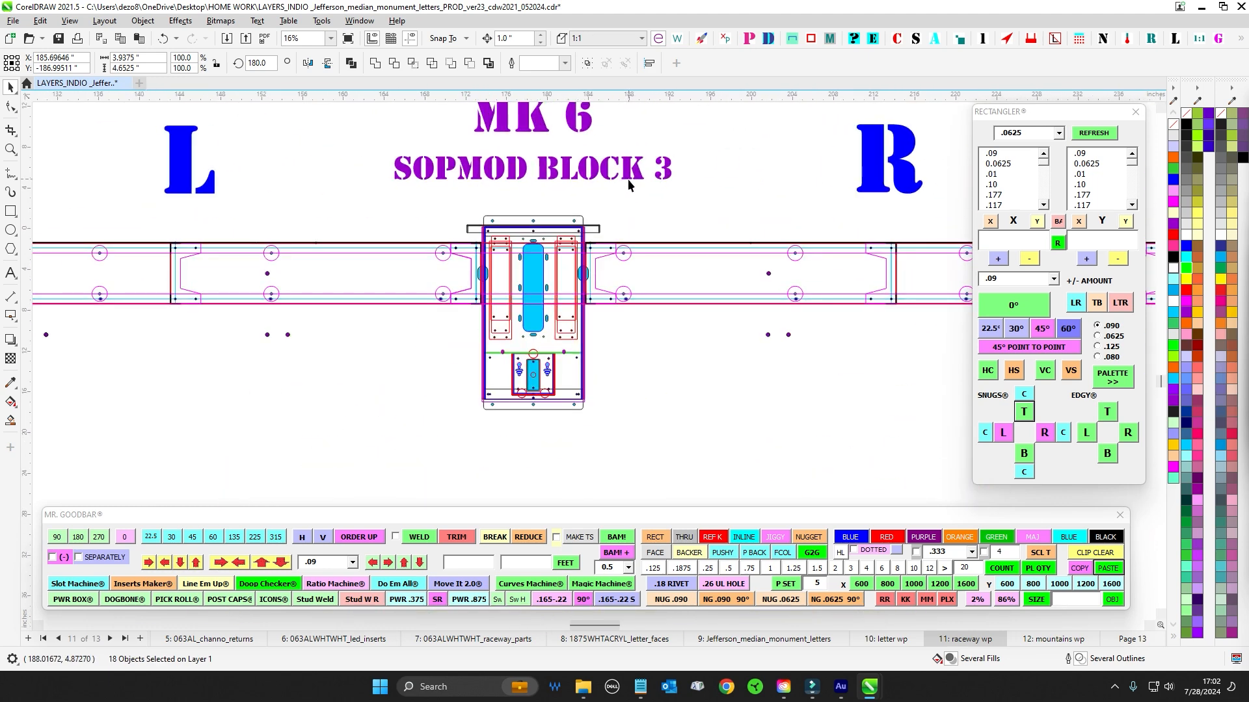
pyautogui.scroll(-2, 703, 423)
pyautogui.moveTo(703, 424); pyautogui.dragTo(675, 350)
pyautogui.scroll(-1, 675, 350)
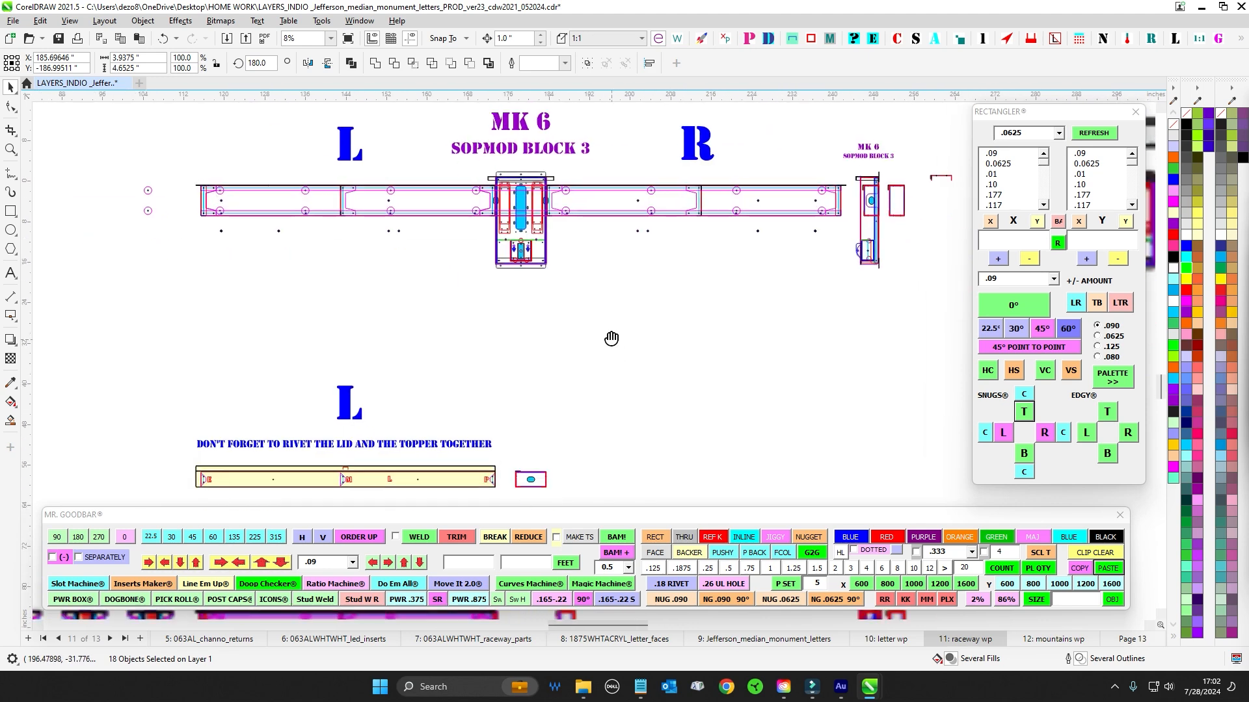
# Select the whole R section, including its yellow strips, raceway body and divider pieces.
pyautogui.scroll(-2, 540, 303)
pyautogui.moveTo(636, 312); pyautogui.dragTo(594, 229)
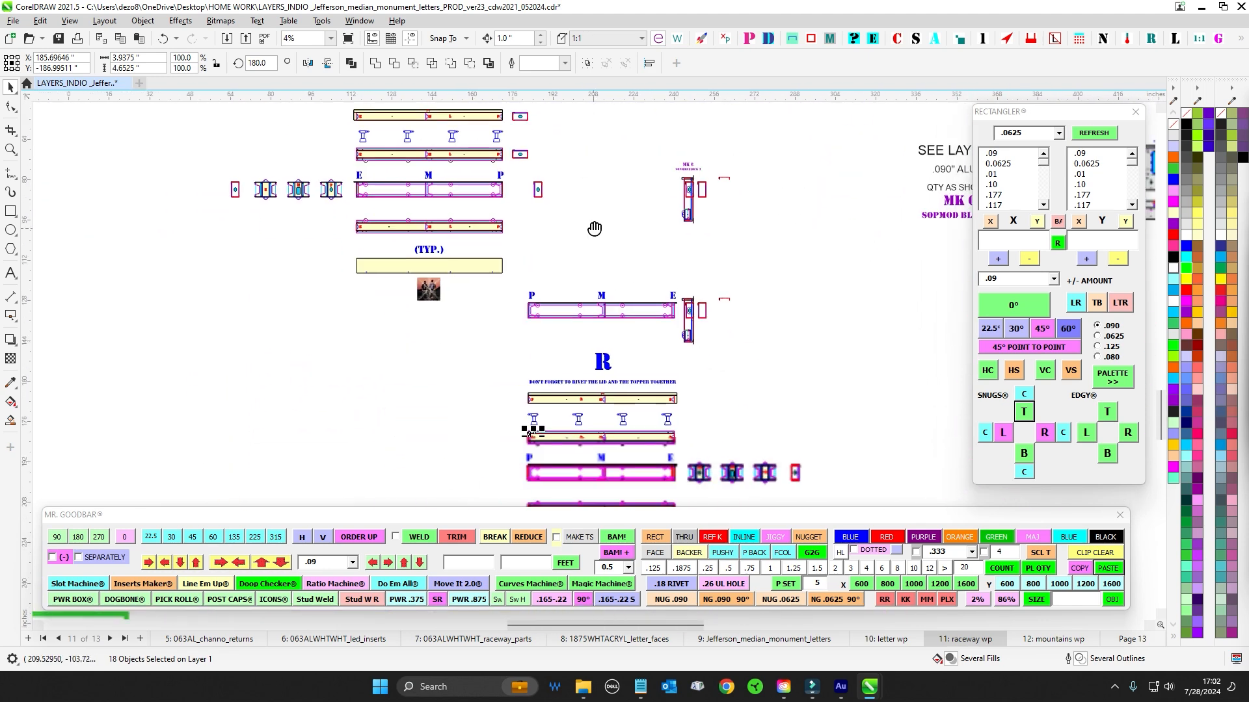
pyautogui.moveTo(346, 334); pyautogui.dragTo(510, 294)
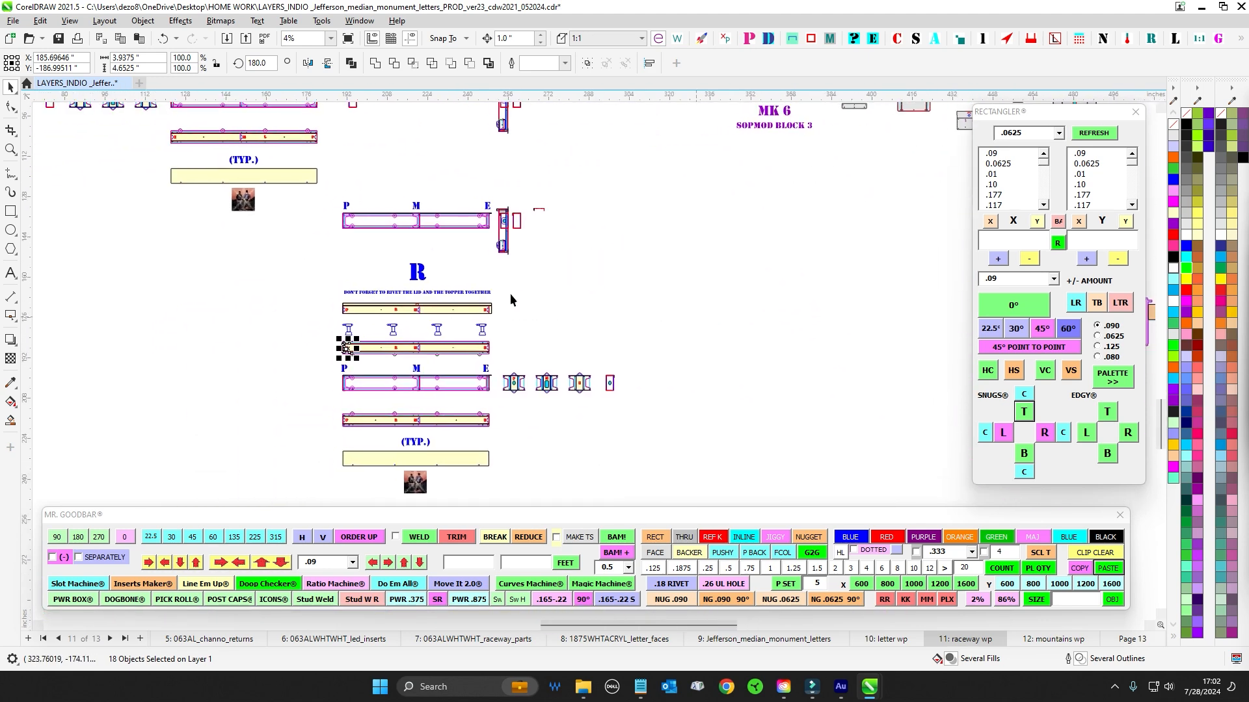
pyautogui.moveTo(262, 279); pyautogui.dragTo(666, 491)
# Review the L section from its lid down to the TYP. strip, along with its divider pieces.
pyautogui.moveTo(227, 212); pyautogui.dragTo(490, 428)
pyautogui.scroll(2, 476, 218)
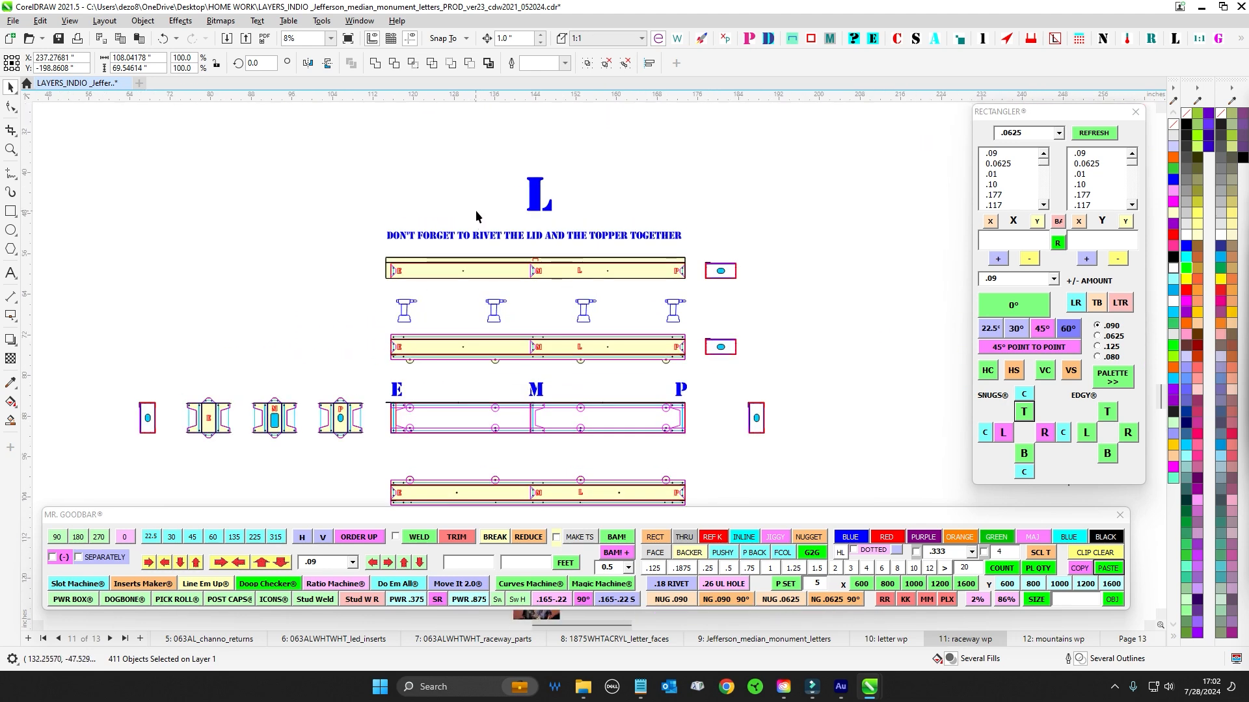
pyautogui.moveTo(535, 467); pyautogui.dragTo(463, 249)
pyautogui.scroll(1, 465, 337)
pyautogui.scroll(-2, 523, 311)
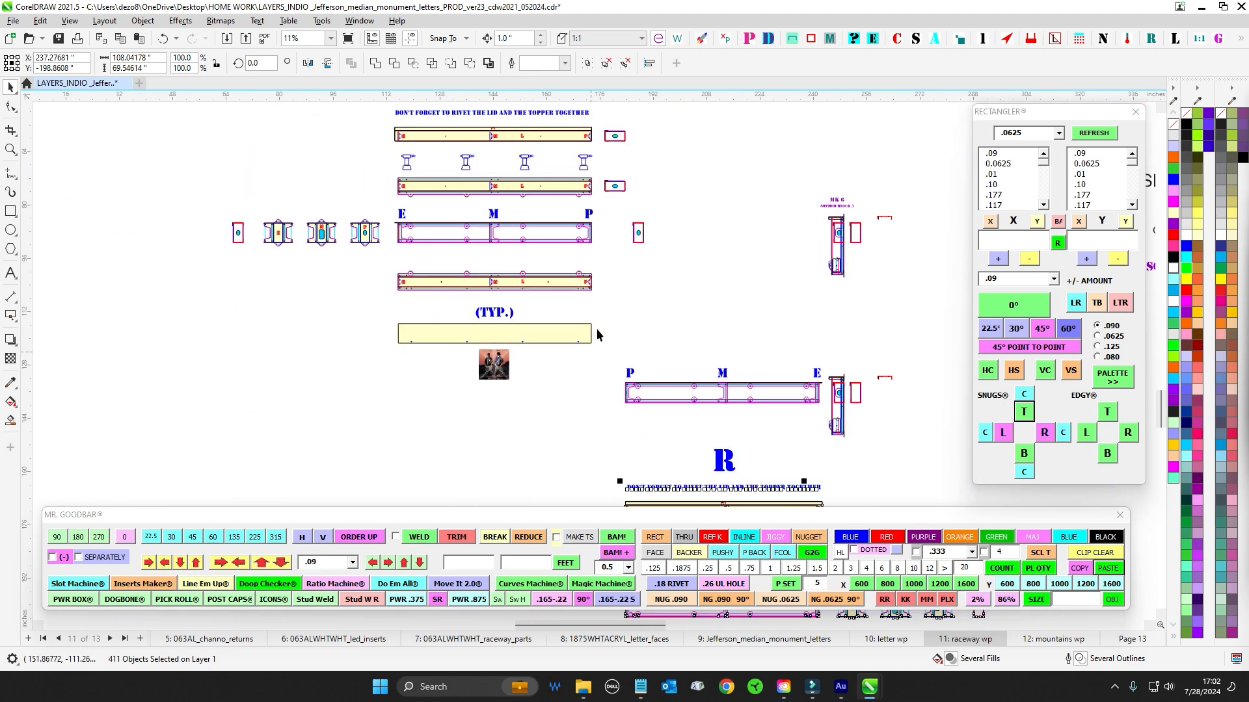
# Select the L section's flanged yellow strip above the TYP. label, followed by the matching strip above its raceway body.
pyautogui.scroll(1, 430, 157)
pyautogui.moveTo(430, 157); pyautogui.dragTo(384, 197)
pyautogui.scroll(1, 262, 315)
pyautogui.moveTo(427, 333); pyautogui.dragTo(459, 267)
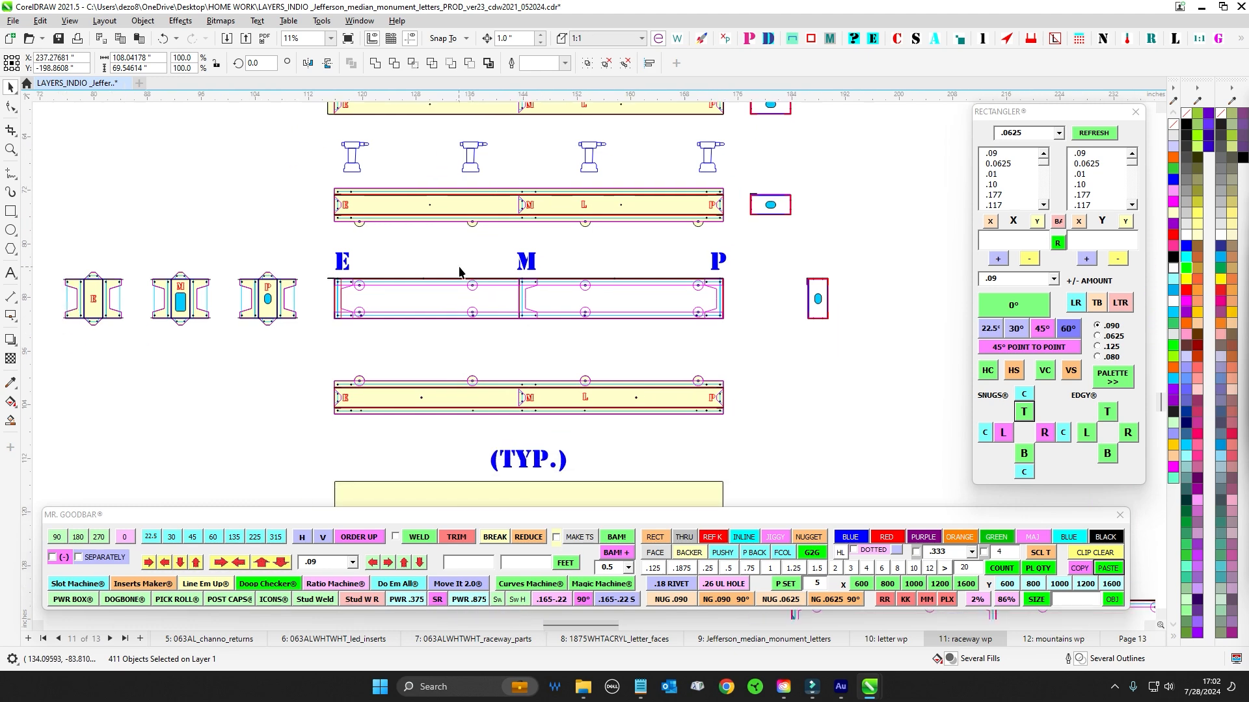
pyautogui.moveTo(899, 455); pyautogui.dragTo(903, 450)
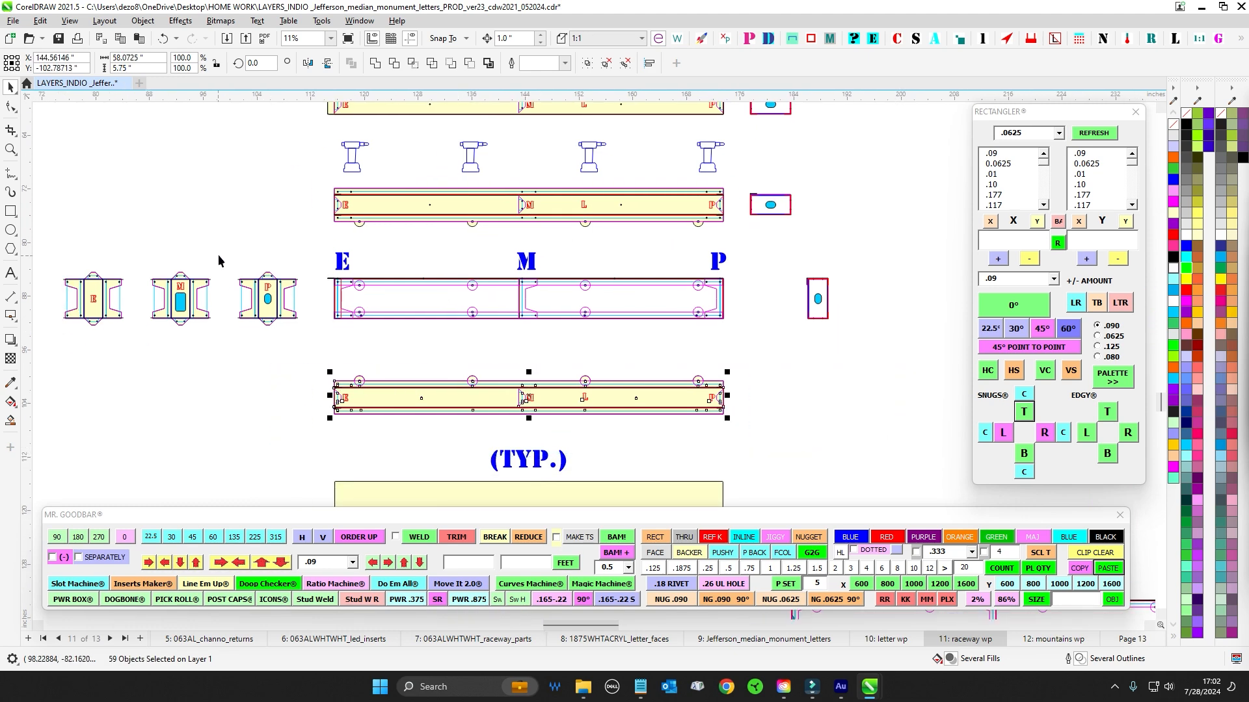
pyautogui.moveTo(228, 258); pyautogui.dragTo(313, 388)
pyautogui.moveTo(282, 168); pyautogui.dragTo(729, 317)
# Examine the L section's lid and select the flanged yellow strip above the raceway body together with its small end piece.
pyautogui.scroll(1, 652, 184)
pyautogui.scroll(-1, 618, 197)
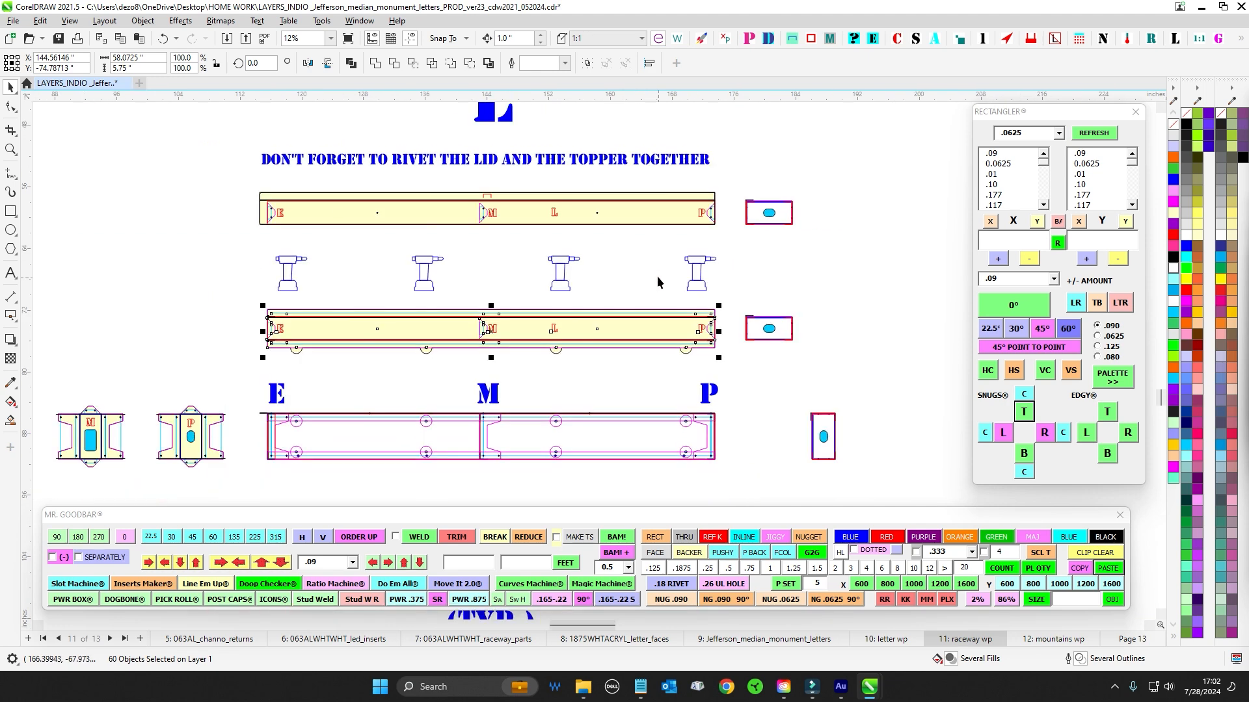
pyautogui.click(532, 222)
pyautogui.moveTo(264, 219); pyautogui.dragTo(289, 183)
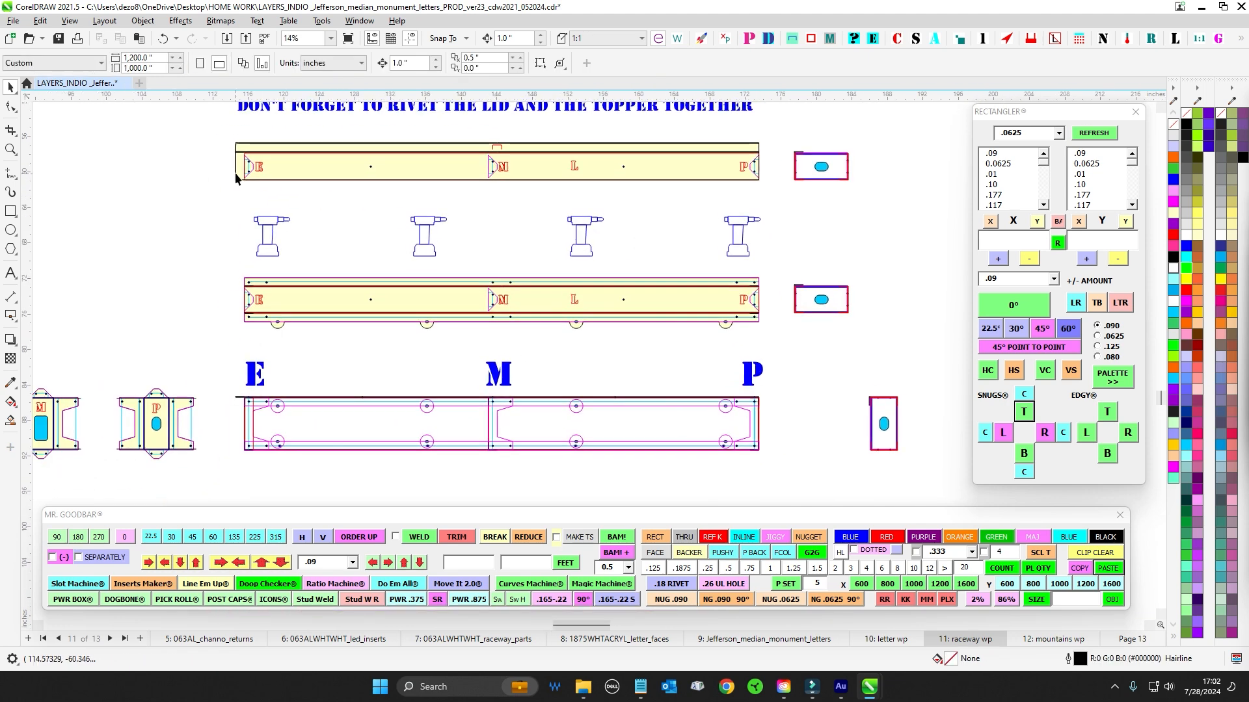
pyautogui.moveTo(886, 216); pyautogui.dragTo(886, 216)
pyautogui.moveTo(178, 257); pyautogui.dragTo(804, 344)
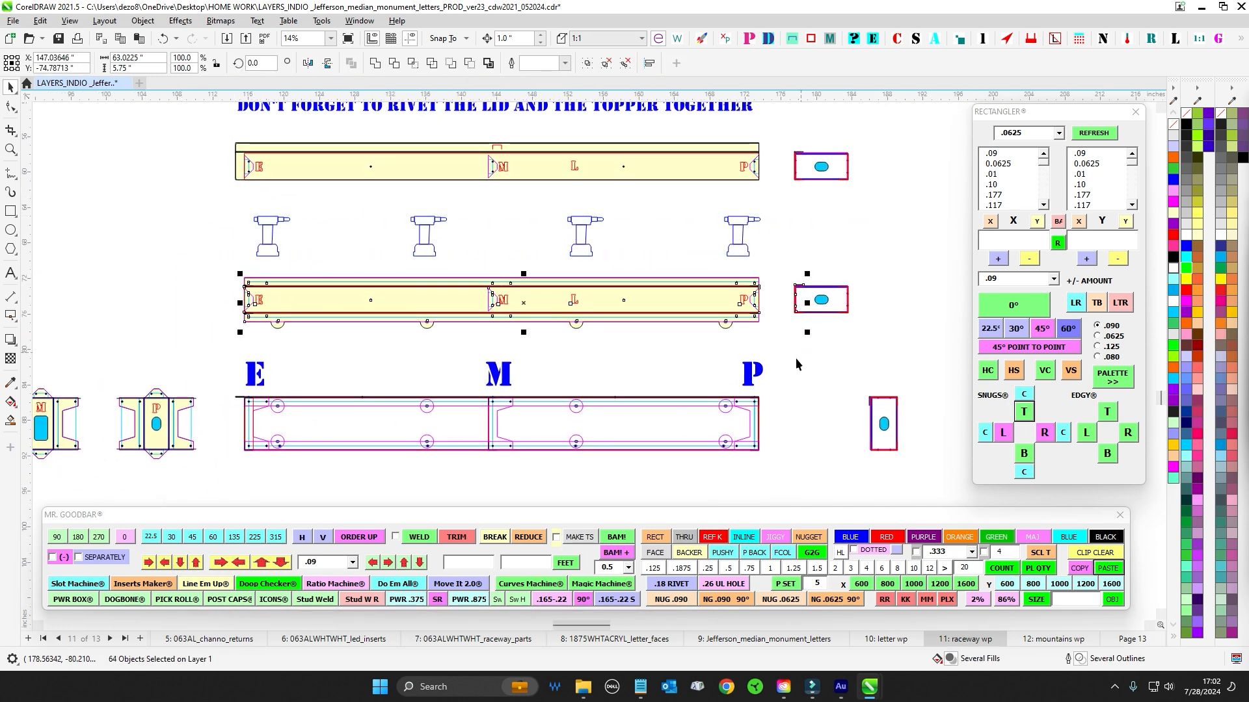
# Select the area of the L section's P divider, then the parts from the lid down to the raceway body.
pyautogui.moveTo(698, 160); pyautogui.dragTo(712, 155)
pyautogui.moveTo(622, 361); pyautogui.dragTo(814, 295)
pyautogui.scroll(2, 328, 315)
pyautogui.moveTo(328, 303); pyautogui.dragTo(431, 376)
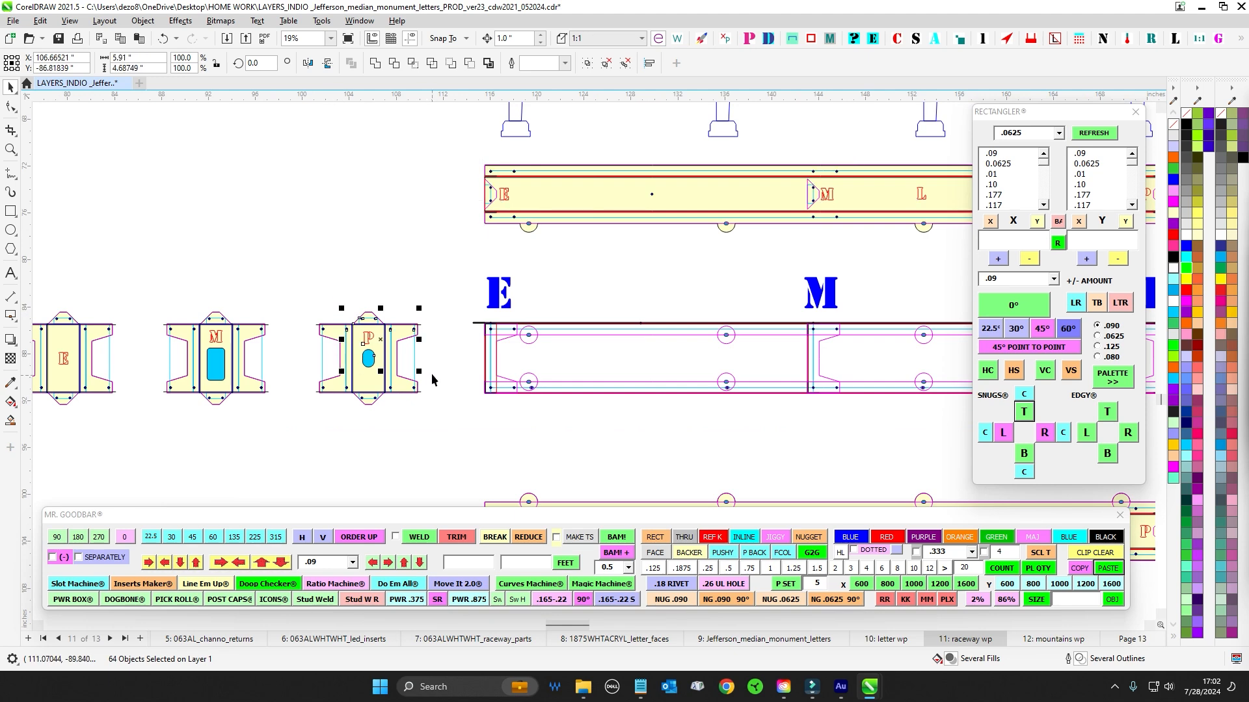
pyautogui.scroll(-2, 374, 323)
pyautogui.moveTo(256, 189); pyautogui.dragTo(806, 455)
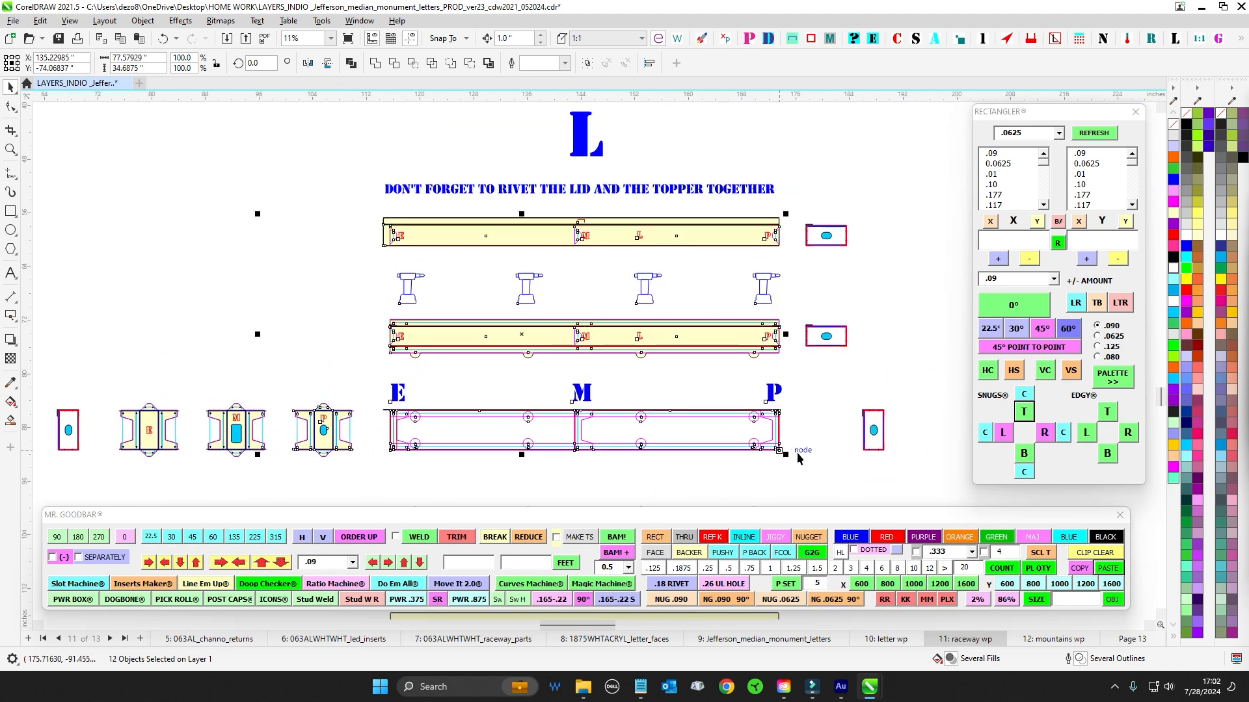
# Select the L section's lid strip together with the small end piece beside it.
pyautogui.scroll(-2, 610, 337)
pyautogui.click(457, 265)
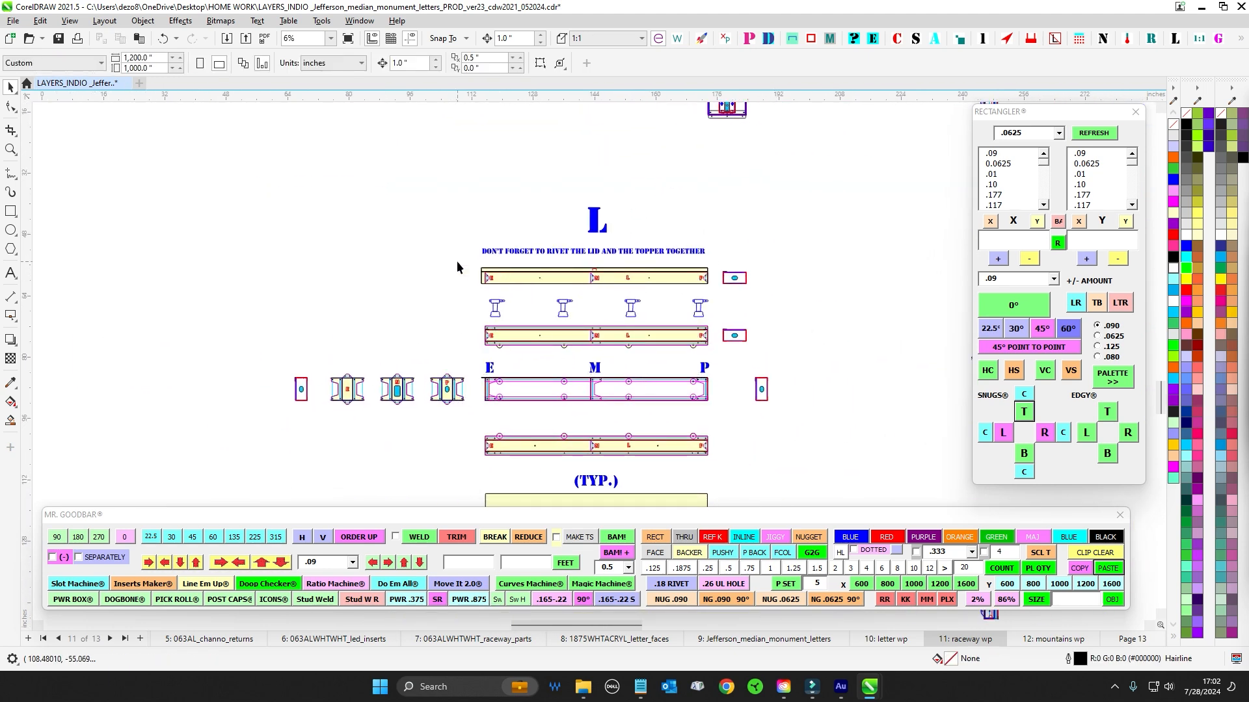
pyautogui.moveTo(866, 368); pyautogui.dragTo(511, 318)
pyautogui.scroll(-1, 505, 287)
pyautogui.moveTo(727, 413); pyautogui.dragTo(657, 298)
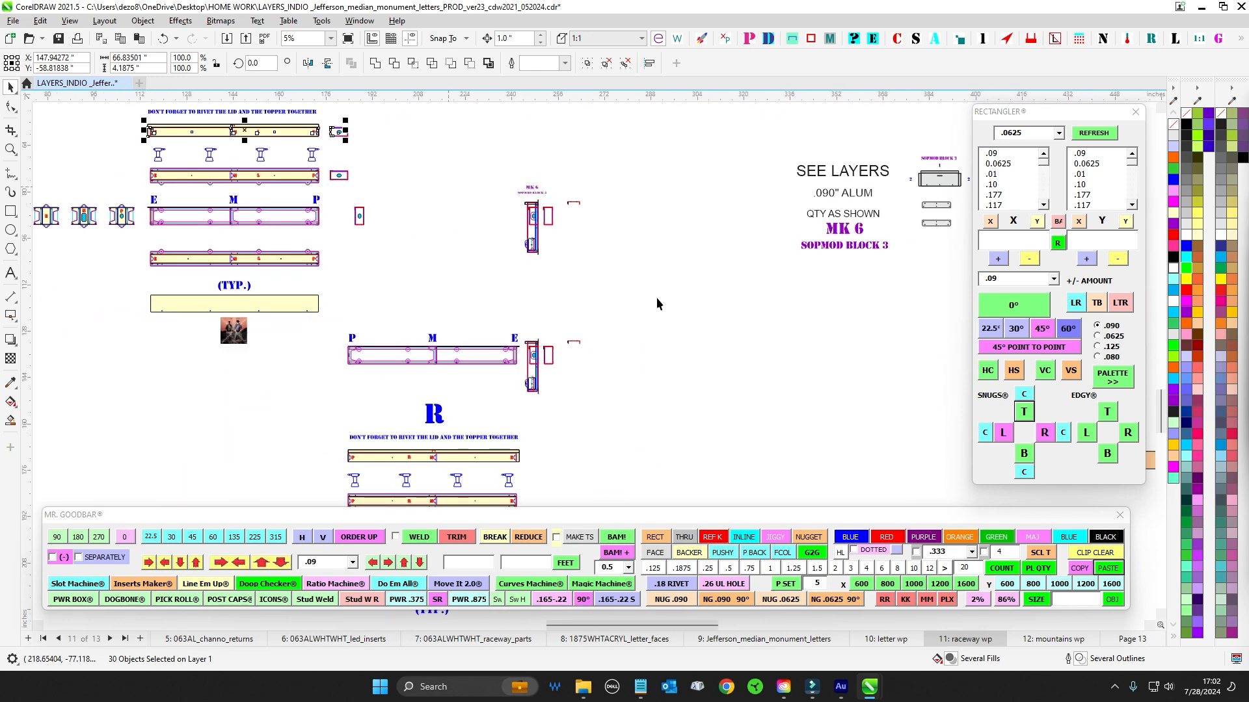
# Review the overall raceway wp layout with the L and R sections and the MK 6 SOPMOD BLOCK 3 parts.
pyautogui.click(657, 298)
pyautogui.scroll(-1, 690, 337)
pyautogui.moveTo(734, 403); pyautogui.dragTo(699, 298)
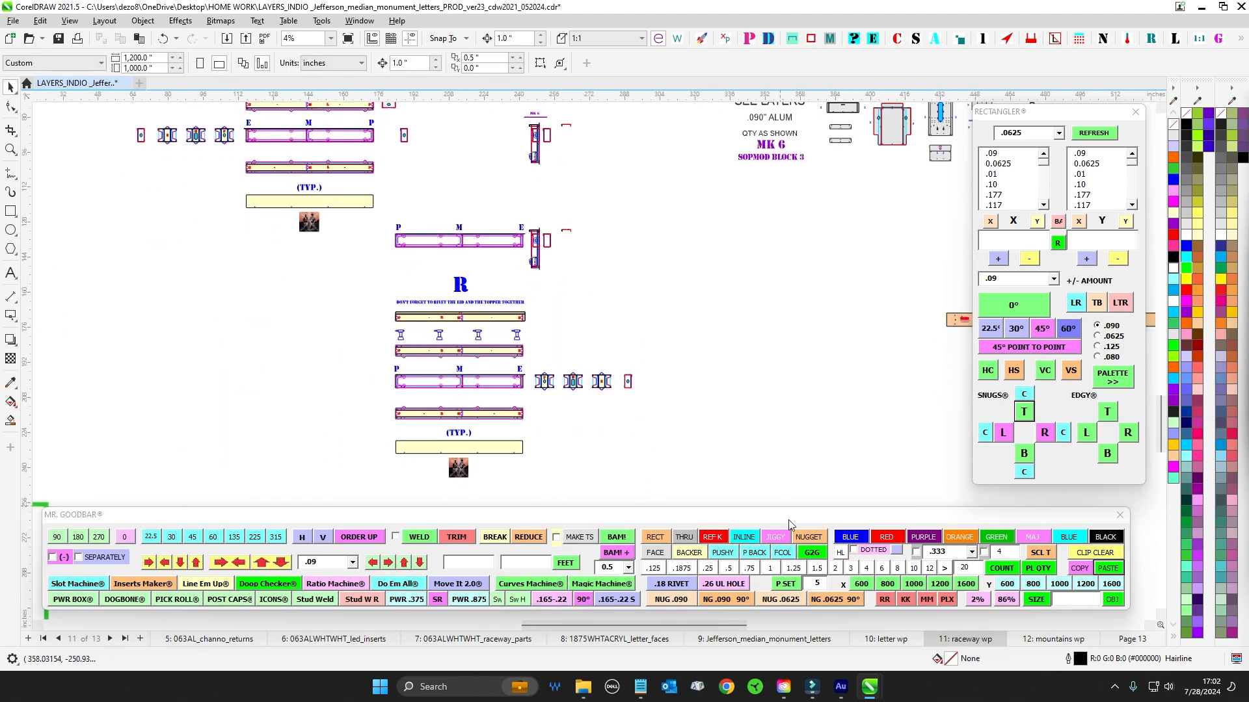
pyautogui.click(886, 643)
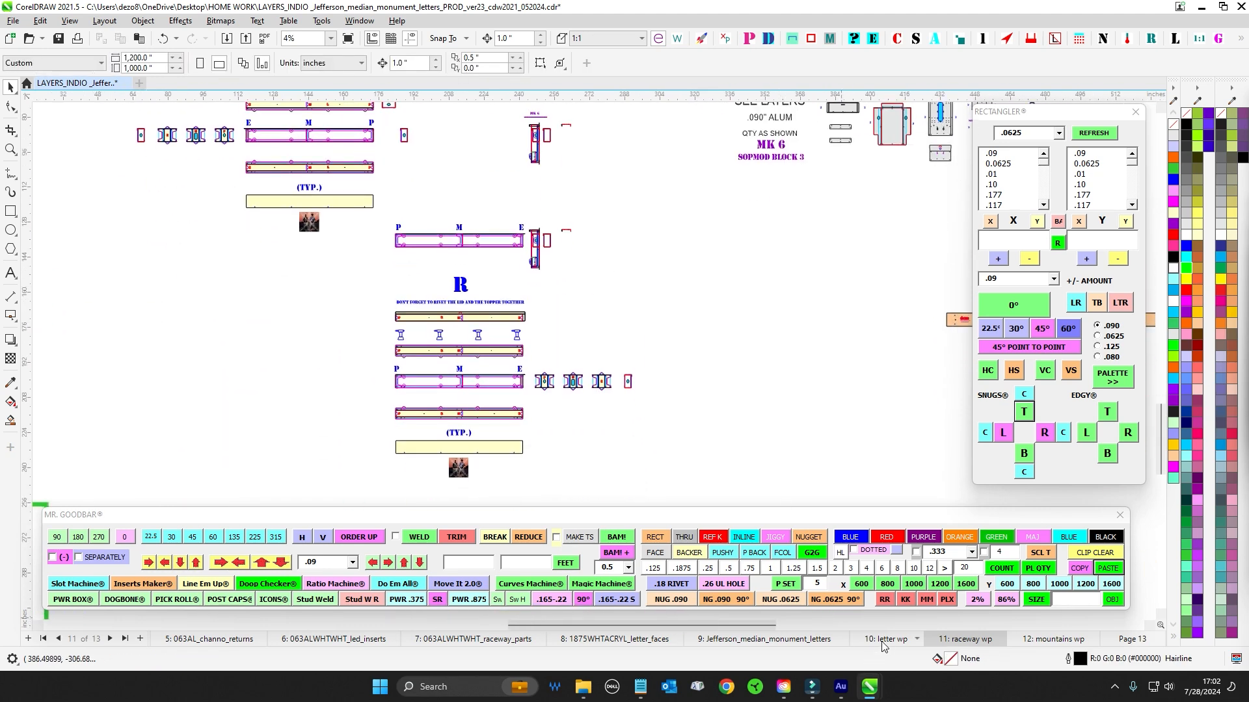
pyautogui.click(949, 644)
pyautogui.scroll(-2, 764, 366)
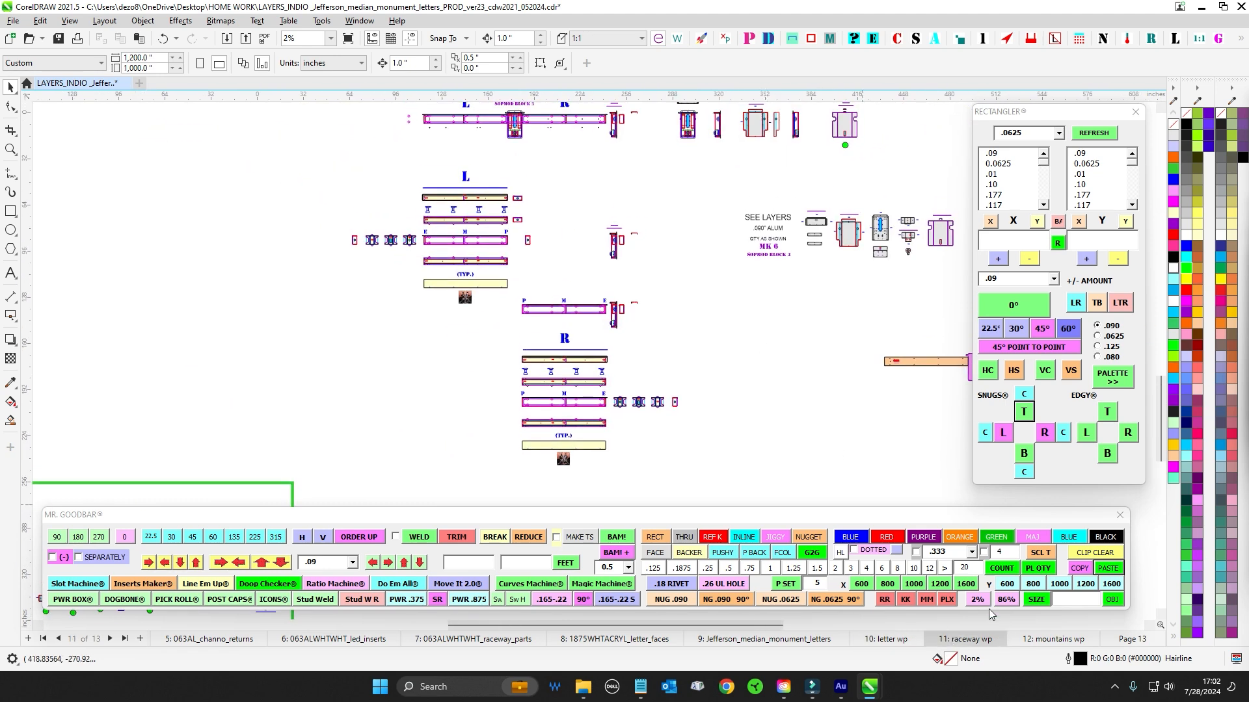
# Open the mountains wp page and review the six-post frame with its footings.
pyautogui.click(1032, 640)
pyautogui.moveTo(564, 218); pyautogui.dragTo(575, 364)
pyautogui.scroll(1, 559, 235)
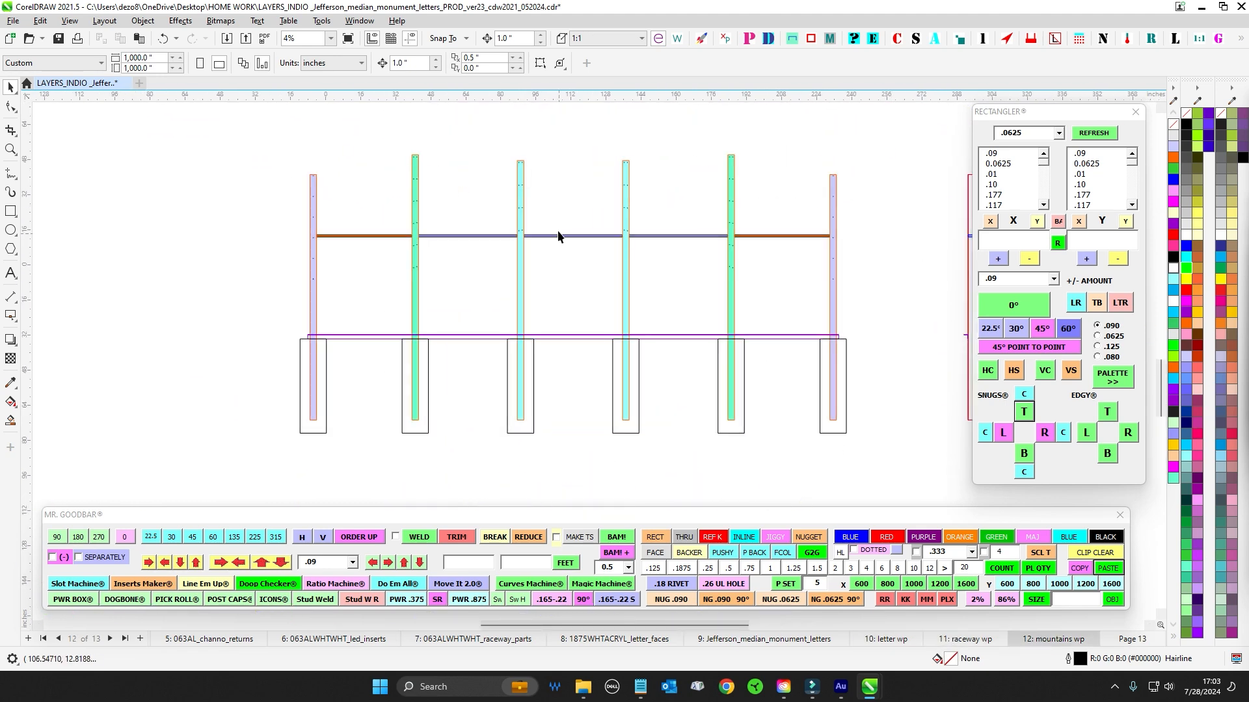
pyautogui.moveTo(564, 201); pyautogui.dragTo(515, 217)
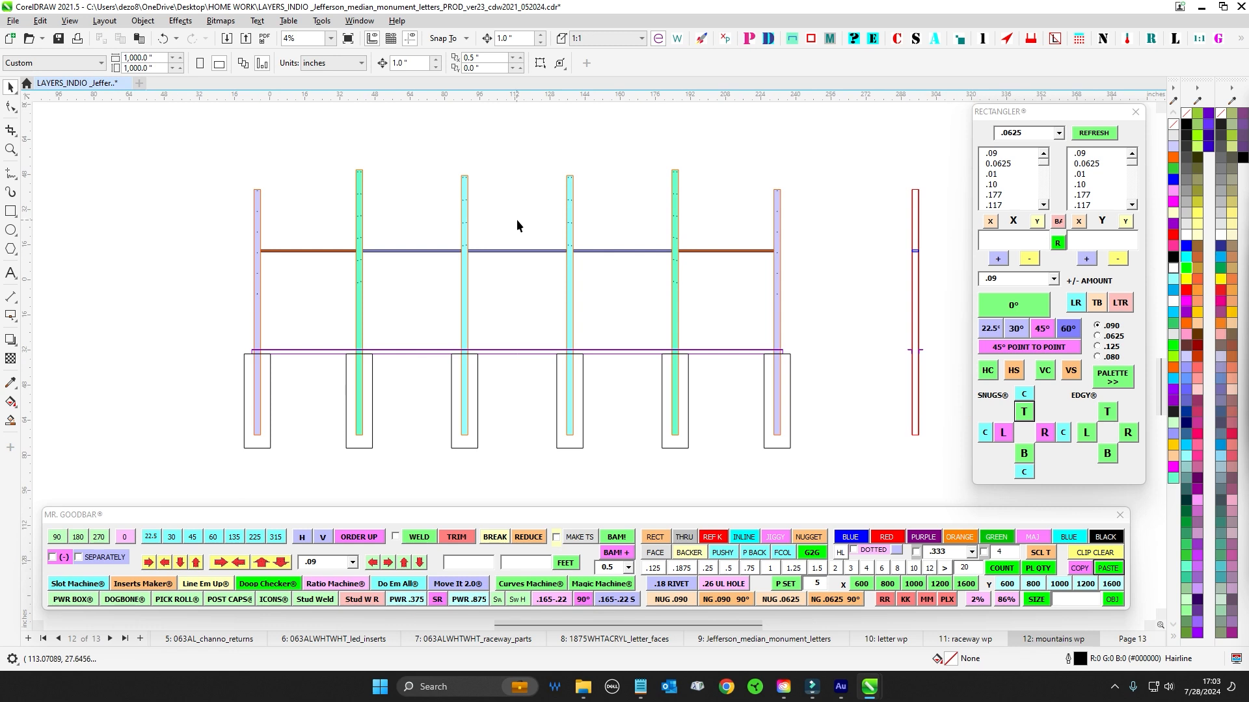
# Select the second post, a green one, and the blue cross rail between the fourth and fifth posts.
pyautogui.click(359, 307)
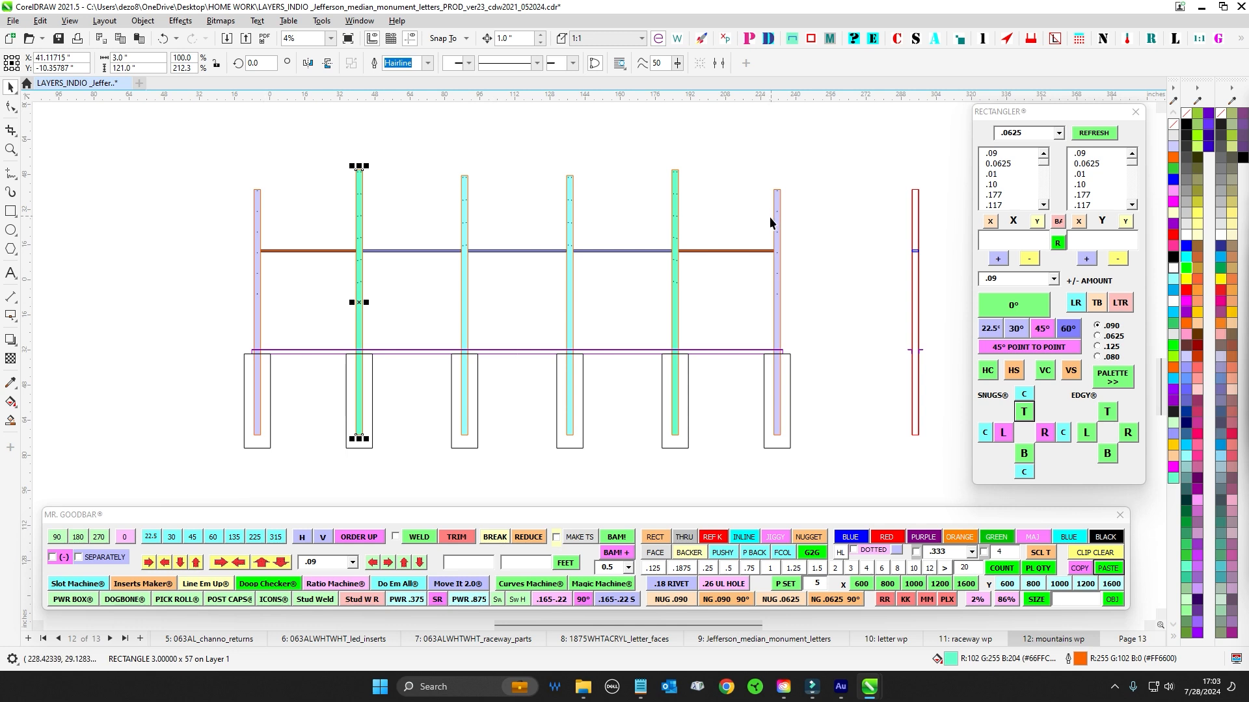
pyautogui.scroll(1, 607, 253)
pyautogui.click(616, 251)
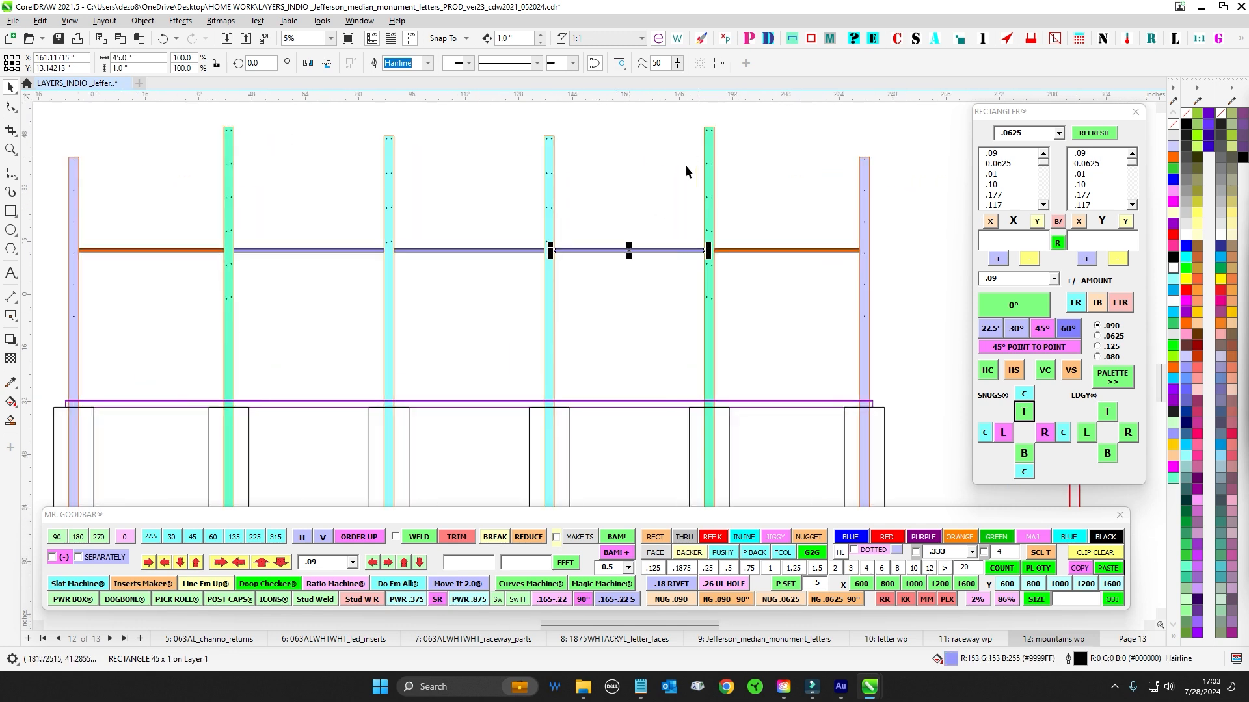
# Select the 3 x 1 aluminum rectangular tube in the side view of the post and examine it up close.
pyautogui.moveTo(652, 173); pyautogui.dragTo(454, 195)
pyautogui.scroll(1, 454, 195)
pyautogui.moveTo(836, 286); pyautogui.dragTo(859, 331)
pyautogui.scroll(2, 575, 287)
pyautogui.scroll(2, 826, 294)
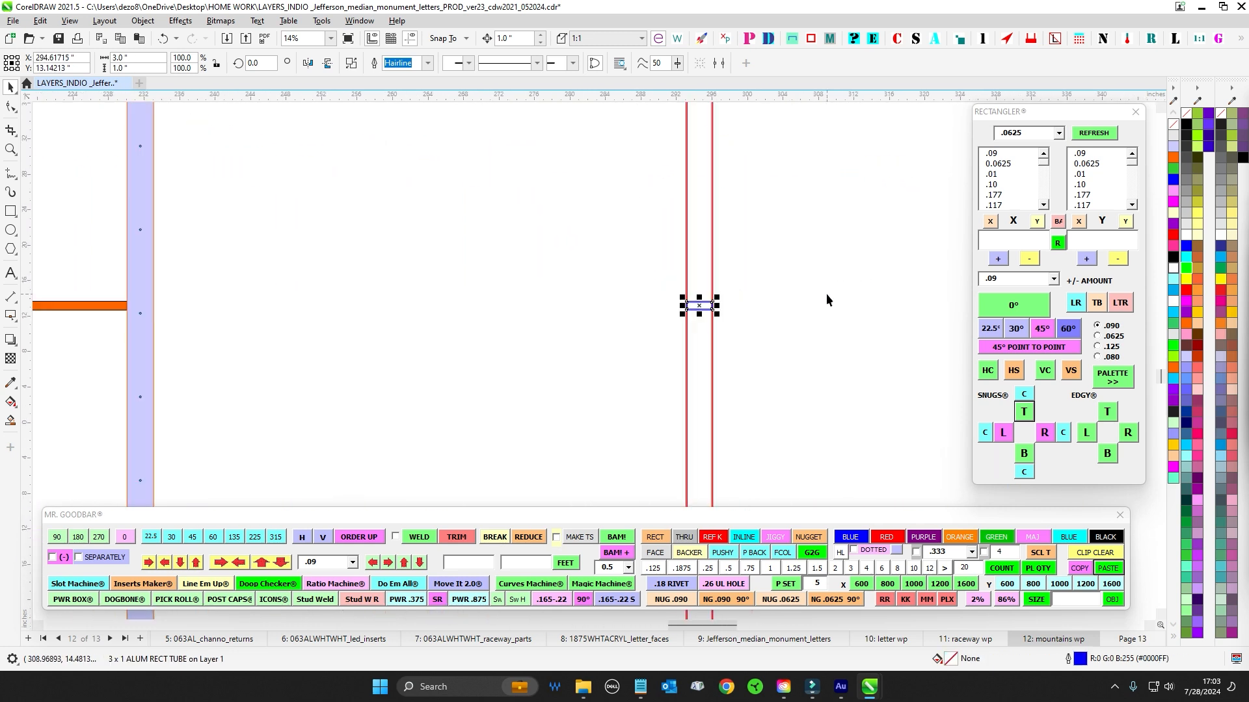
pyautogui.scroll(-5, 512, 280)
pyautogui.click(648, 246)
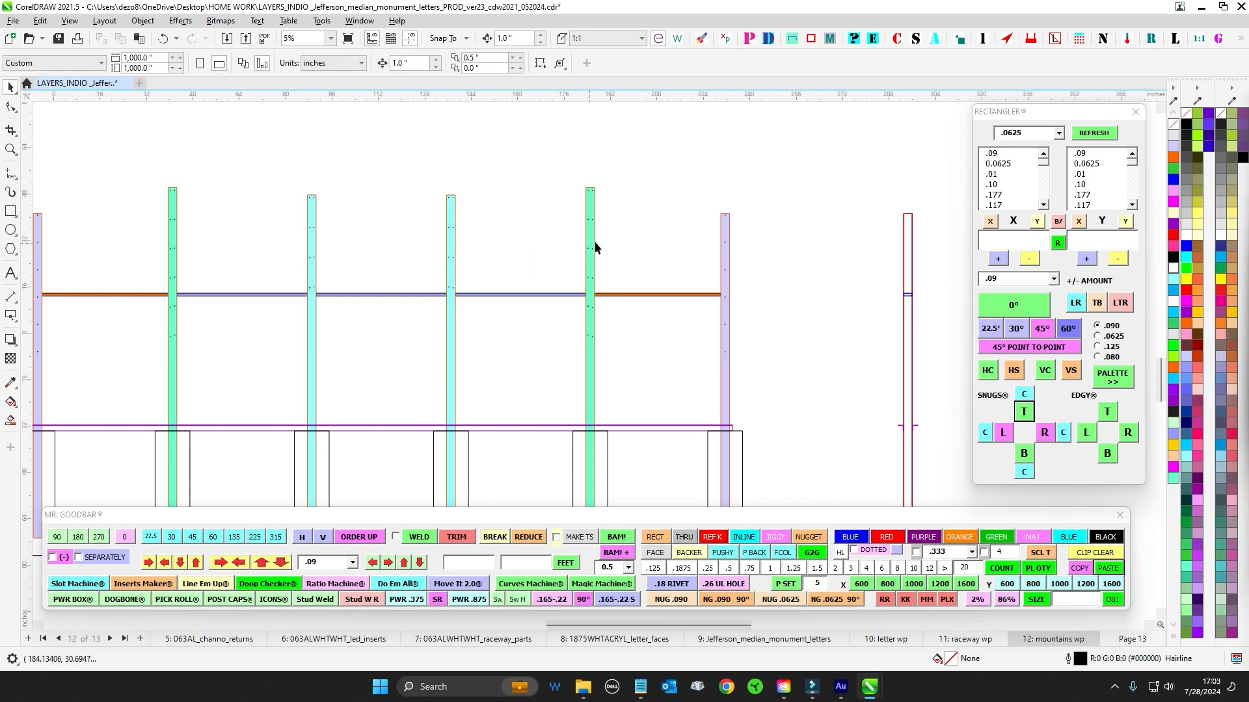
# Select the six footings with the ground line and examine the posts above them.
pyautogui.scroll(-2, 604, 252)
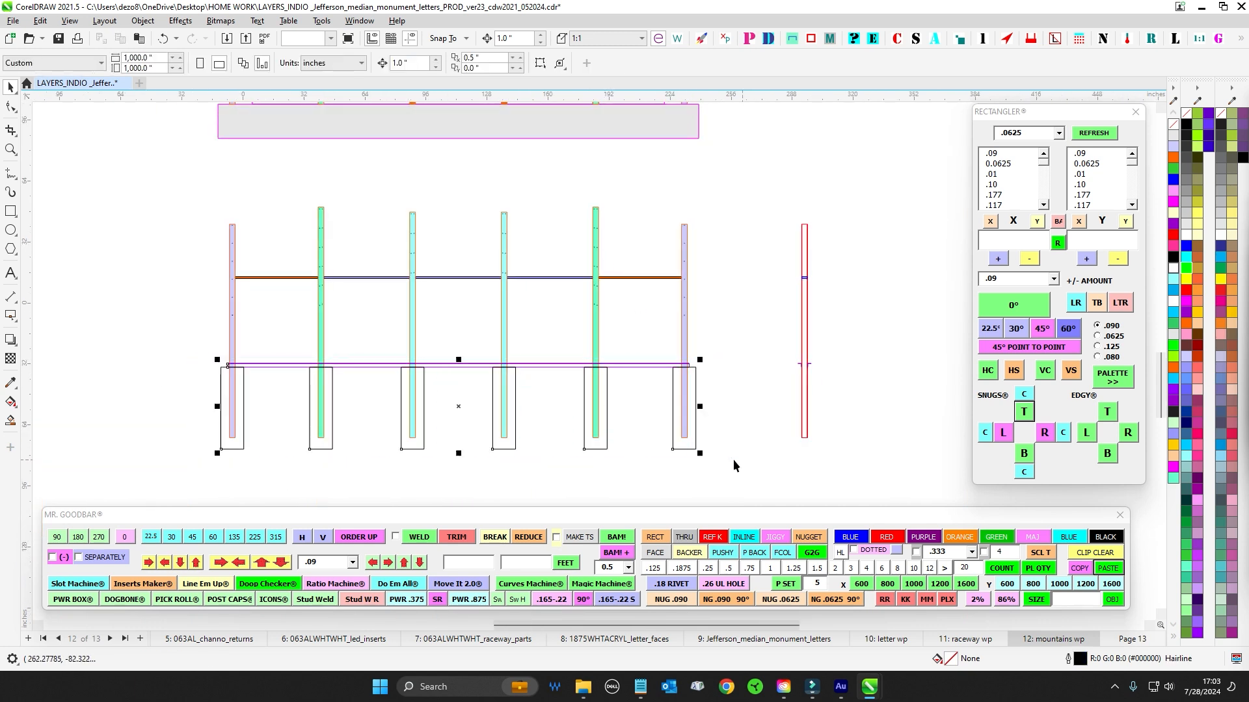
pyautogui.scroll(3, 424, 241)
pyautogui.moveTo(373, 214); pyautogui.dragTo(448, 207)
pyautogui.click(357, 237)
pyautogui.scroll(-4, 316, 279)
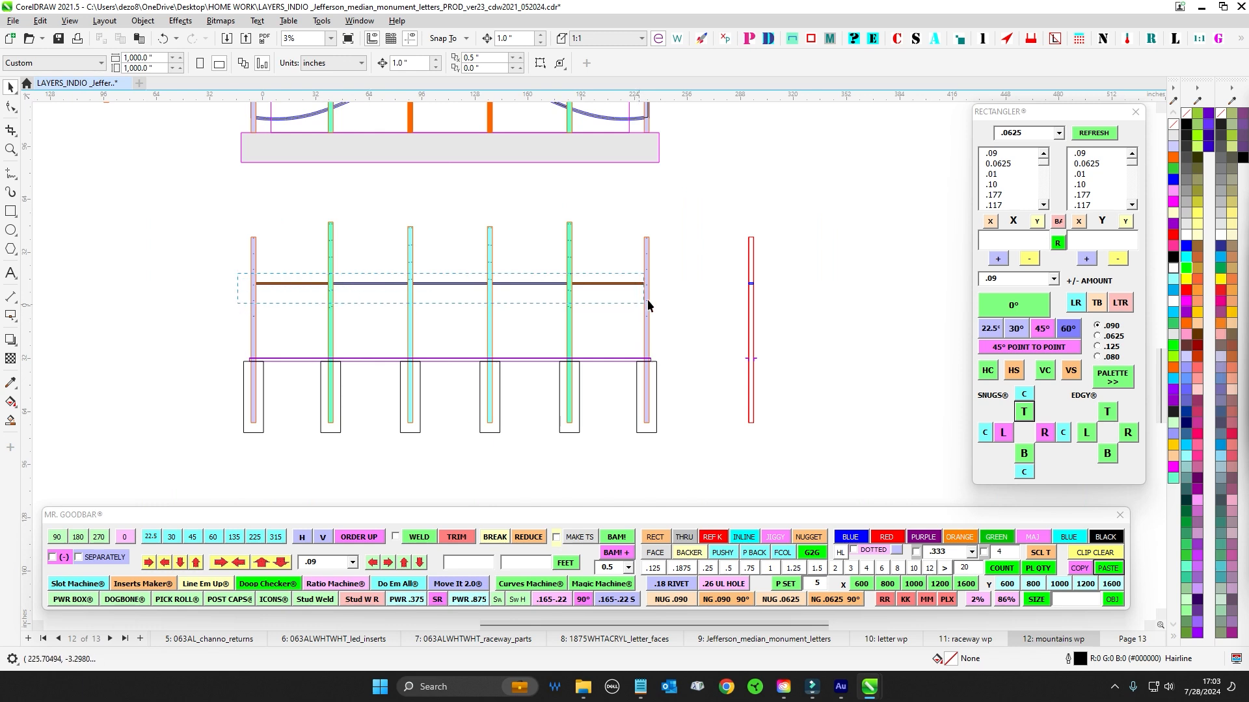
# Select the row of horizontal cross rails, then the entire six-post frame with its footings.
pyautogui.moveTo(647, 301); pyautogui.dragTo(668, 291)
pyautogui.scroll(1, 668, 287)
pyautogui.scroll(-2, 668, 279)
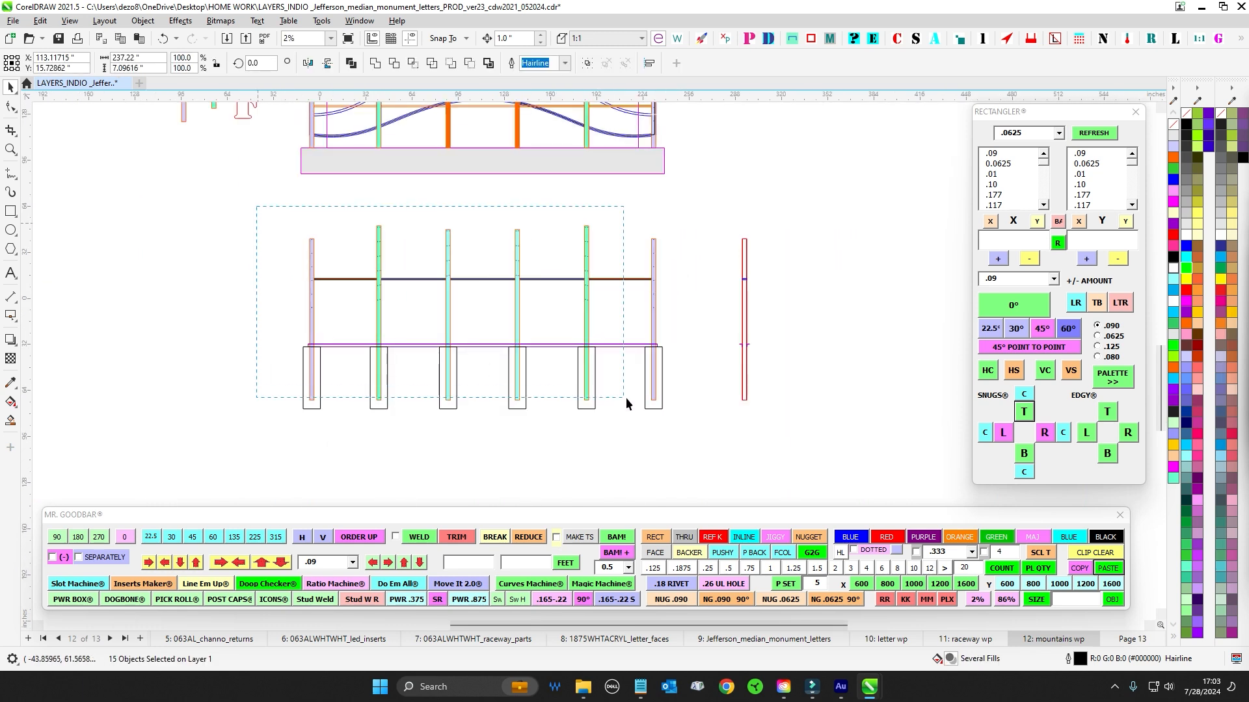
pyautogui.moveTo(625, 398); pyautogui.dragTo(709, 426)
pyautogui.scroll(1, 677, 290)
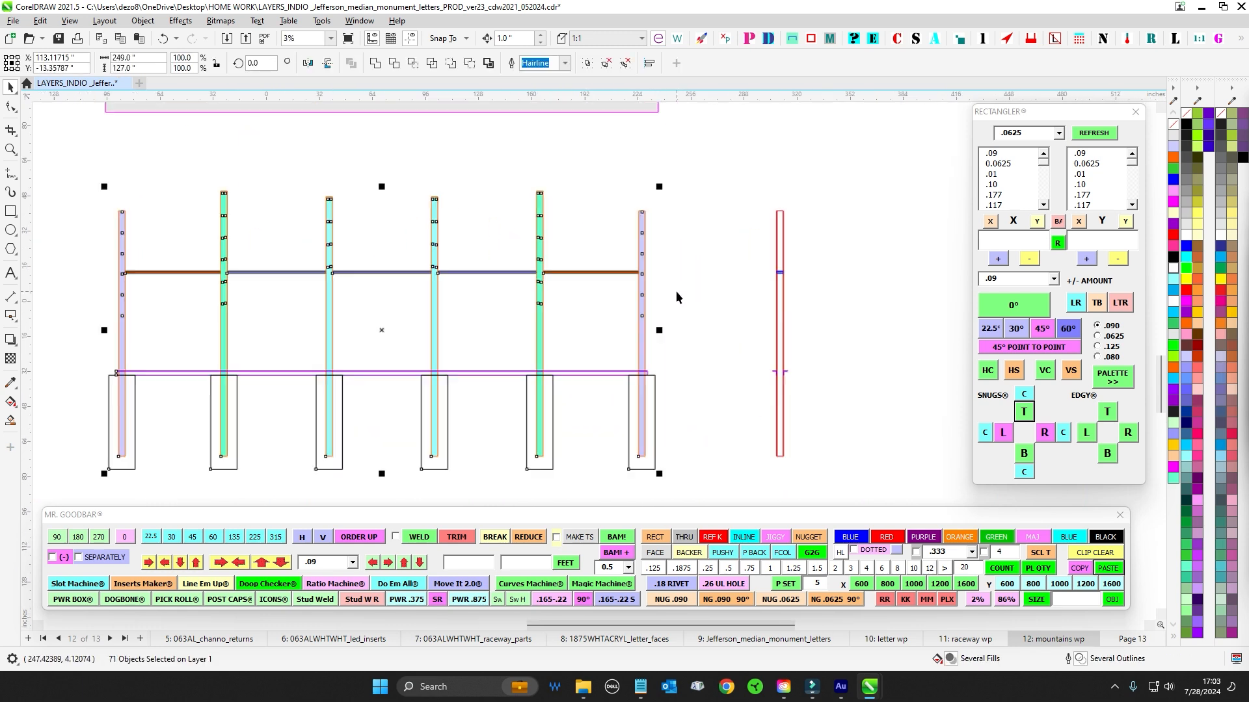
# Select the orange cross rail between the fifth and sixth posts.
pyautogui.click(567, 274)
pyautogui.scroll(1, 568, 273)
pyautogui.click(568, 272)
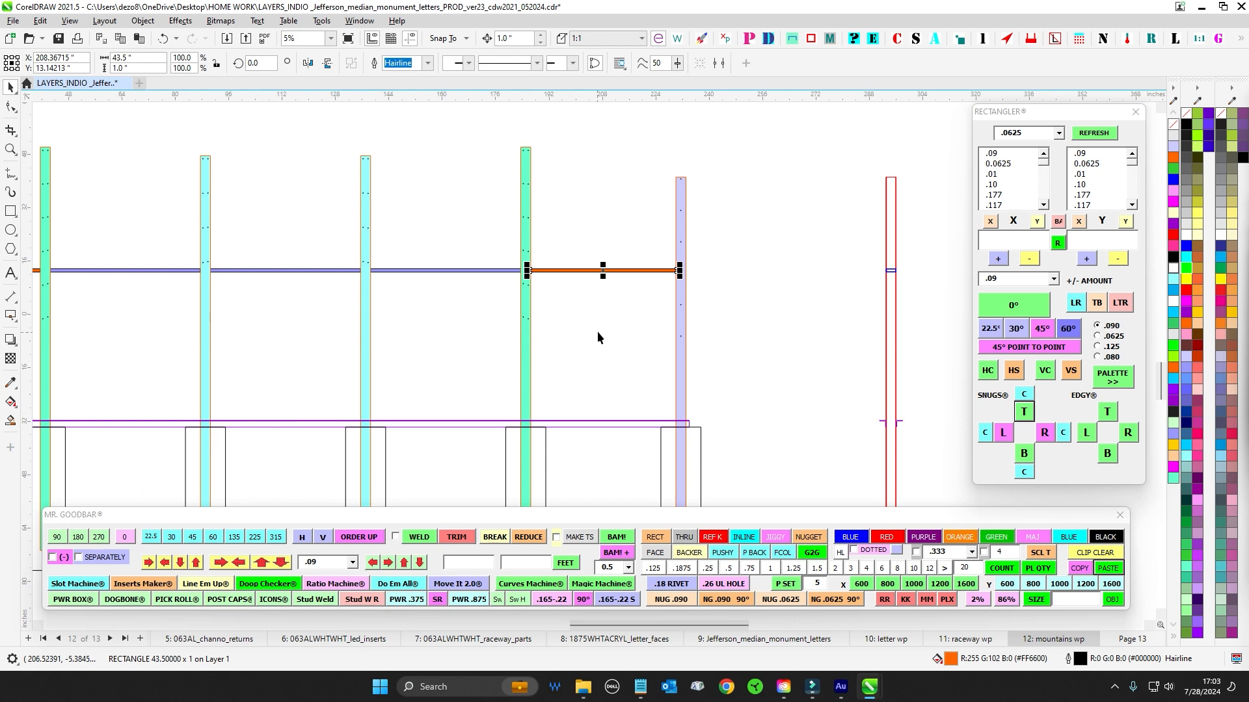
# Select the four middle posts of the frame one after another, from the right green post to the left one.
pyautogui.scroll(-1, 597, 332)
pyautogui.click(556, 335)
pyautogui.click(465, 346)
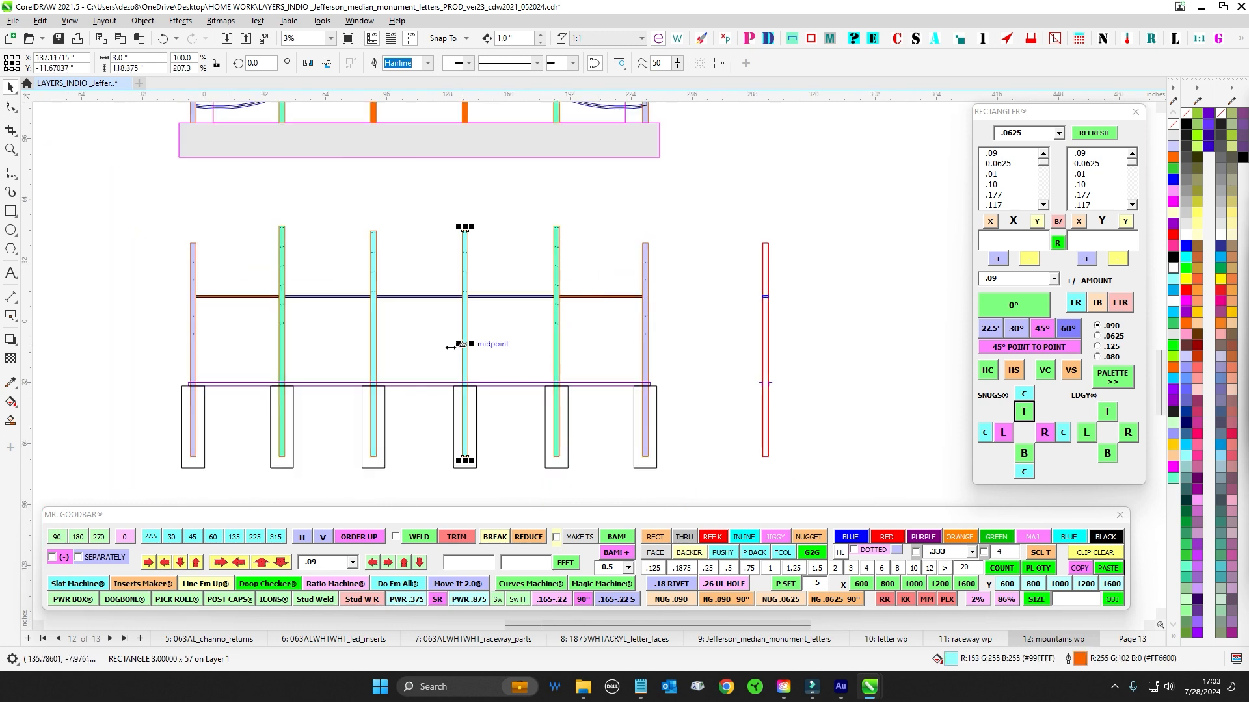
pyautogui.click(373, 344)
pyautogui.click(282, 328)
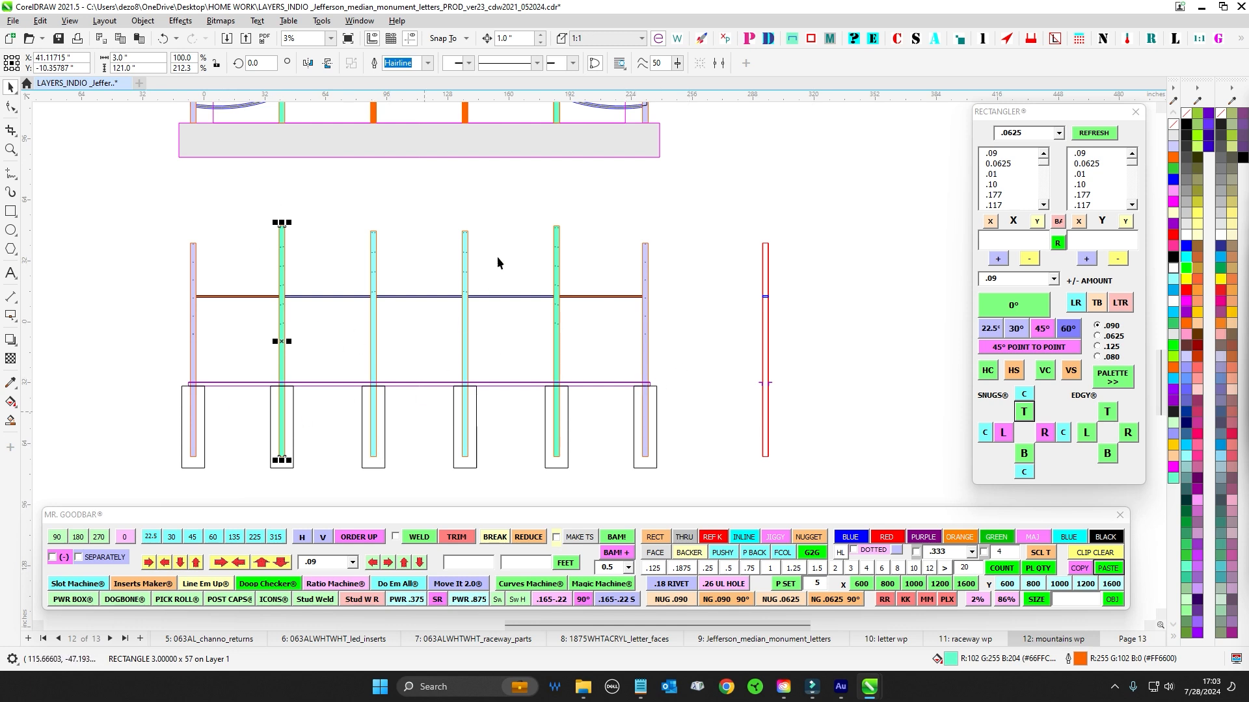
pyautogui.scroll(1, 539, 263)
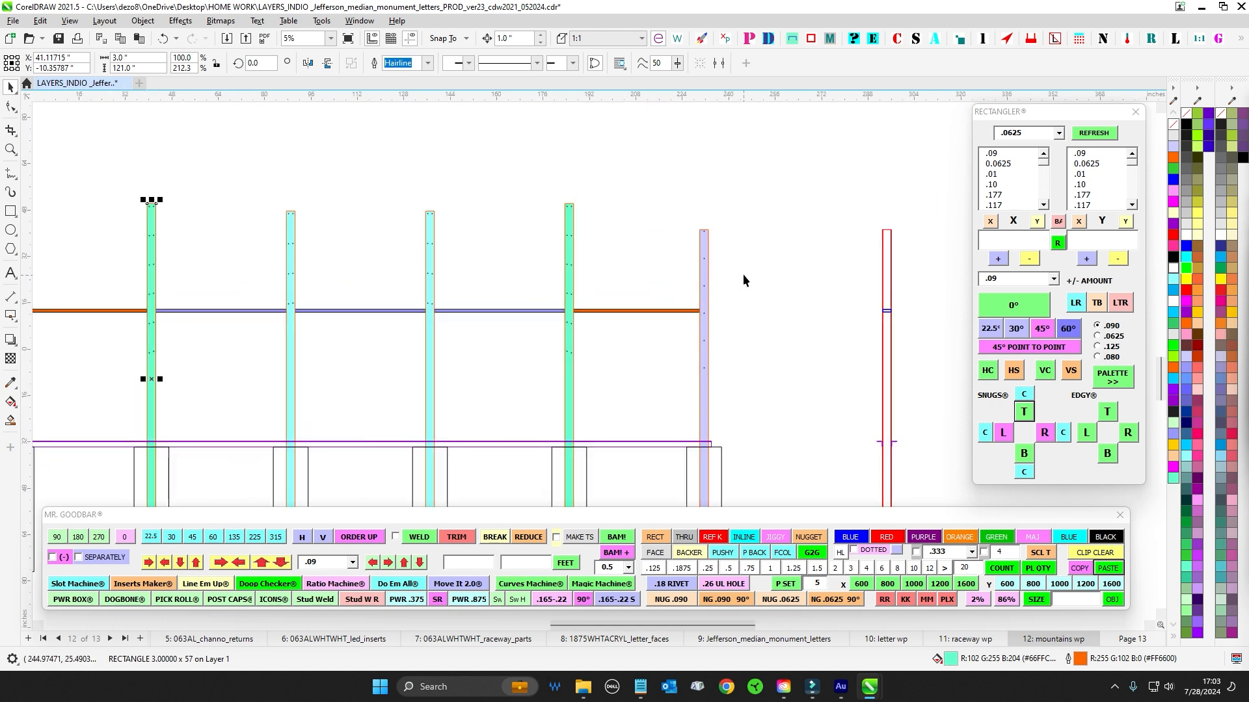
pyautogui.scroll(-1, 743, 275)
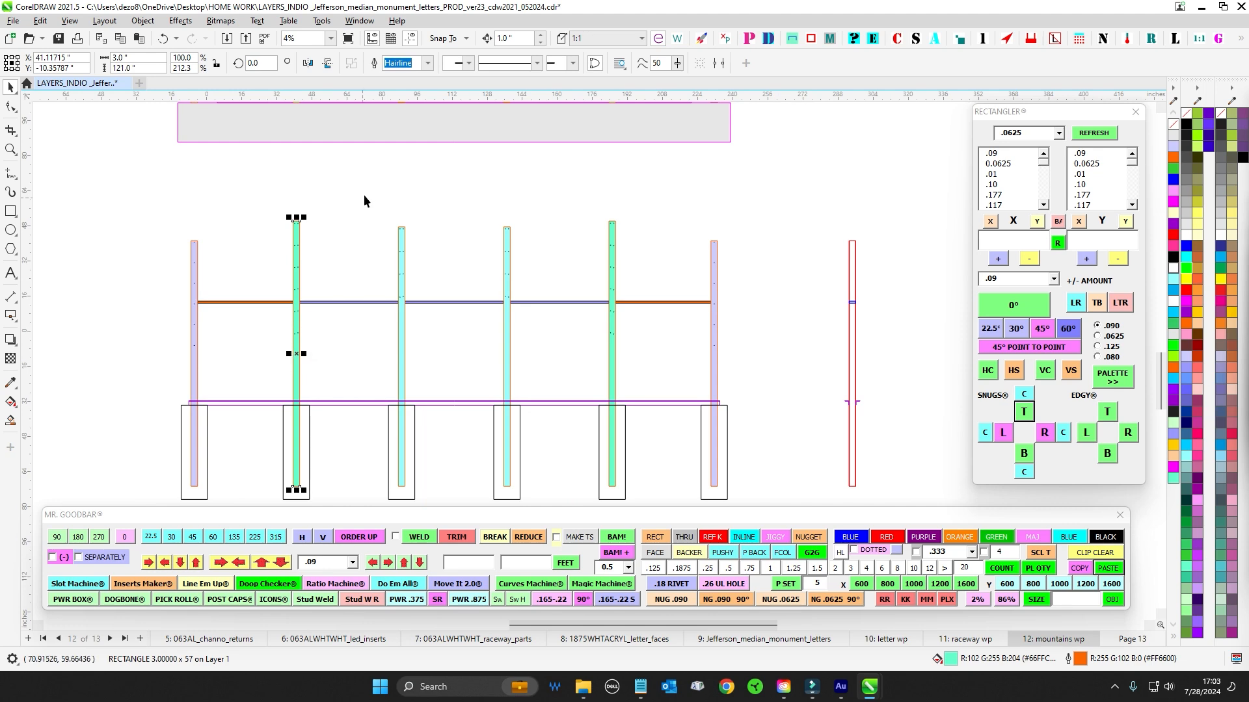
# Review the five curved mountain panels labelled SYMMETRICAL on the mountains wp page.
pyautogui.scroll(-3, 365, 195)
pyautogui.moveTo(405, 218); pyautogui.dragTo(440, 392)
pyautogui.scroll(6, 382, 251)
pyautogui.scroll(-5, 379, 252)
pyautogui.scroll(-1, 506, 372)
pyautogui.moveTo(518, 410); pyautogui.dragTo(576, 189)
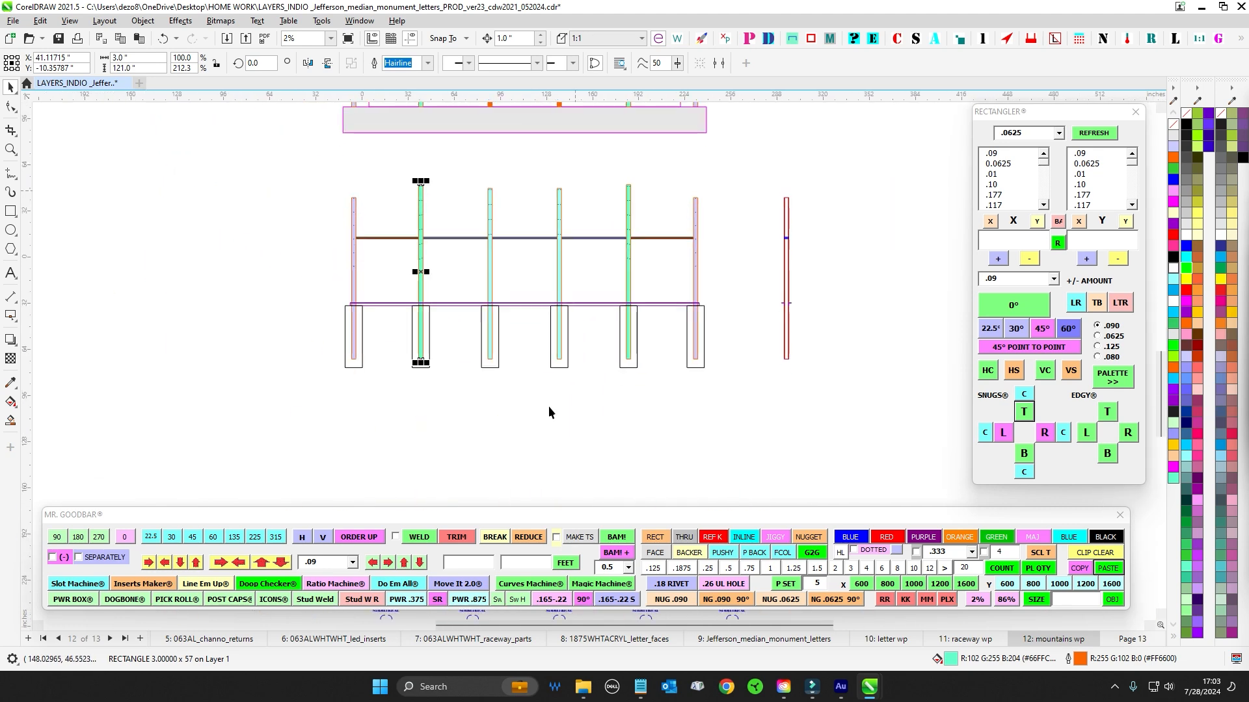
pyautogui.scroll(3, 481, 336)
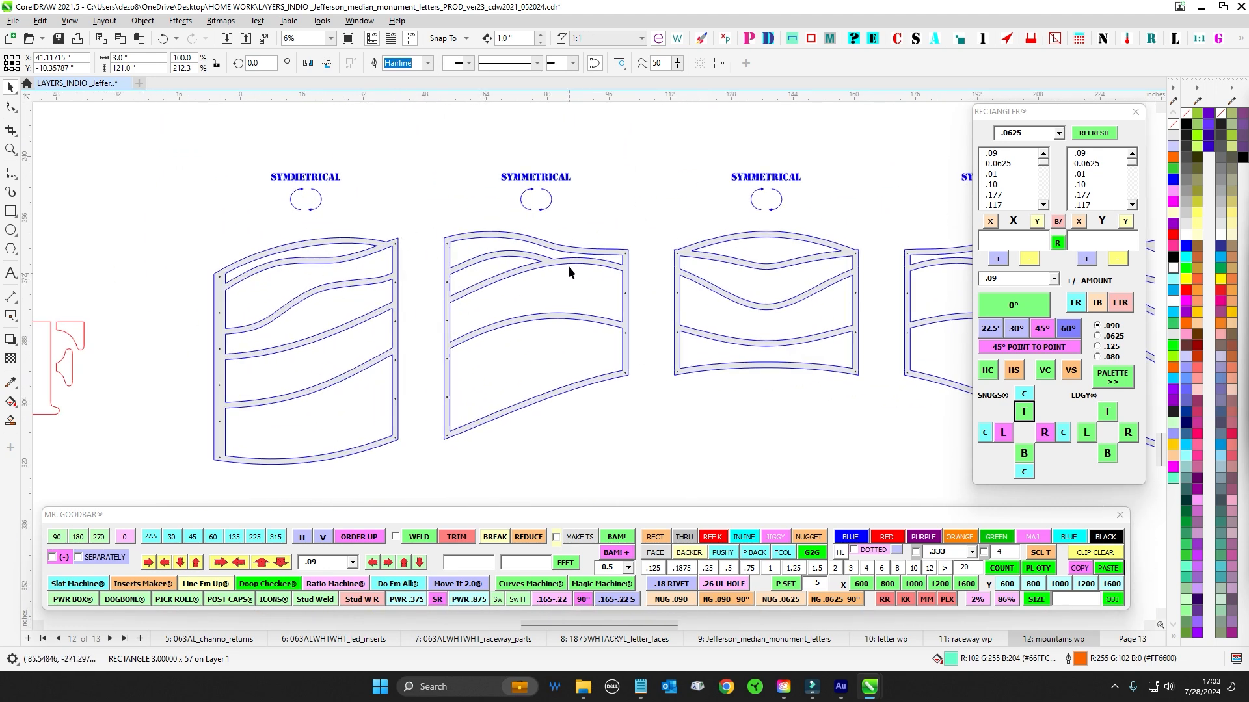
pyautogui.moveTo(722, 196); pyautogui.dragTo(521, 251)
pyautogui.scroll(-3, 775, 295)
pyautogui.moveTo(774, 296); pyautogui.dragTo(682, 290)
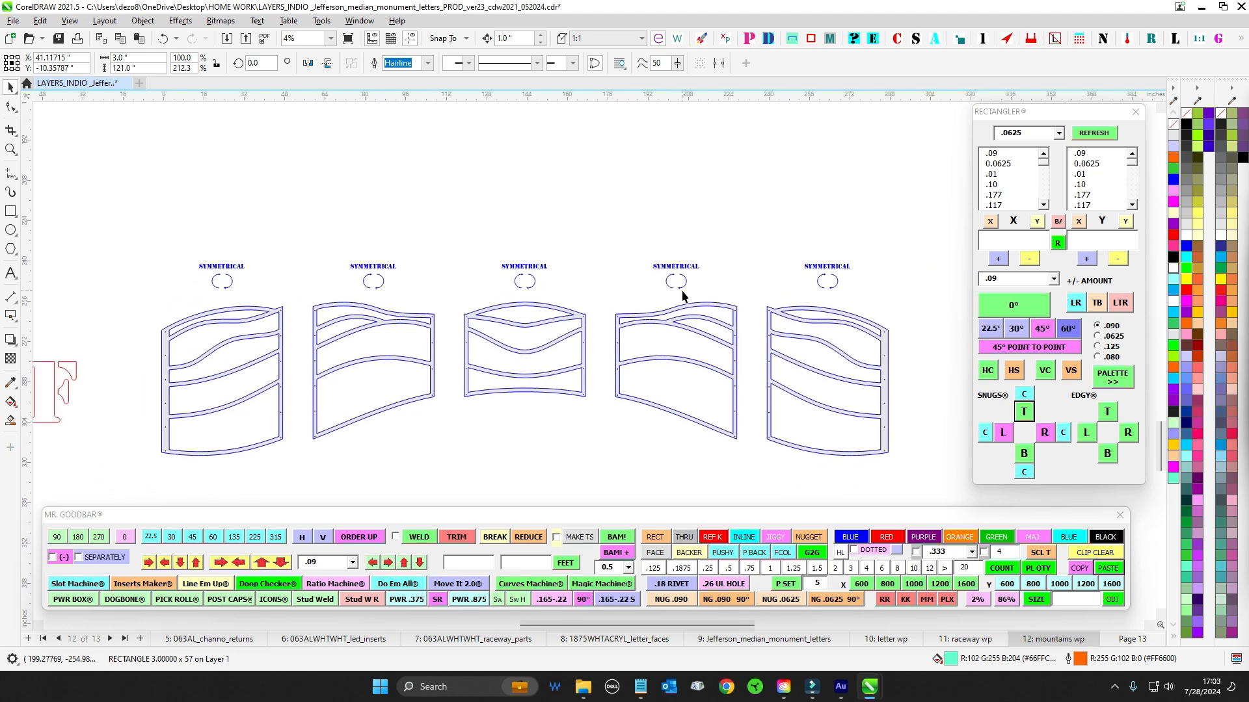
# Return to the six-post frame with its footings and side view.
pyautogui.moveTo(547, 225); pyautogui.dragTo(585, 481)
pyautogui.moveTo(512, 202); pyautogui.dragTo(451, 443)
pyautogui.click(468, 377)
pyautogui.scroll(-1, 468, 378)
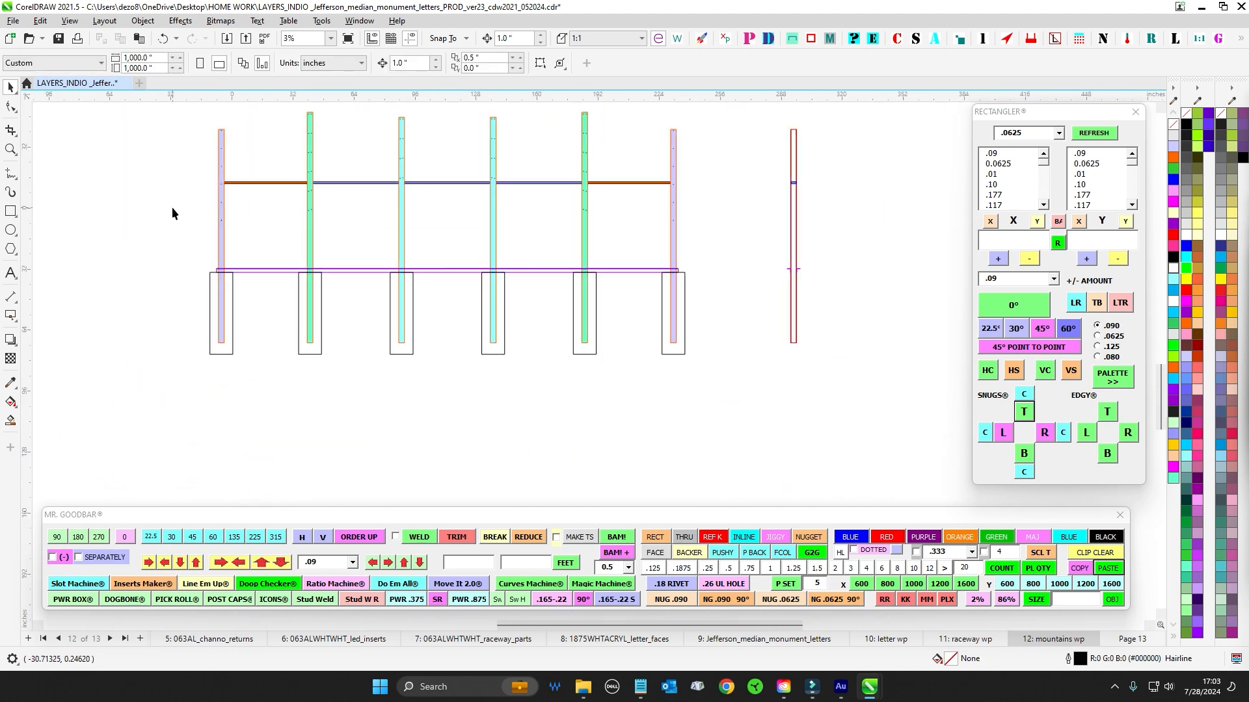
pyautogui.moveTo(788, 249); pyautogui.dragTo(808, 340)
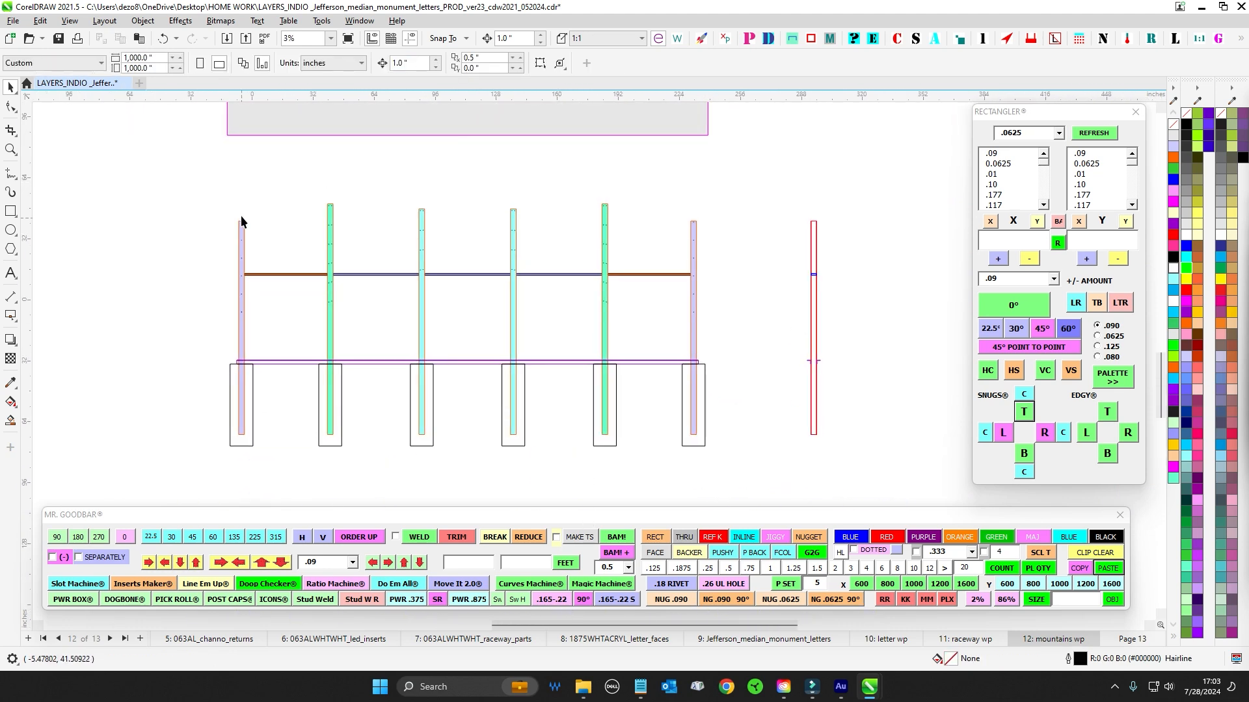
# Select the purple plate pieces at the ground line in the side view of the post.
pyautogui.scroll(4, 812, 218)
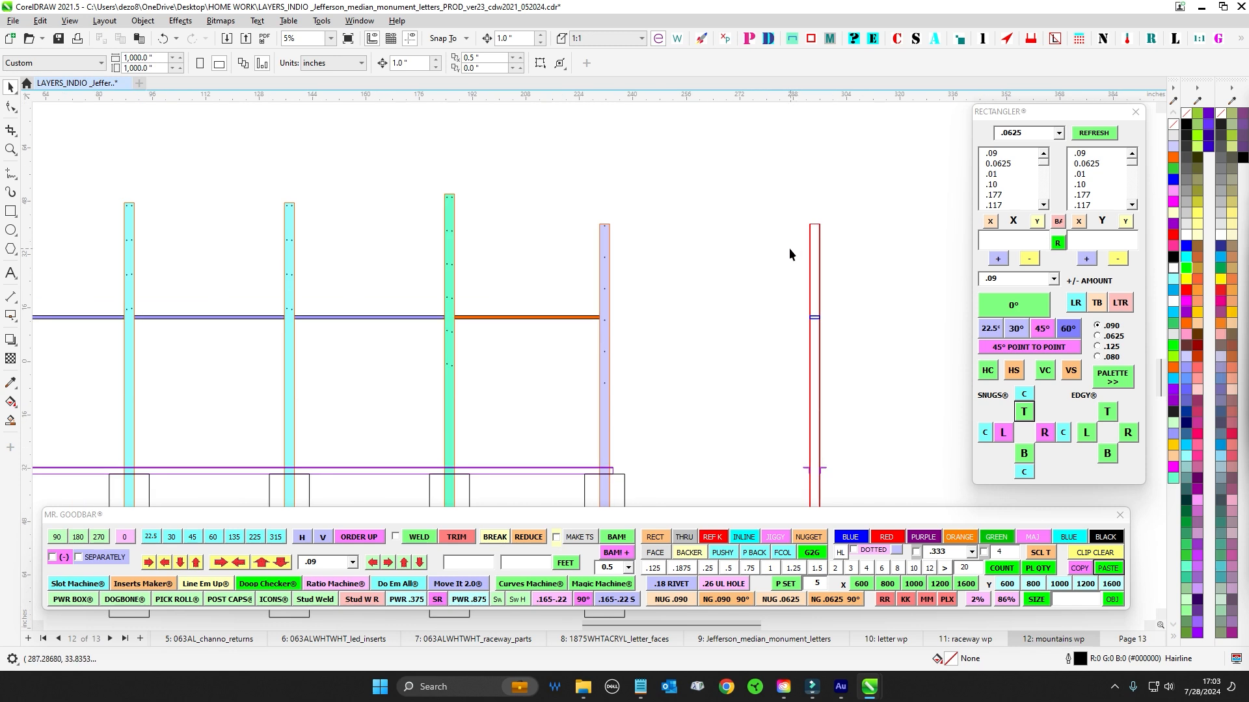
pyautogui.scroll(-3, 788, 248)
pyautogui.moveTo(778, 279); pyautogui.dragTo(806, 234)
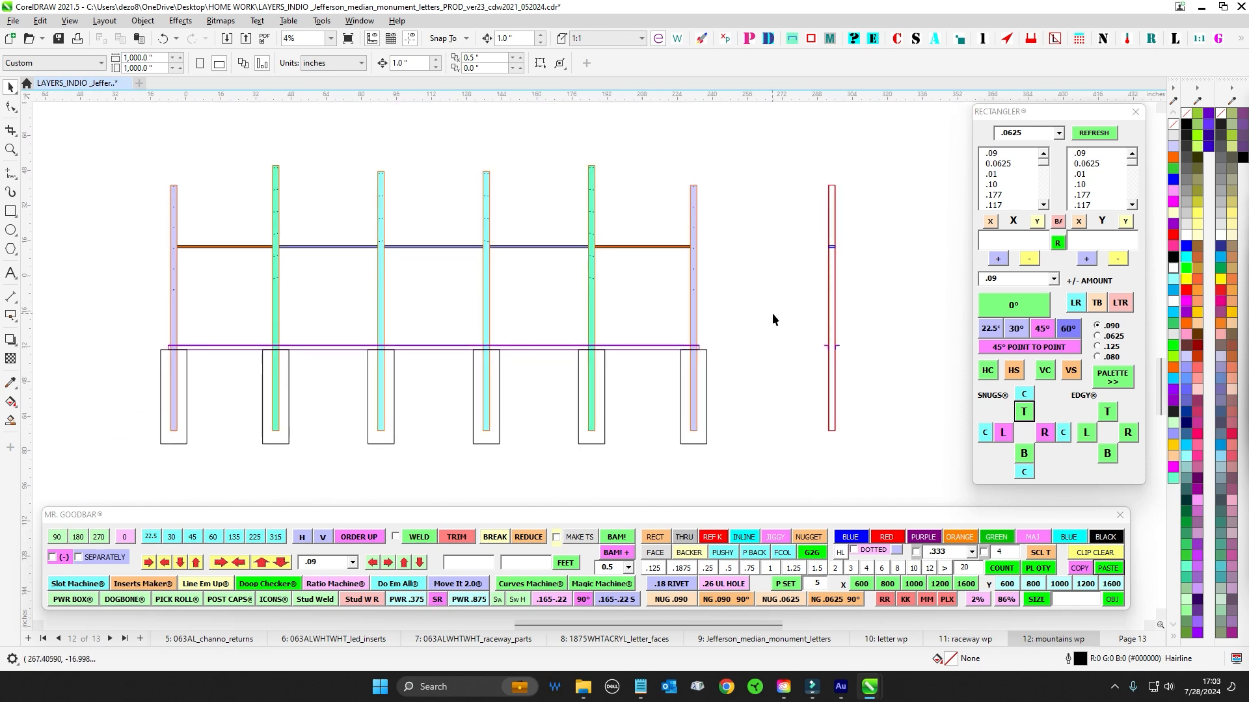
pyautogui.scroll(1, 776, 322)
pyautogui.moveTo(810, 329); pyautogui.dragTo(947, 394)
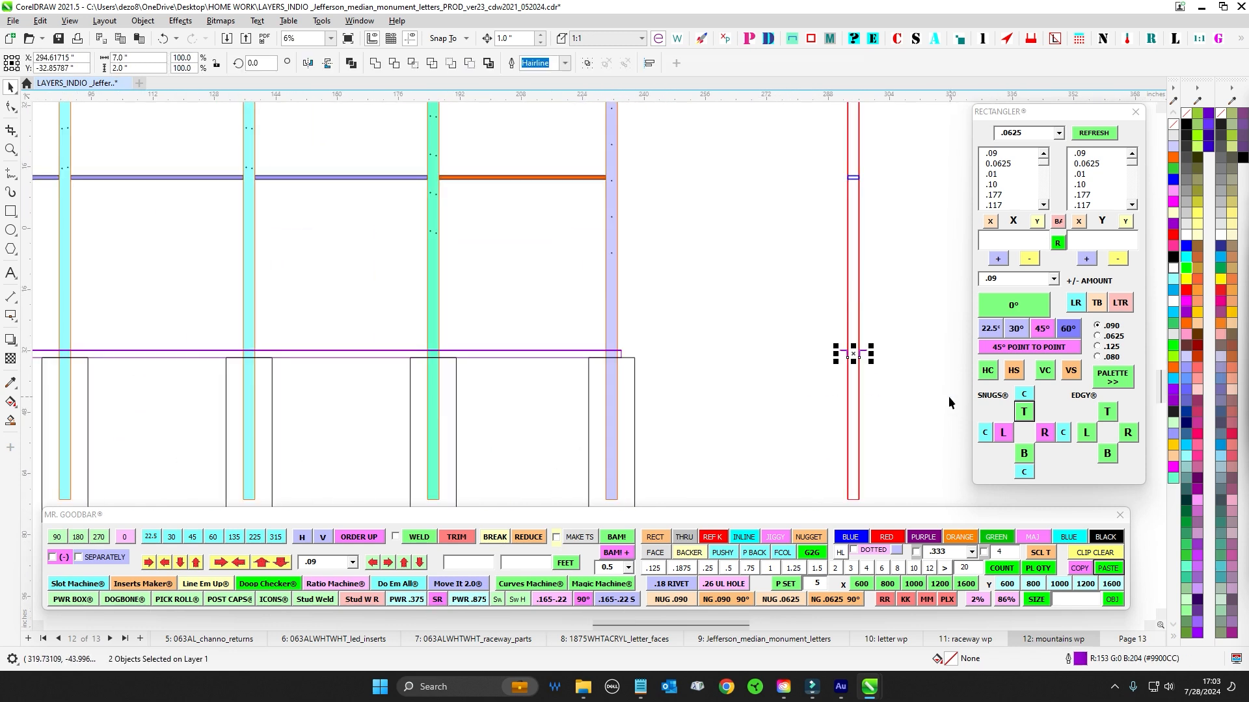
# Select the horizontal rails between the six posts, and then the purple plate pieces at the ground line of the side view.
pyautogui.scroll(-1, 943, 389)
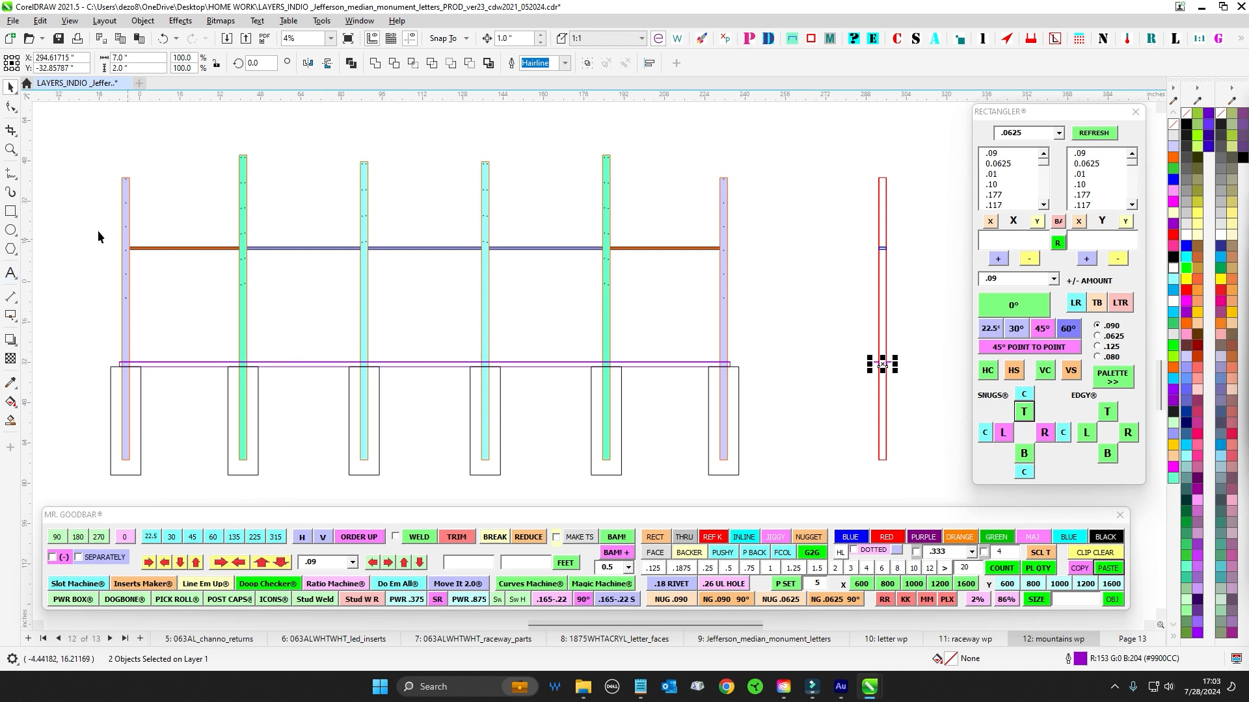
pyautogui.scroll(3, 849, 356)
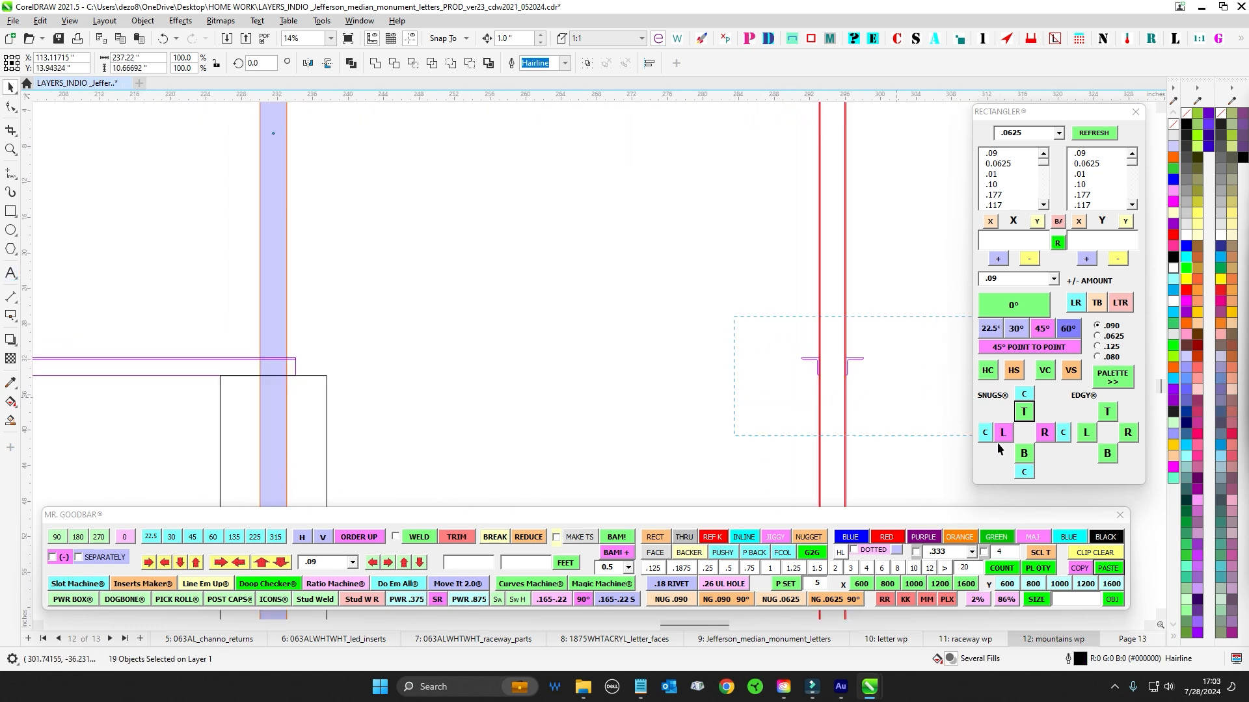
pyautogui.moveTo(909, 379); pyautogui.dragTo(815, 381)
pyautogui.scroll(1, 812, 380)
pyautogui.scroll(-4, 744, 360)
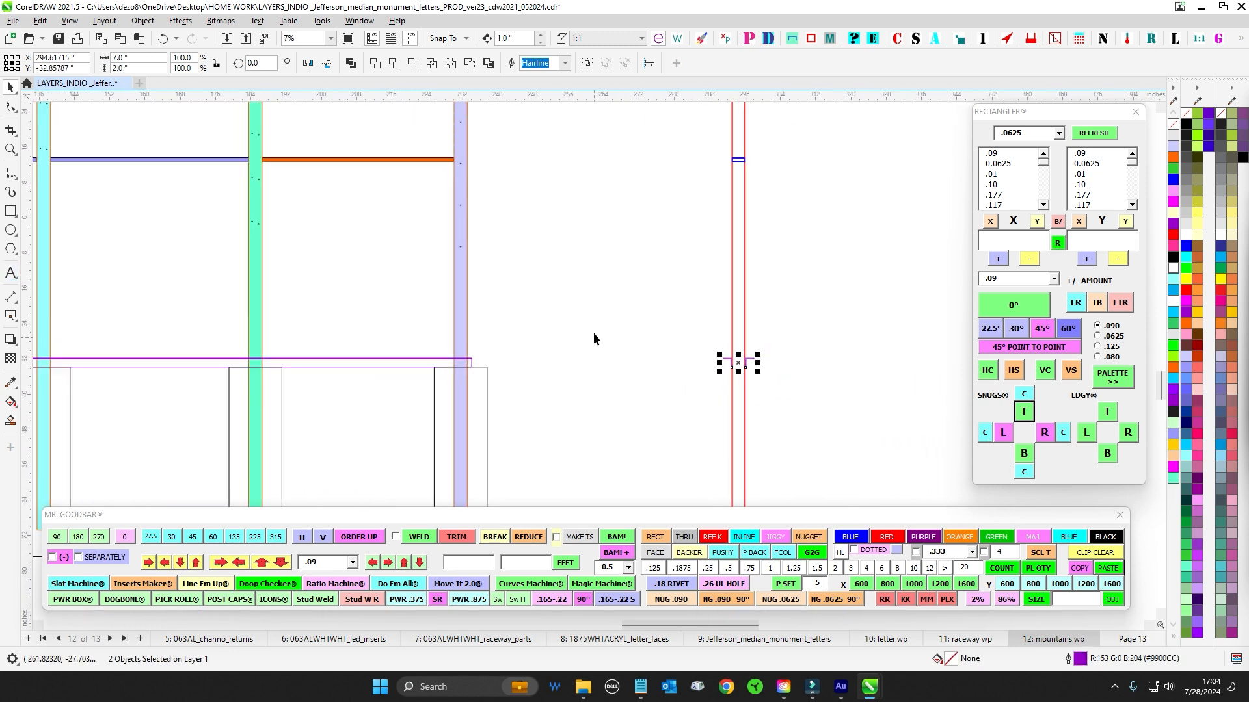
# Select the whole six-post frame with its footings, and then clear the selection.
pyautogui.moveTo(594, 338); pyautogui.dragTo(674, 317)
pyautogui.scroll(-3, 673, 316)
pyautogui.scroll(-1, 673, 314)
pyautogui.moveTo(334, 190); pyautogui.dragTo(699, 352)
pyautogui.scroll(1, 708, 334)
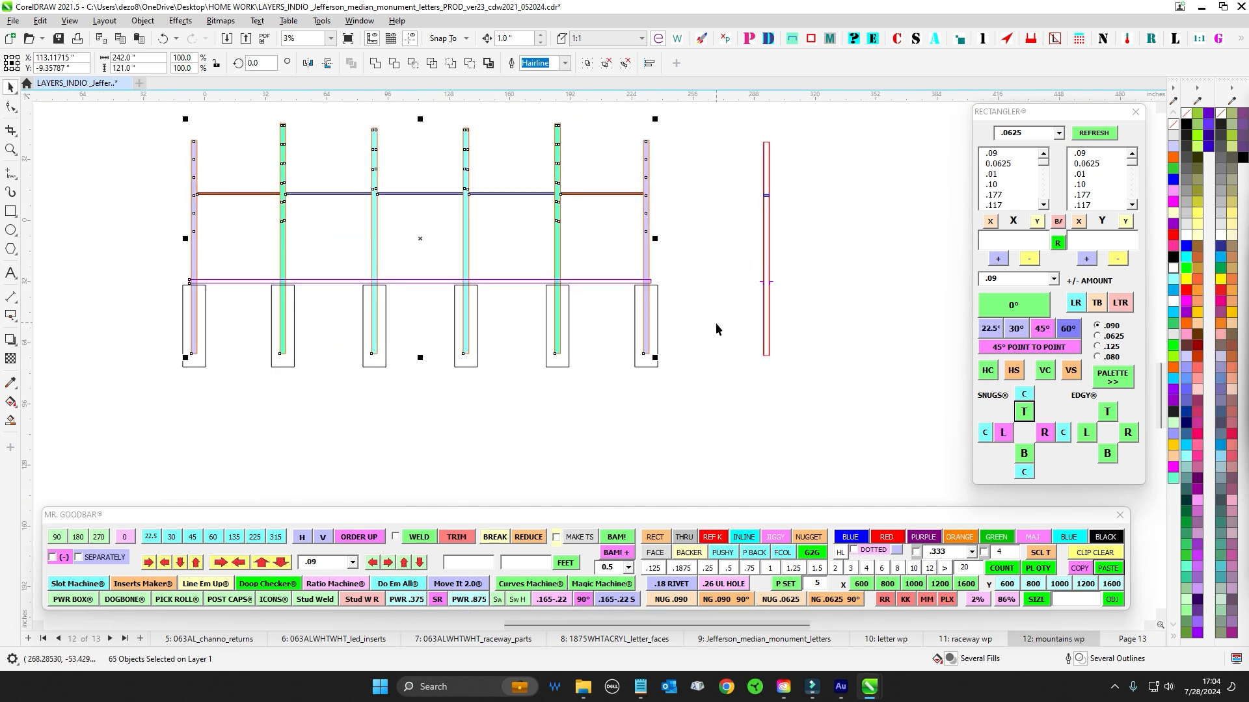
pyautogui.click(713, 323)
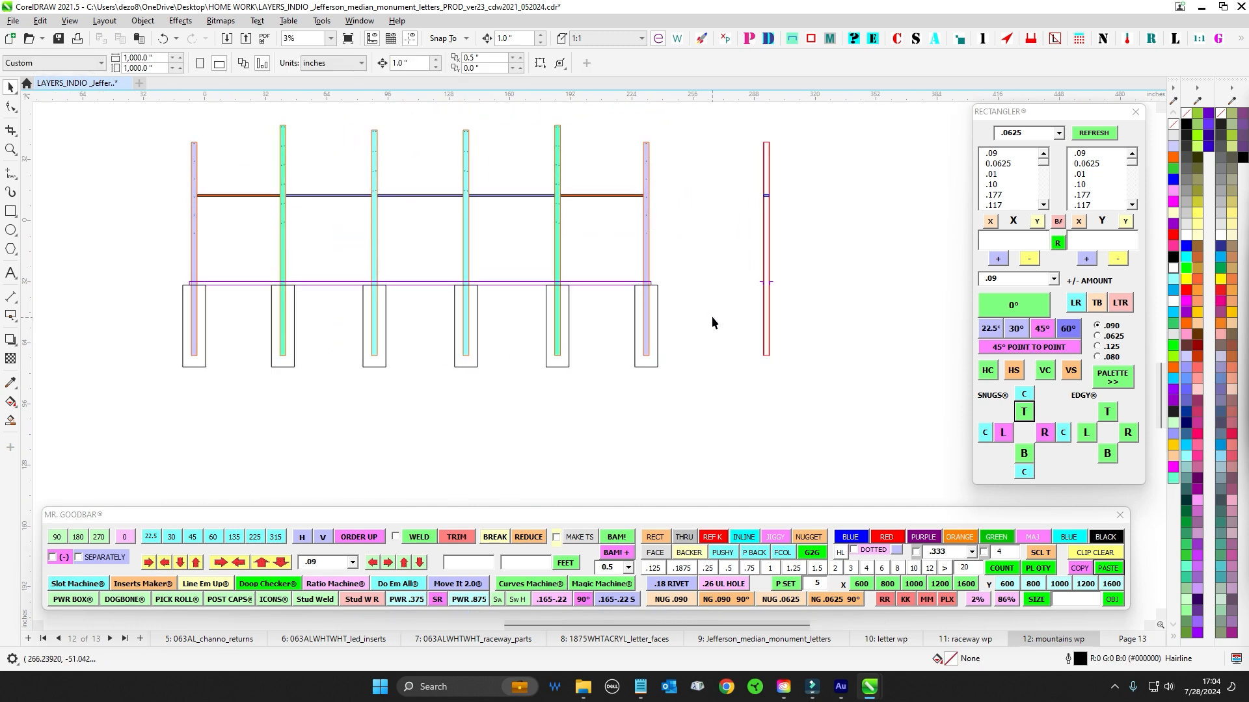
# Go down to the curved mountain panels, select the leftmost SYMMETRICAL panel, and clear the selection.
pyautogui.scroll(-1, 712, 316)
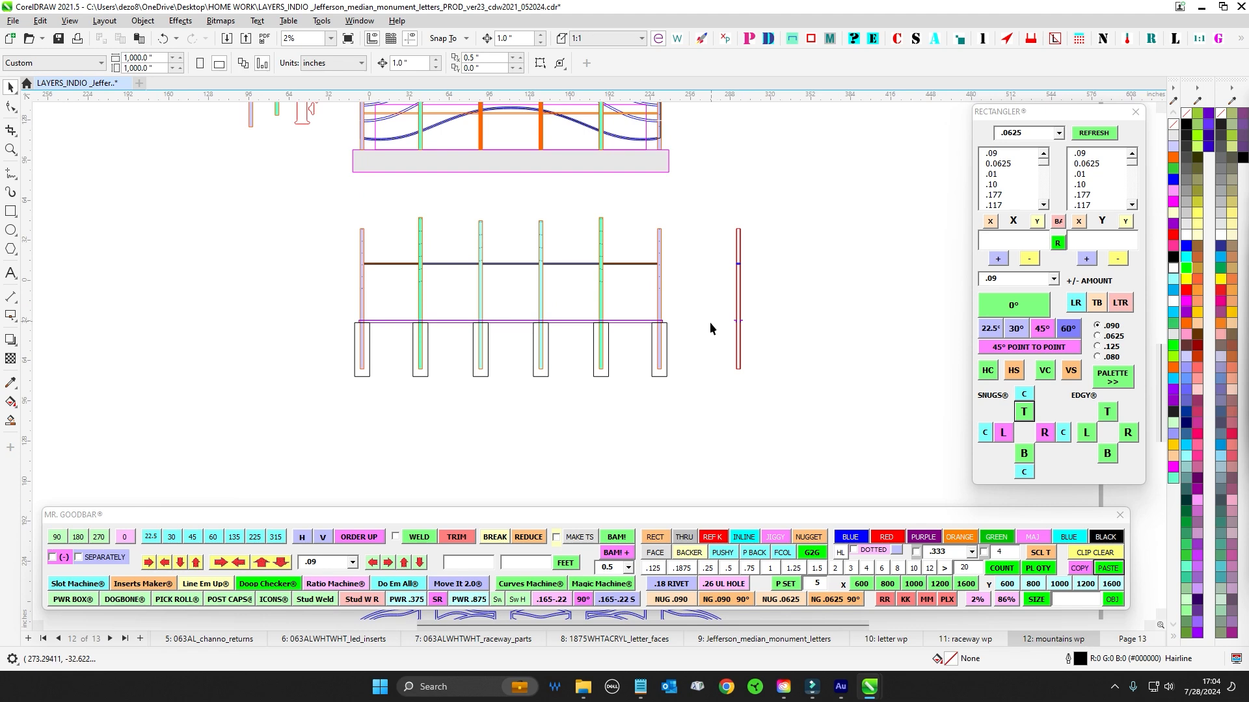
pyautogui.scroll(-1, 709, 324)
pyautogui.moveTo(701, 399); pyautogui.dragTo(681, 221)
pyautogui.scroll(4, 495, 354)
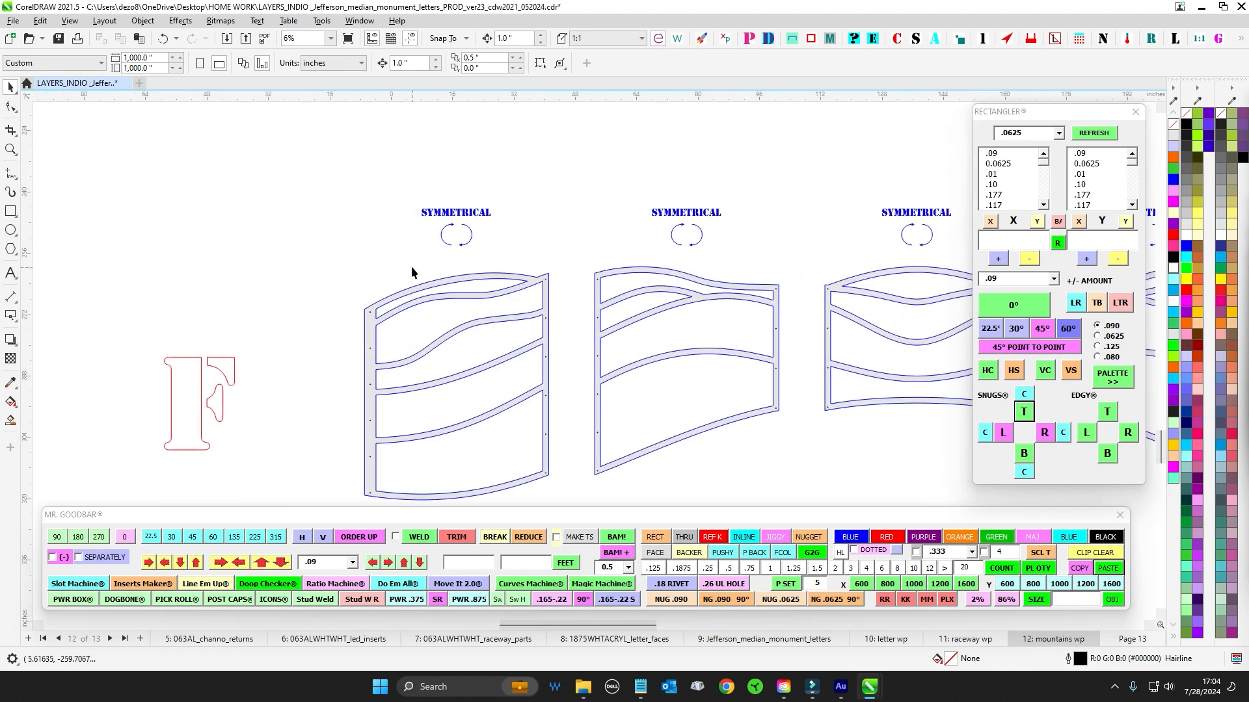
pyautogui.moveTo(315, 158); pyautogui.dragTo(577, 460)
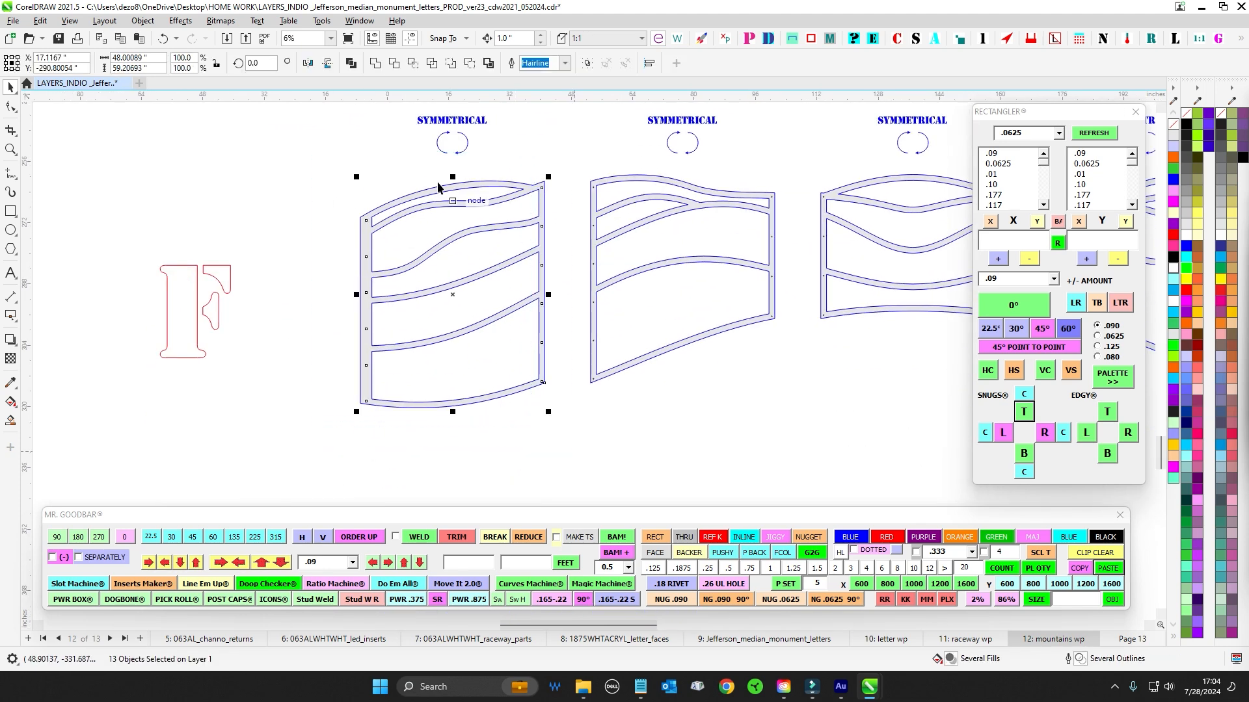
pyautogui.scroll(1, 413, 158)
pyautogui.moveTo(644, 152); pyautogui.dragTo(573, 170)
pyautogui.click(571, 171)
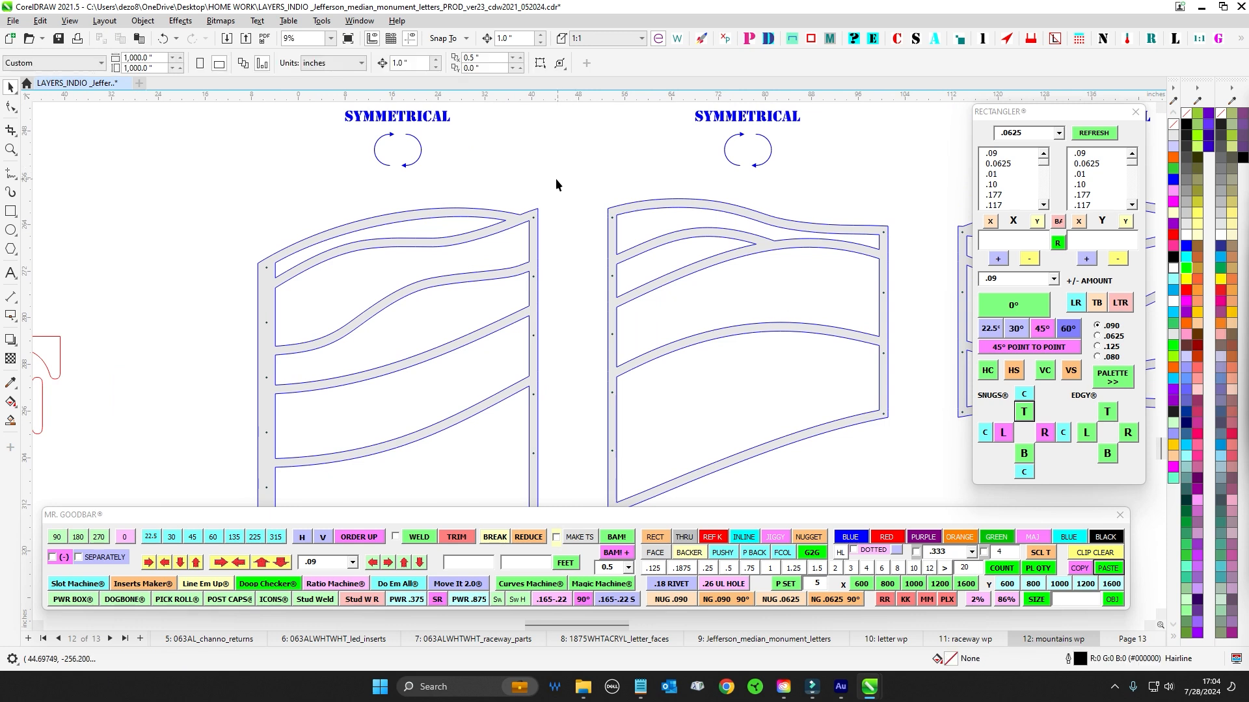
# Select the leftmost mountain panel again, deselect it, and inspect the curved bands and post holes in its upper part.
pyautogui.scroll(-2, 600, 173)
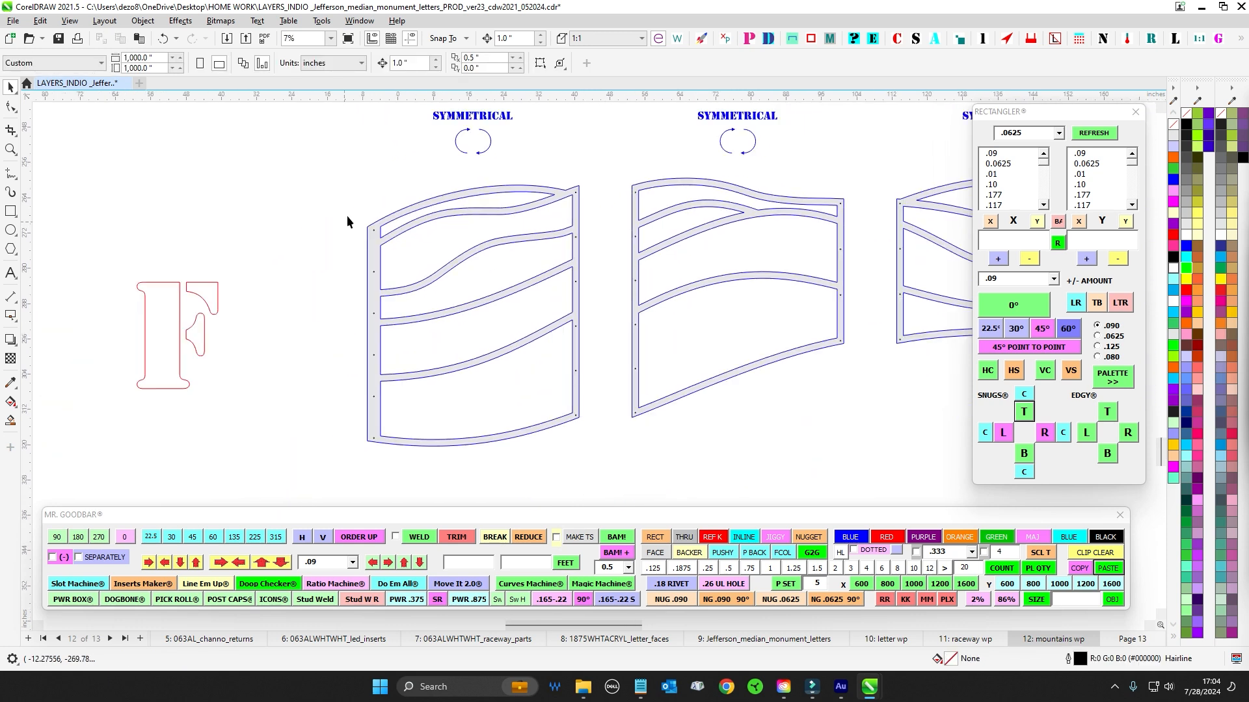
pyautogui.moveTo(321, 171); pyautogui.dragTo(607, 467)
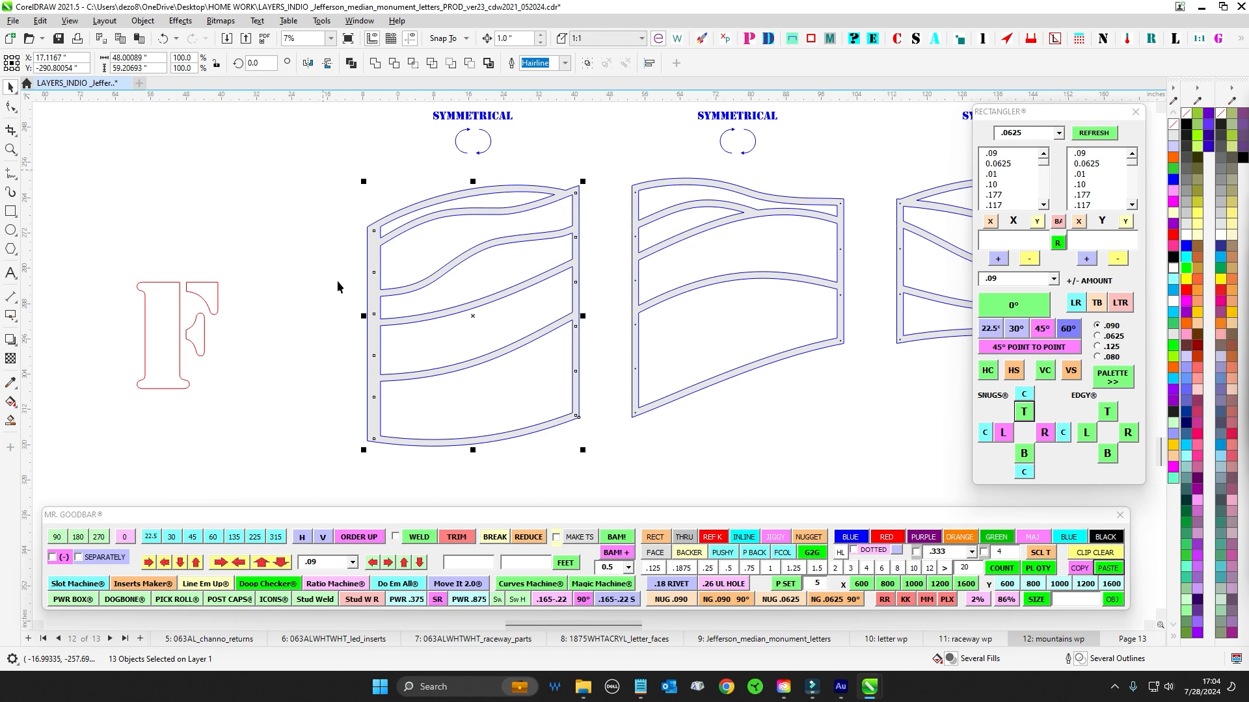
pyautogui.moveTo(599, 460); pyautogui.dragTo(598, 457)
pyautogui.scroll(2, 407, 162)
pyautogui.click(363, 270)
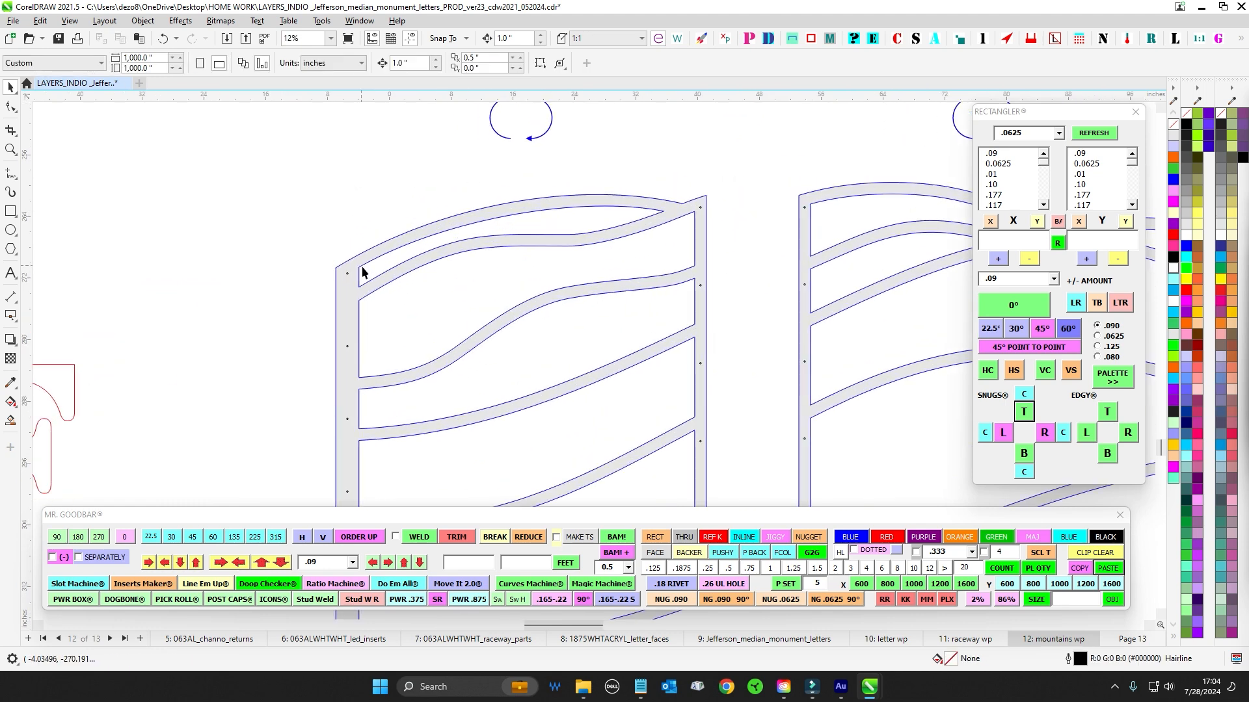
pyautogui.moveTo(426, 203); pyautogui.dragTo(414, 224)
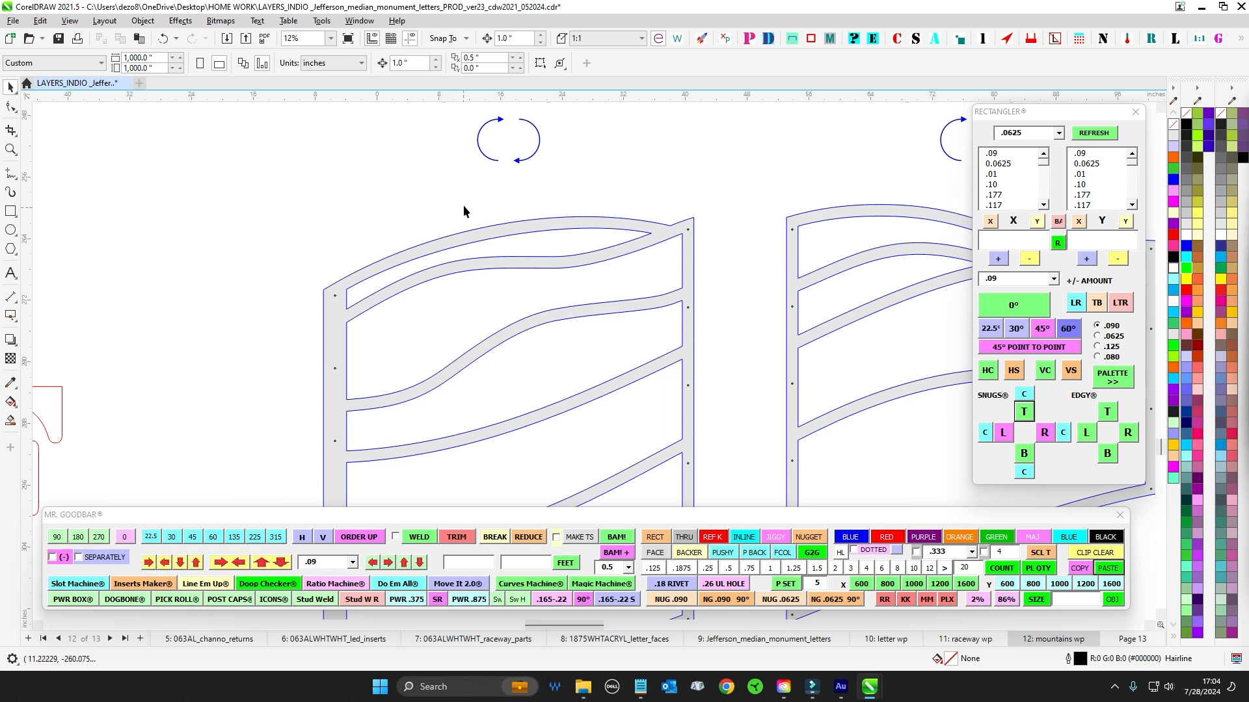
pyautogui.scroll(2, 585, 192)
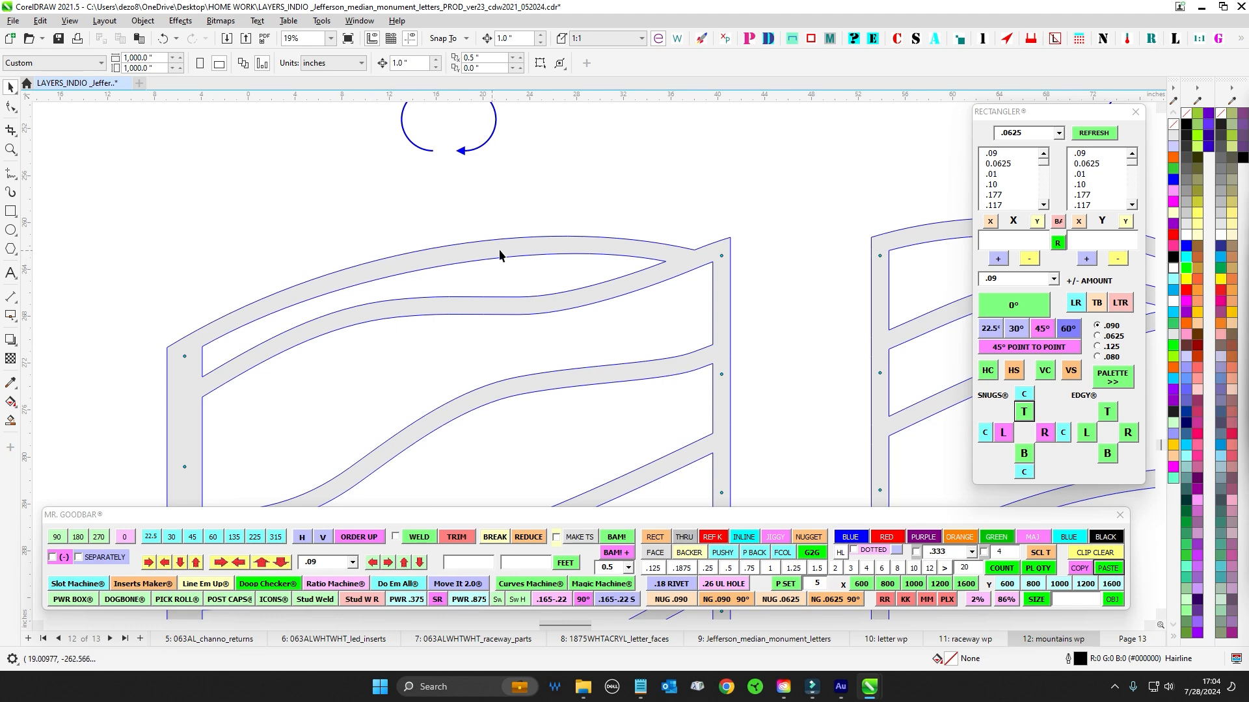
pyautogui.scroll(-4, 500, 254)
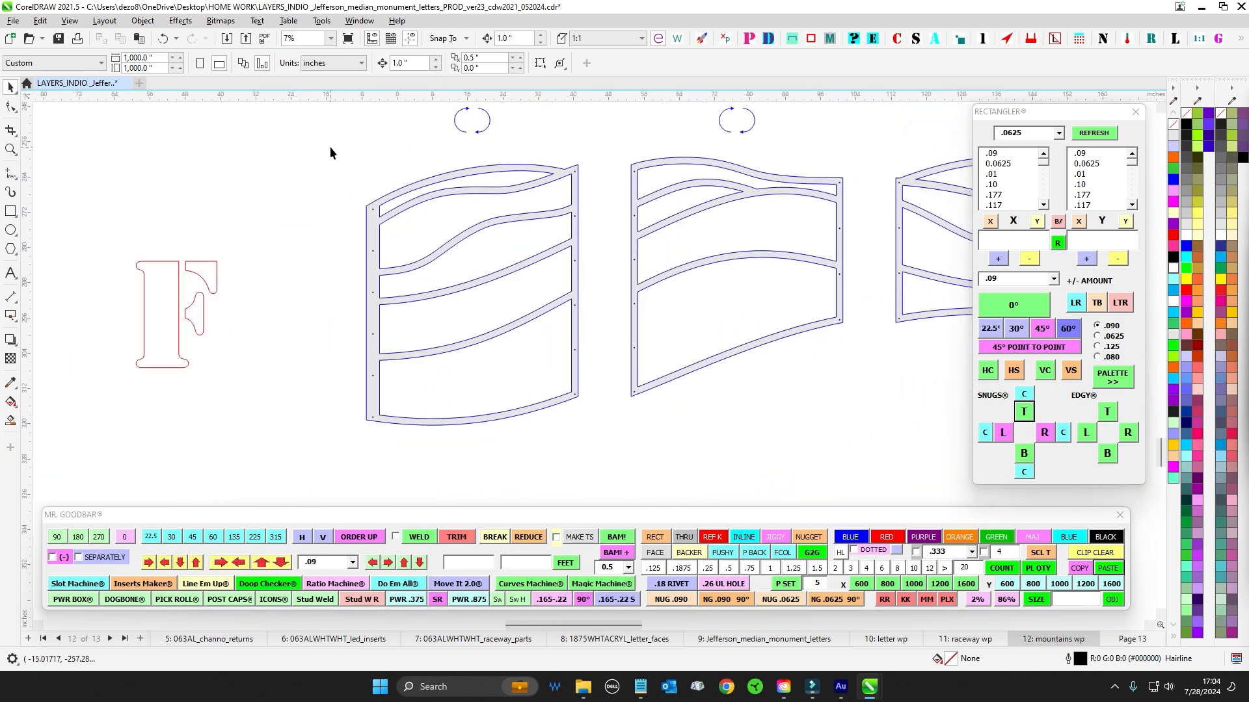
# Select the first three mountain panels one after another, from the leftmost panel to the middle one.
pyautogui.moveTo(329, 146); pyautogui.dragTo(599, 443)
pyautogui.moveTo(610, 188); pyautogui.dragTo(388, 188)
pyautogui.moveTo(398, 134); pyautogui.dragTo(676, 397)
pyautogui.moveTo(544, 182); pyautogui.dragTo(414, 205)
pyautogui.moveTo(774, 400); pyautogui.dragTo(774, 403)
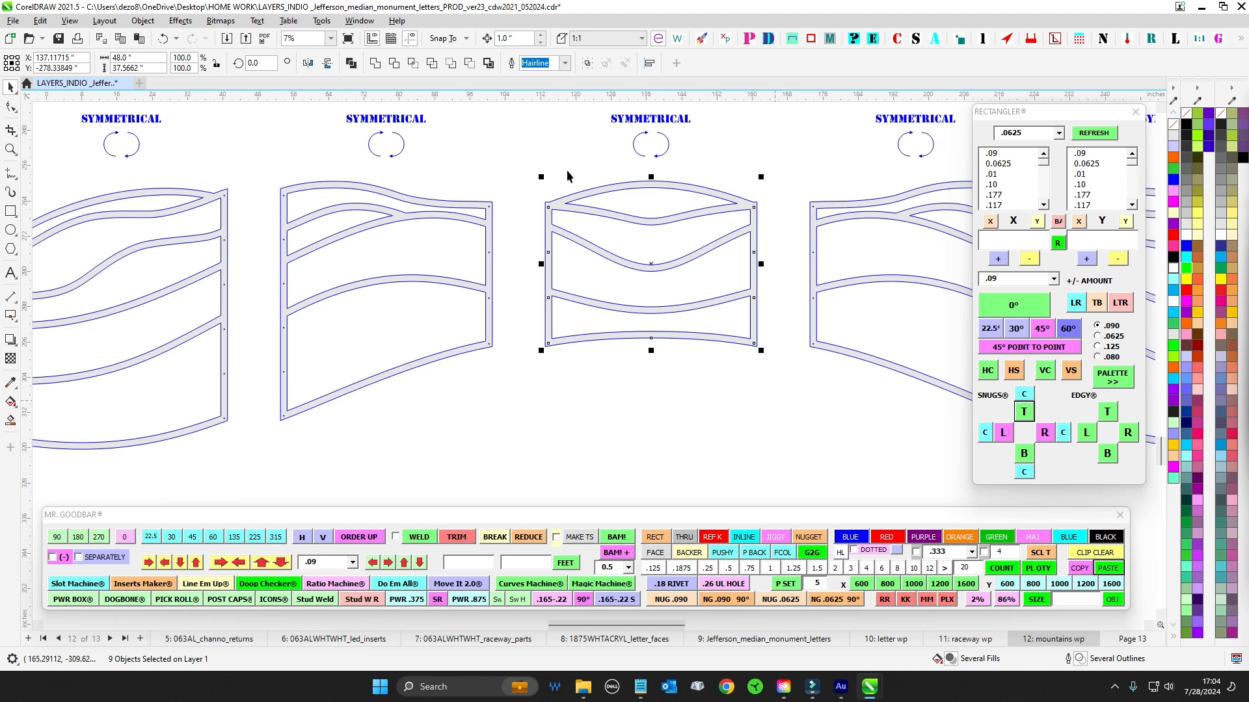
# Select the two uppermost mounting holes of the middle mountain panel and compare them with the row of five panels.
pyautogui.scroll(3, 563, 167)
pyautogui.click(346, 198)
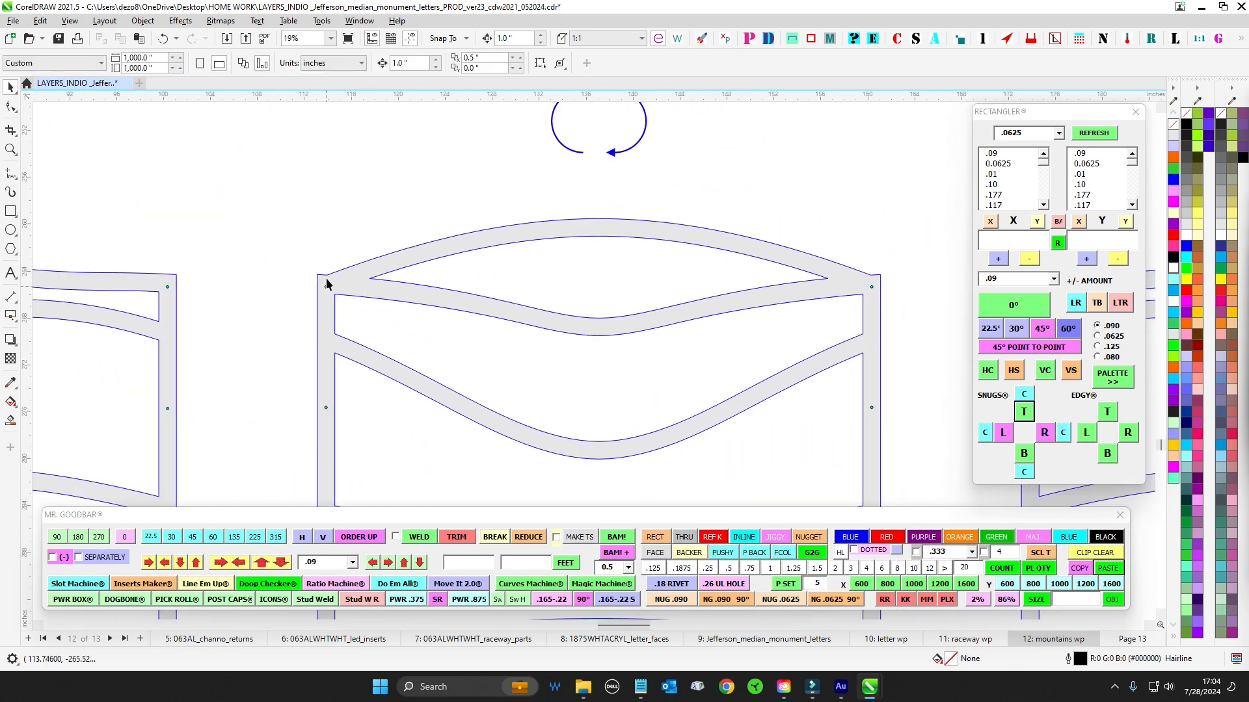
pyautogui.moveTo(320, 215); pyautogui.dragTo(943, 249)
pyautogui.moveTo(902, 400); pyautogui.dragTo(902, 400)
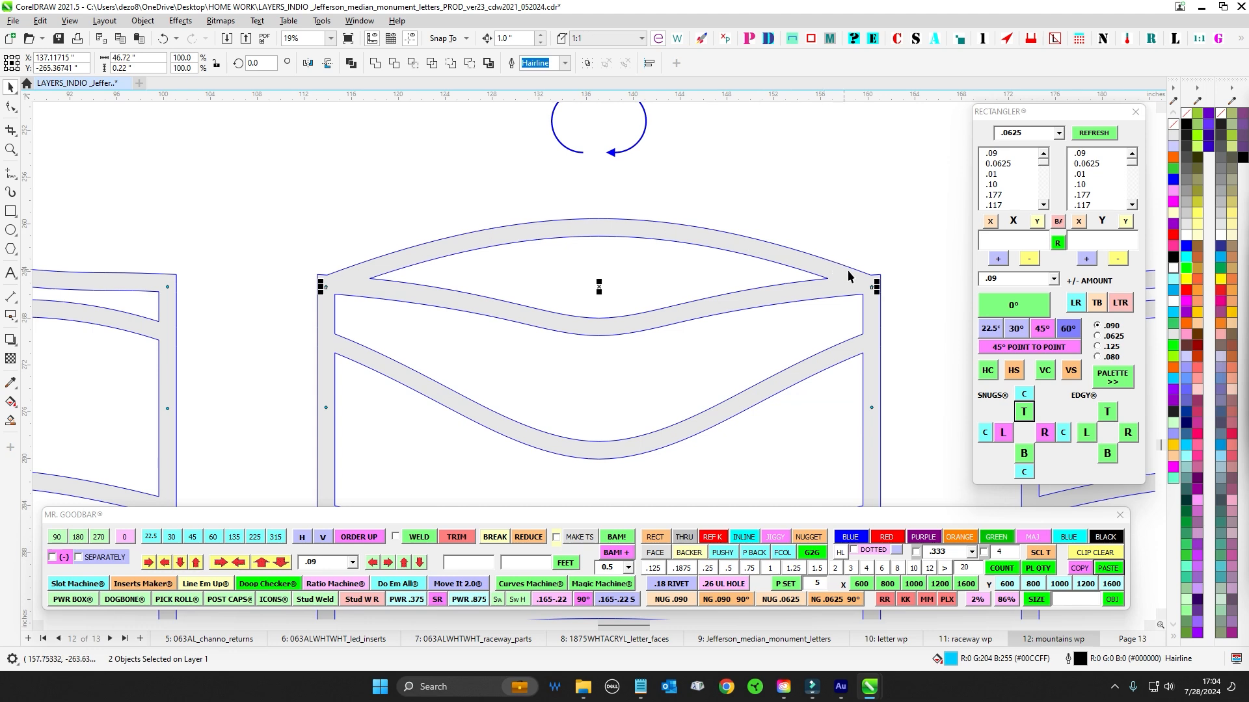
pyautogui.scroll(-2, 888, 303)
pyautogui.moveTo(888, 303); pyautogui.dragTo(726, 156)
pyautogui.scroll(-8, 665, 428)
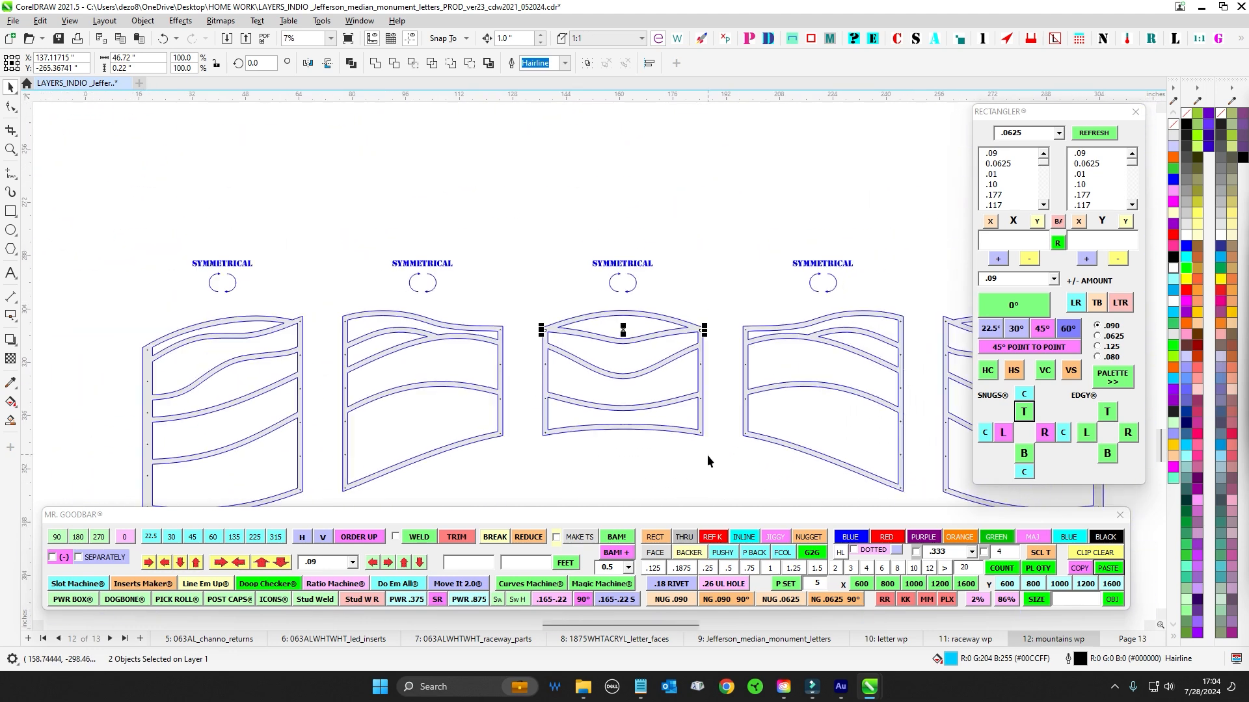
pyautogui.scroll(3, 658, 367)
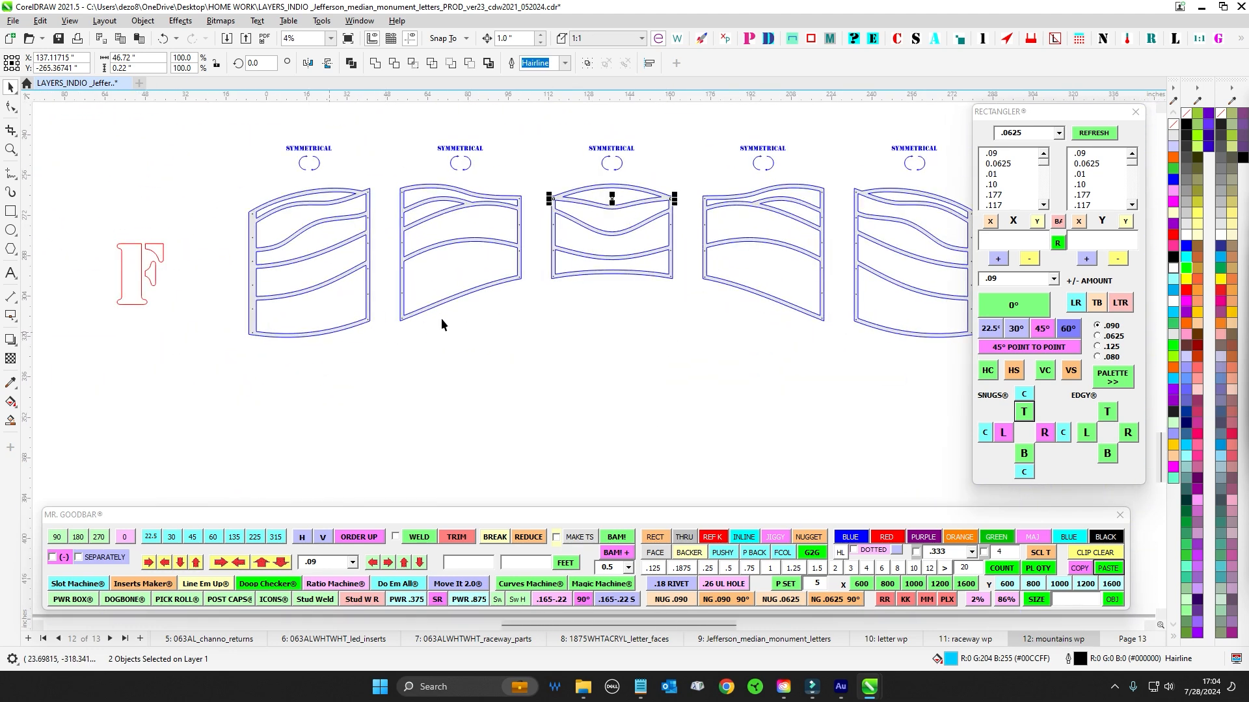
pyautogui.scroll(-1, 819, 364)
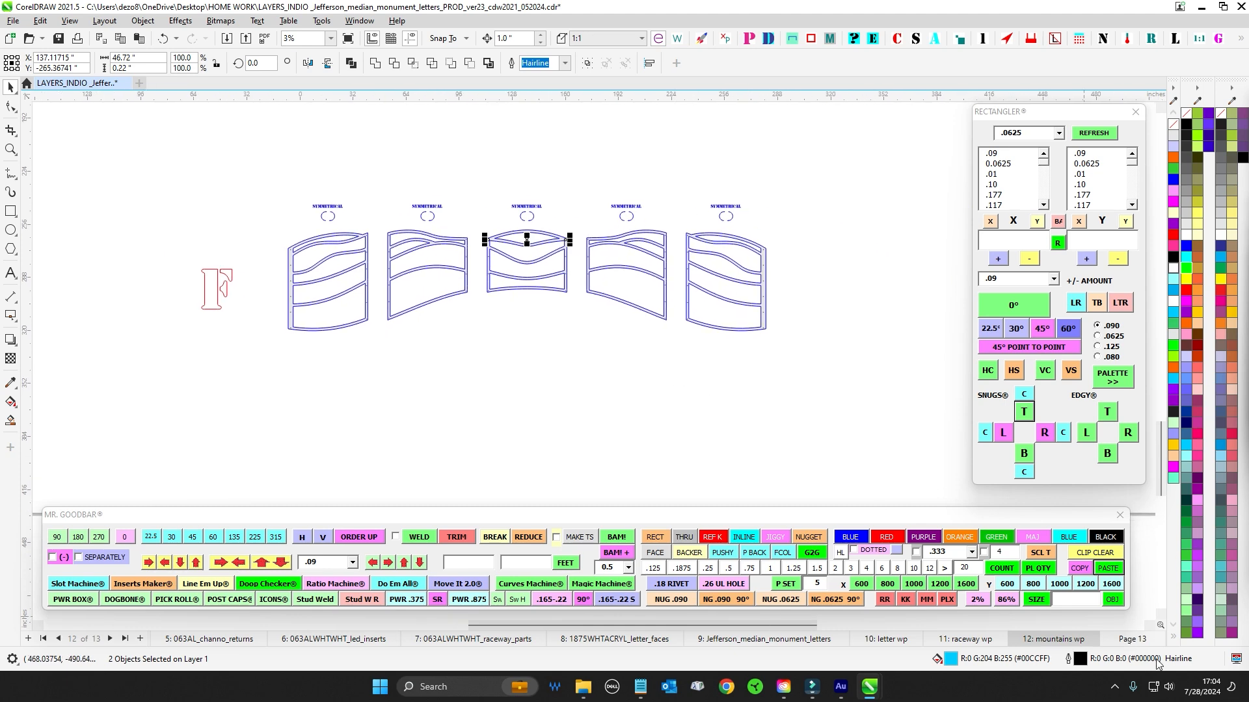
# On Page 13, select the mountain screen group in the elevation and send it to the back, behind the INDIO letters.
pyautogui.click(1131, 639)
pyautogui.scroll(-2, 608, 305)
pyautogui.moveTo(622, 302); pyautogui.dragTo(621, 511)
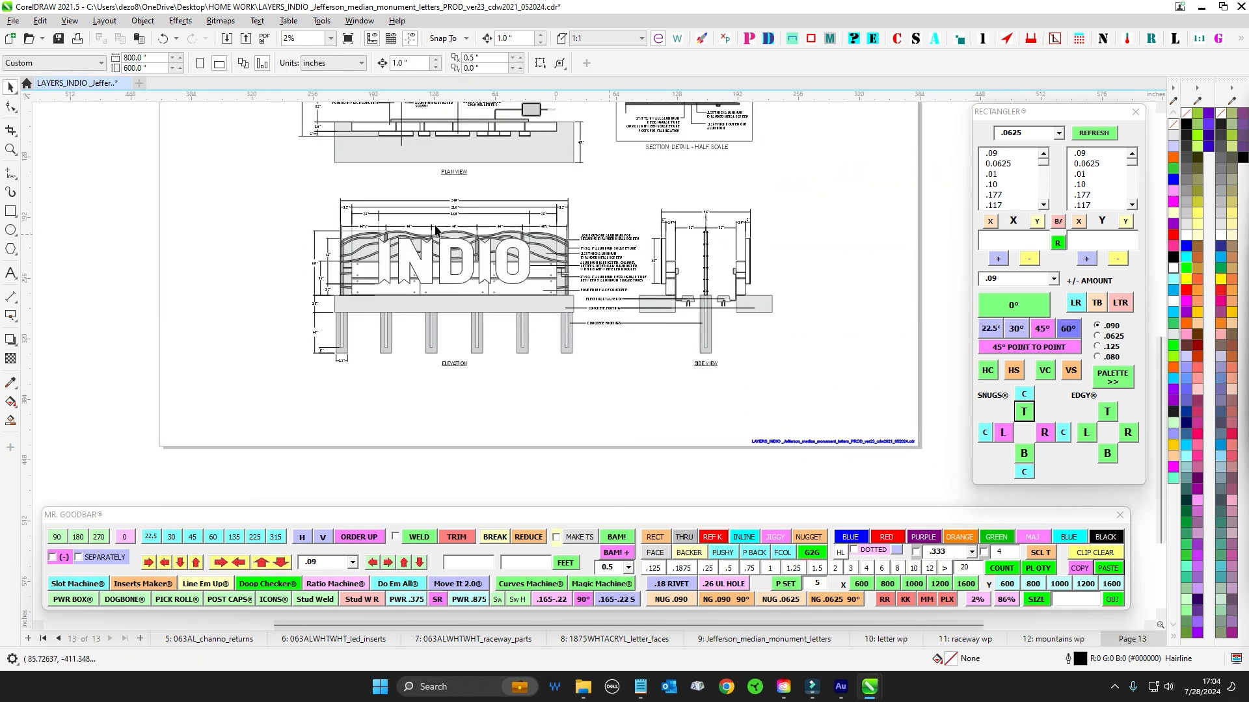
pyautogui.scroll(3, 511, 242)
pyautogui.click(583, 251)
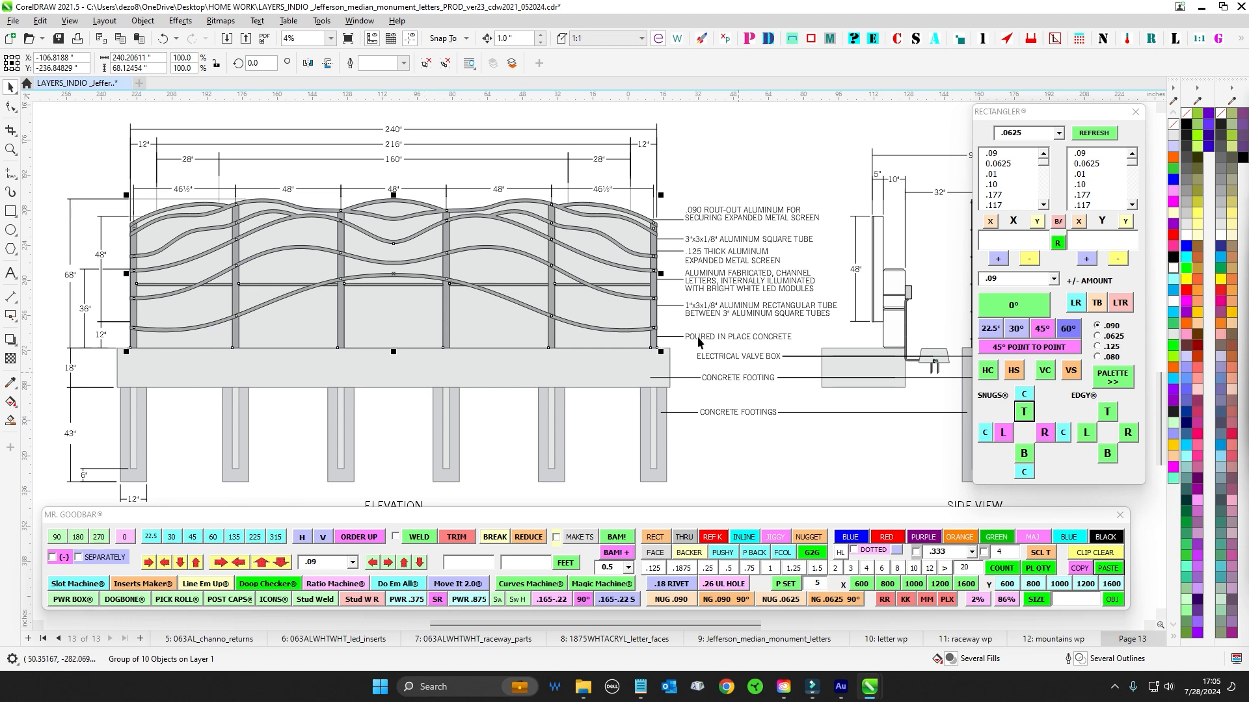
pyautogui.hotkey('shift', 'pagedown')
pyautogui.scroll(-5, 573, 382)
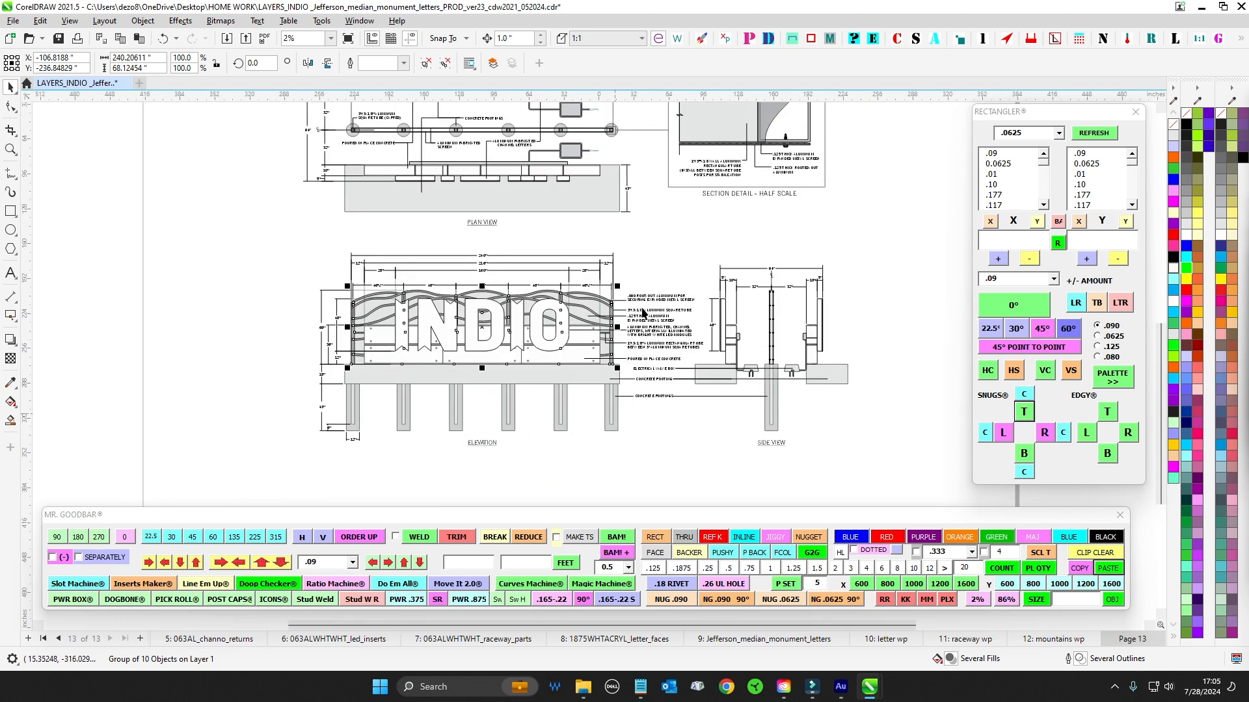
# Examine the elevation, plan view, side view and section detail of the INDIO monument on Page 13.
pyautogui.scroll(4, 653, 292)
pyautogui.scroll(-3, 638, 225)
pyautogui.scroll(3, 631, 258)
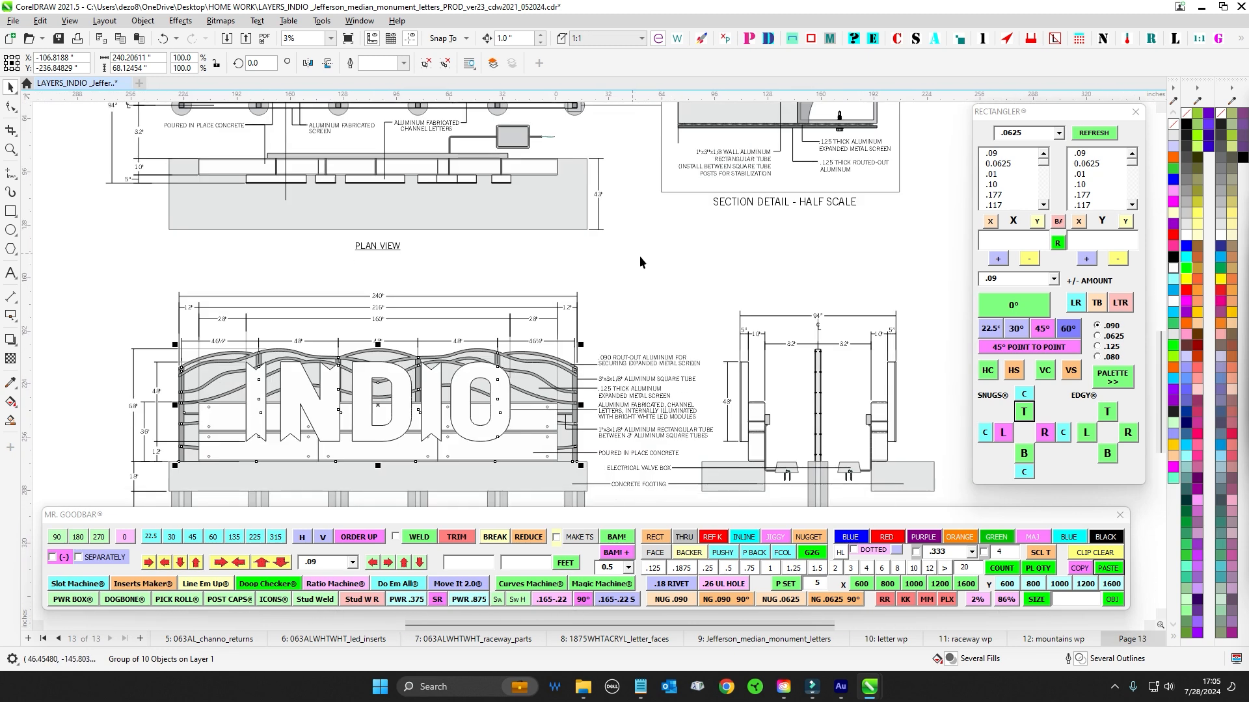
pyautogui.moveTo(810, 303); pyautogui.dragTo(743, 228)
pyautogui.scroll(-2, 742, 226)
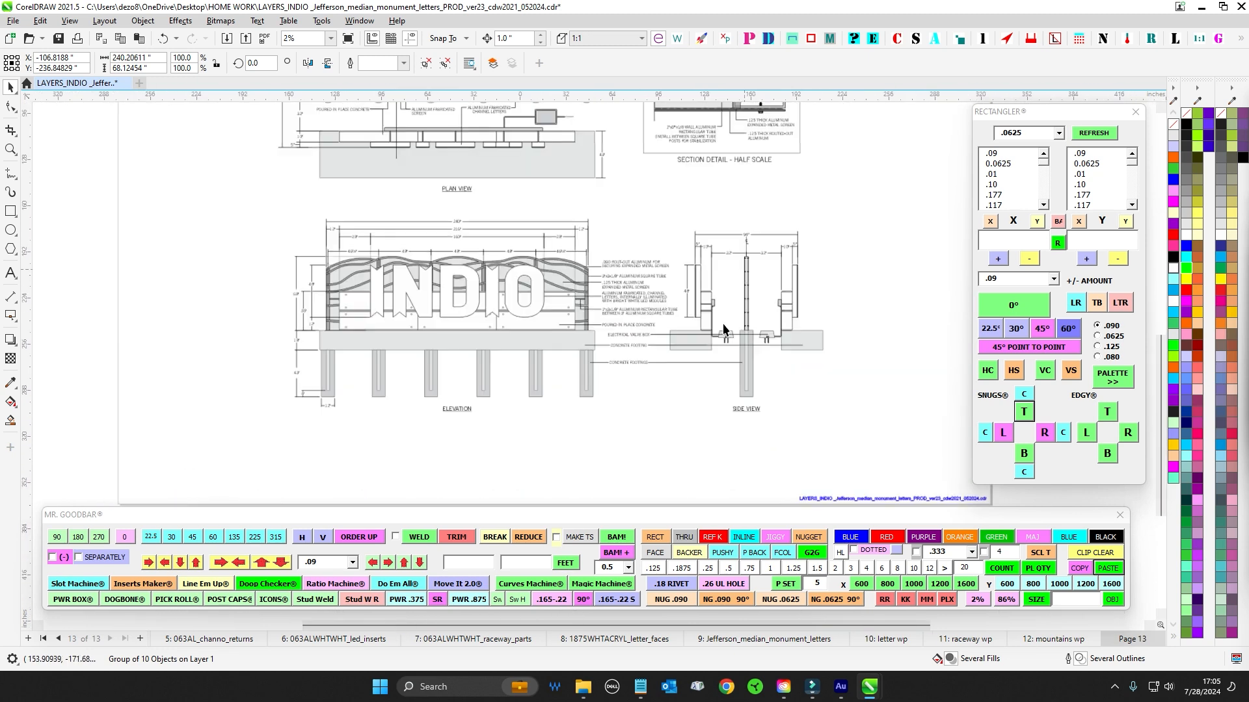
# On the mountains wp page, select all five SYMMETRICAL panels, and go back up to the post frame drawings.
pyautogui.click(1048, 640)
pyautogui.moveTo(444, 252); pyautogui.dragTo(810, 352)
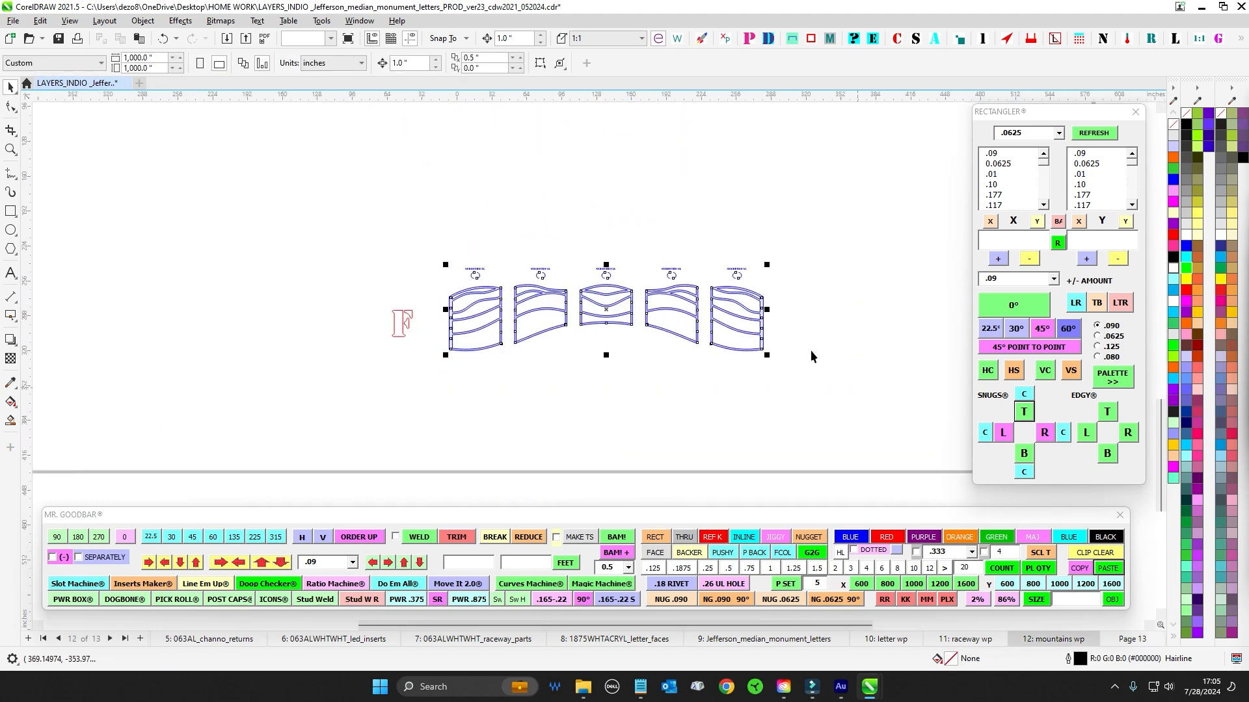
pyautogui.scroll(2, 622, 217)
pyautogui.scroll(-4, 463, 243)
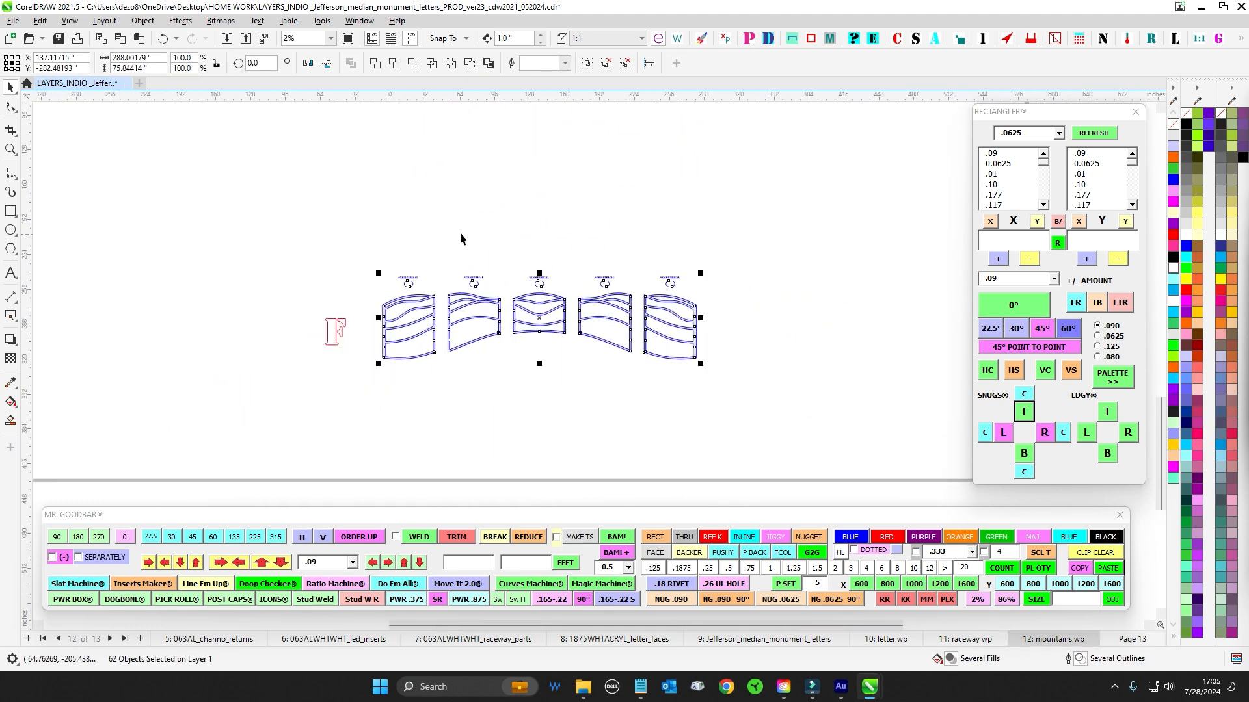
pyautogui.moveTo(437, 210); pyautogui.dragTo(496, 368)
pyautogui.scroll(2, 572, 240)
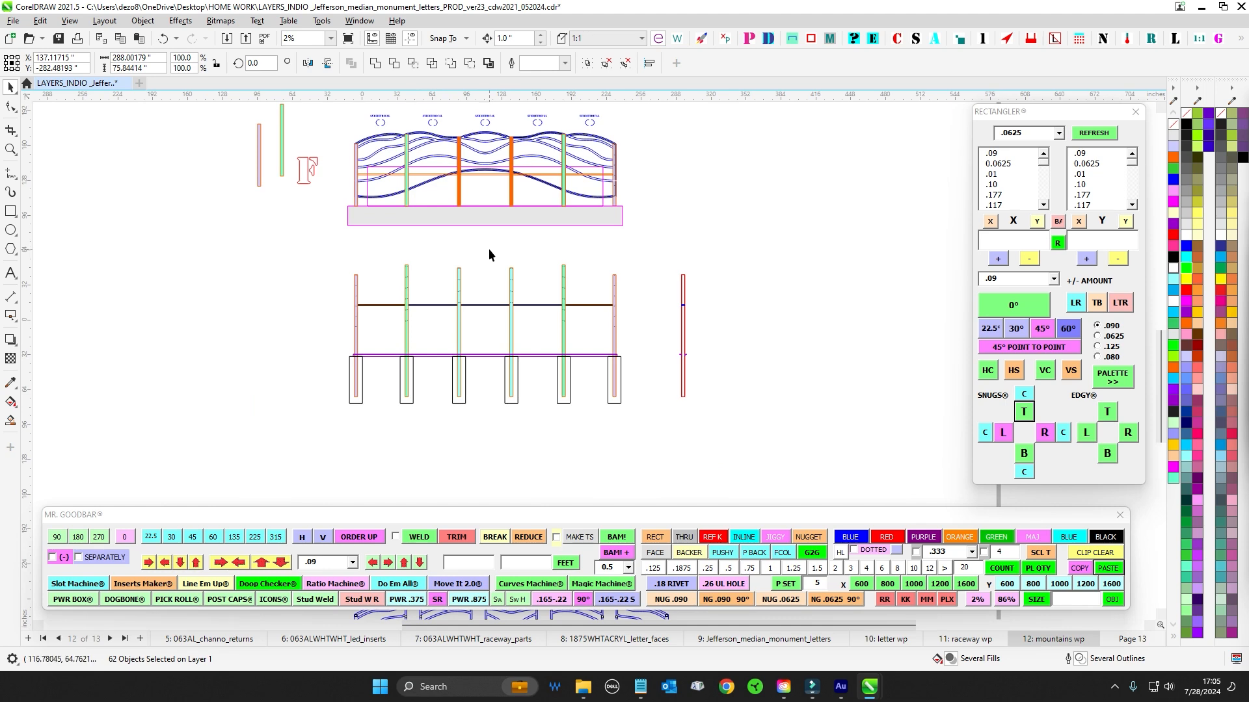
pyautogui.scroll(1, 489, 249)
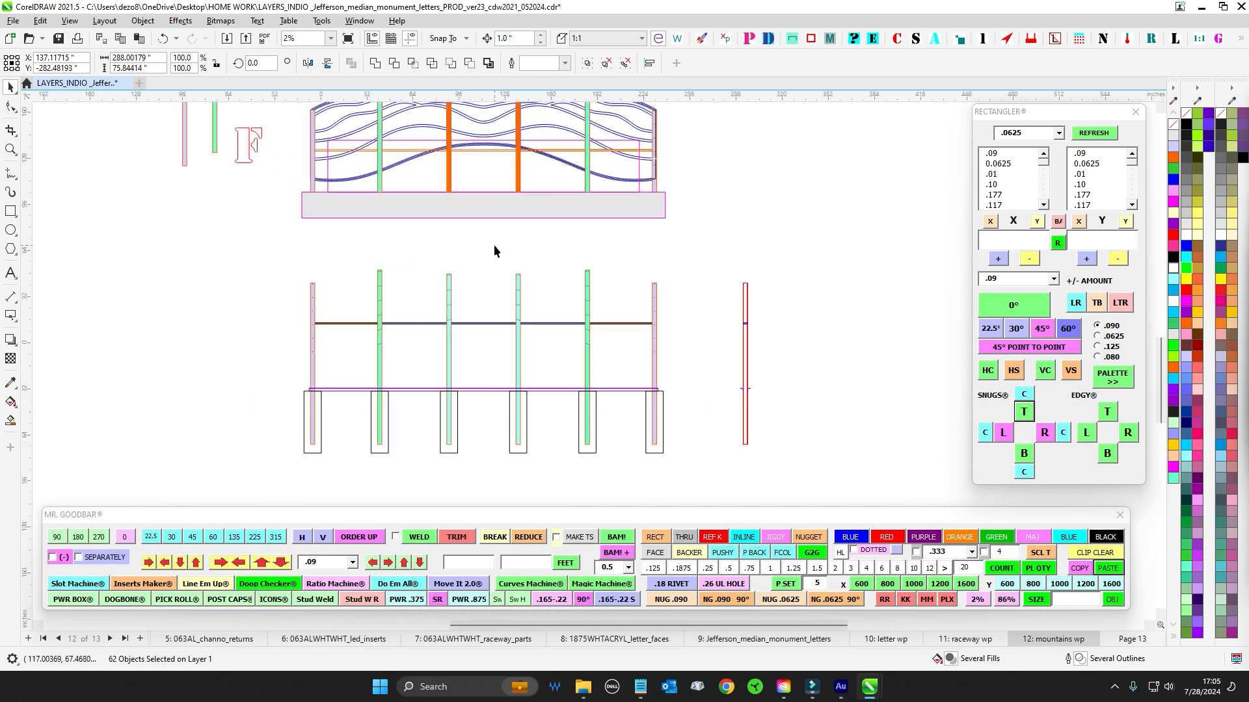
# Open the letter wp page and examine the return strips and +1" marks around the letter N.
pyautogui.click(897, 642)
pyautogui.scroll(2, 340, 350)
pyautogui.moveTo(87, 198); pyautogui.dragTo(329, 318)
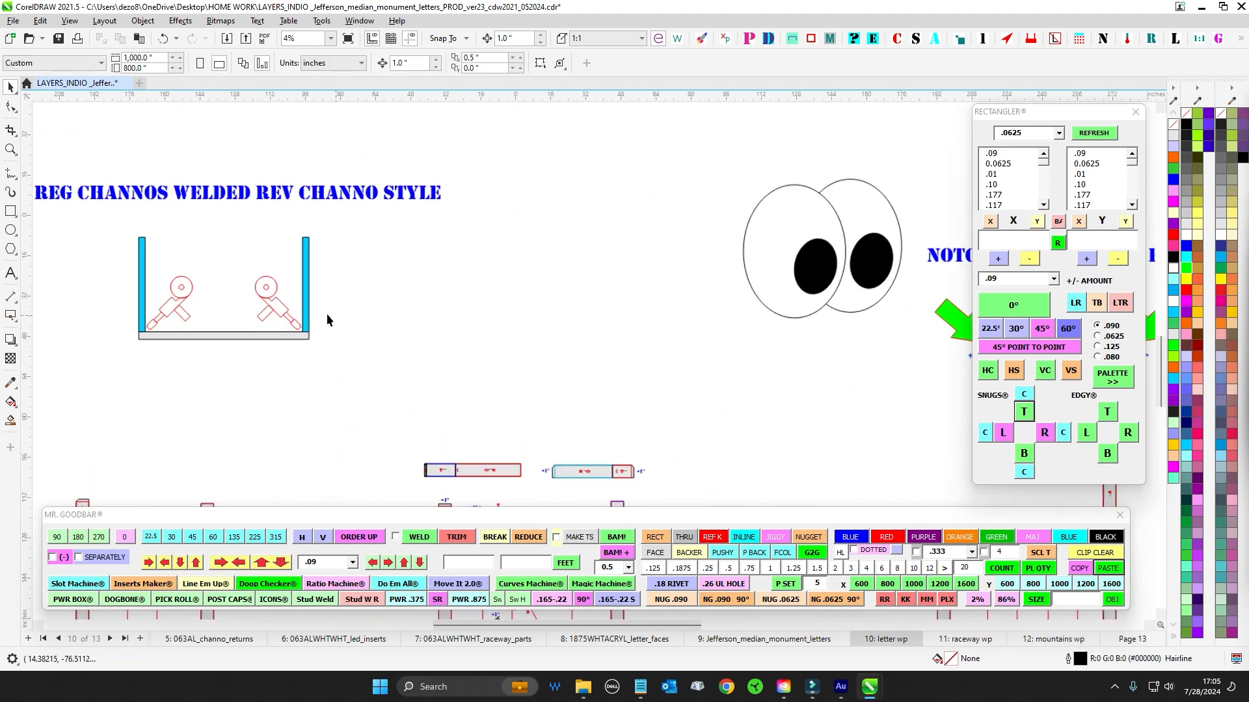
pyautogui.moveTo(672, 404); pyautogui.dragTo(554, 289)
pyautogui.scroll(5, 391, 403)
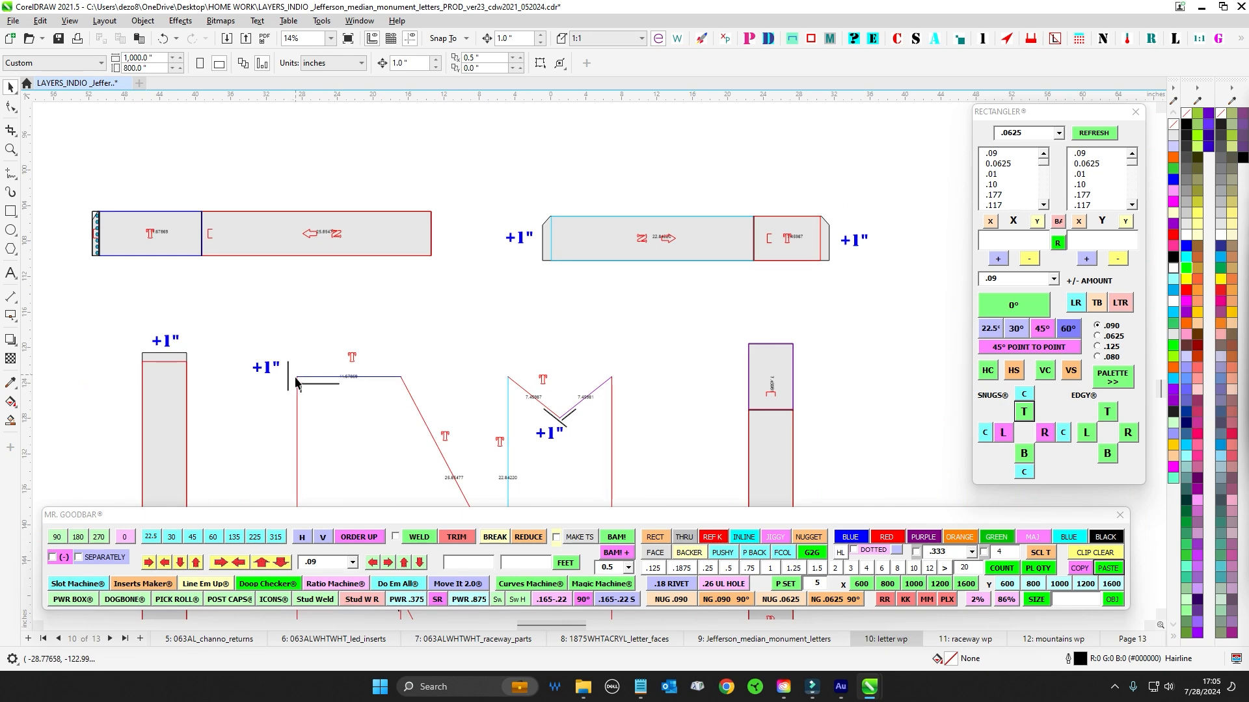
# Review the rest of the letter wp page, including the NOTCHES GO TOWARDS FACE note, HVAC STEEZ BABY BENDS and the INDIO letter sets.
pyautogui.scroll(-2, 485, 354)
pyautogui.moveTo(282, 328); pyautogui.dragTo(321, 345)
pyautogui.scroll(-1, 321, 346)
pyautogui.moveTo(418, 195); pyautogui.dragTo(600, 340)
pyautogui.moveTo(599, 209); pyautogui.dragTo(553, 339)
pyautogui.moveTo(509, 277); pyautogui.dragTo(419, 122)
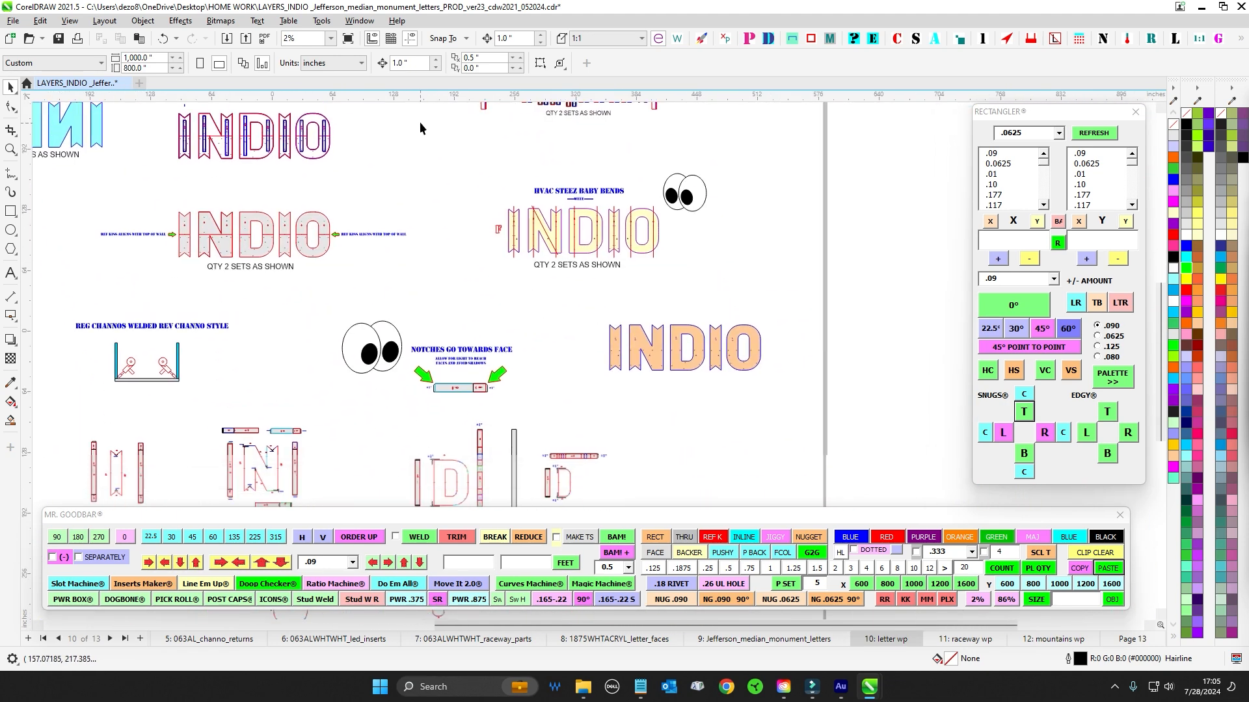
pyautogui.scroll(-3, 496, 240)
pyautogui.scroll(5, 533, 169)
pyautogui.scroll(-3, 532, 170)
pyautogui.moveTo(469, 283); pyautogui.dragTo(502, 161)
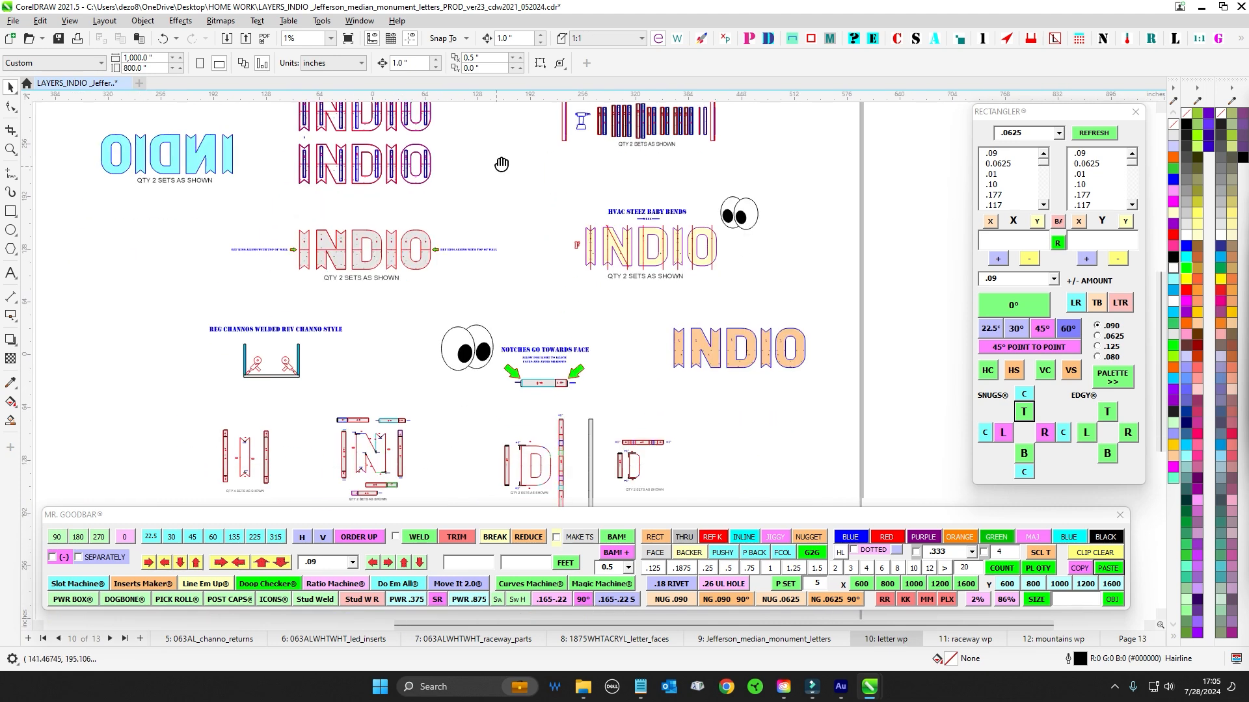
pyautogui.moveTo(557, 304); pyautogui.dragTo(524, 104)
pyautogui.moveTo(691, 340); pyautogui.dragTo(698, 450)
pyautogui.scroll(1, 459, 211)
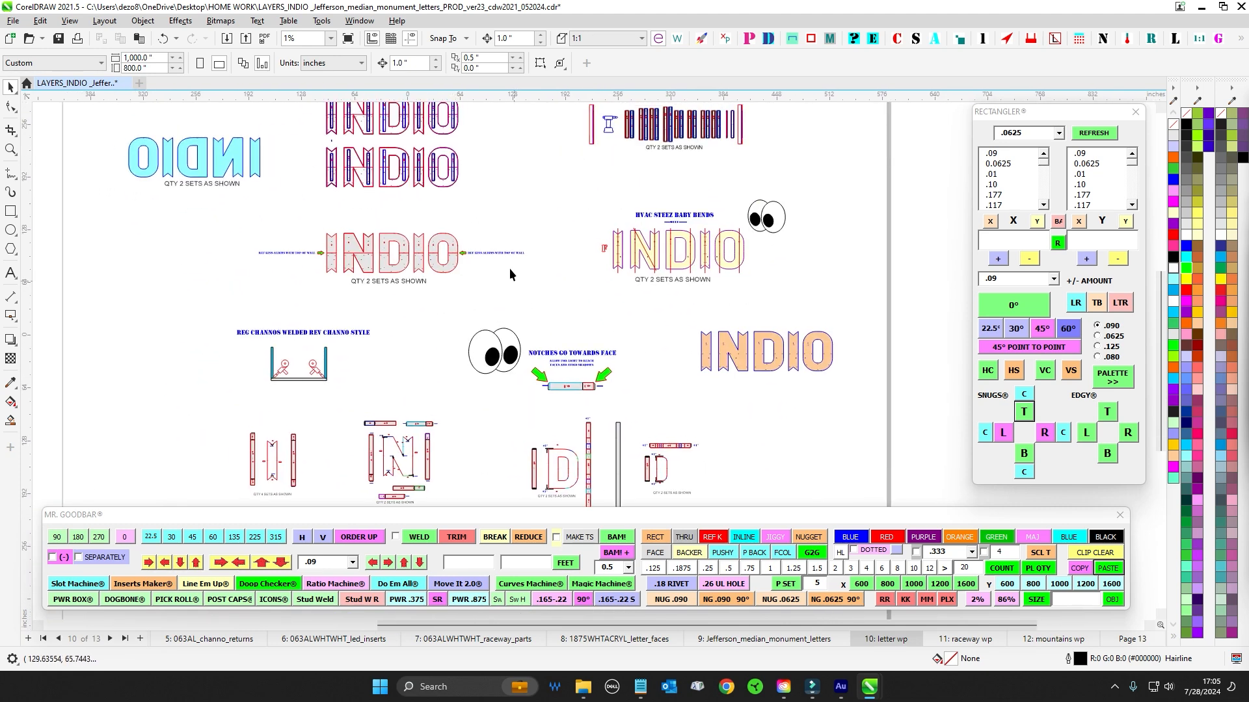
pyautogui.scroll(1, 486, 185)
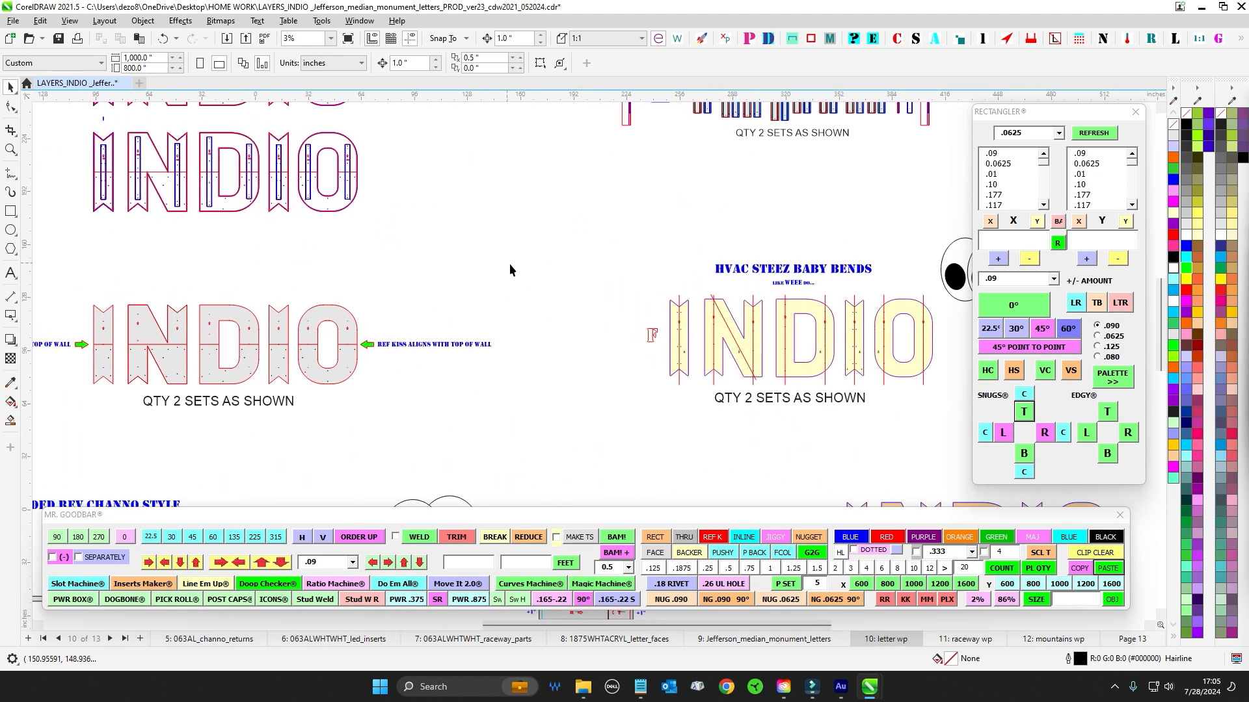